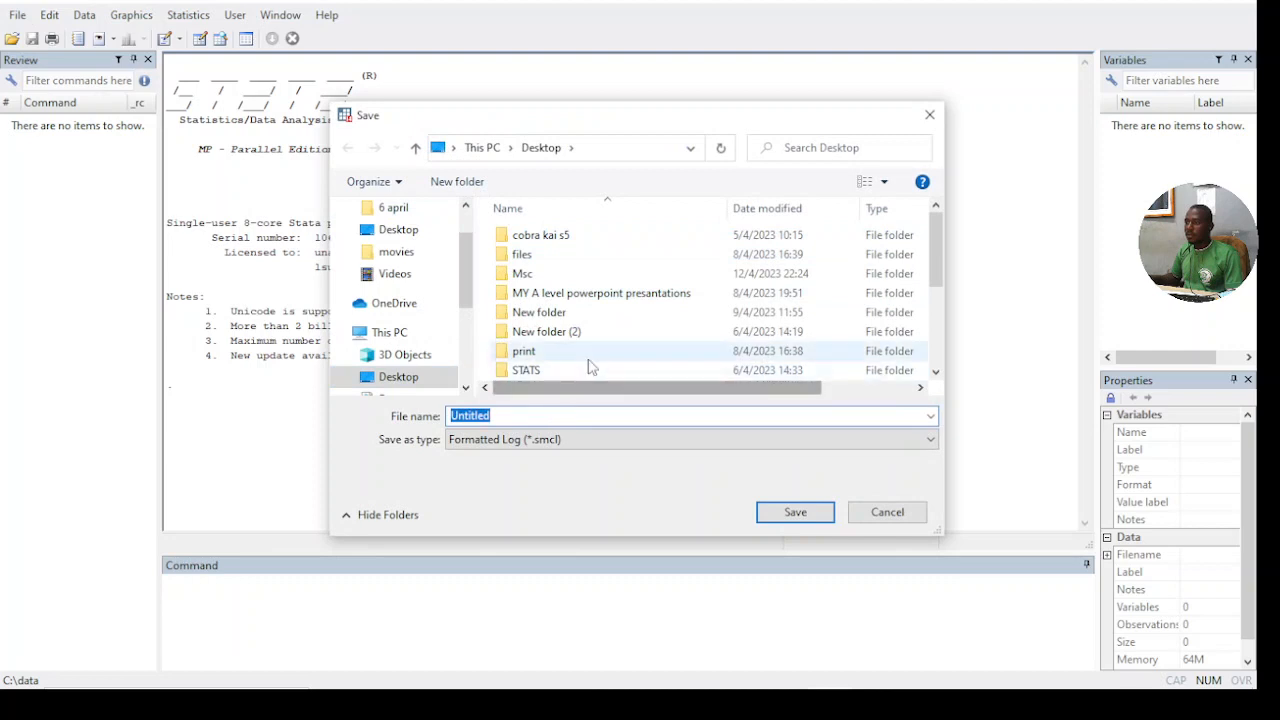
- Start a formatted log on the Desktop with the file name food secure months regnumber
scroll(580, 355, down, 2)
click(540, 293)
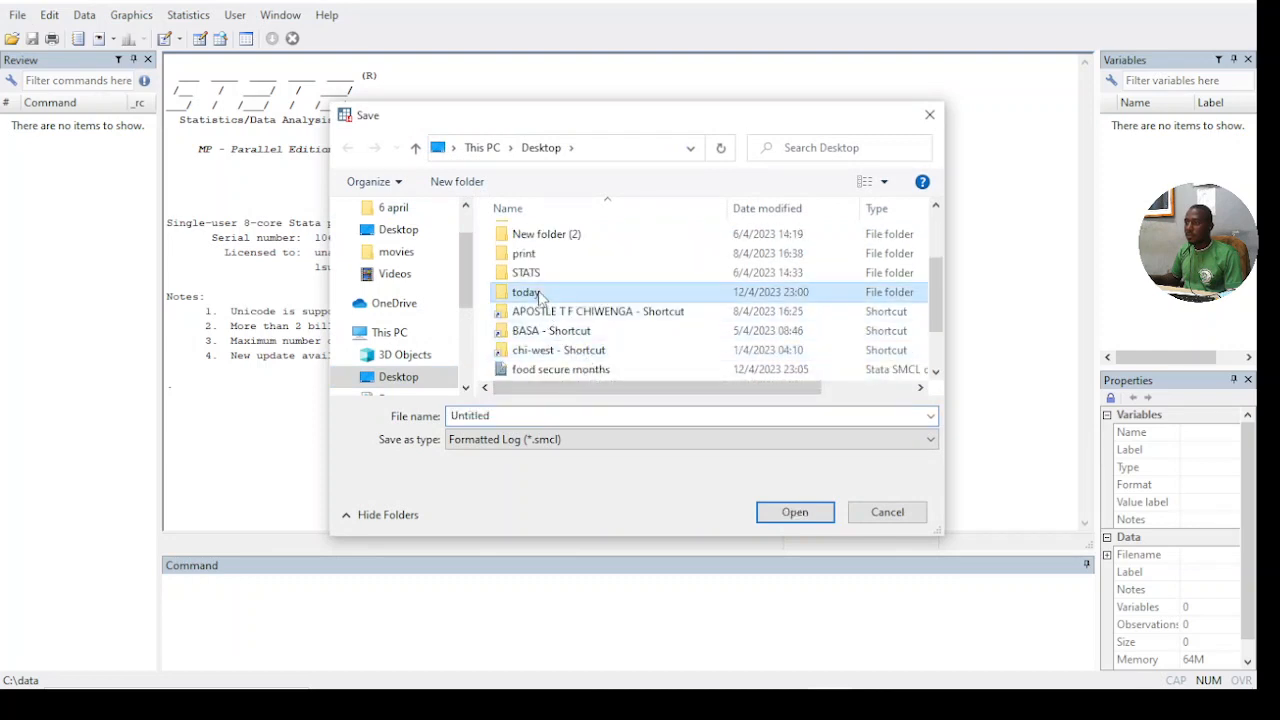
drag(506, 420, 398, 422)
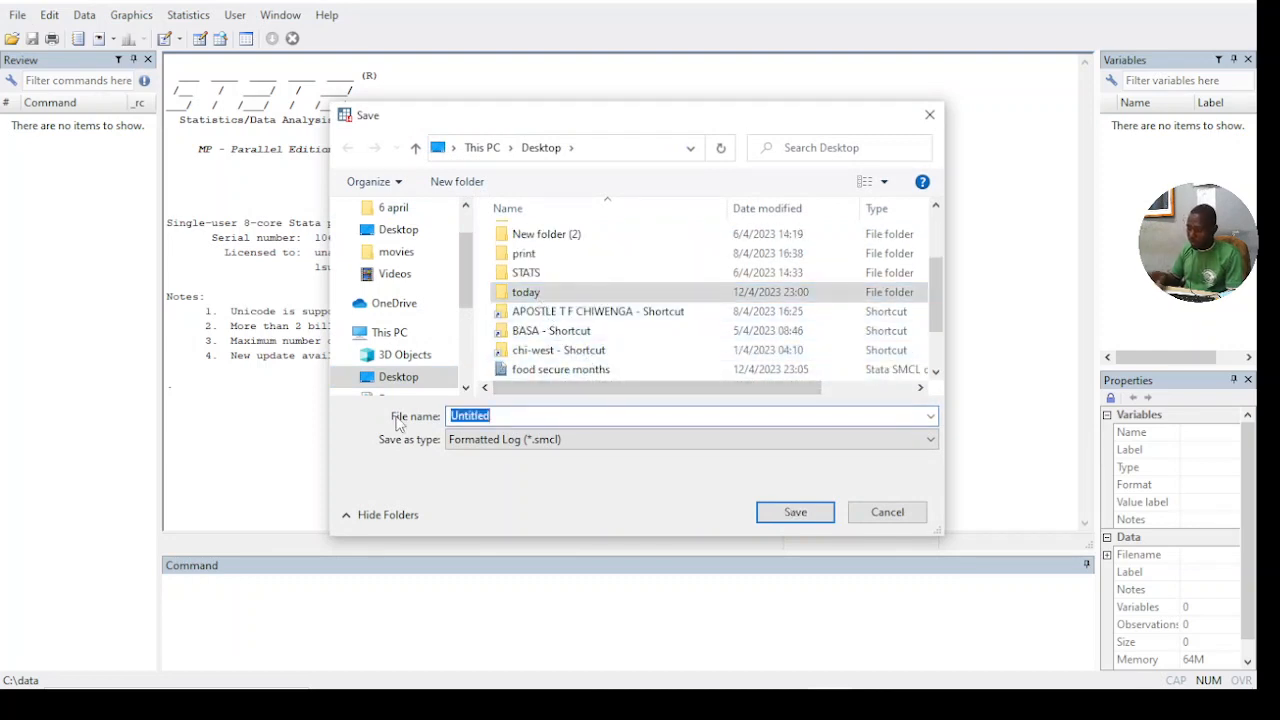
key(BackSpace)
text(food)
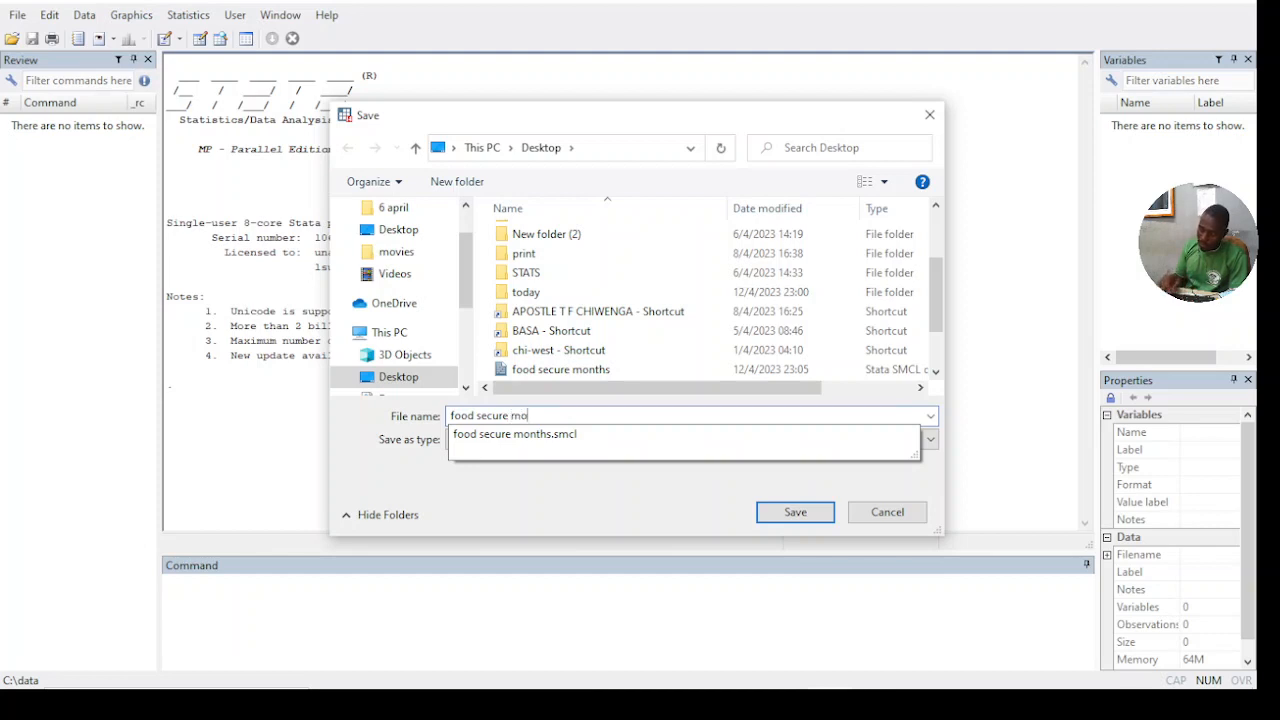
text(secure months )
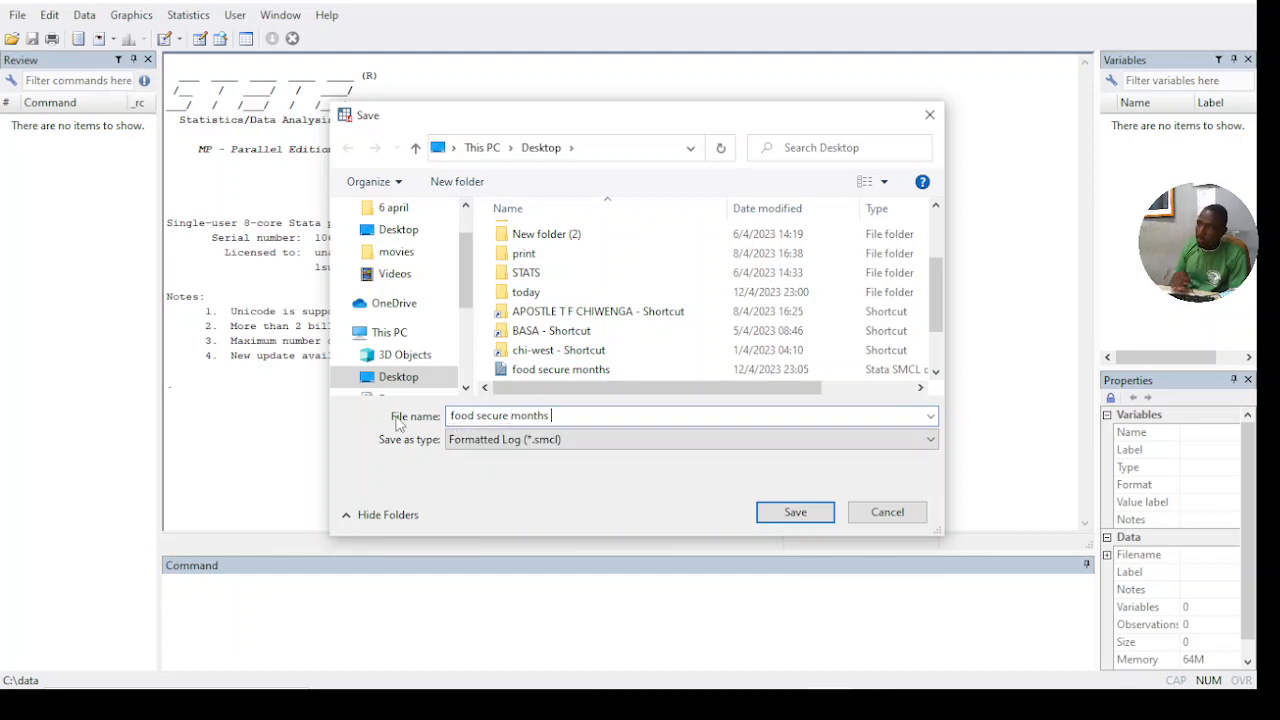
text(reg)
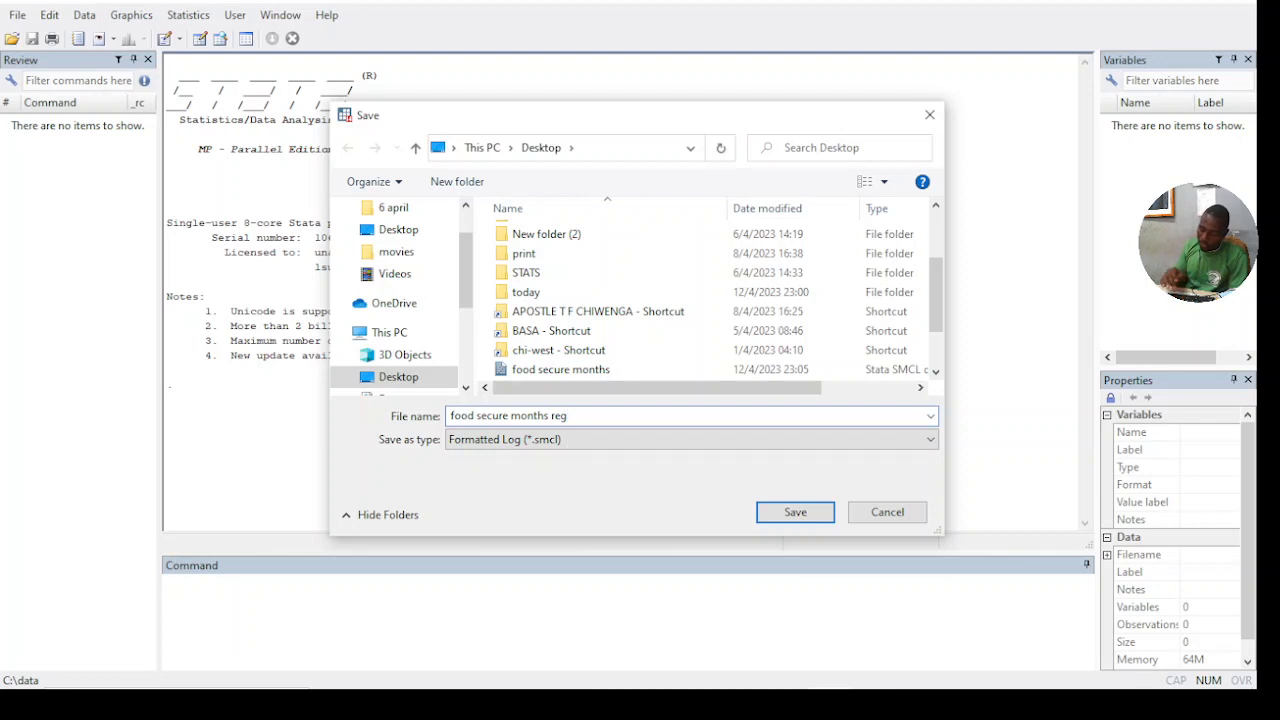
text(numb)
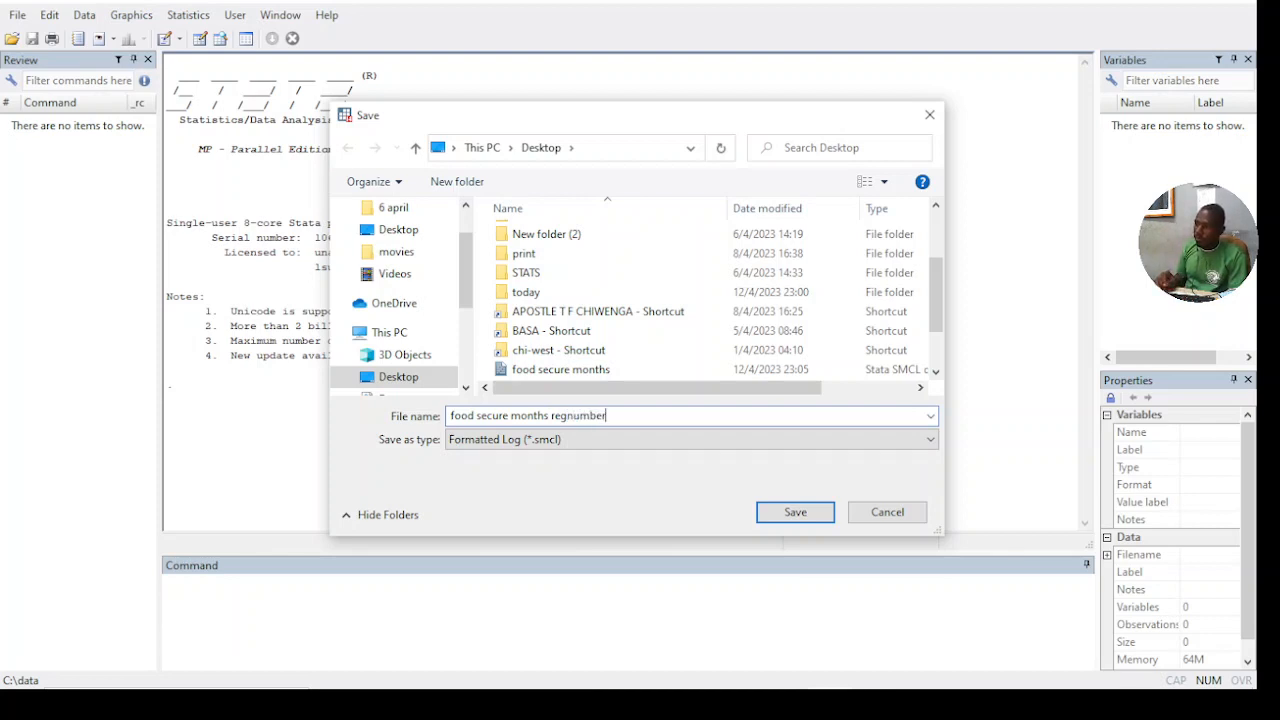
text(er)
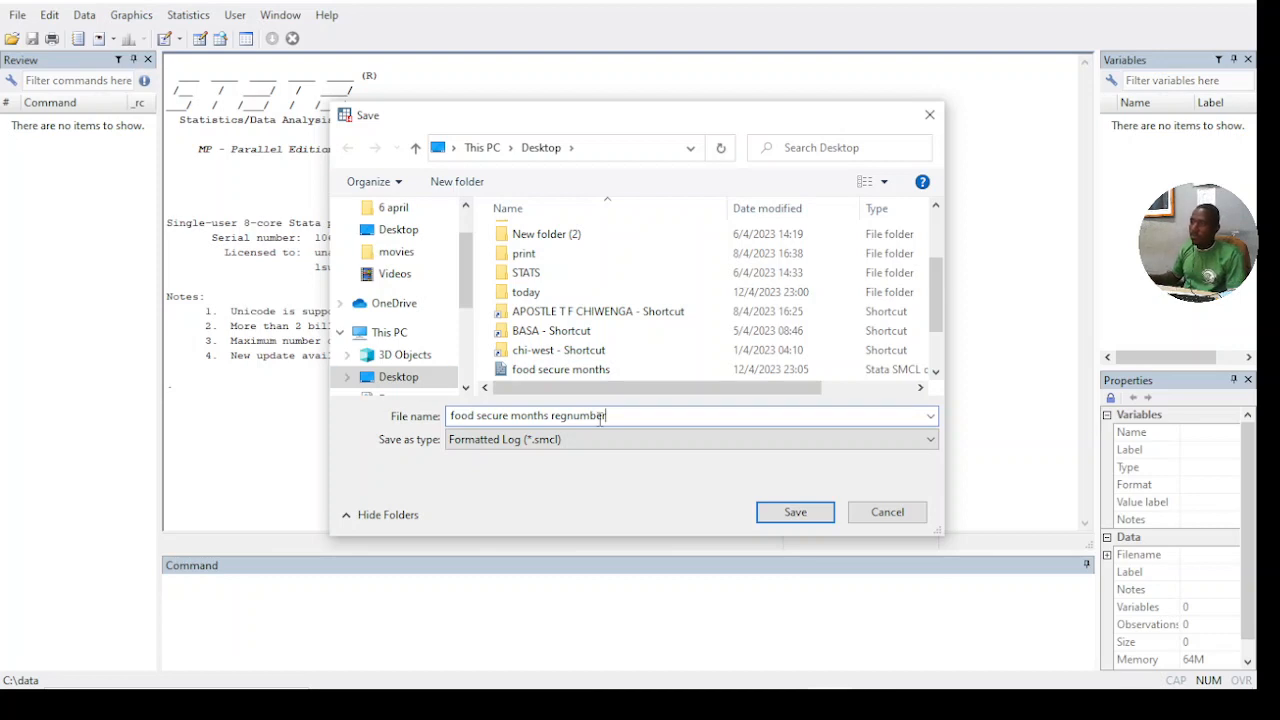
click(795, 512)
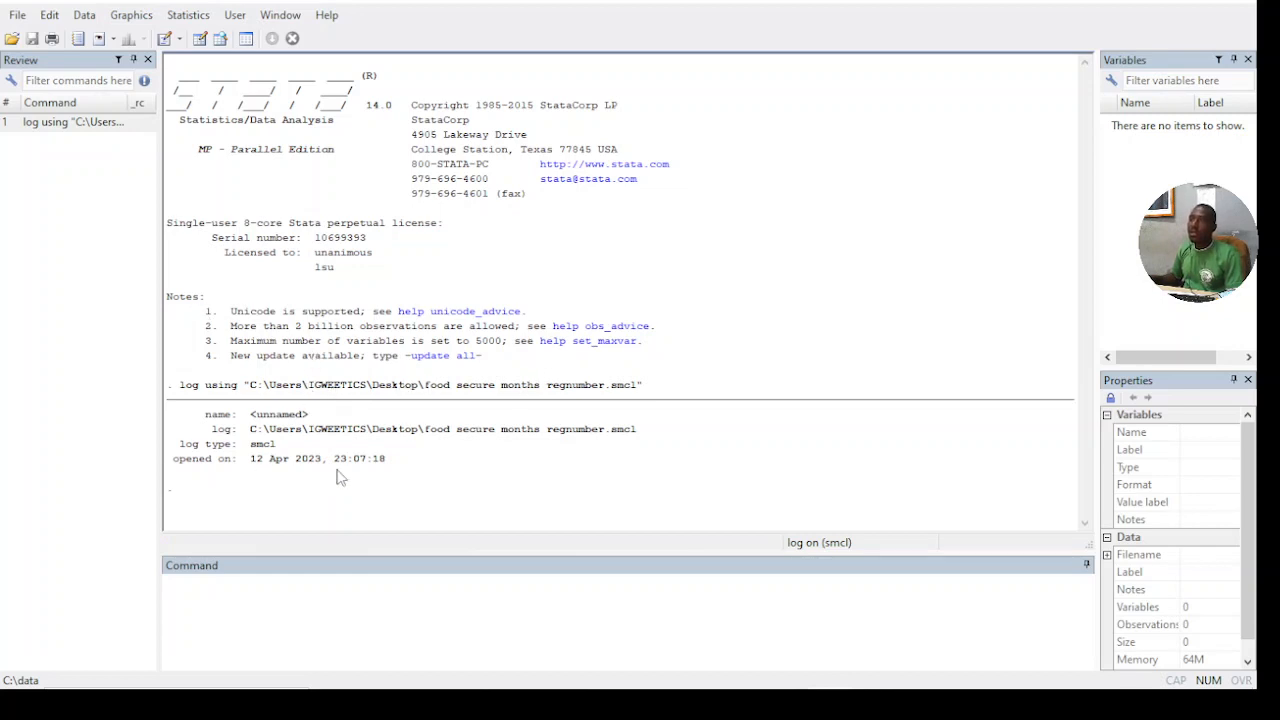
- Start an Excel spreadsheet import and load food__security 12 april - spss from the Desktop's today folder
click(305, 601)
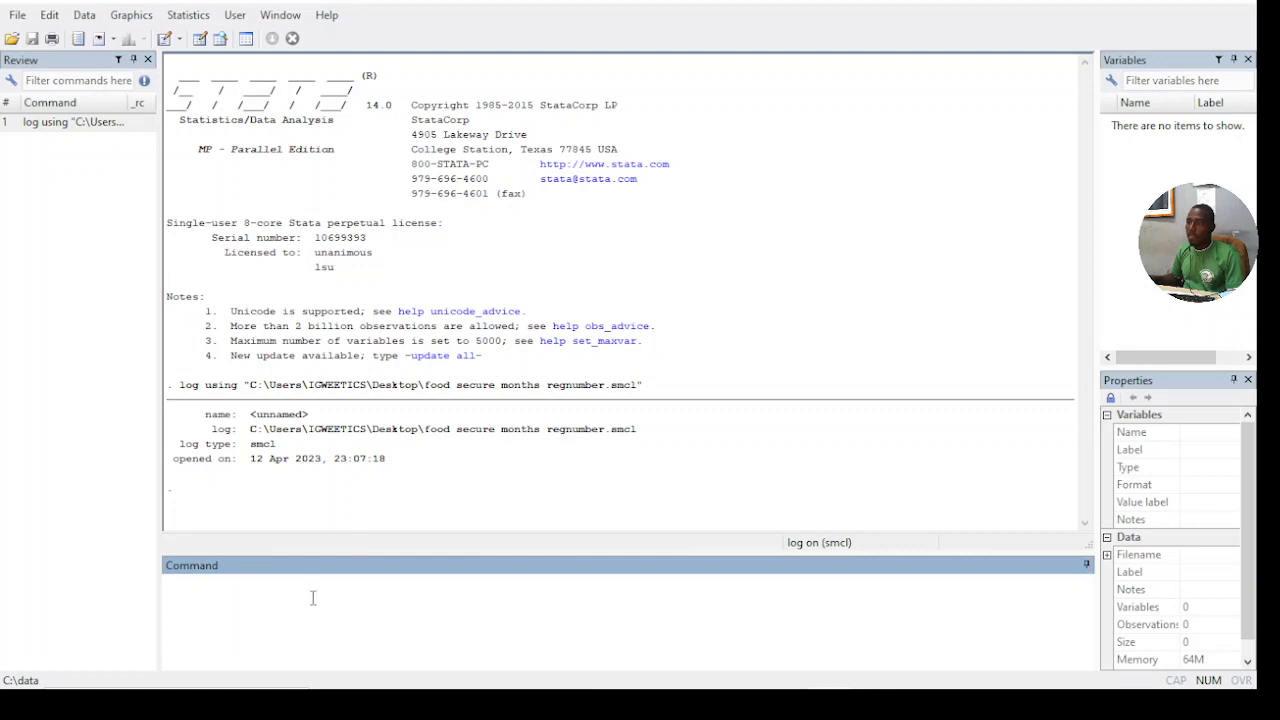
click(17, 16)
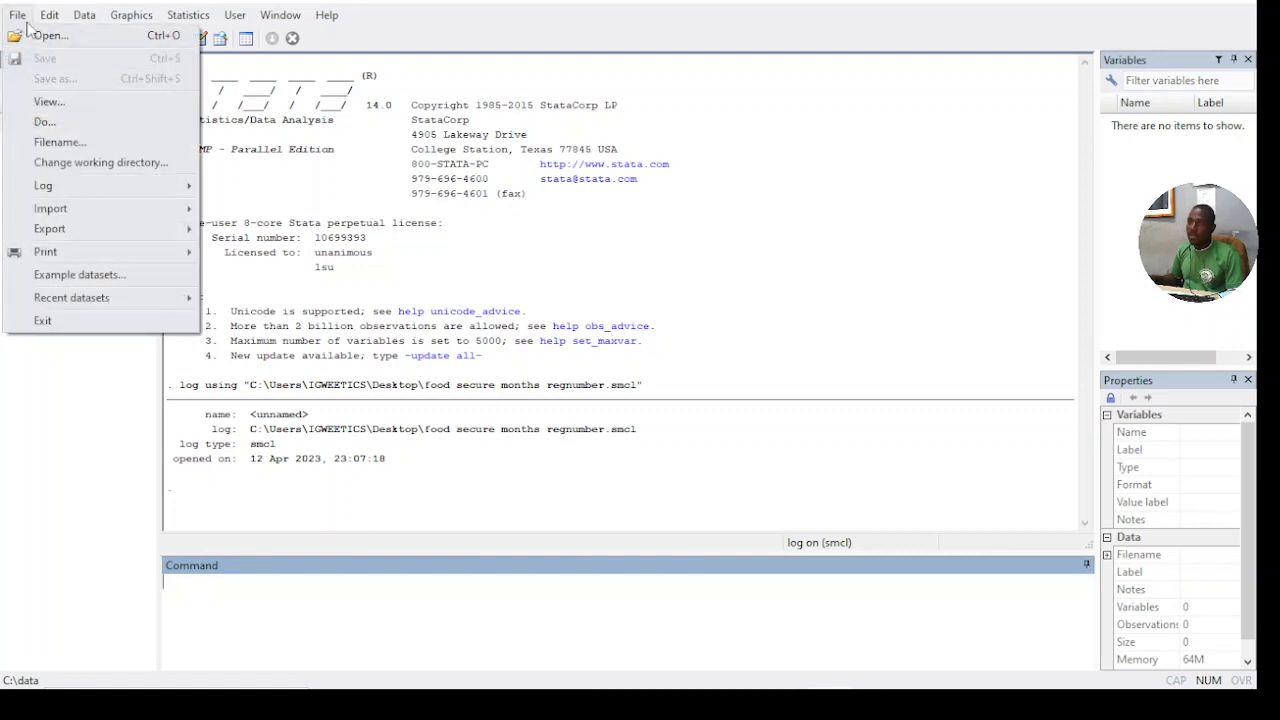
mouse_move(60, 210)
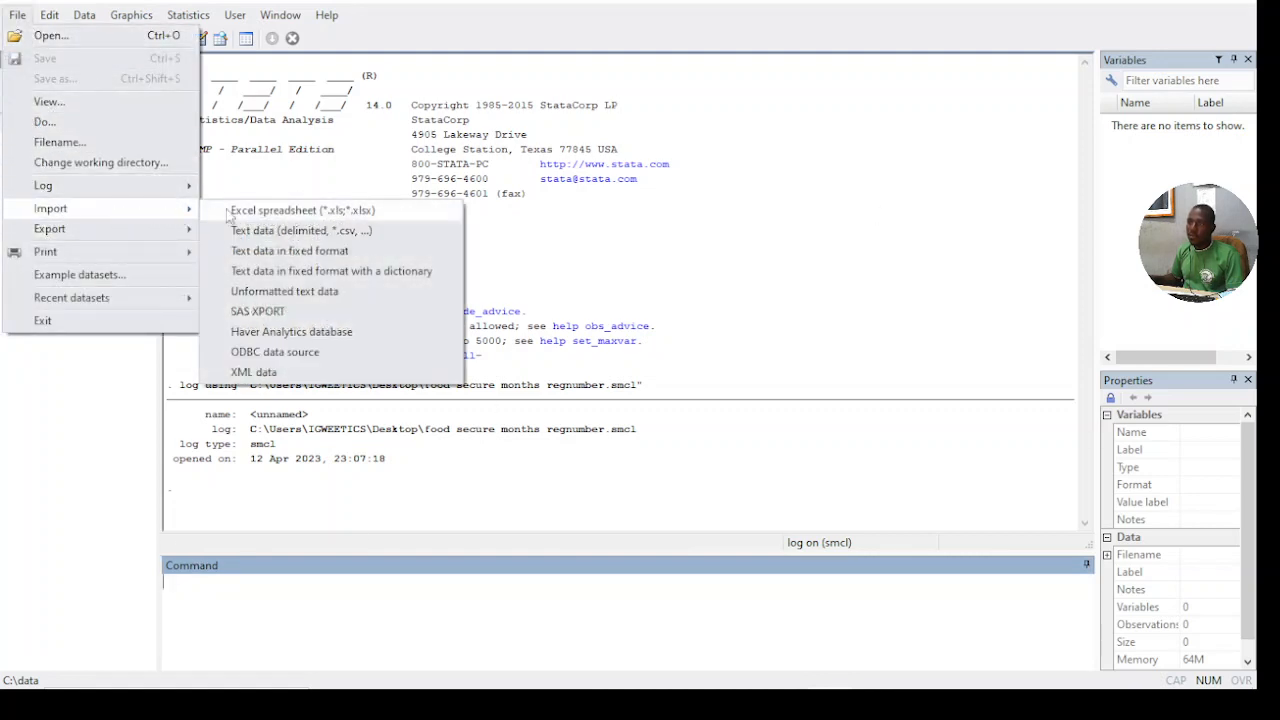
click(305, 214)
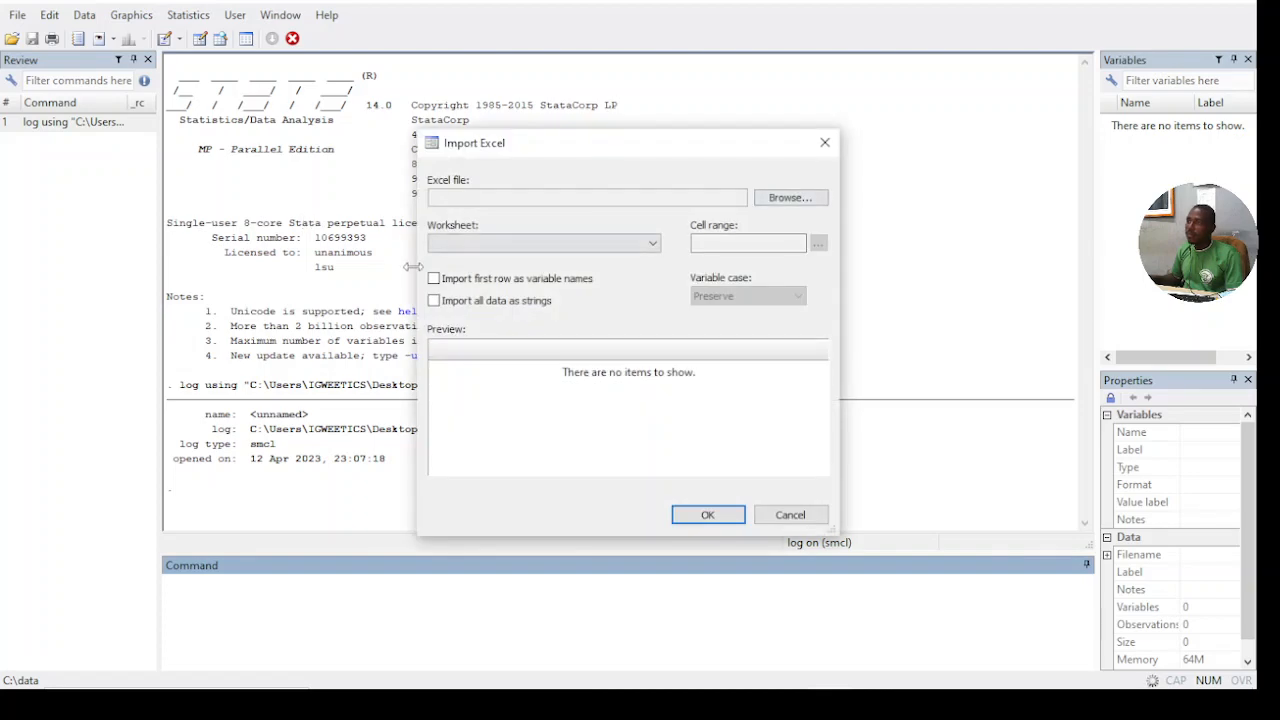
click(792, 199)
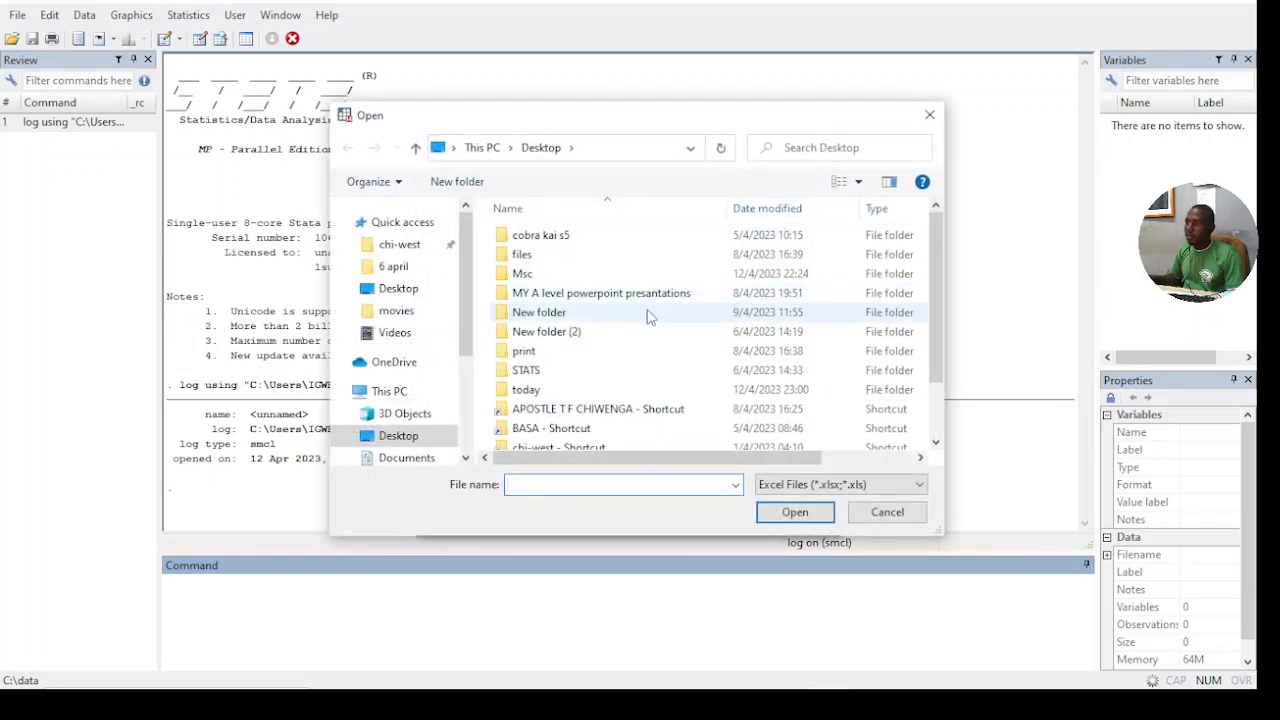
click(562, 397)
double_click(562, 397)
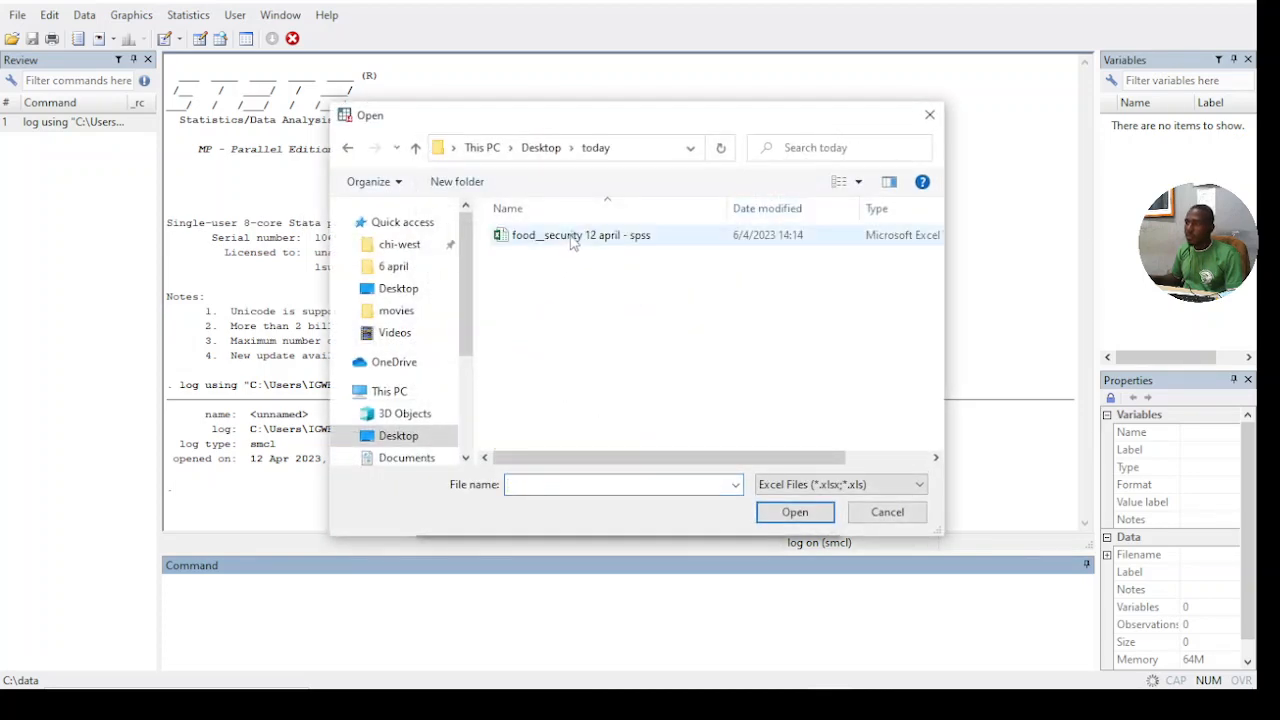
click(575, 238)
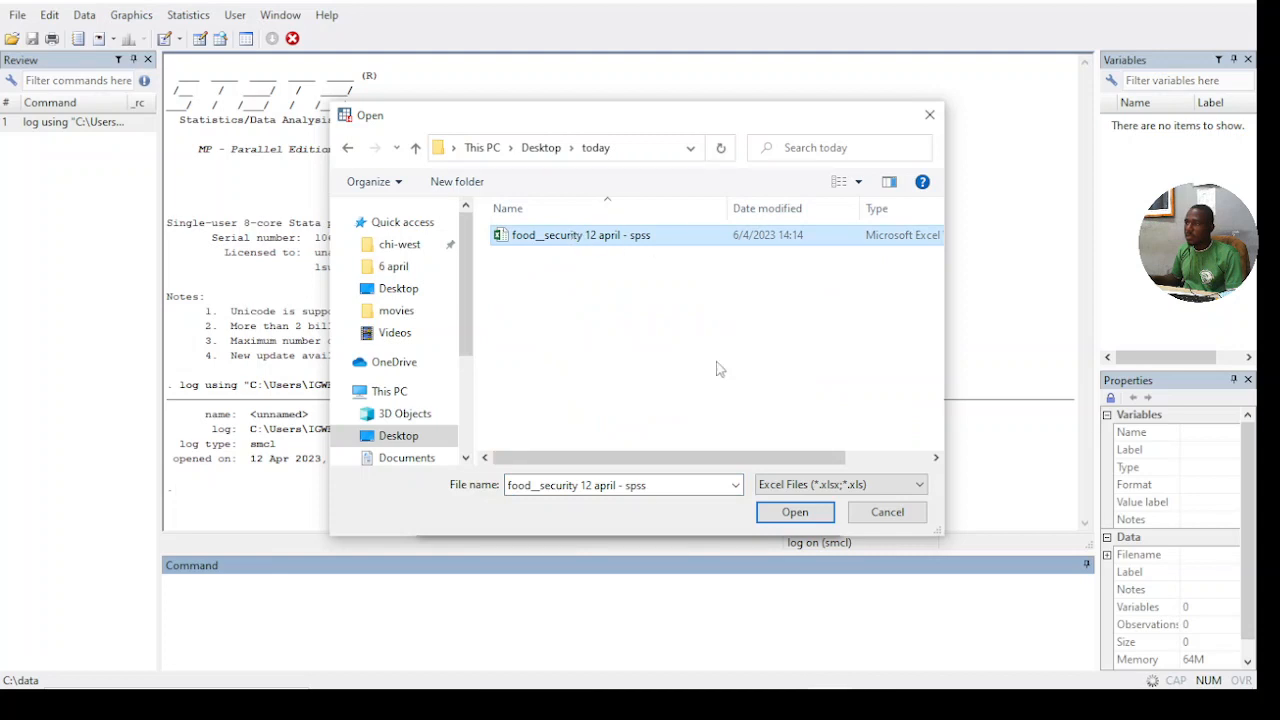
click(786, 514)
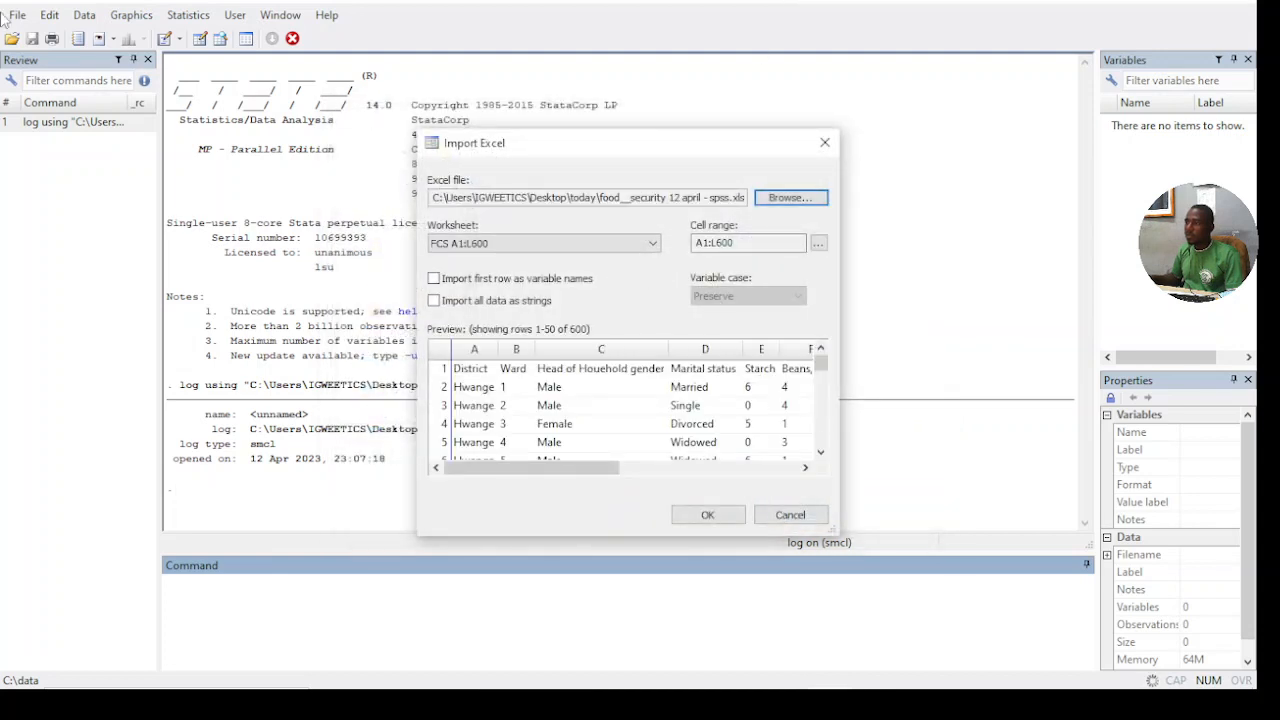
- Import the FOOD SECURE MONTHS worksheet, using its first row as variable names
click(445, 284)
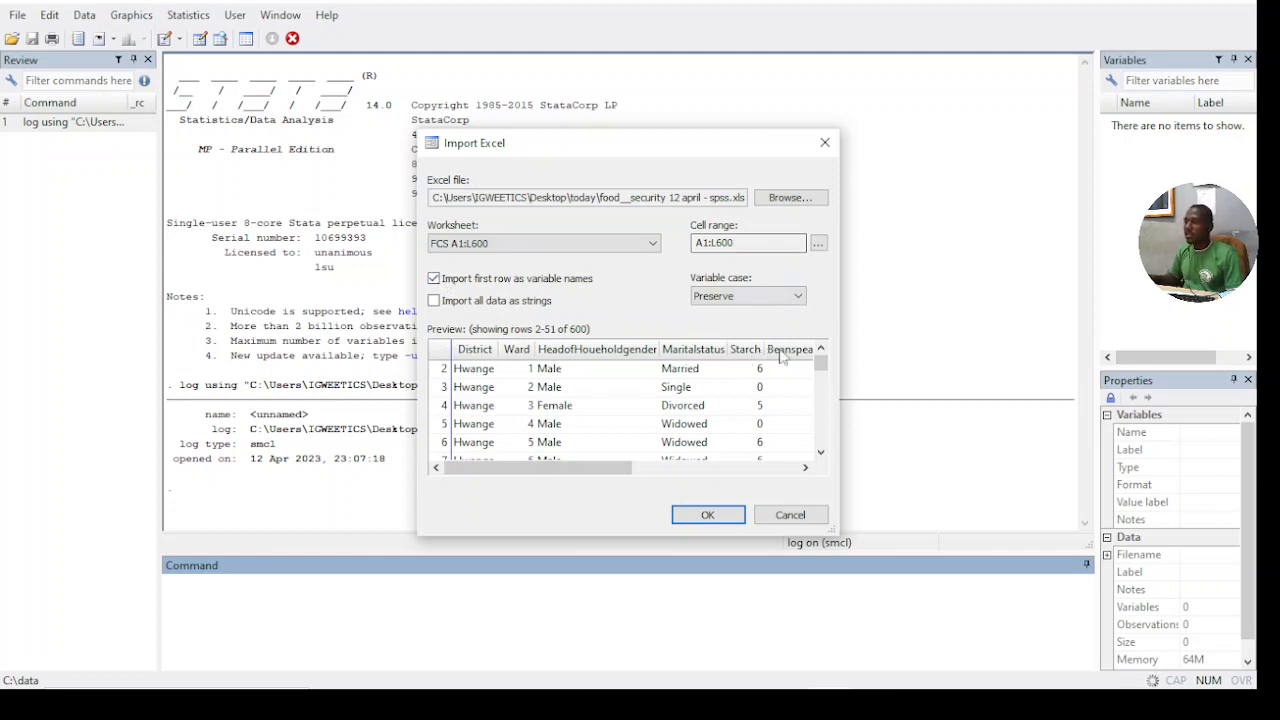
click(653, 244)
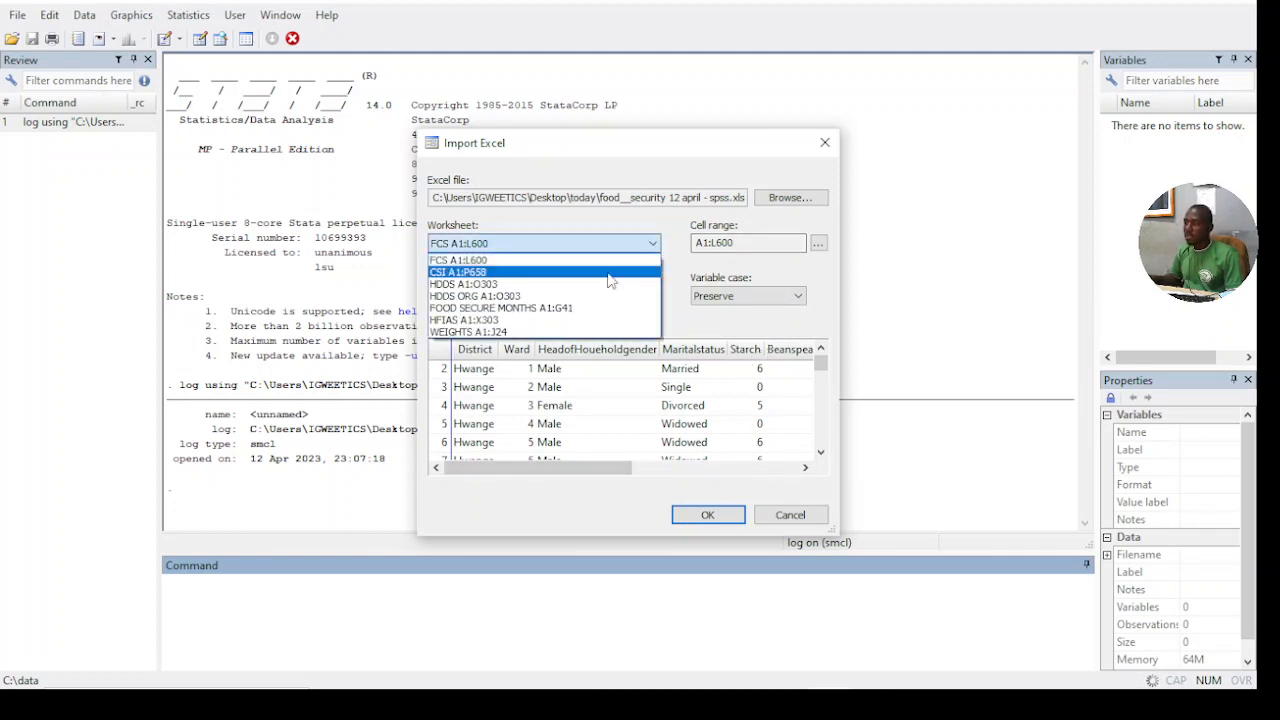
click(544, 308)
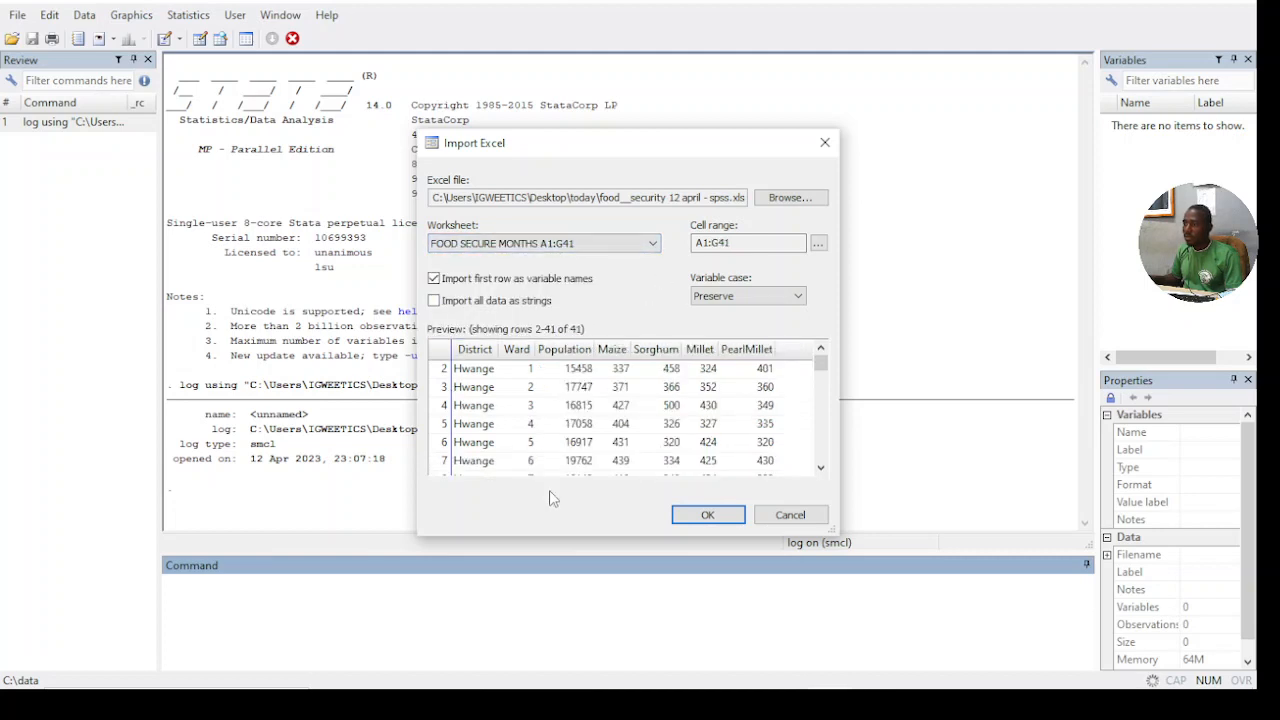
click(718, 519)
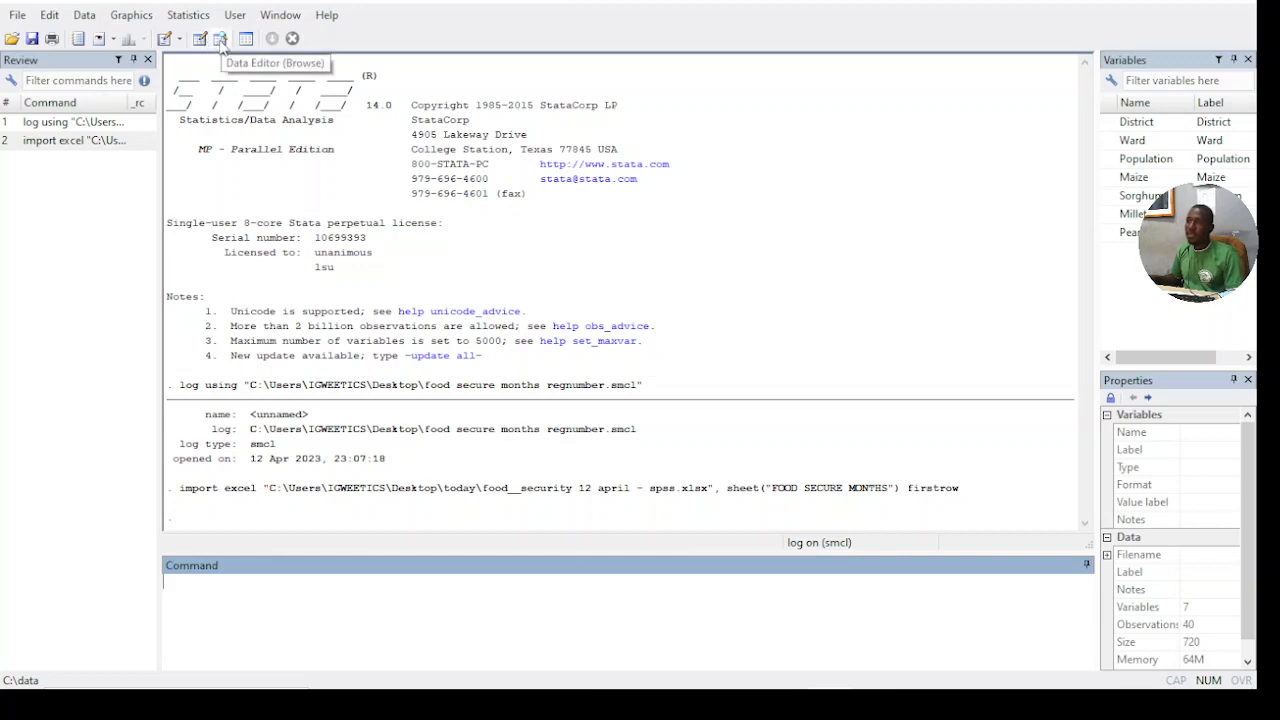
- Look through the imported rows in the Data Editor's browse mode and close it
click(221, 42)
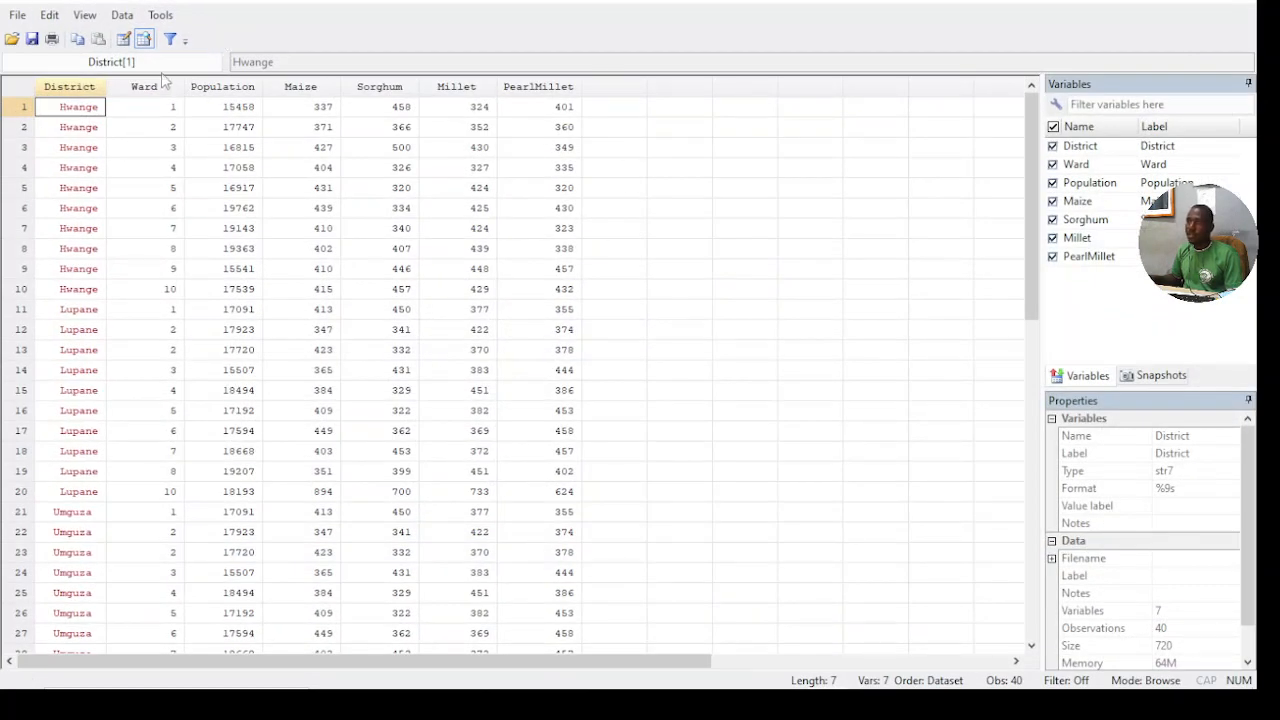
scroll(528, 194, down, 6)
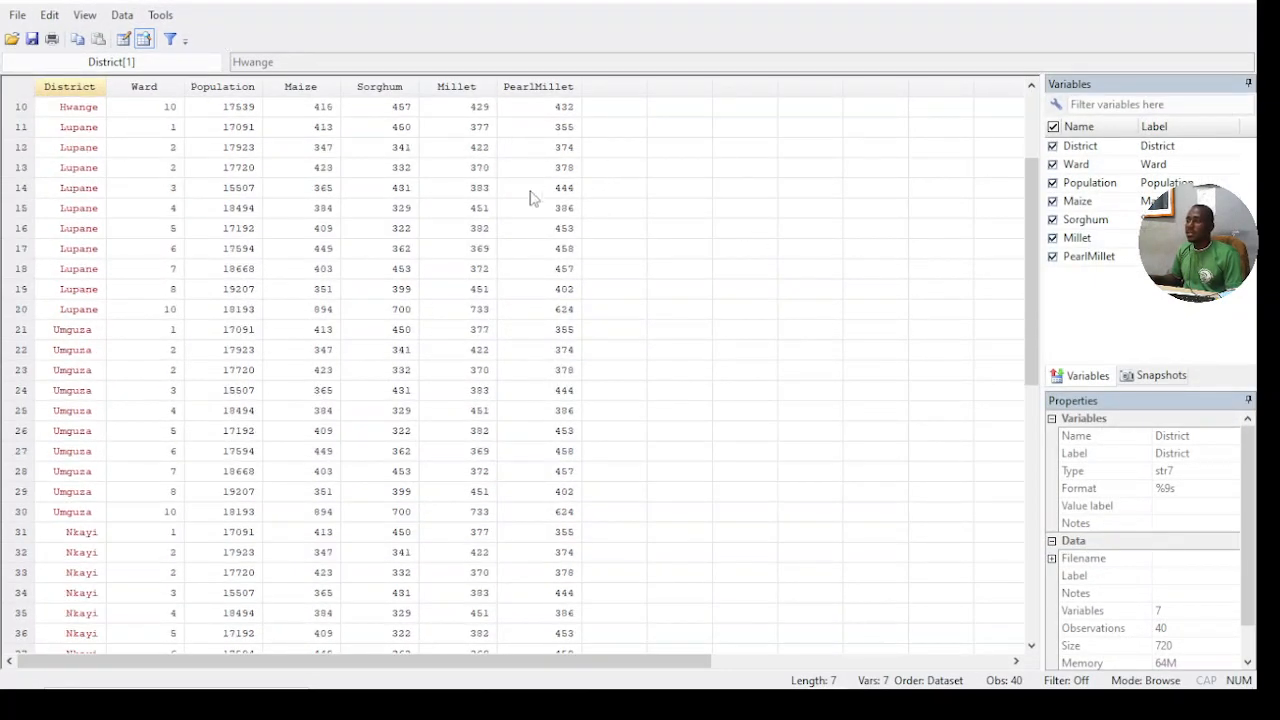
scroll(546, 266, up, 6)
scroll(560, 250, down, 6)
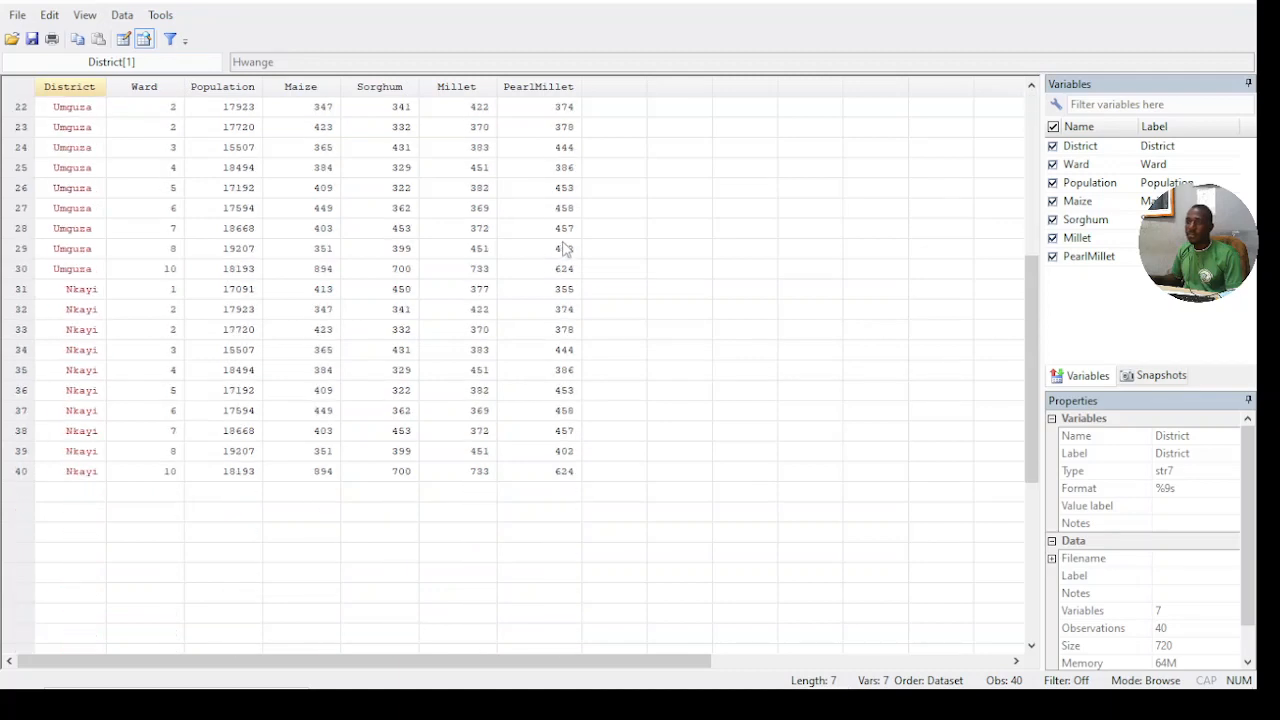
scroll(565, 245, up, 6)
click(1234, 1)
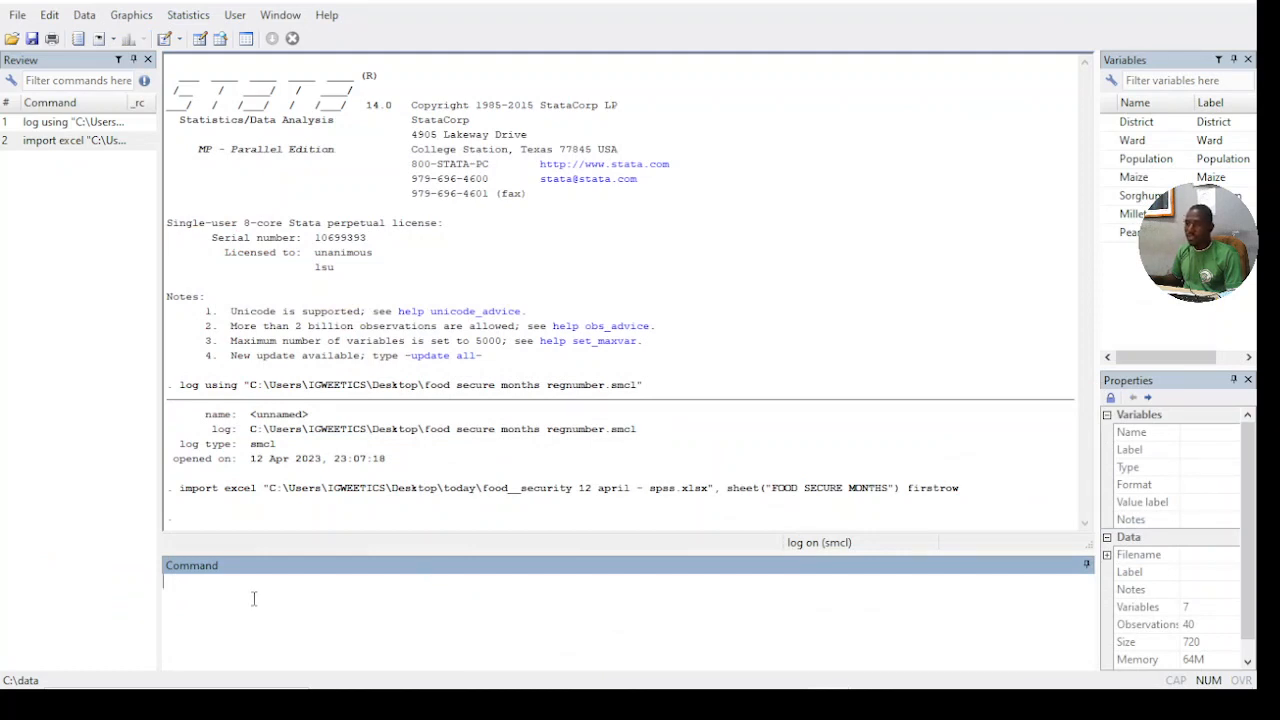
- Begin a gen command that defines a new variable named totalproduction
text(gen)
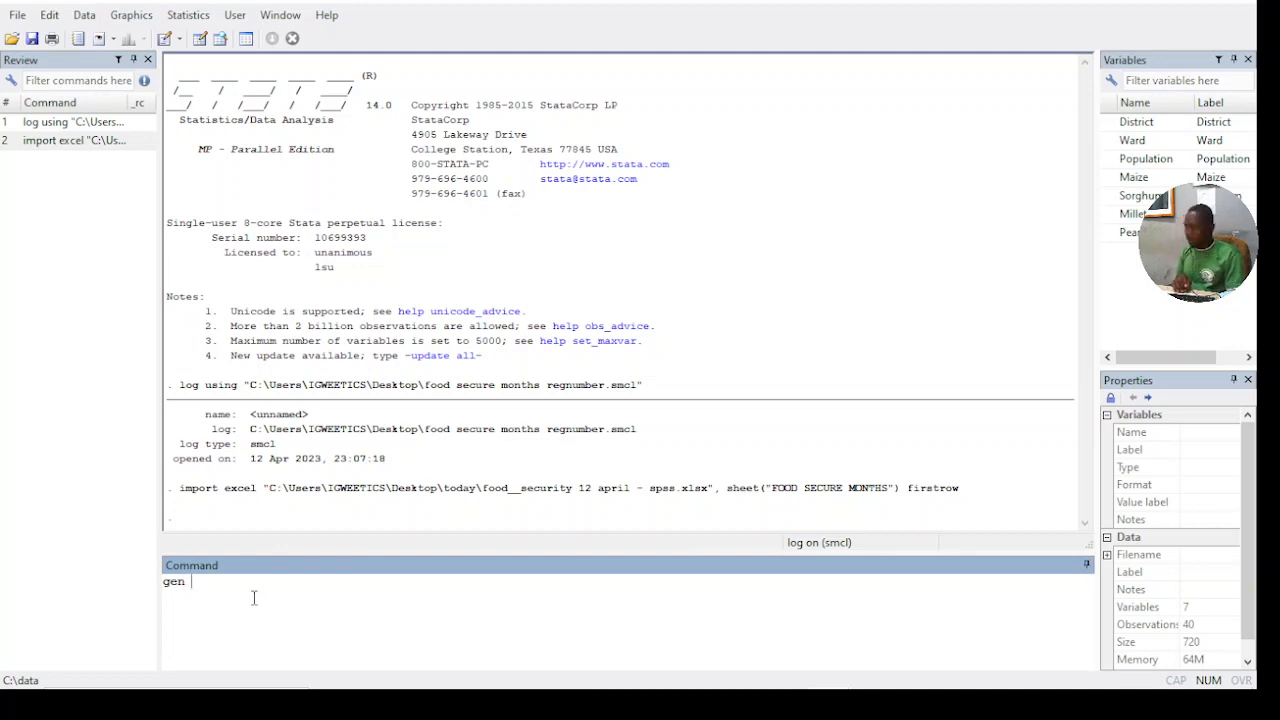
text(total)
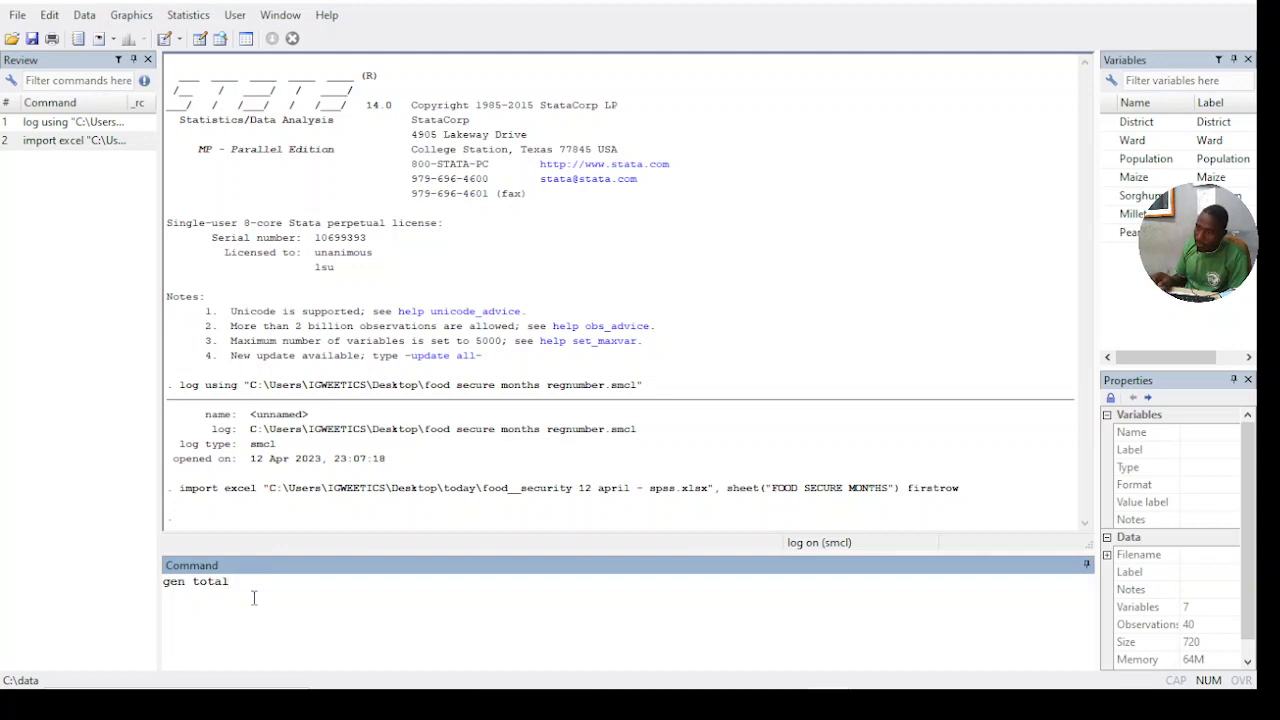
text(pro)
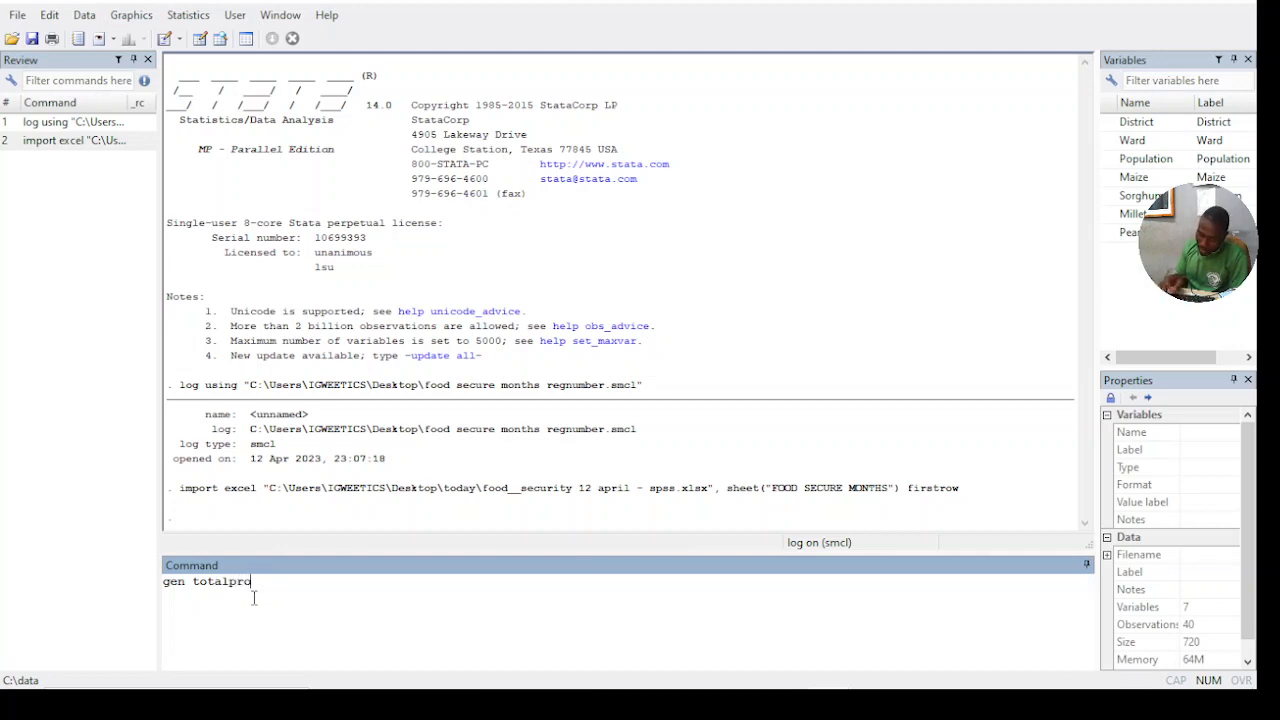
text(du)
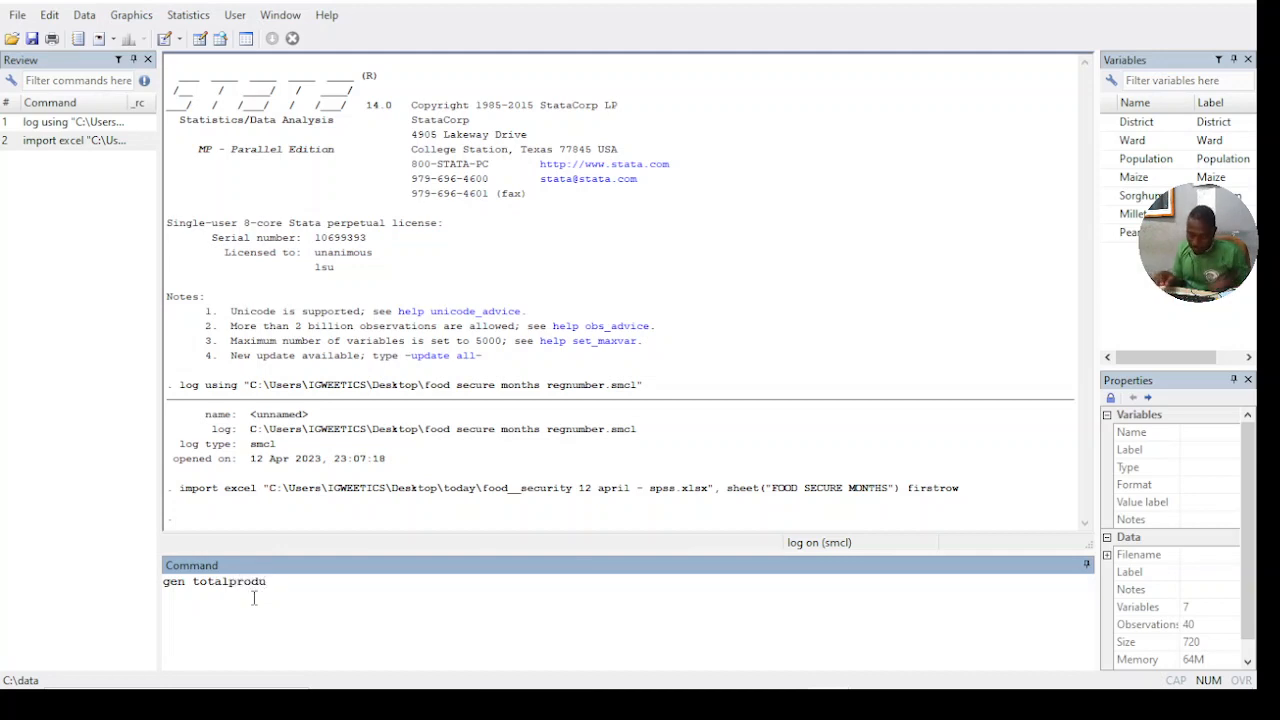
text(ction=)
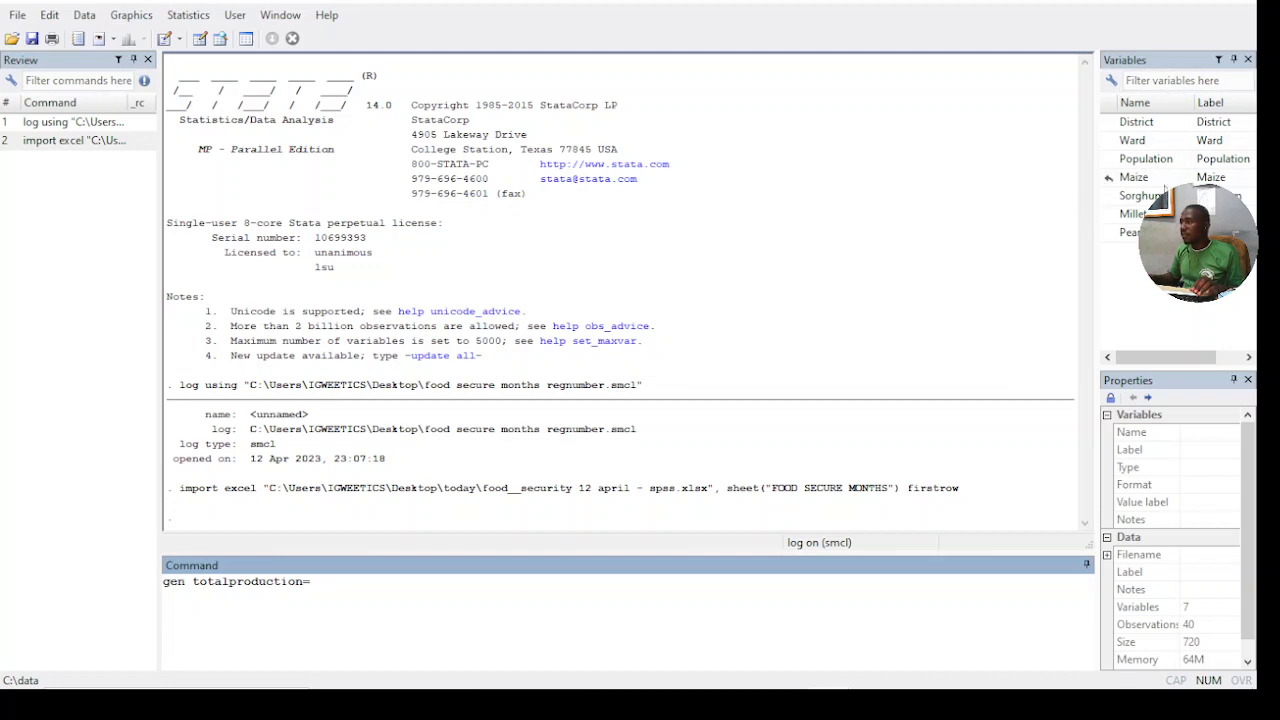
click(1130, 178)
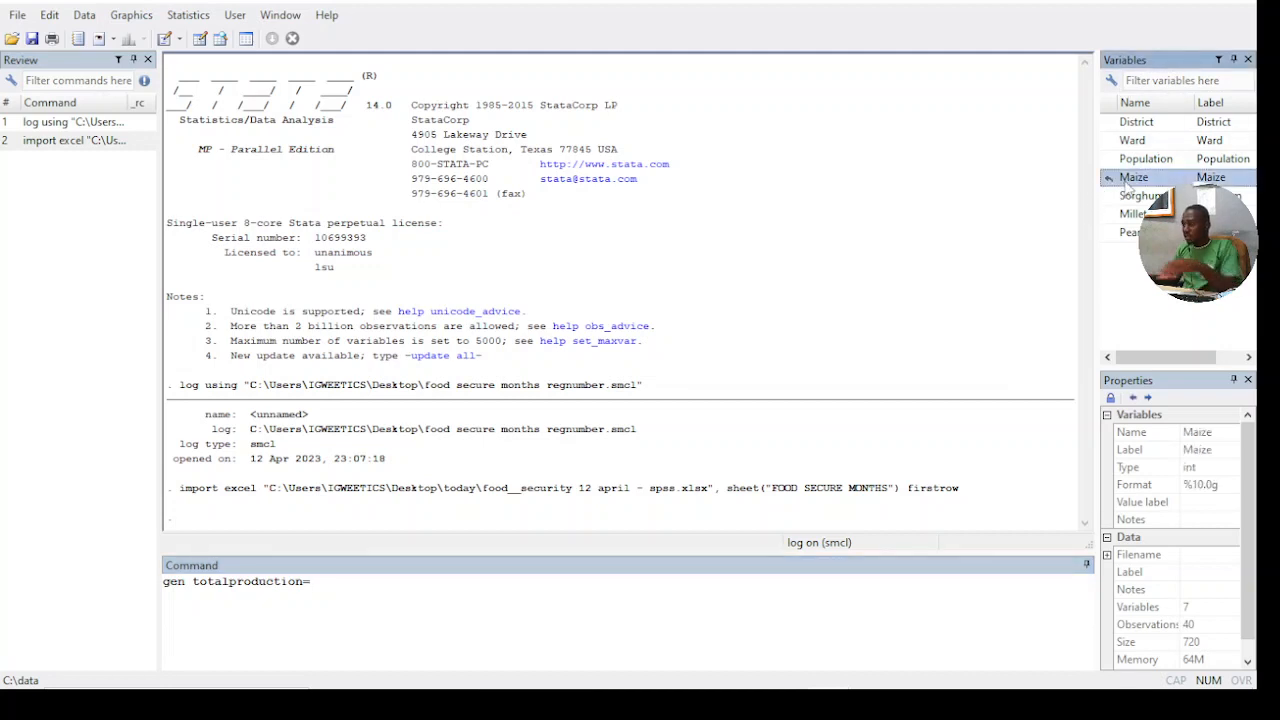
text(+)
click(1142, 197)
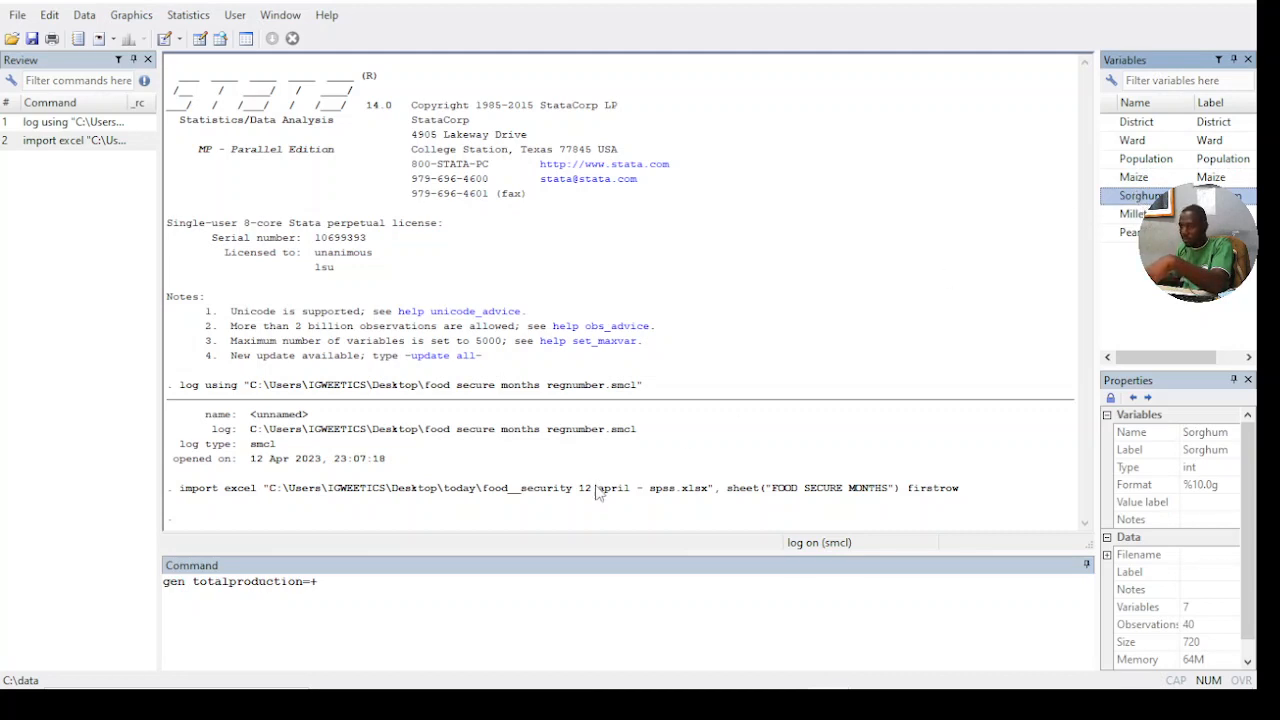
click(376, 575)
key(BackSpace)
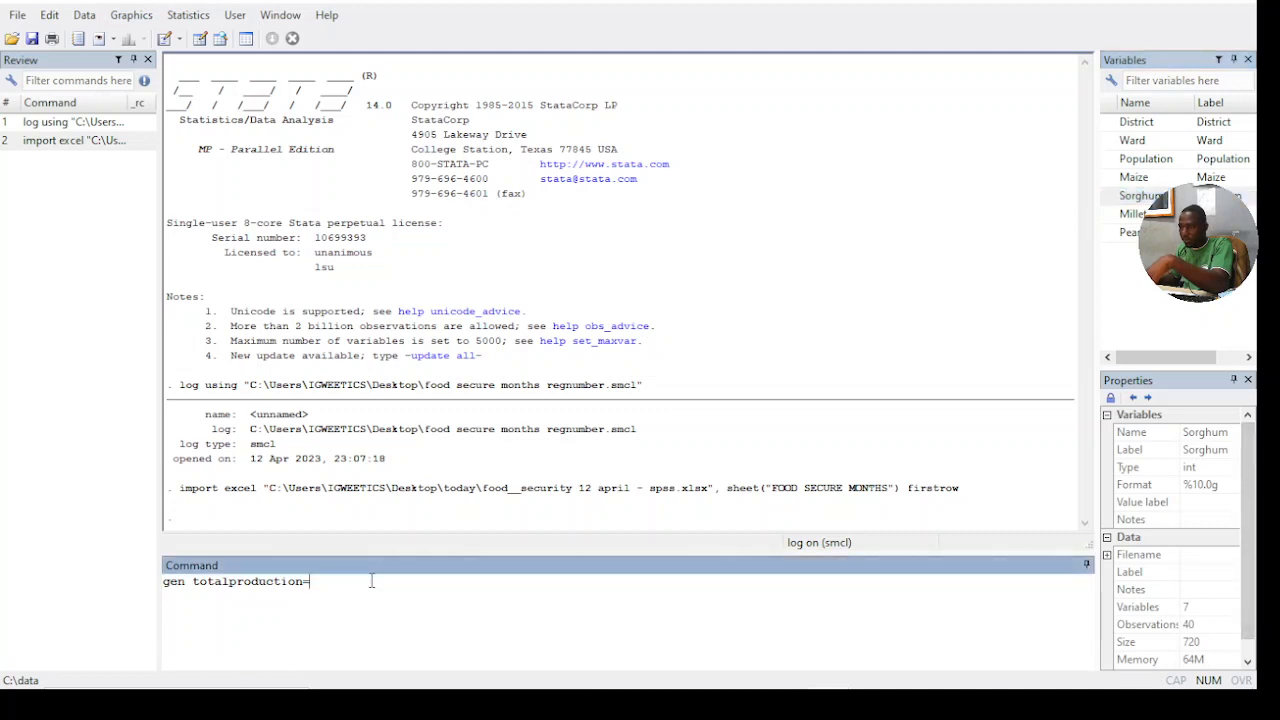
- Complete and run the totalproduction command as the sum of Maize, Sorghum, Millet and PearlMillet
double_click(1148, 178)
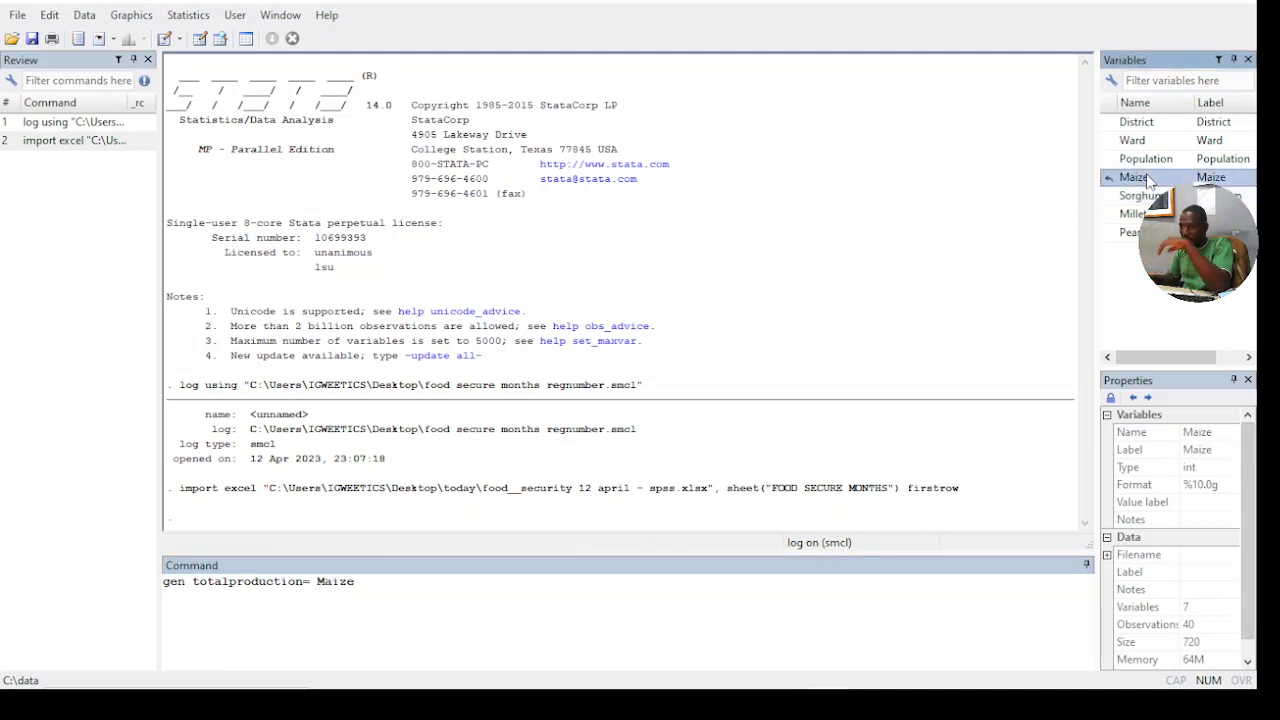
text(+)
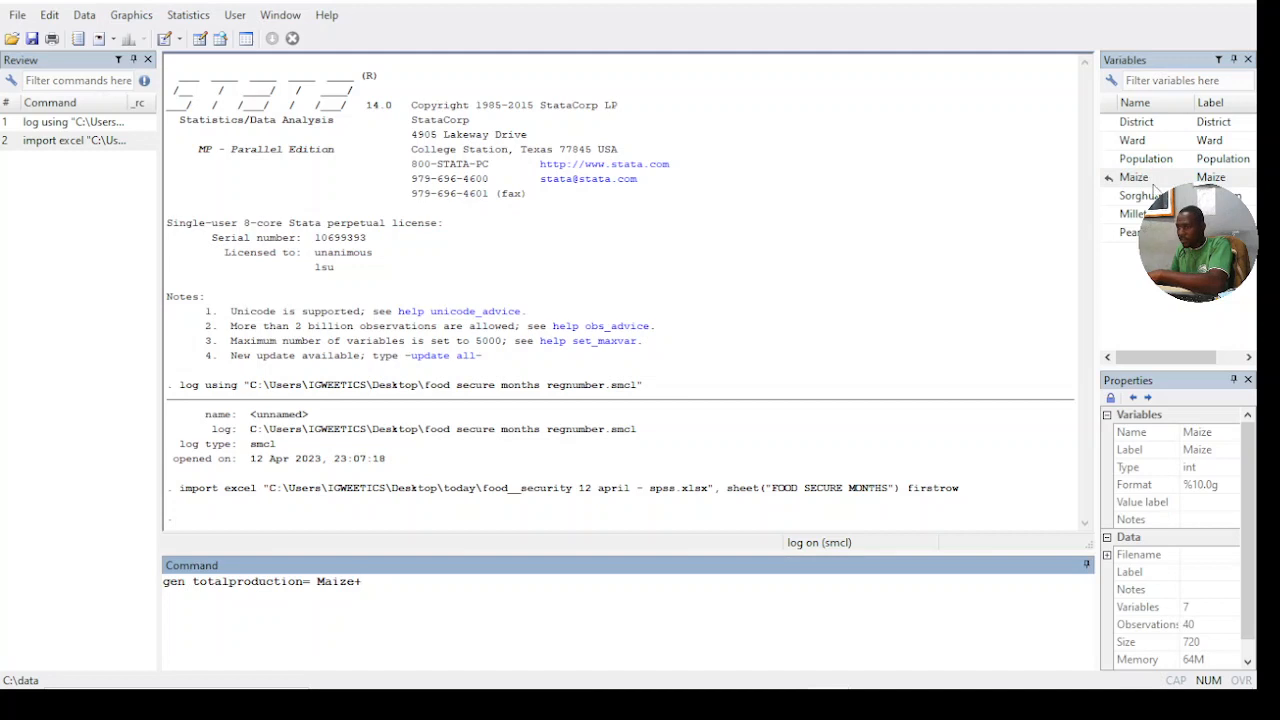
double_click(1140, 196)
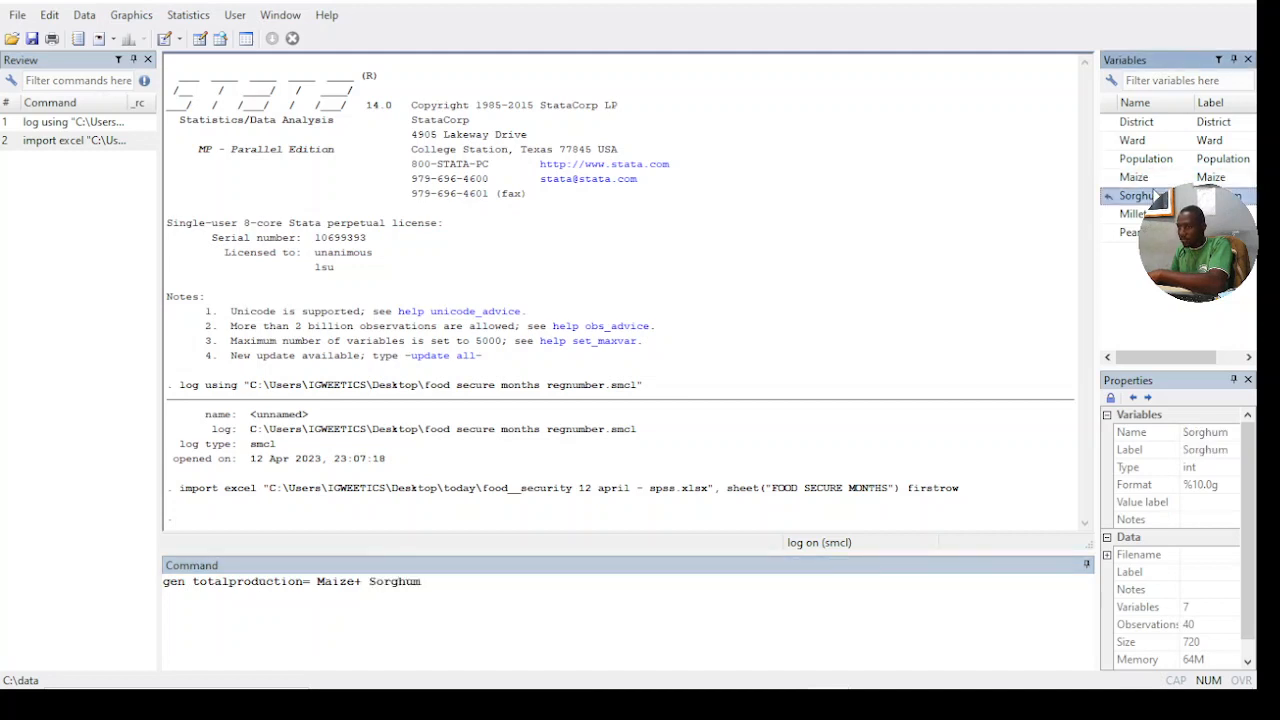
text(+)
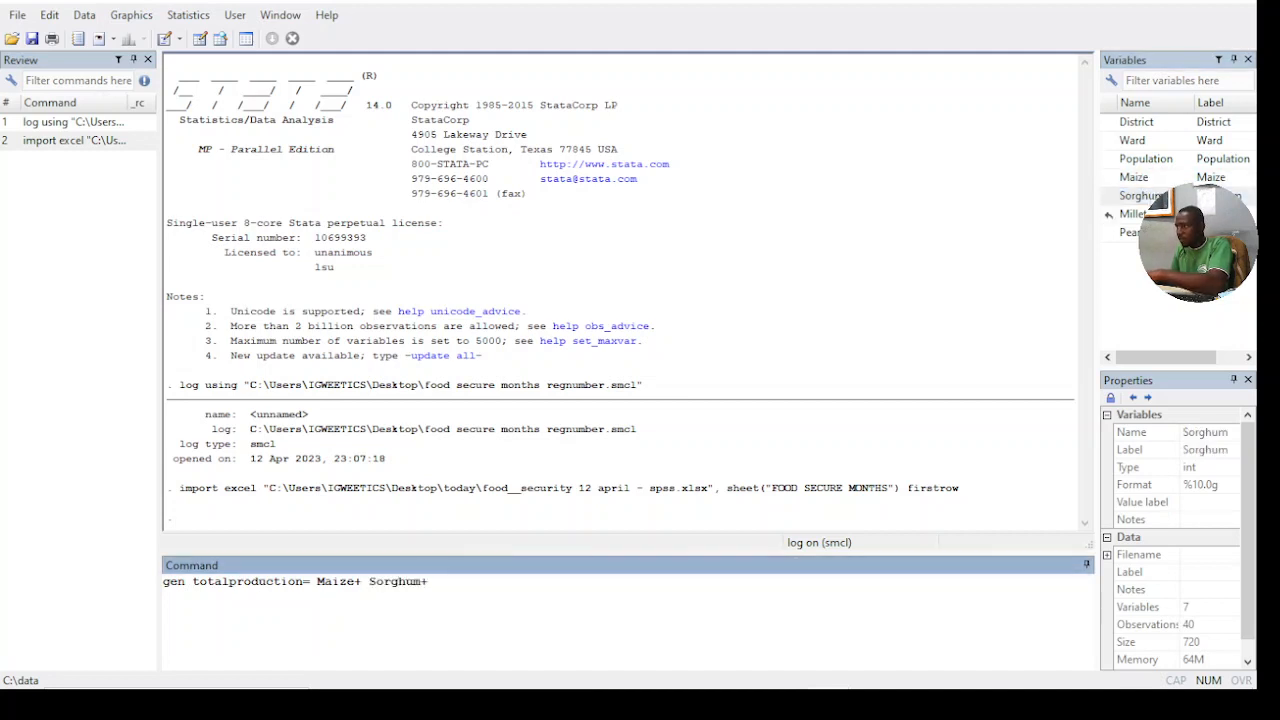
double_click(1150, 210)
text(+)
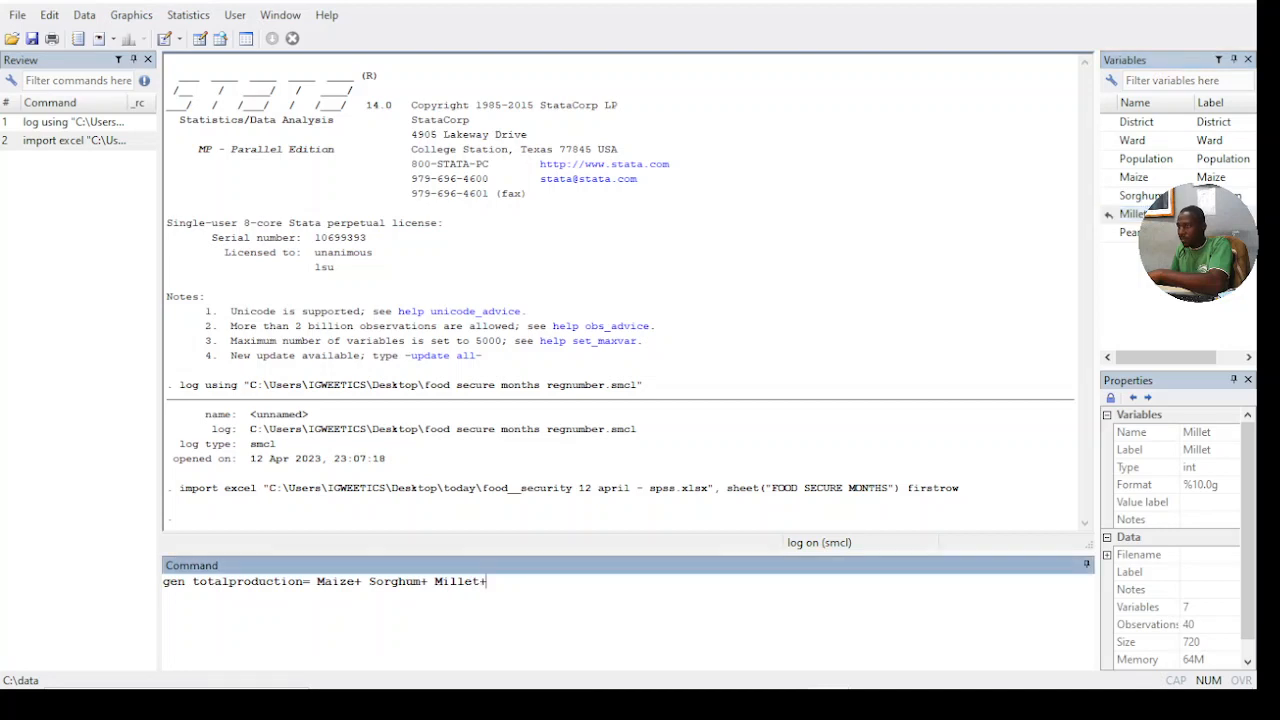
click(1108, 232)
double_click(1108, 232)
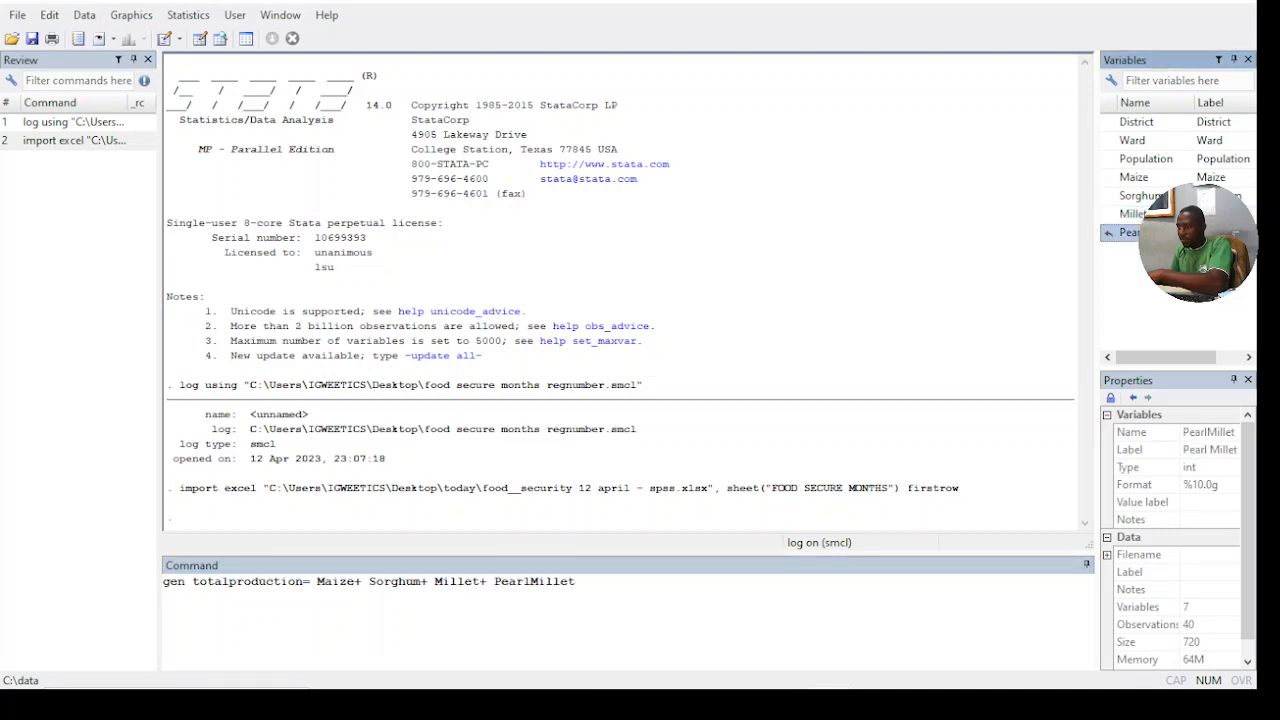
key(Return)
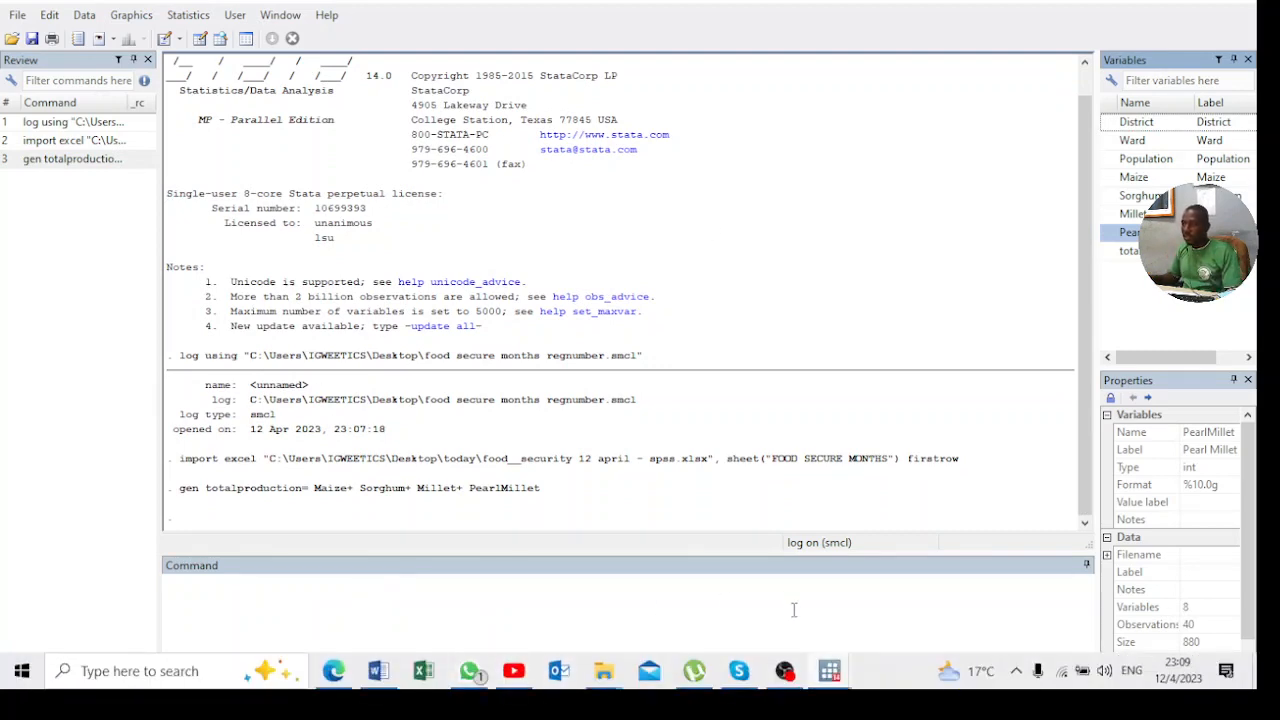
- Look through the totalproduction column in the Data Editor's browse window, then return to the main window
mouse_move(830, 671)
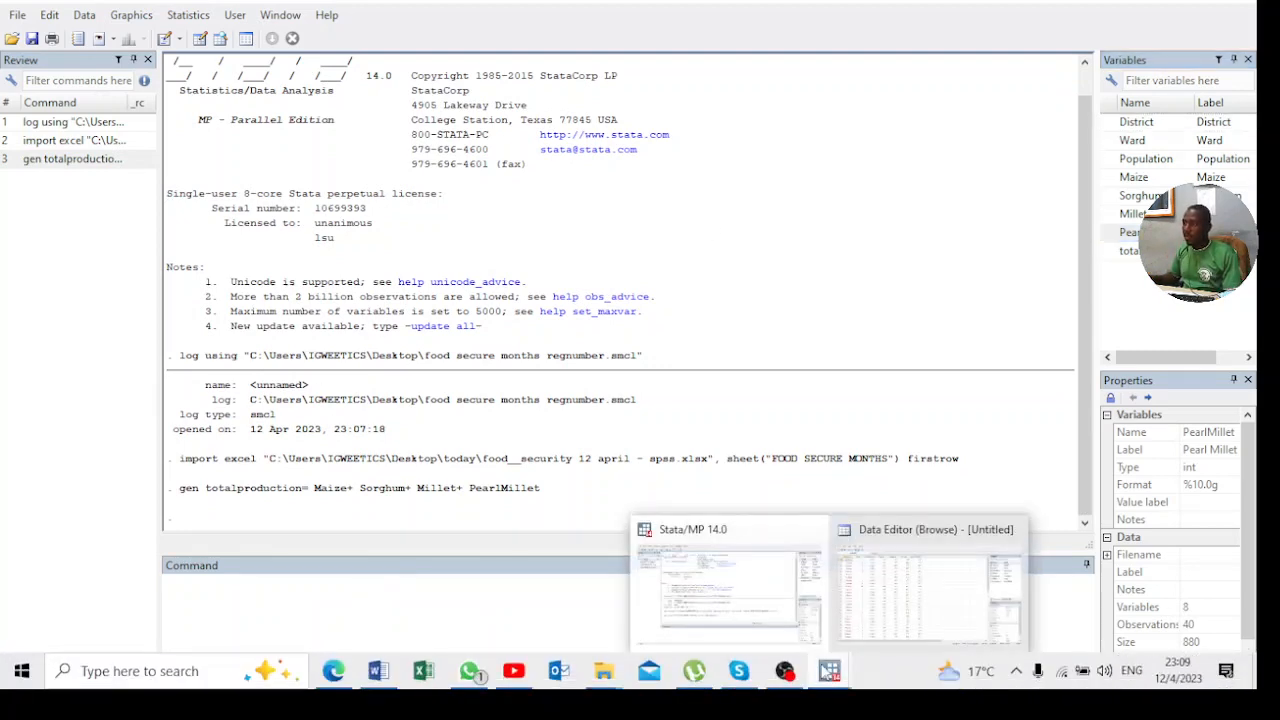
click(878, 590)
scroll(650, 200, down, 10)
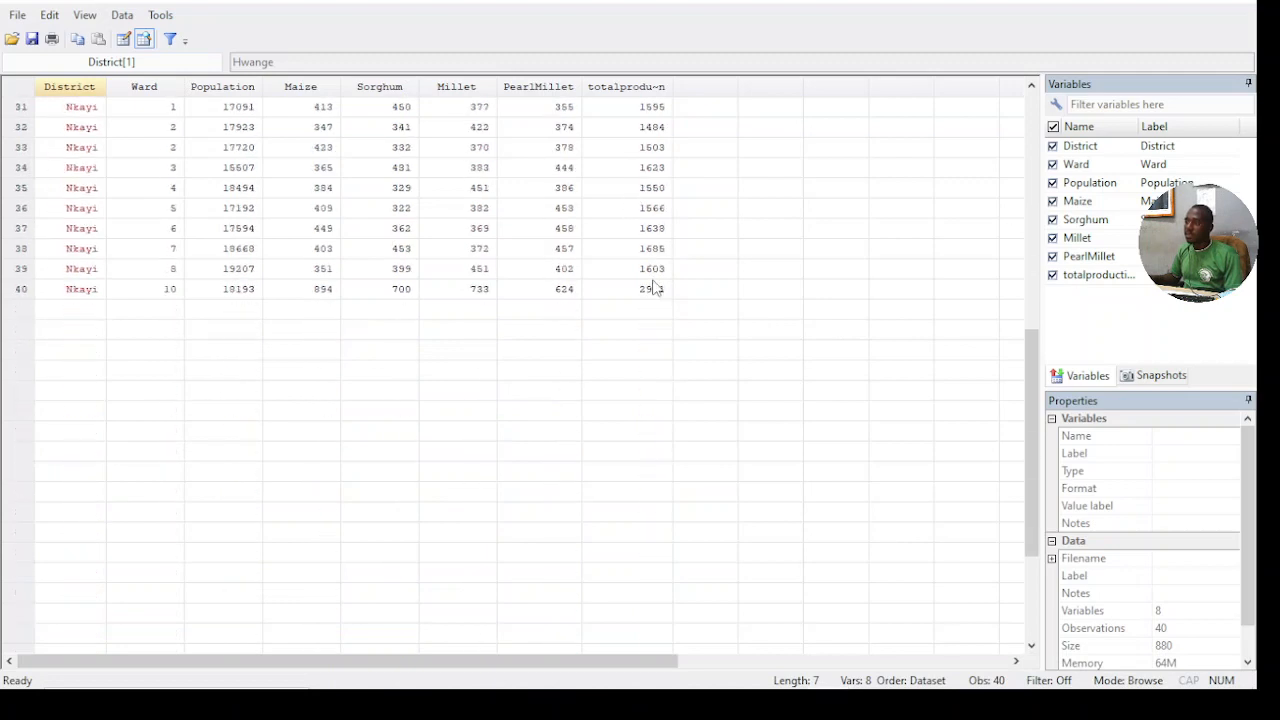
scroll(652, 288, up, 10)
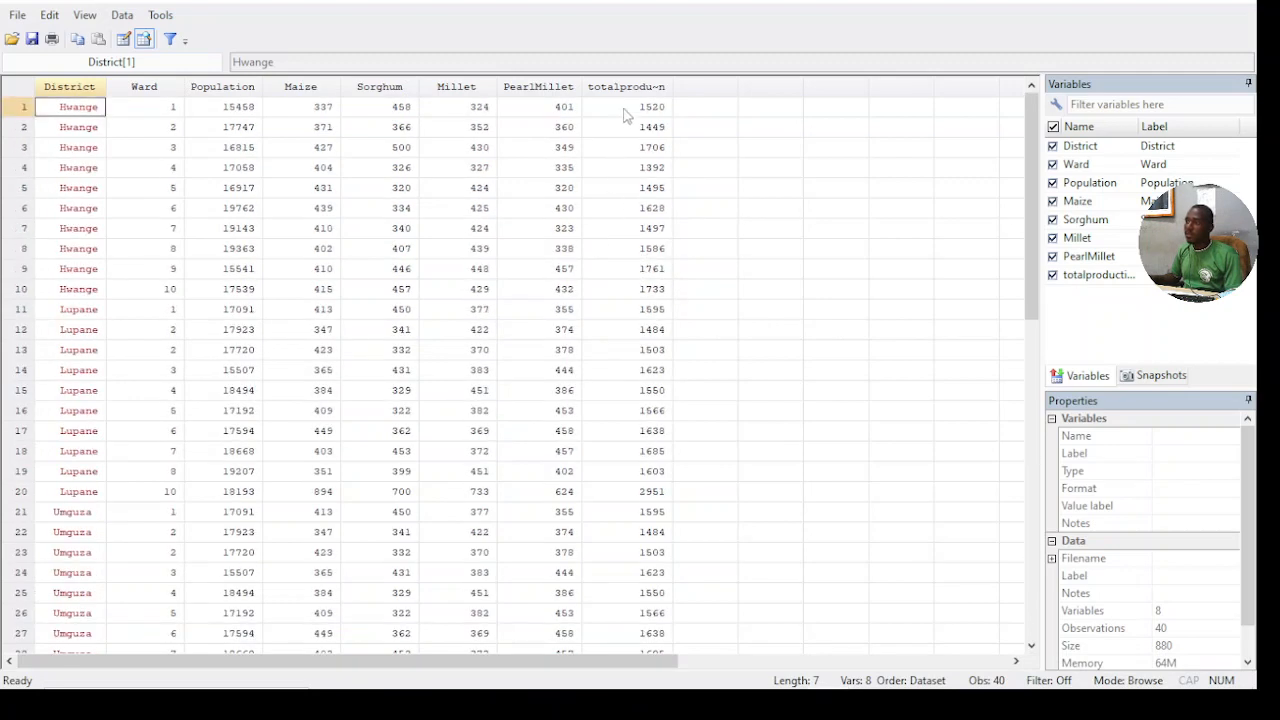
scroll(620, 166, down, 13)
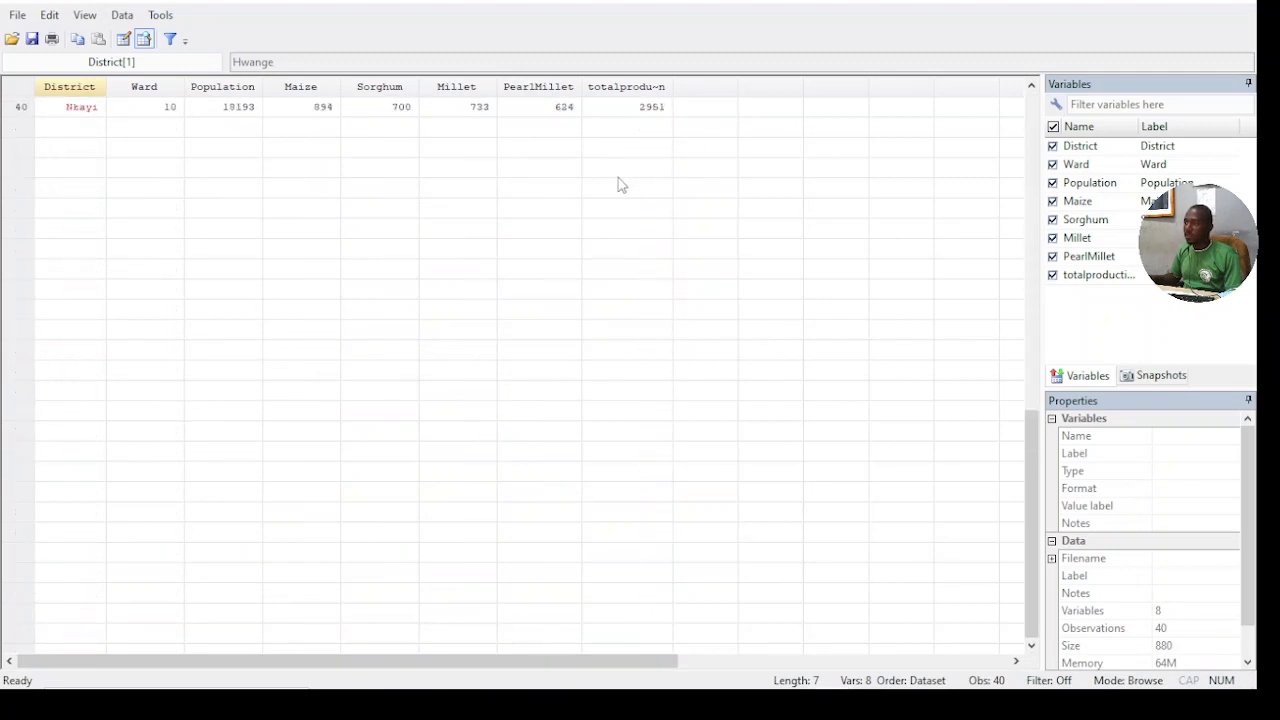
scroll(620, 186, up, 13)
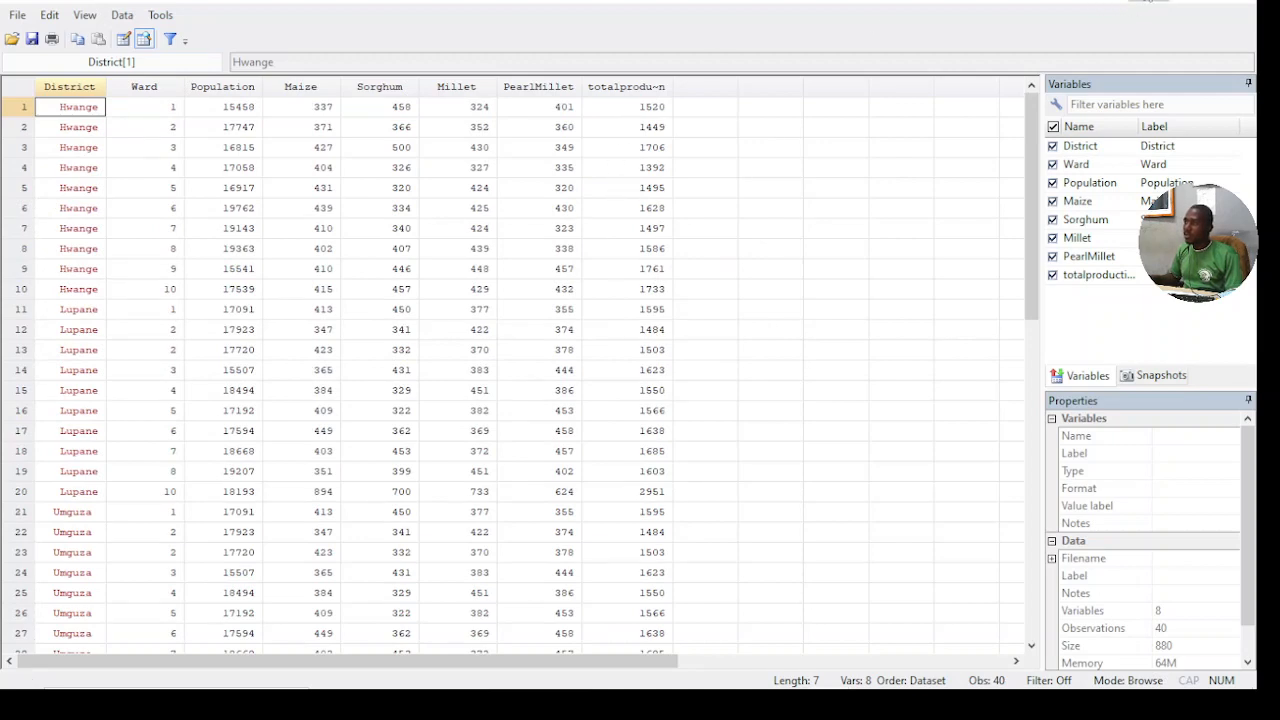
click(1148, 1)
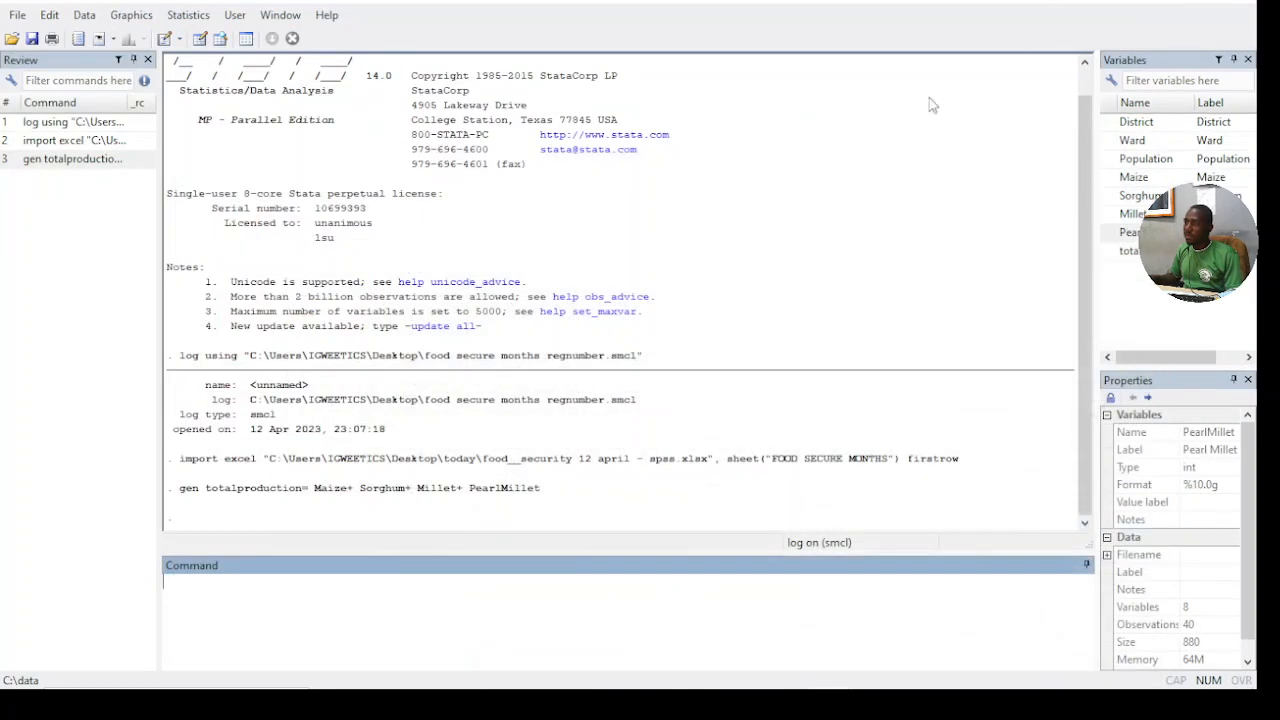
- Generate a monthly_requirement variable as Population multiplied by 0.011
click(214, 601)
text(gen)
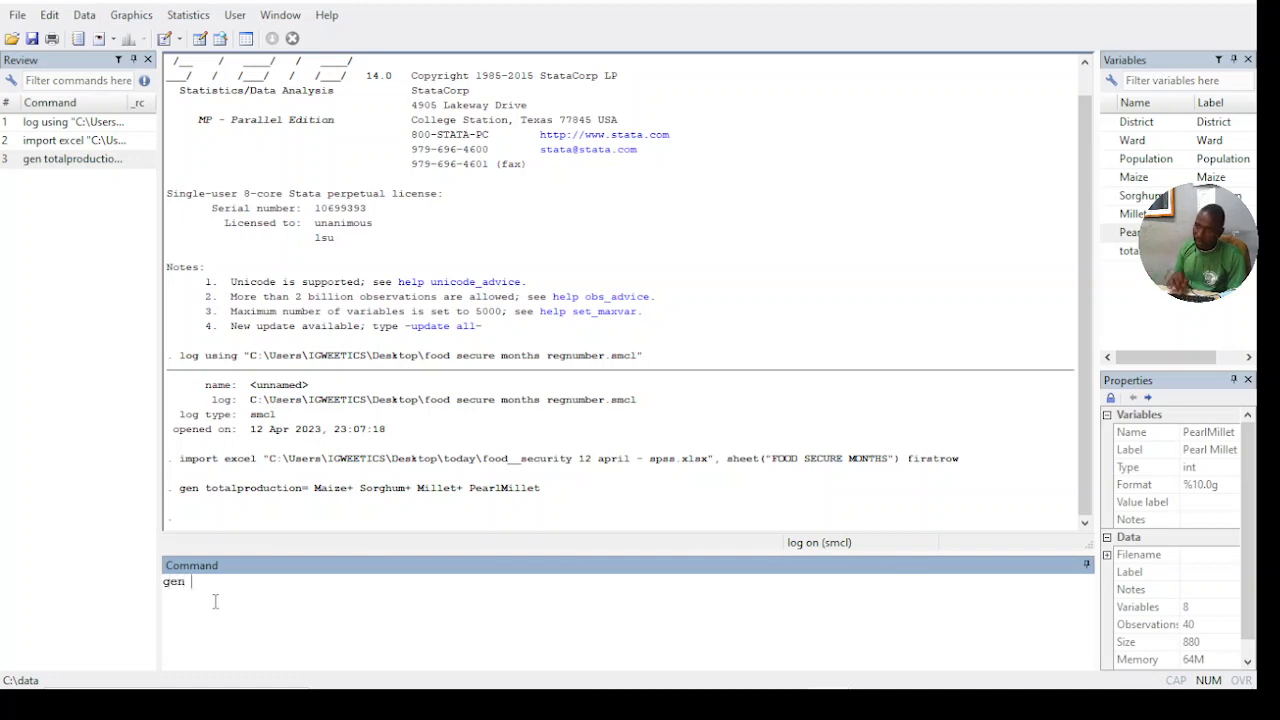
text( monthly)
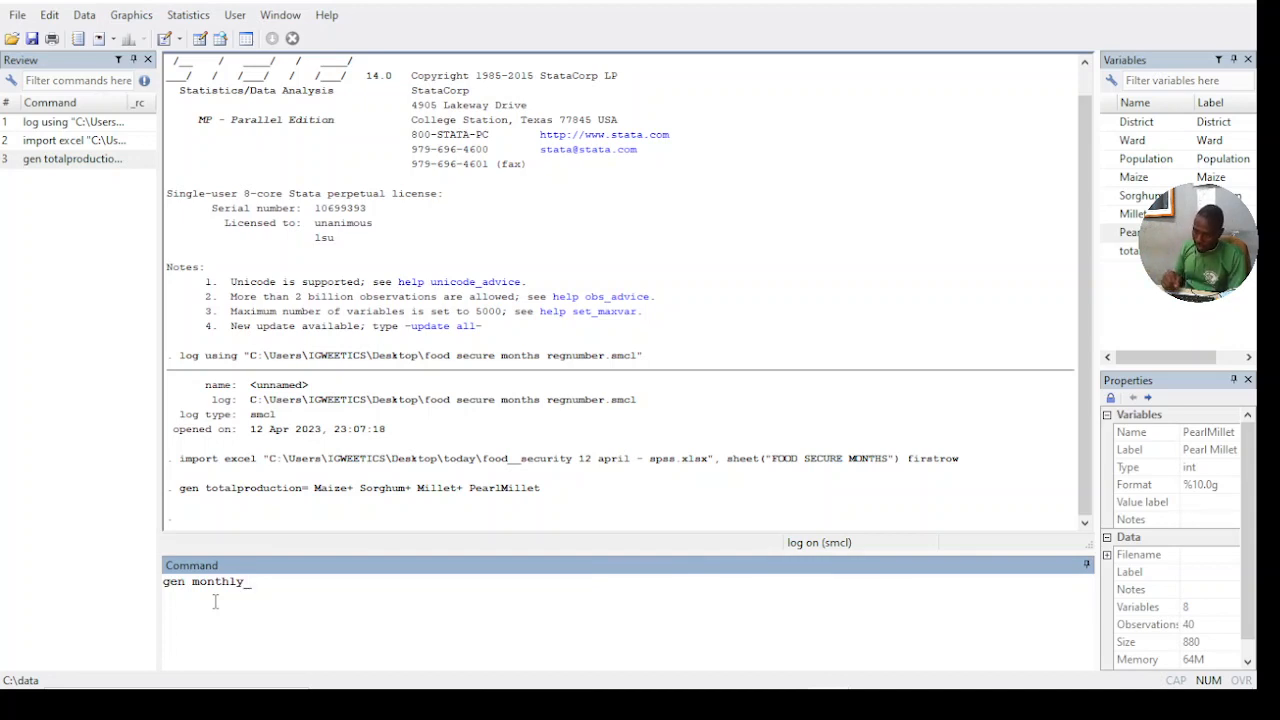
text(_re)
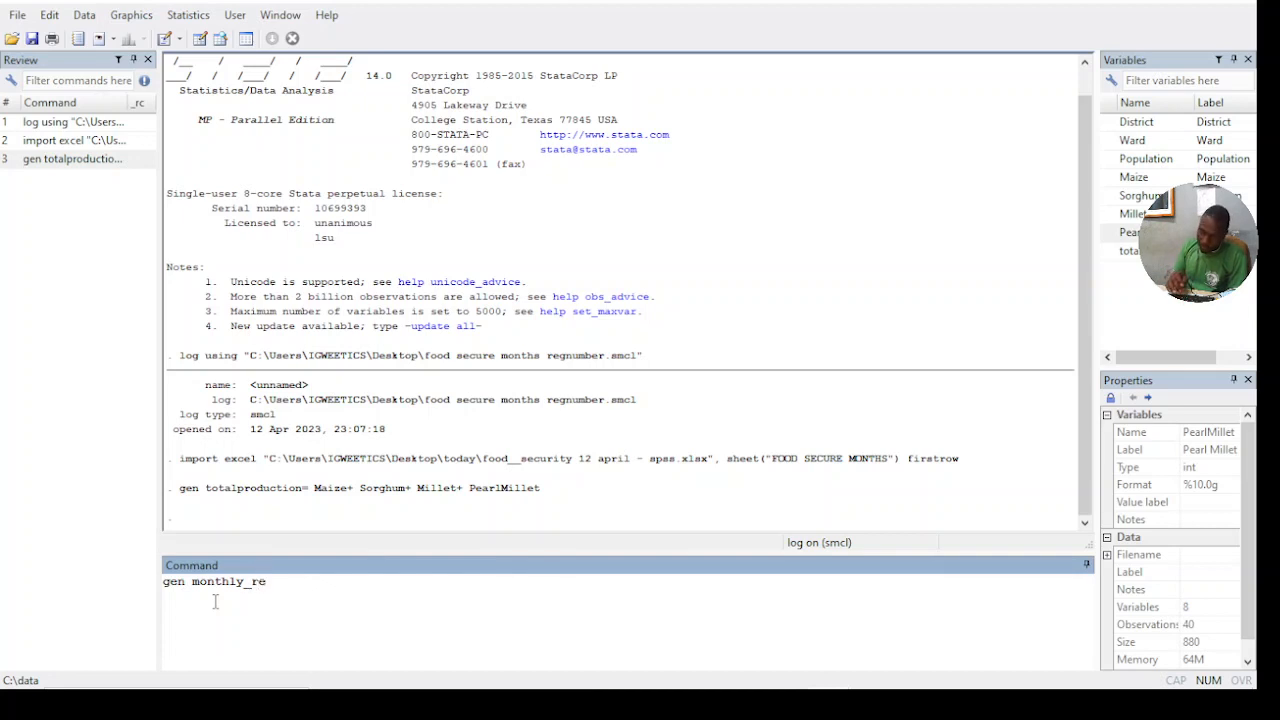
text(quire)
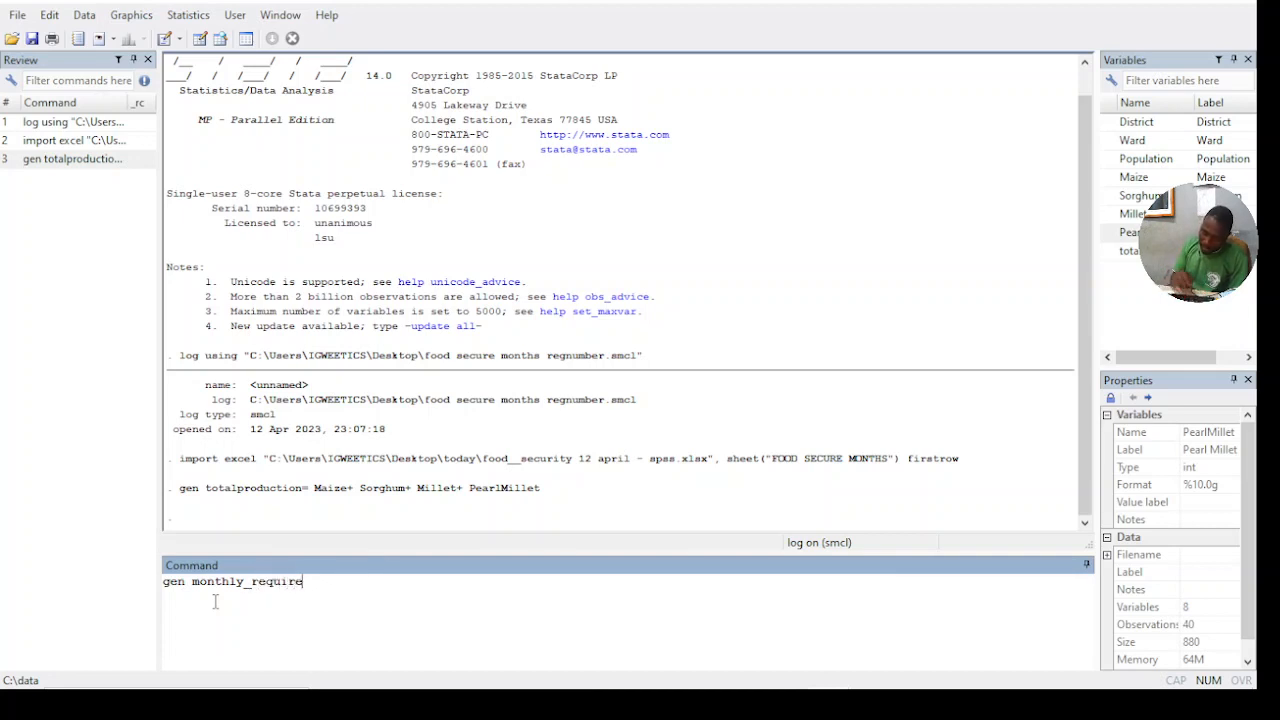
text(me)
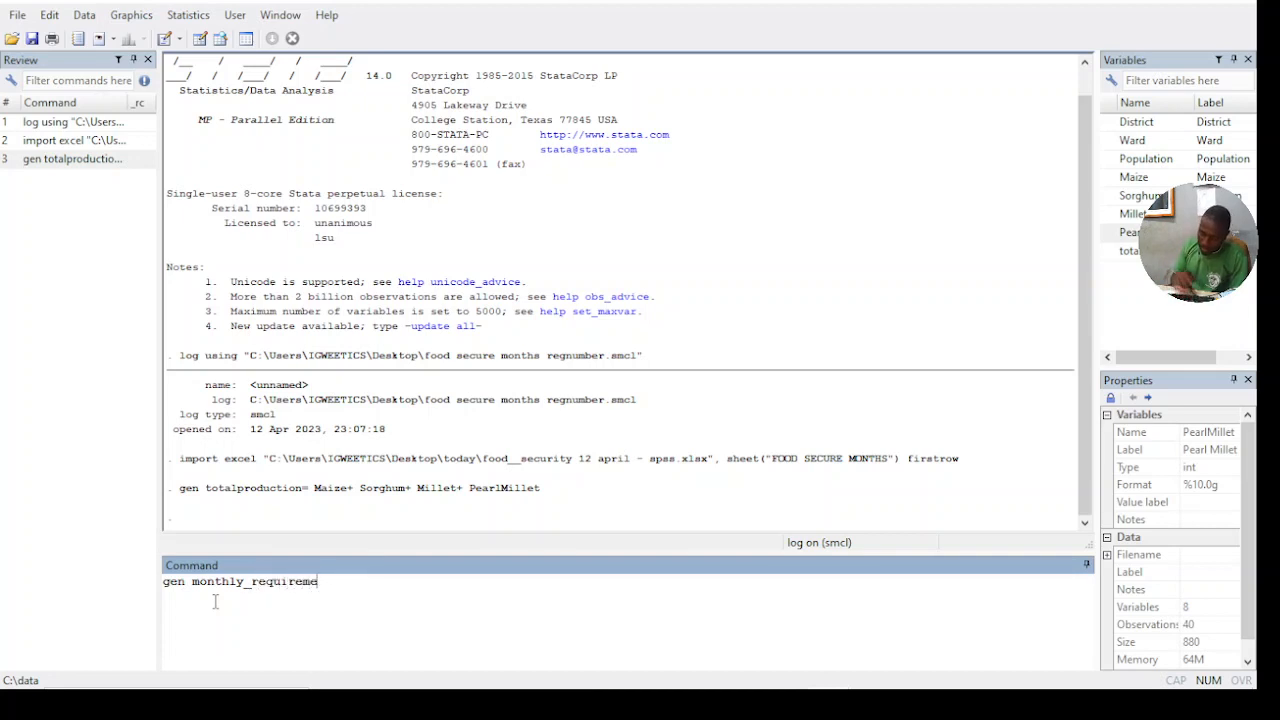
text(nt=)
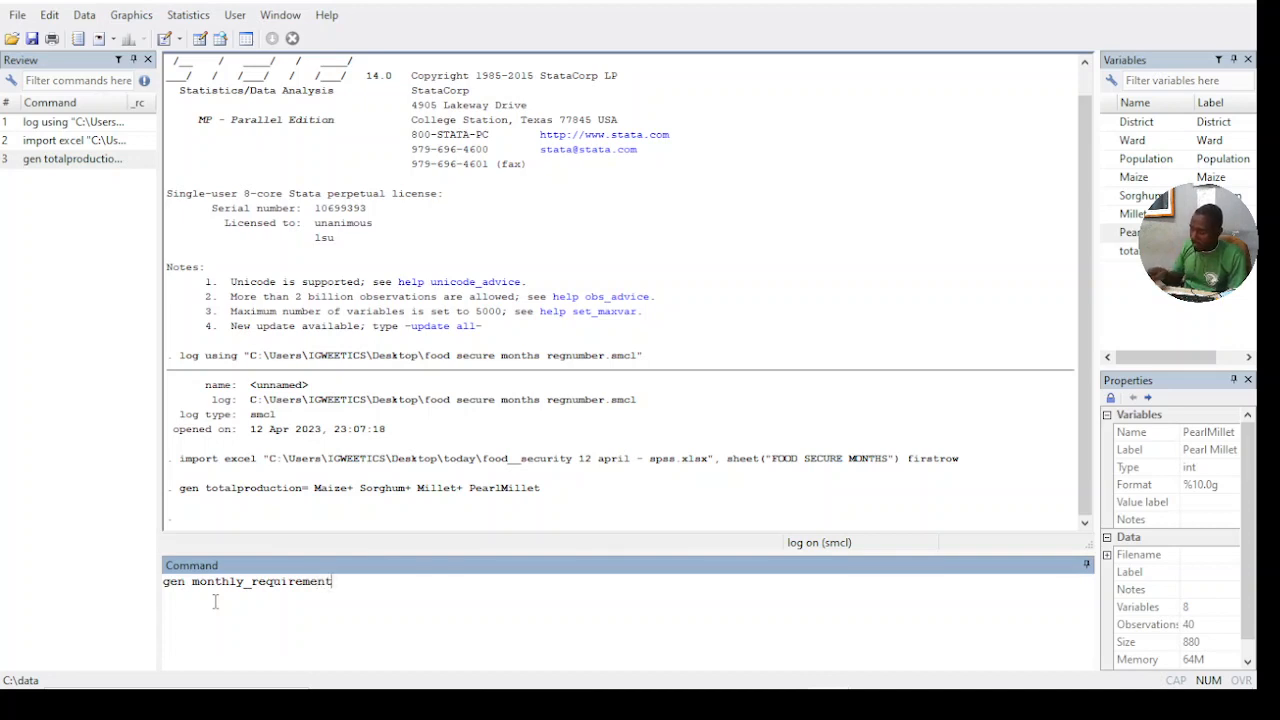
click(1146, 162)
double_click(1146, 163)
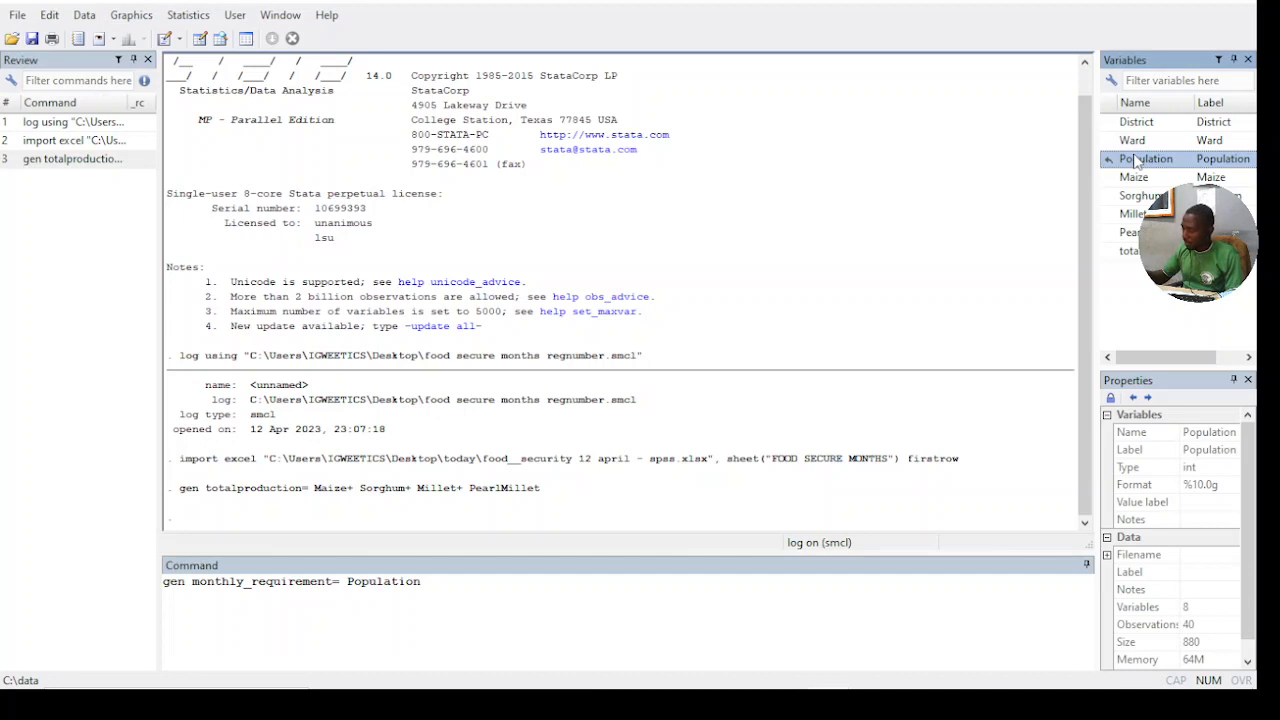
text(*)
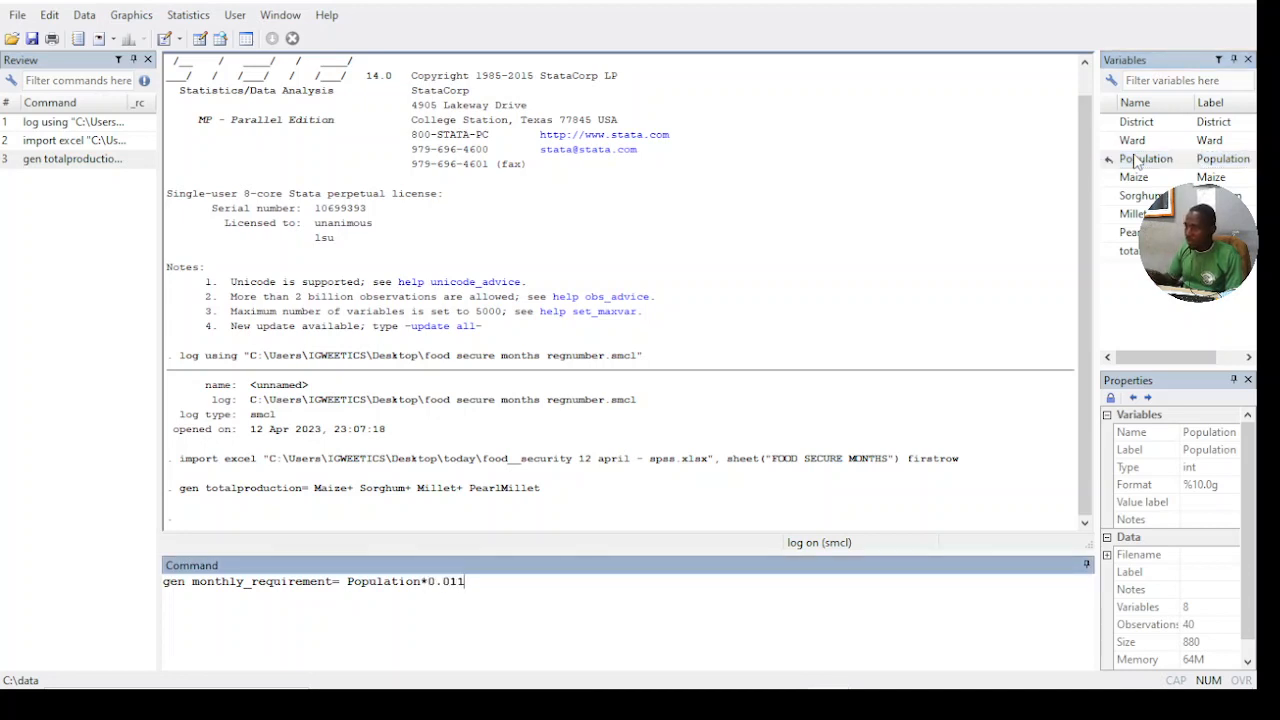
key(Return)
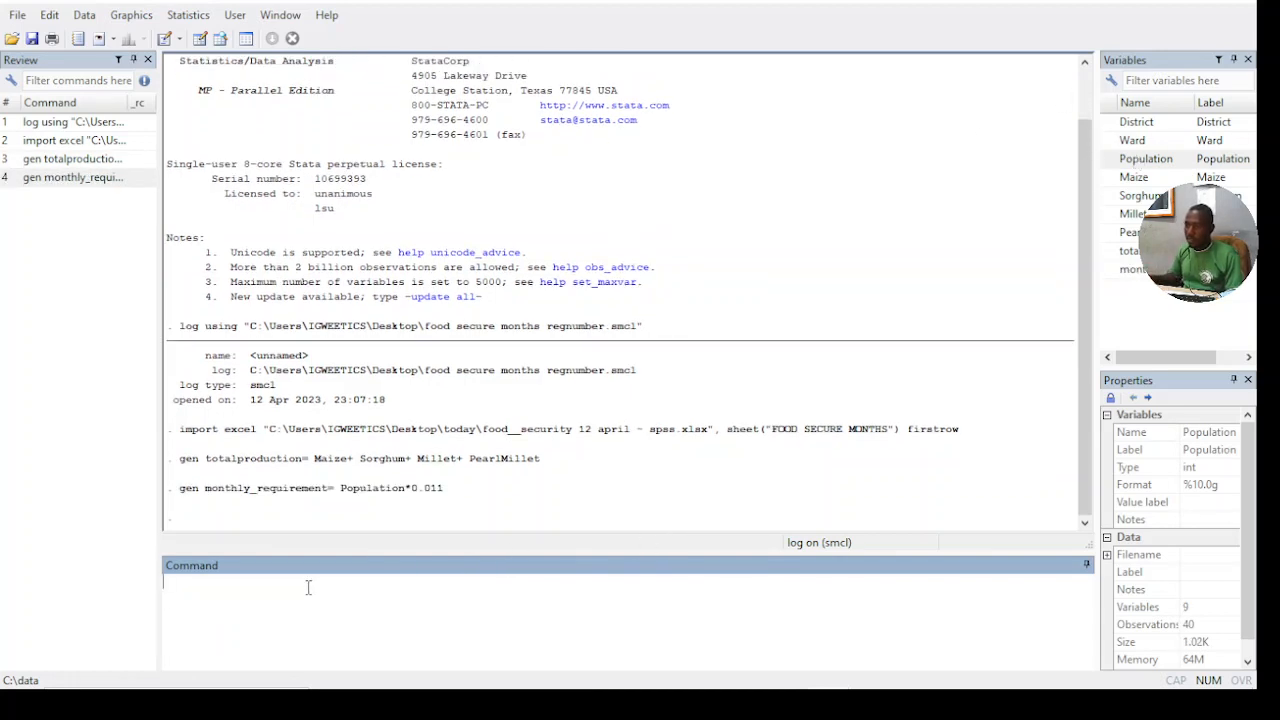
- Generate an annual_requirement variable as monthly_requirement multiplied by 12
text(gen)
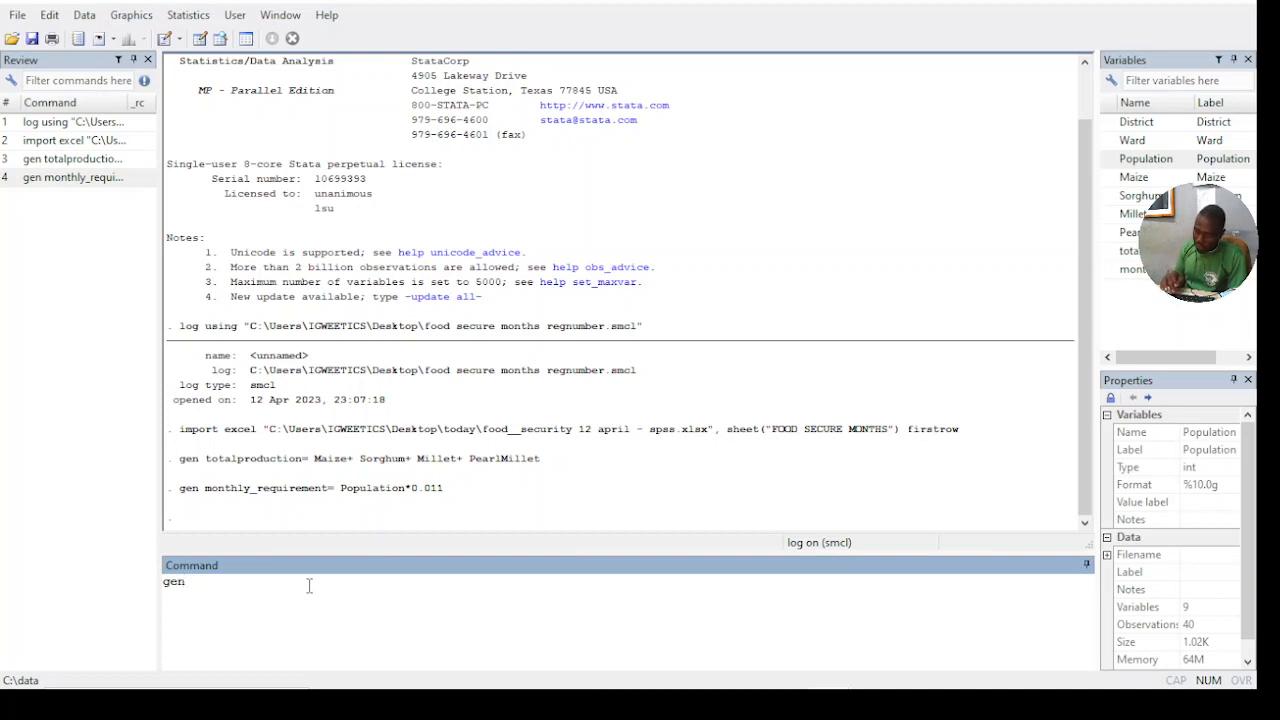
text( add)
key(BackSpace)
key(BackSpace)
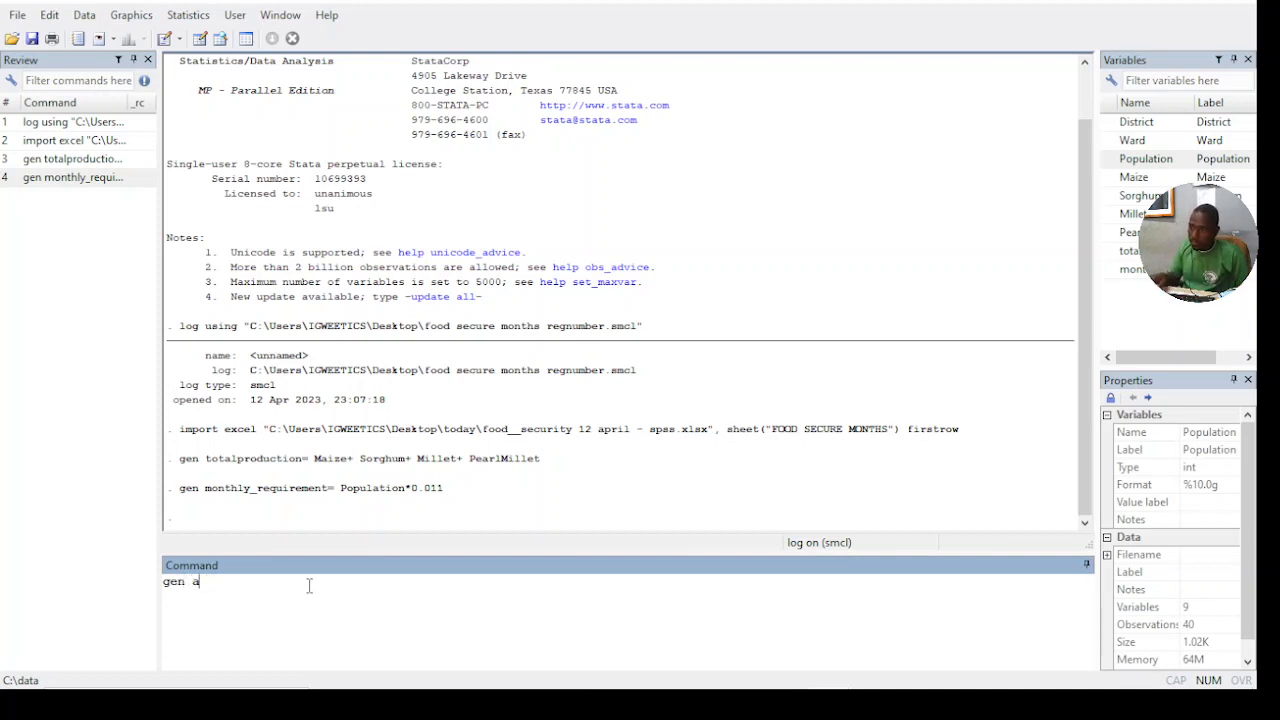
text(nnual)
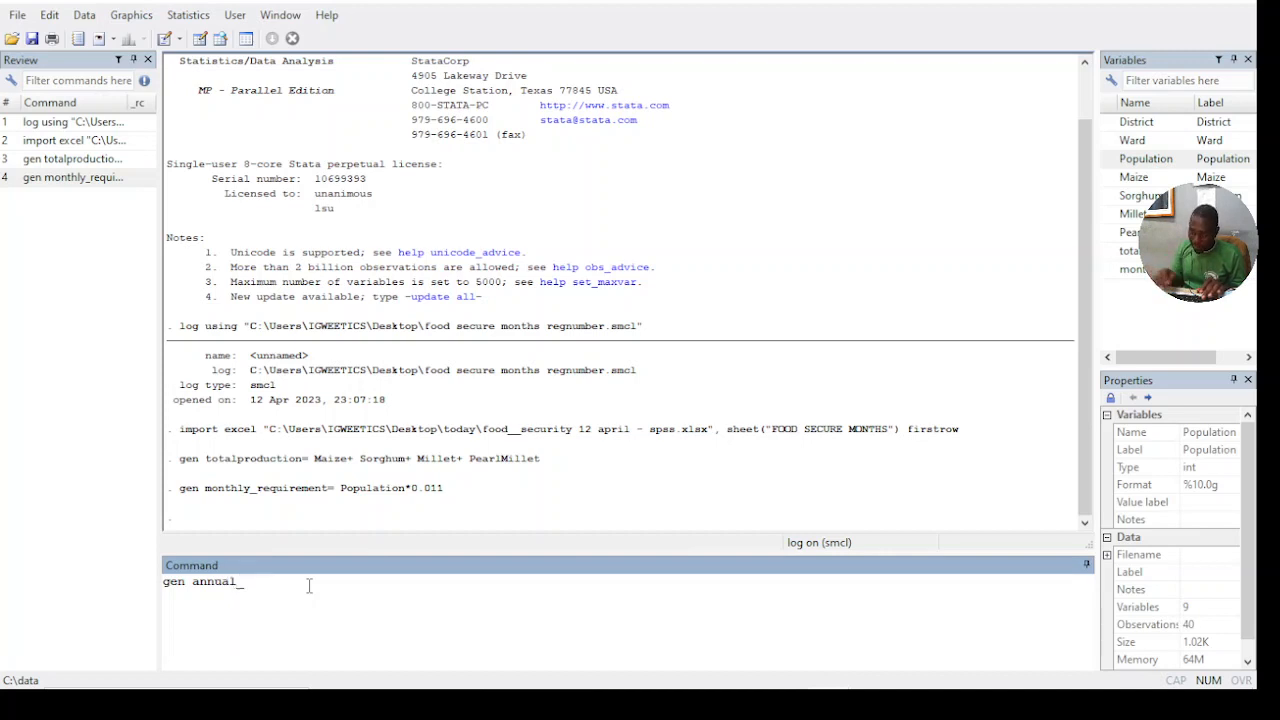
text(_requ)
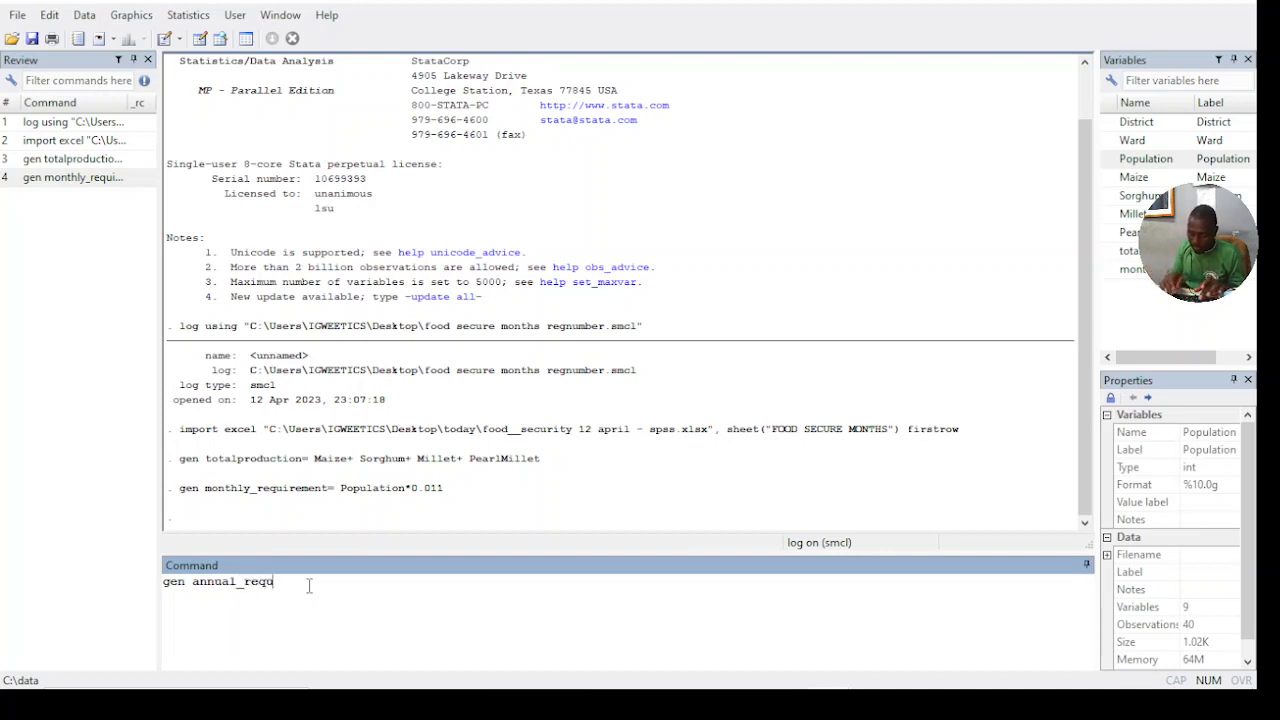
text(iremen)
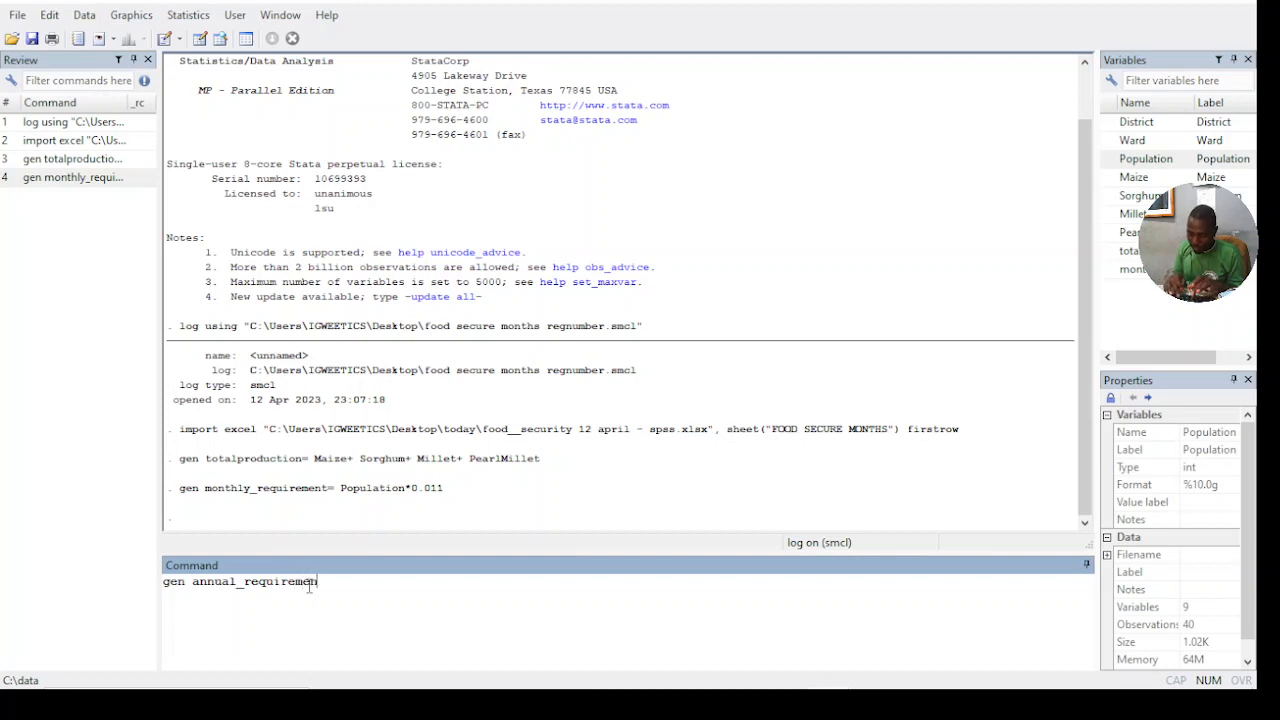
text(t=)
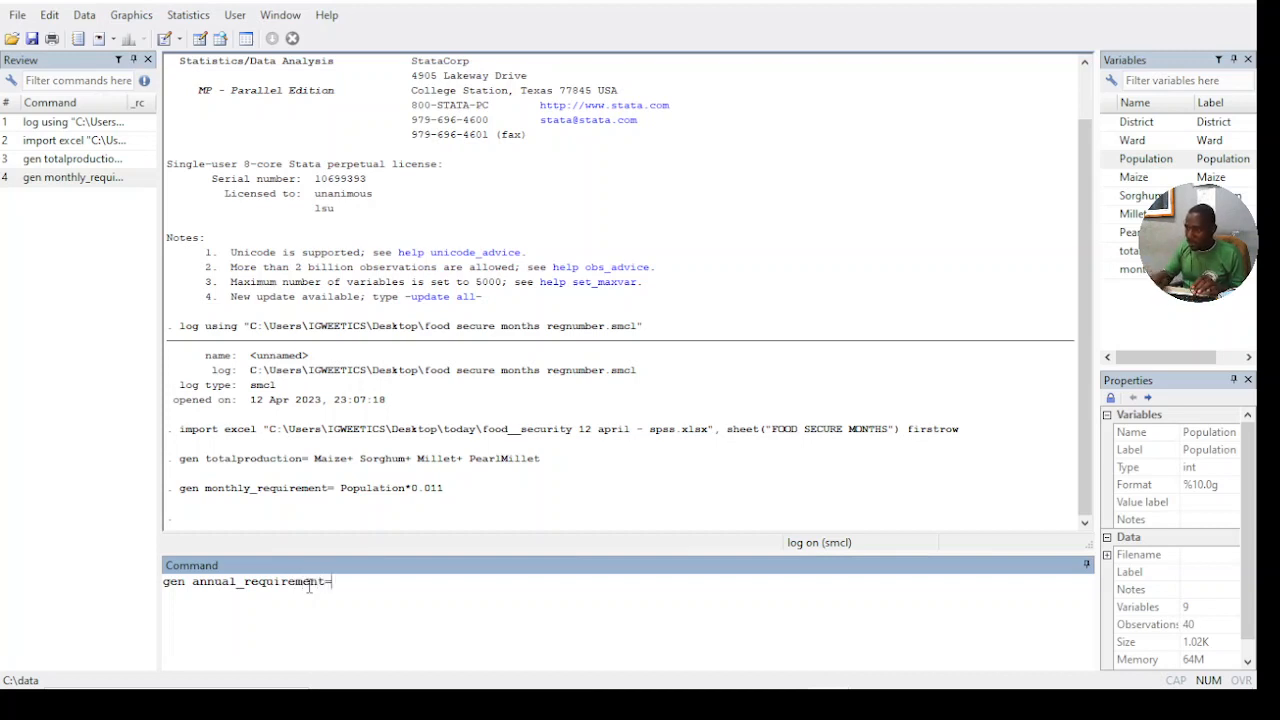
double_click(1133, 269)
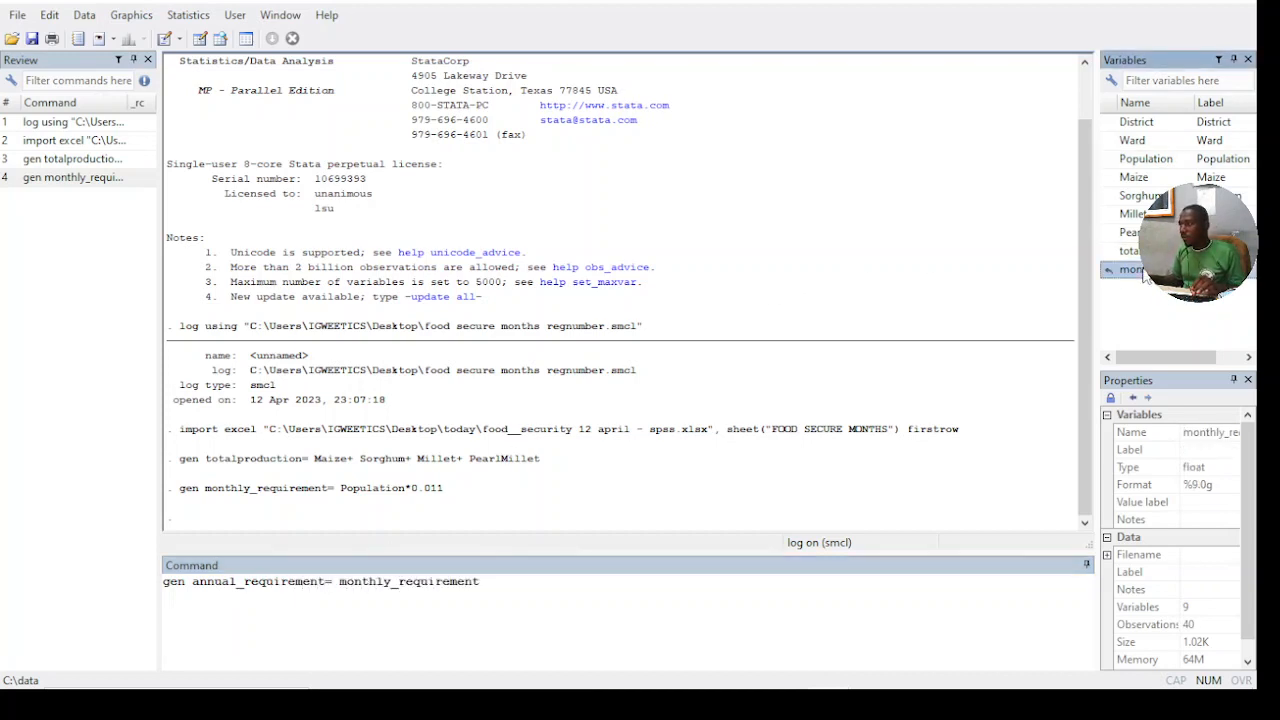
text(*123)
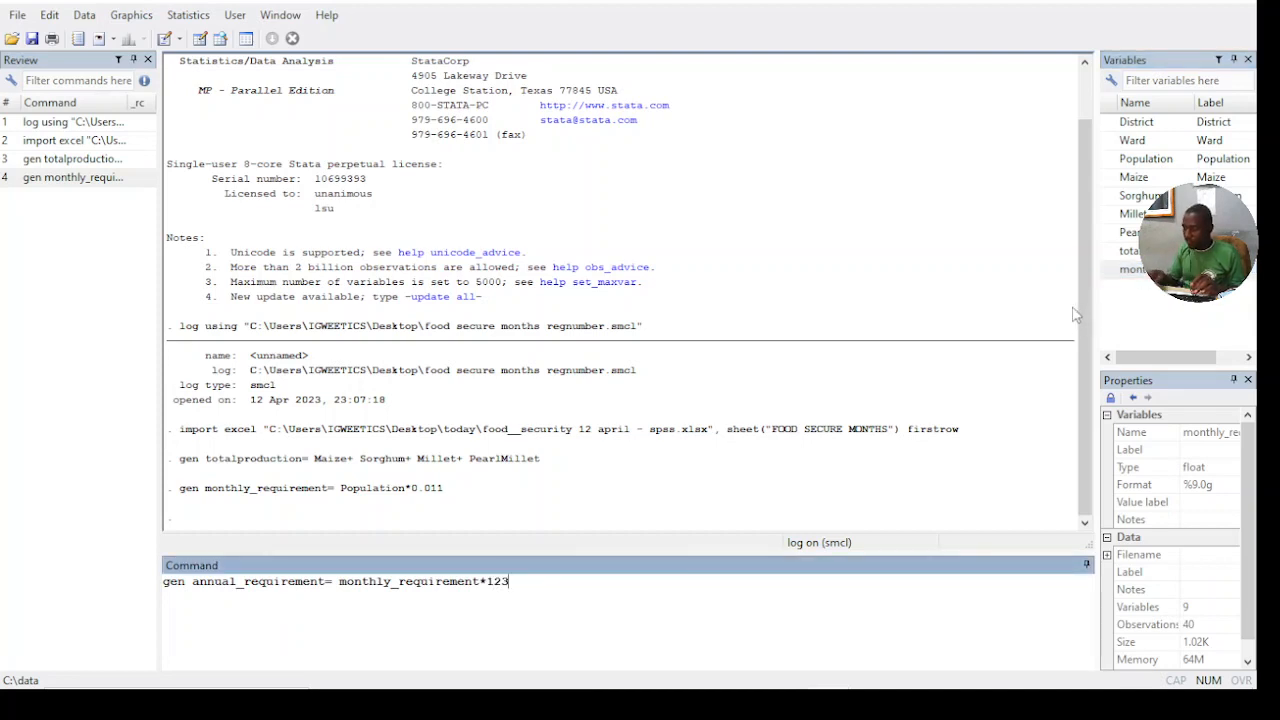
key(BackSpace)
key(Return)
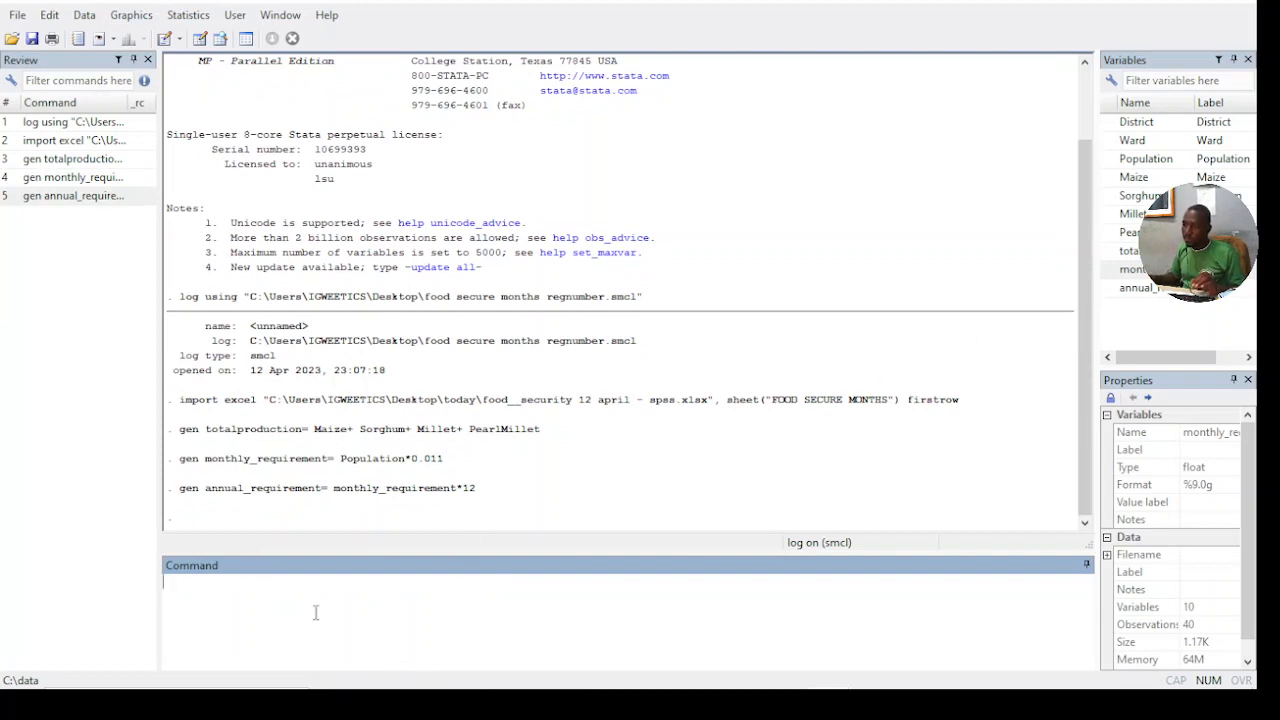
- Check the monthly and annual requirement columns in the Data Editor's browse window, then return to the main window
mouse_move(828, 672)
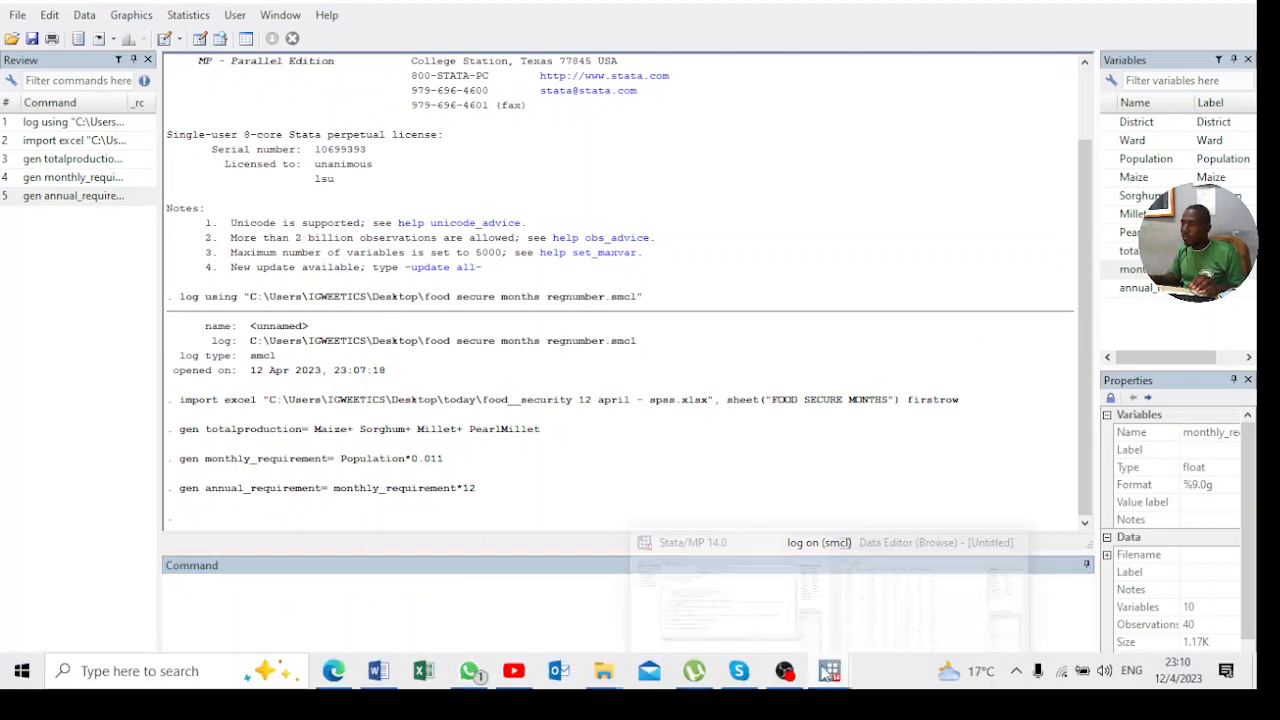
click(925, 595)
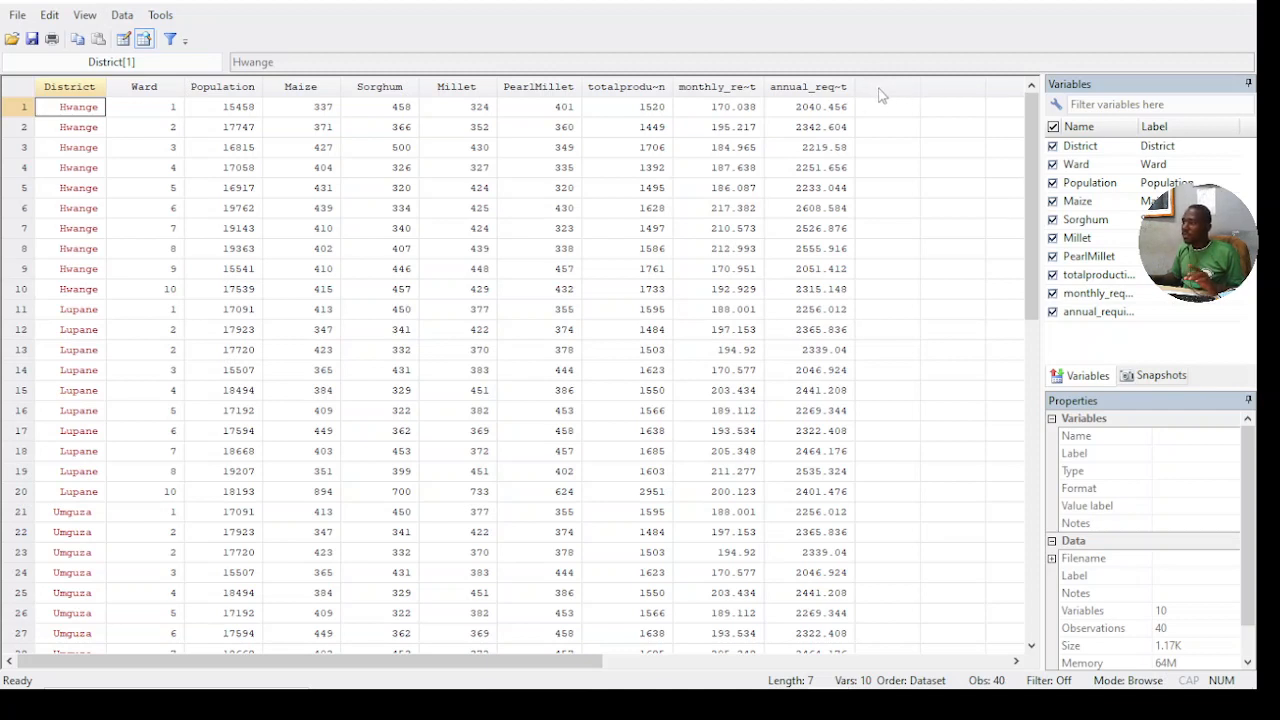
click(1150, 5)
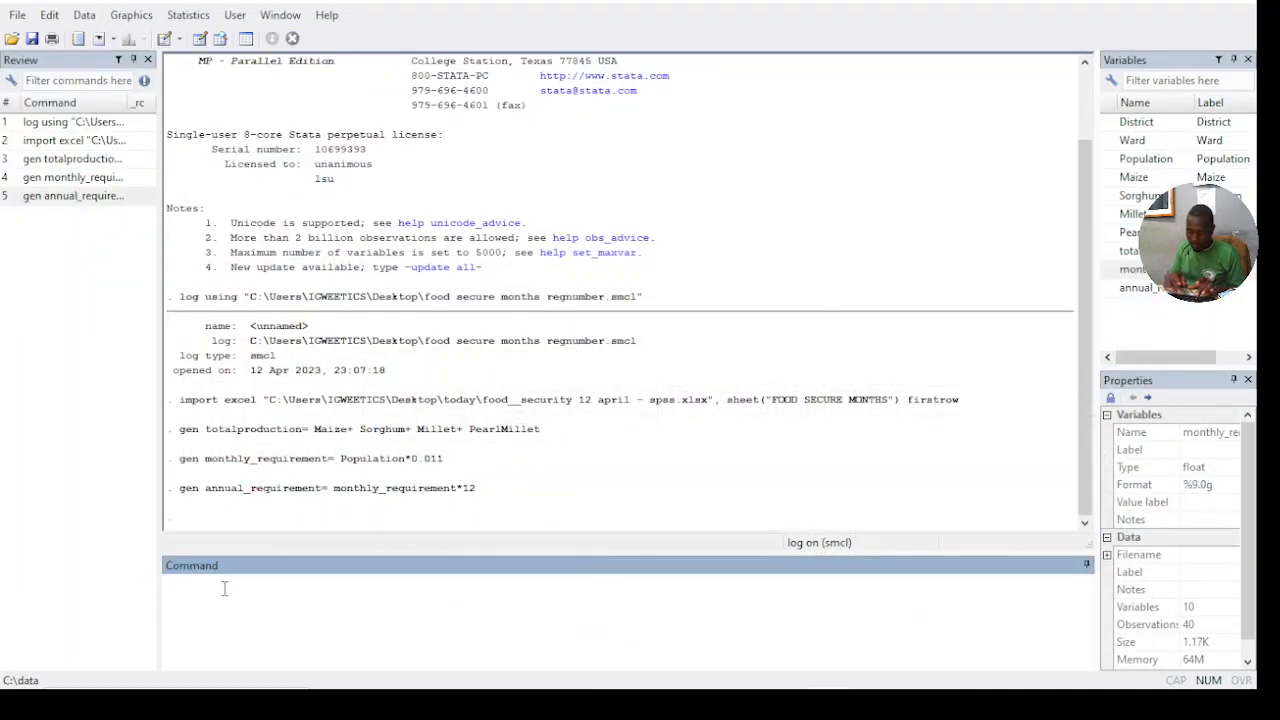
- Generate a deficit_surplus variable as totalproduction minus annual_requirement
text(gen d)
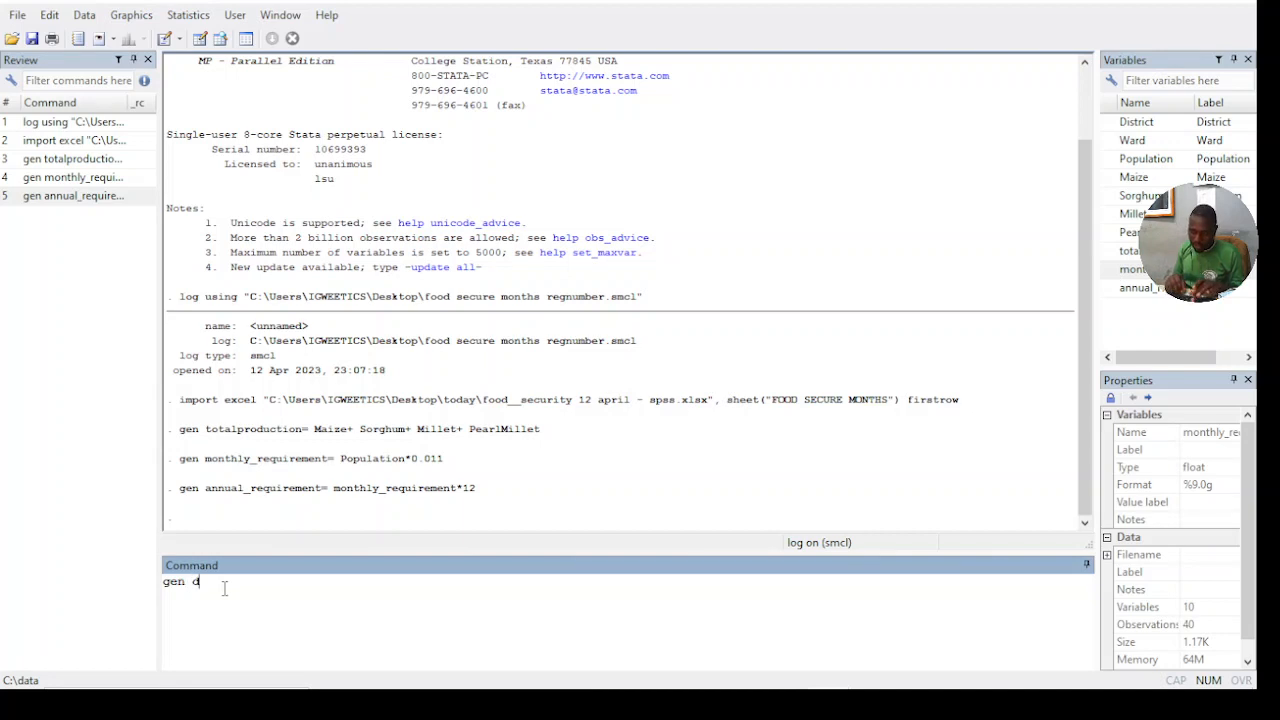
text(efici)
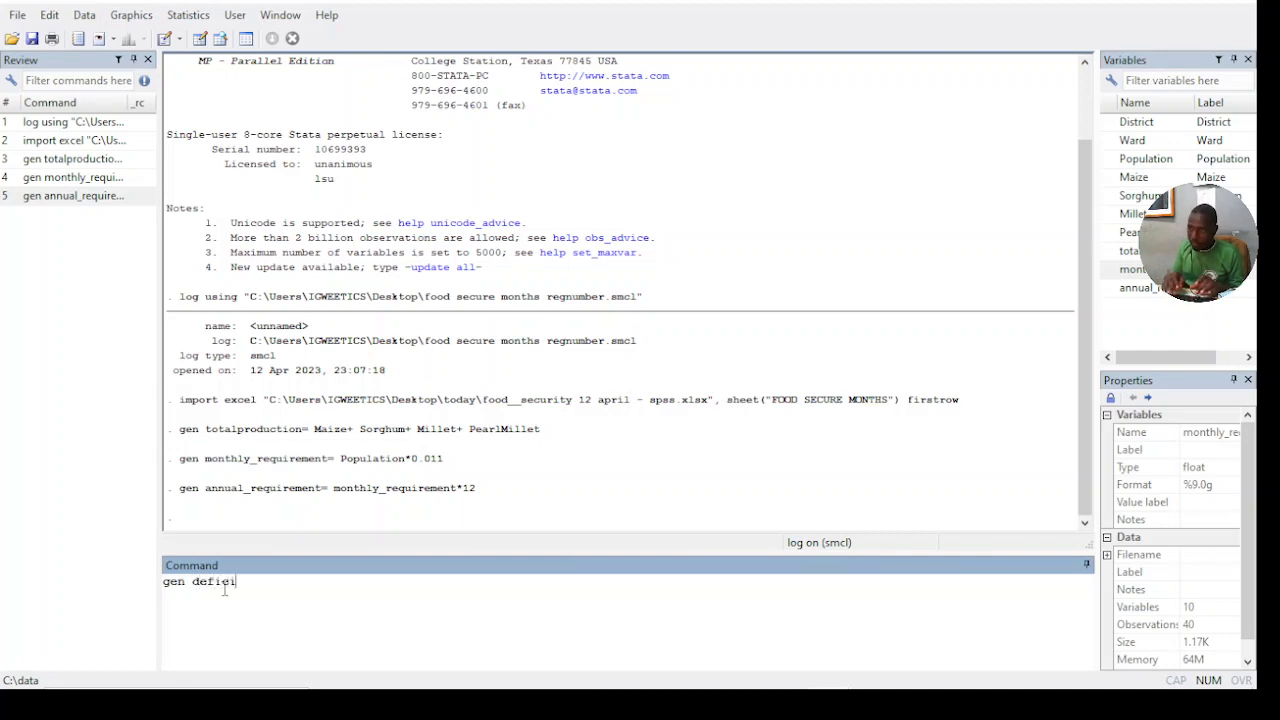
text(t )
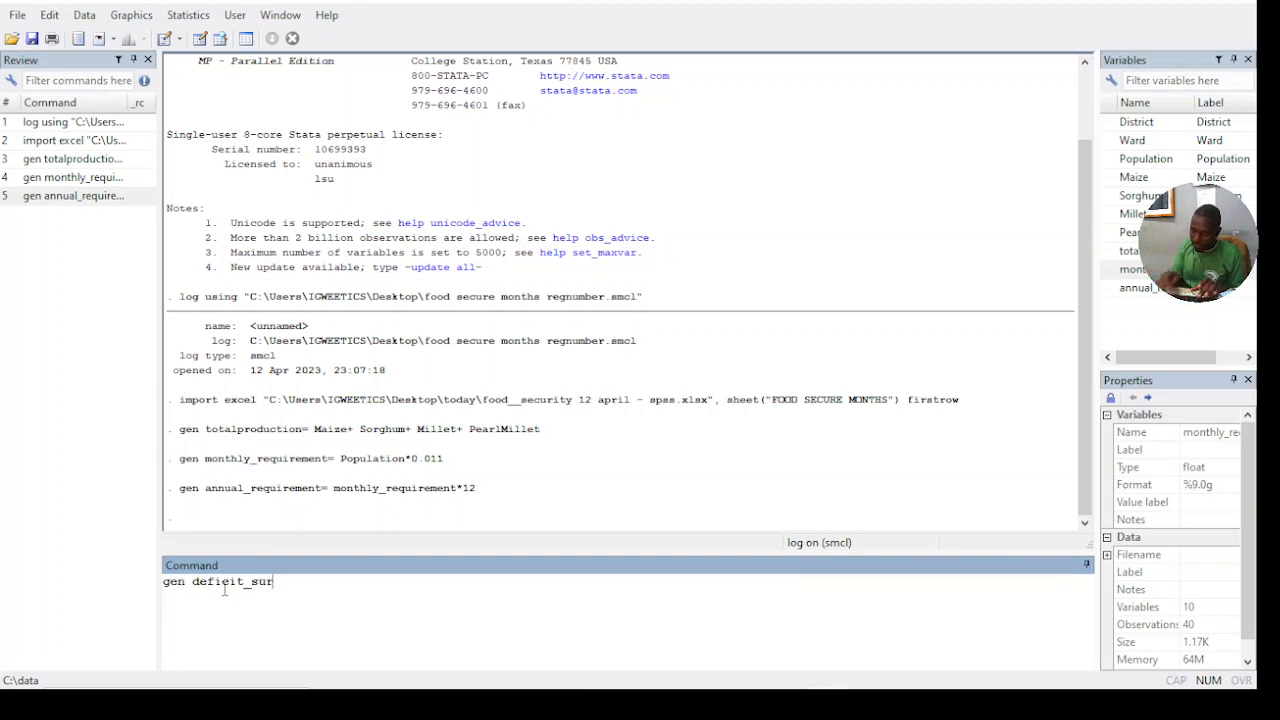
text(surplus=)
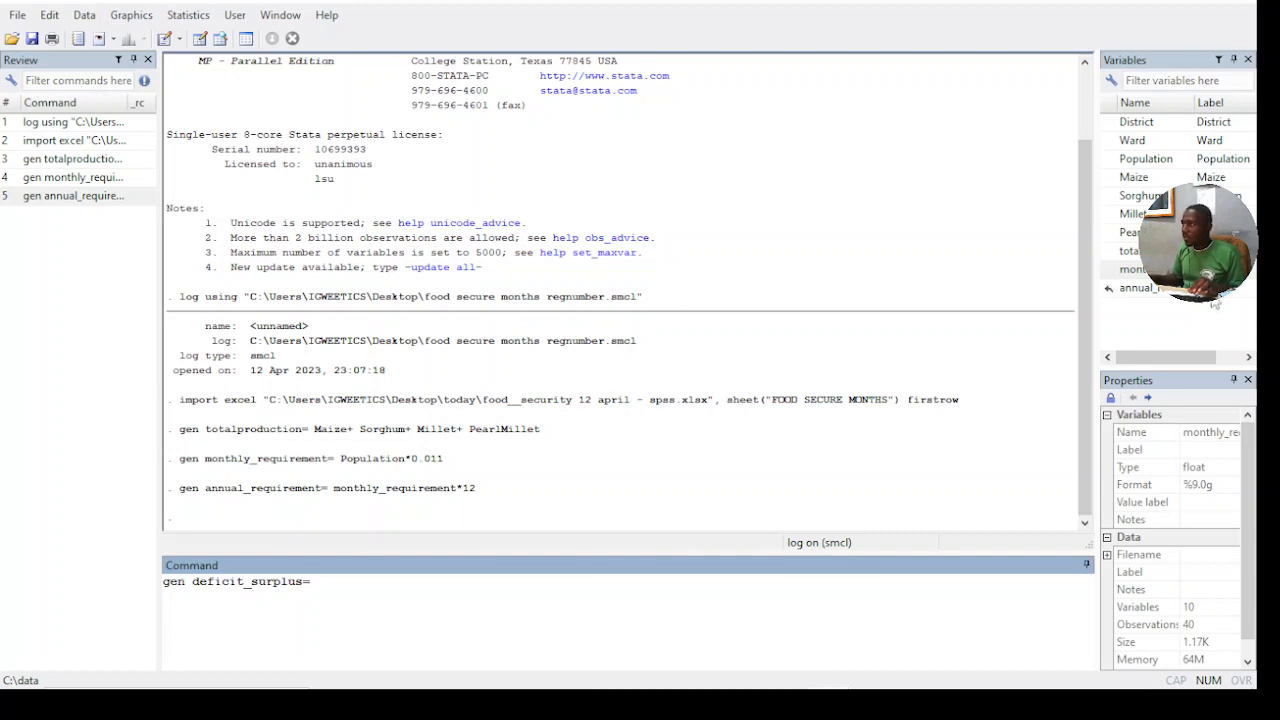
double_click(1135, 251)
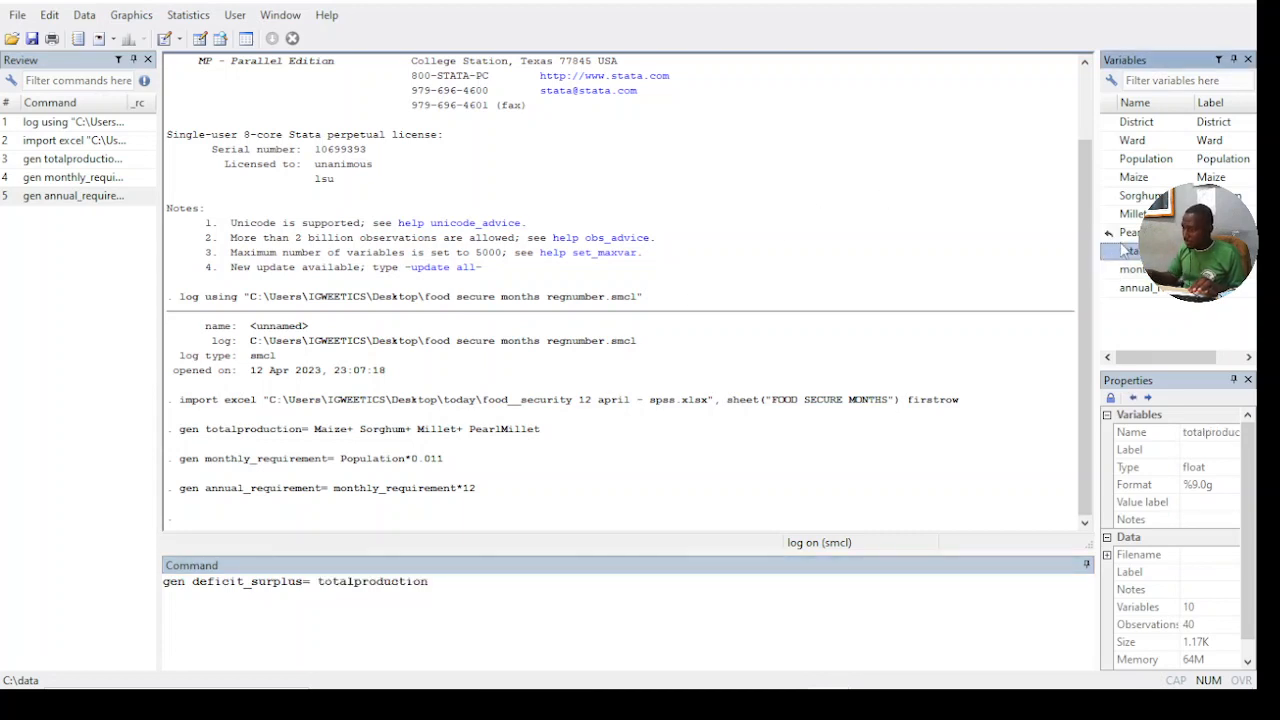
text(-)
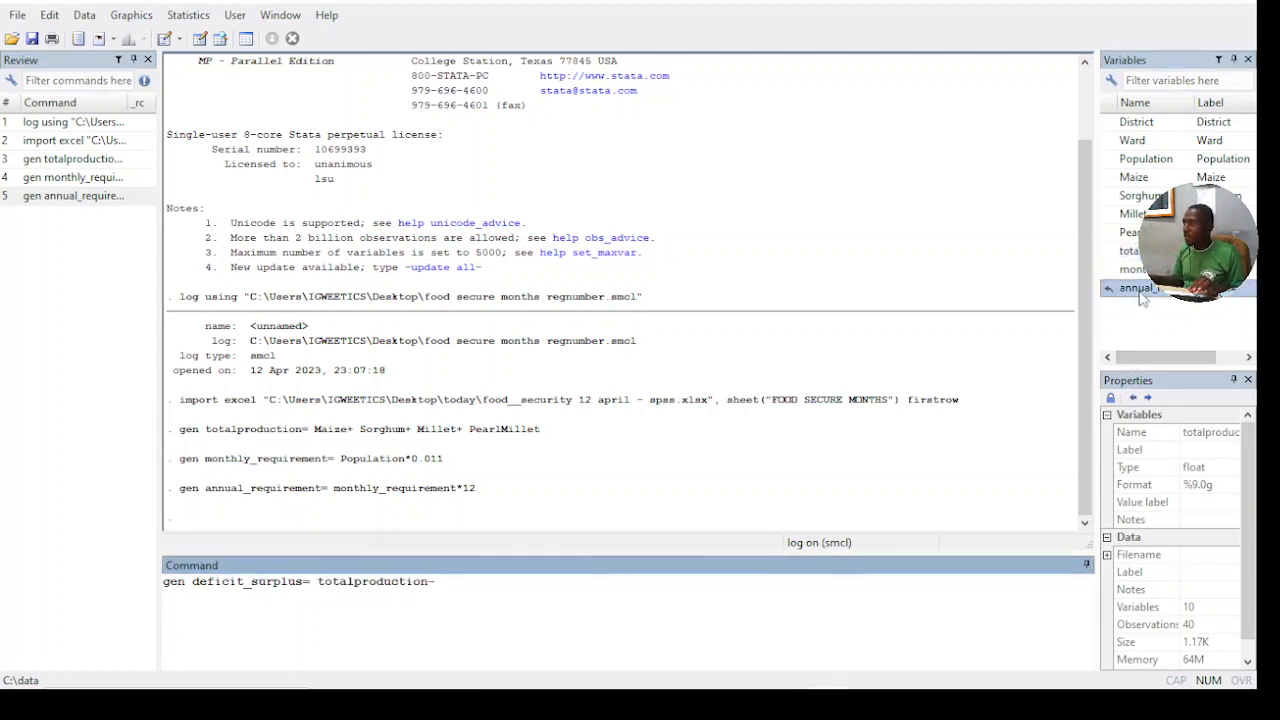
double_click(1141, 289)
key(Return)
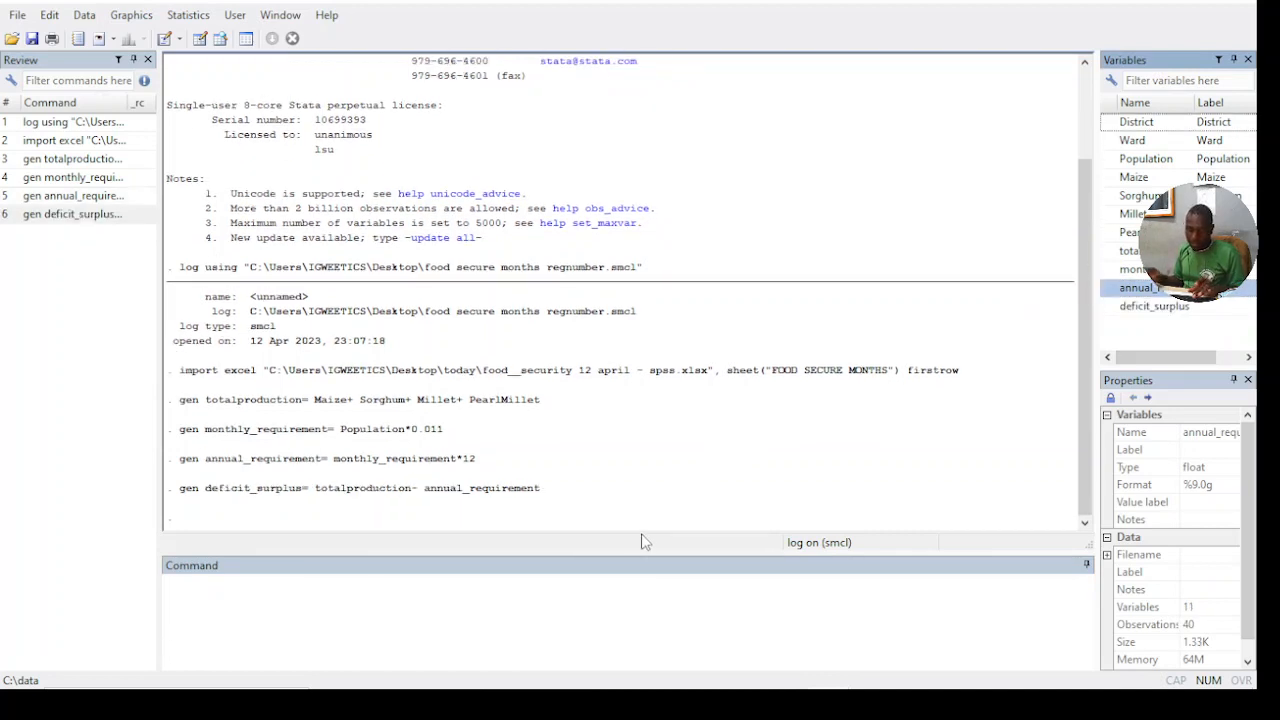
- Try to generate a food_secure_months variable without giving an expression
text(gen foodsec)
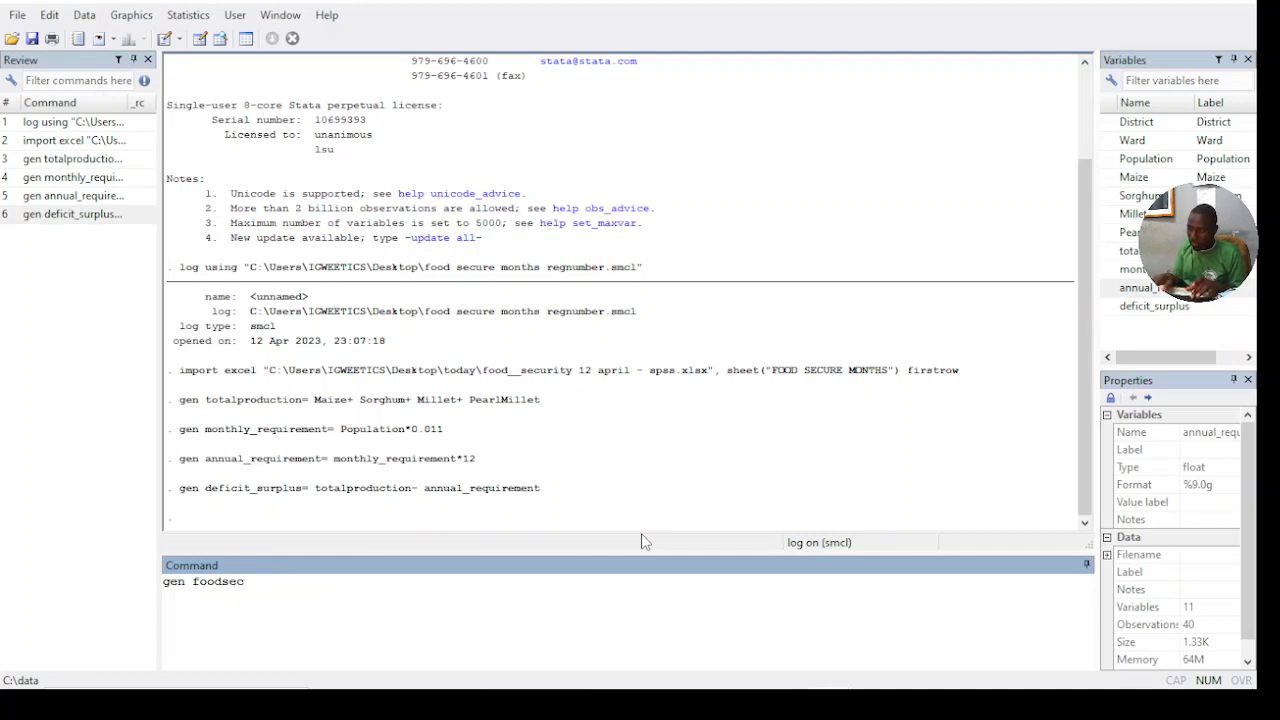
key(BackSpace)
key(BackSpace)
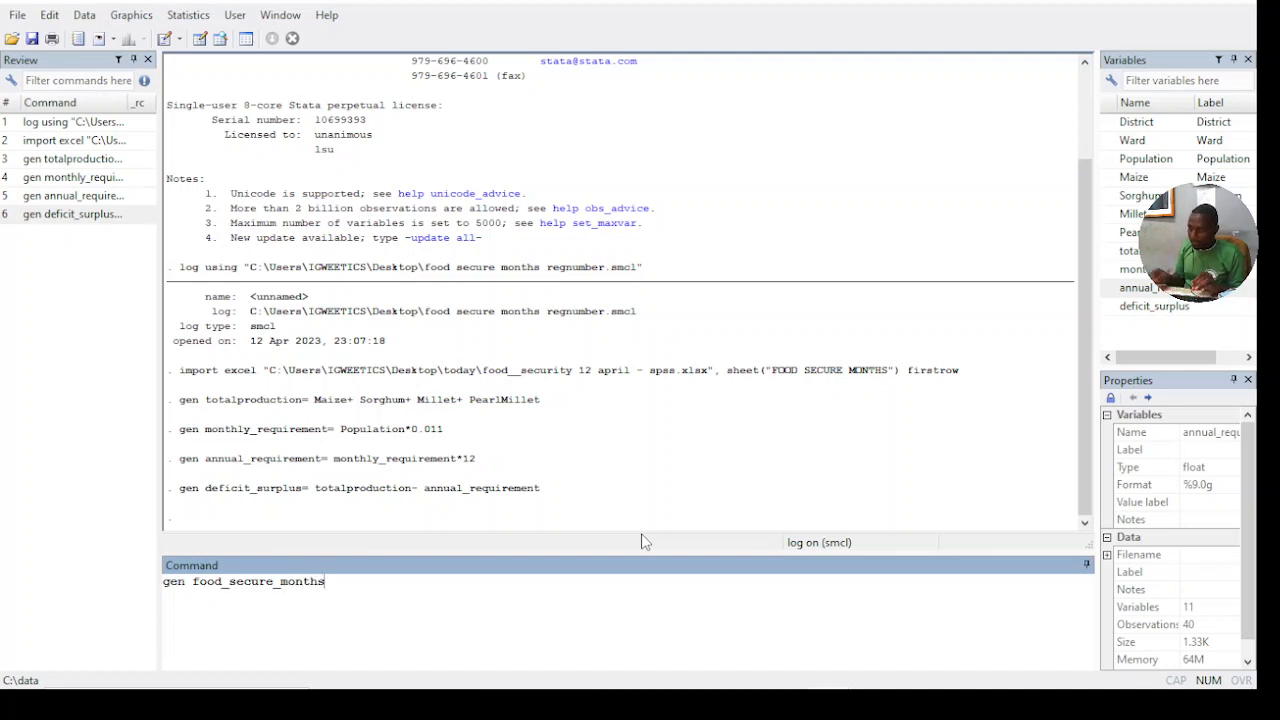
key(Return)
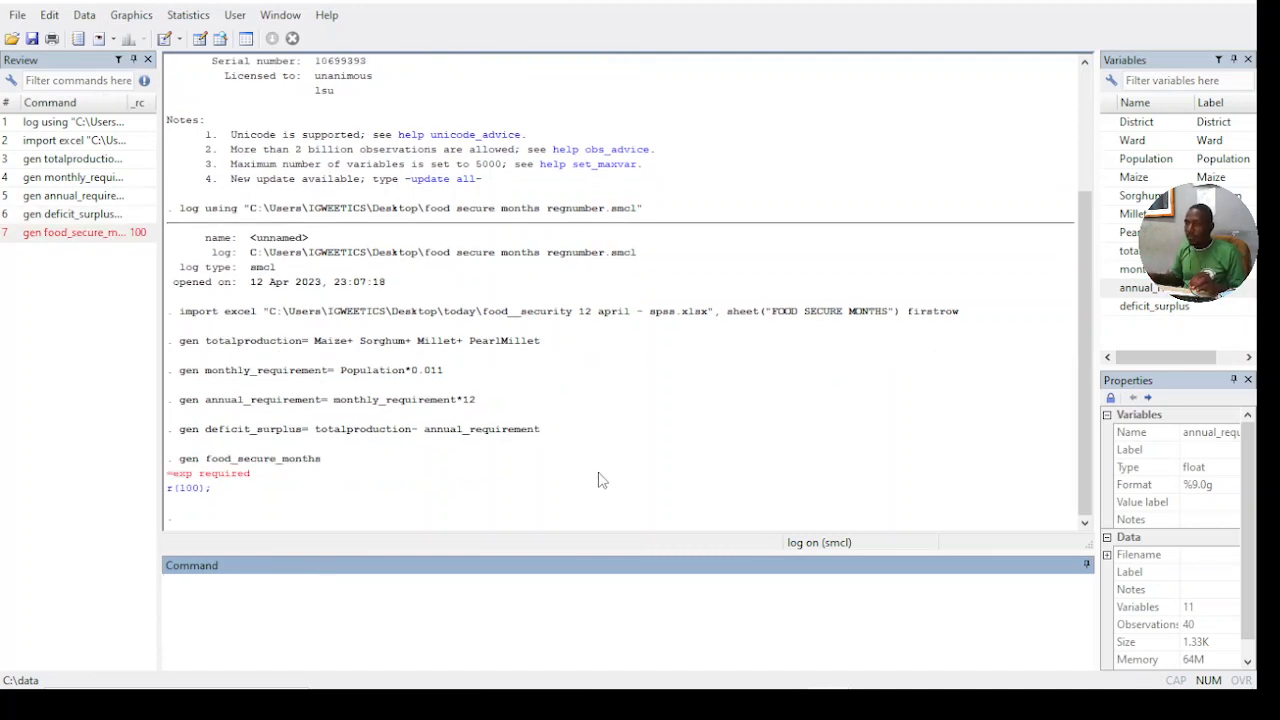
- Recall the food_secure_months command and complete it so the variable is generated as totalproduction divided by monthly_requirement
click(248, 460)
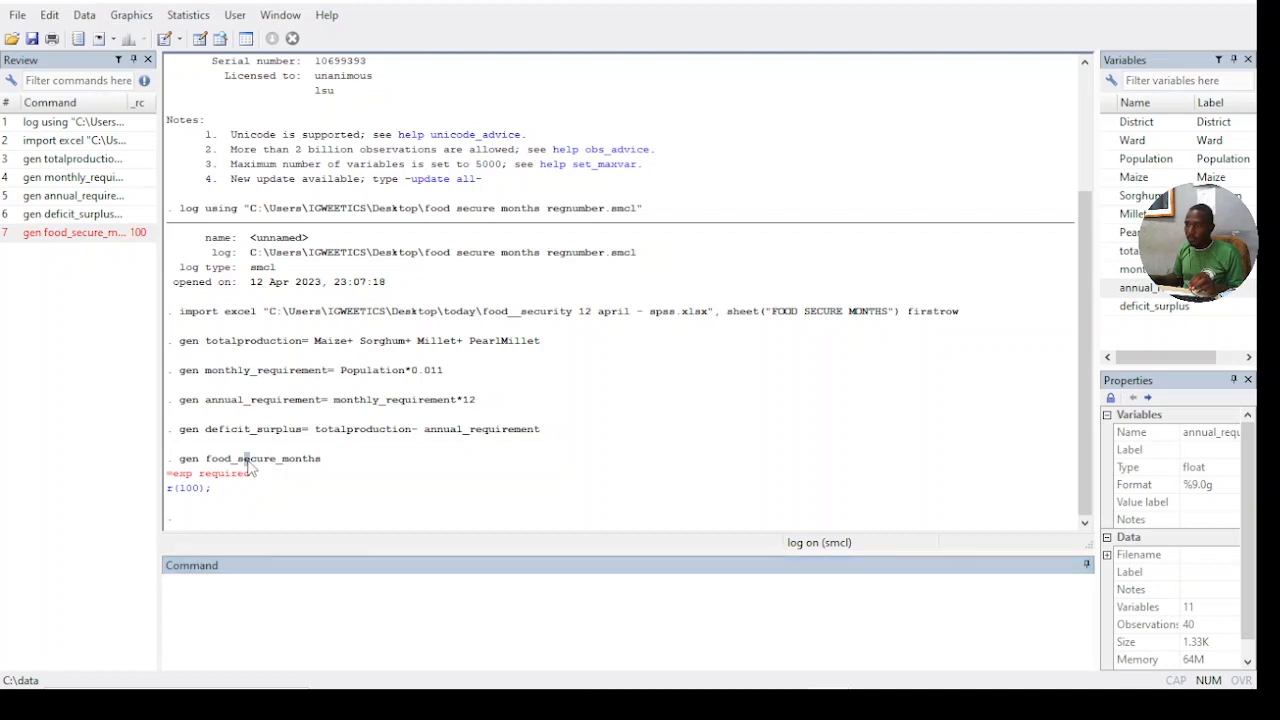
click(102, 241)
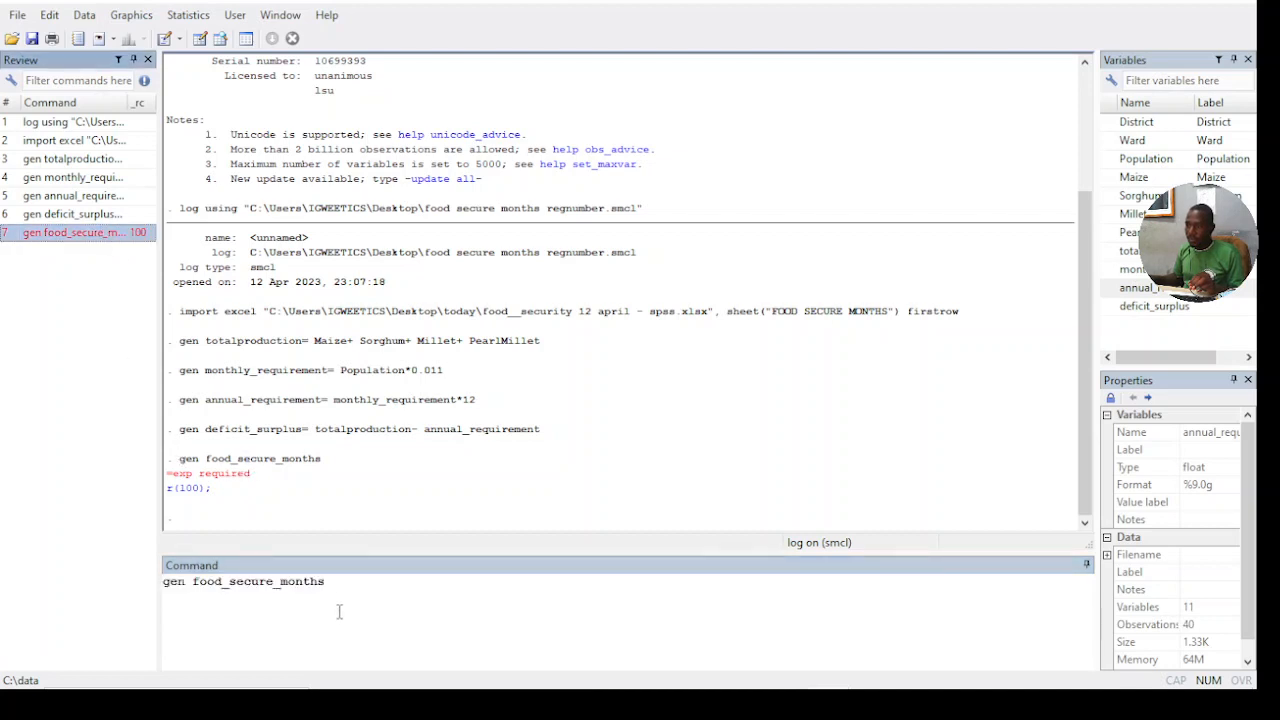
click(342, 578)
text(=)
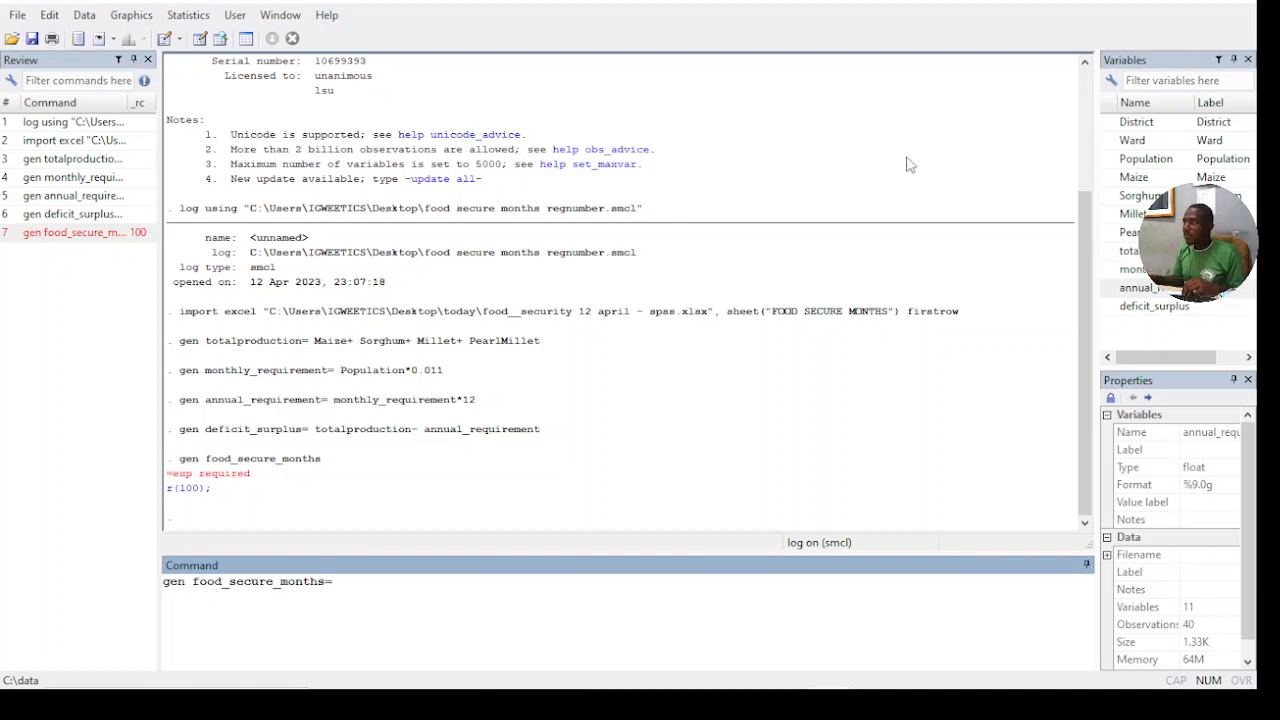
double_click(1130, 253)
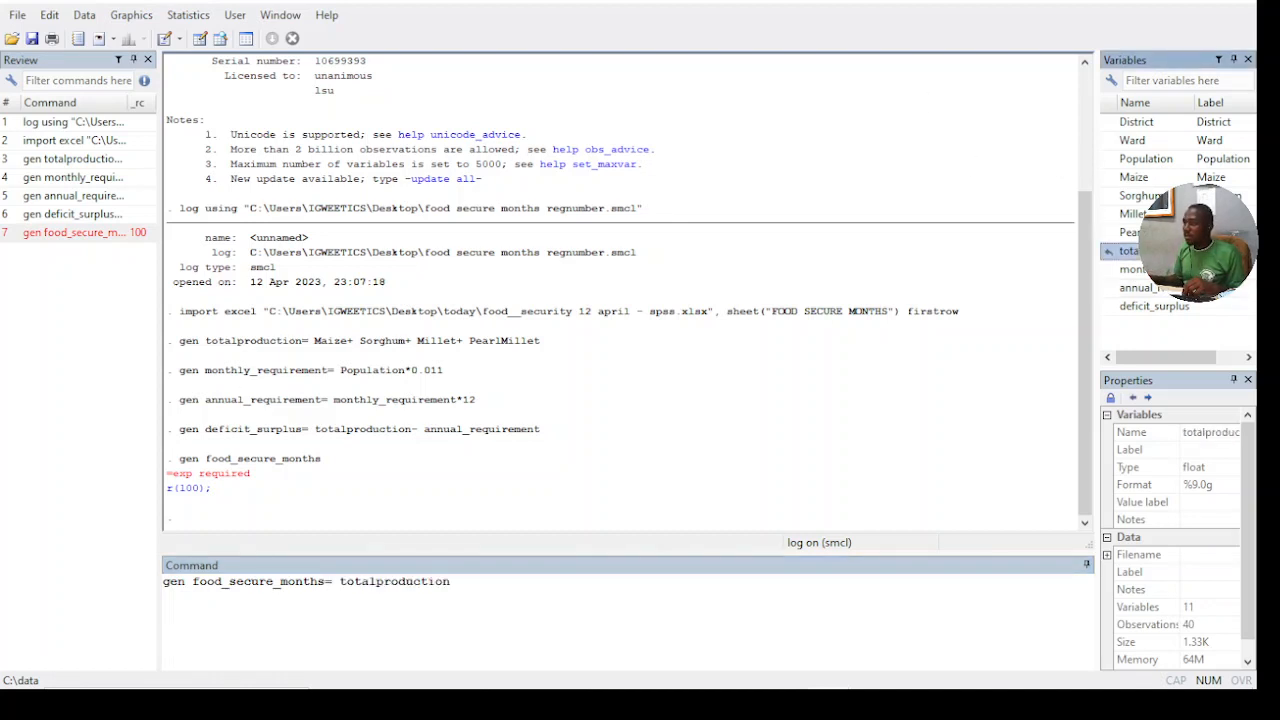
text(/)
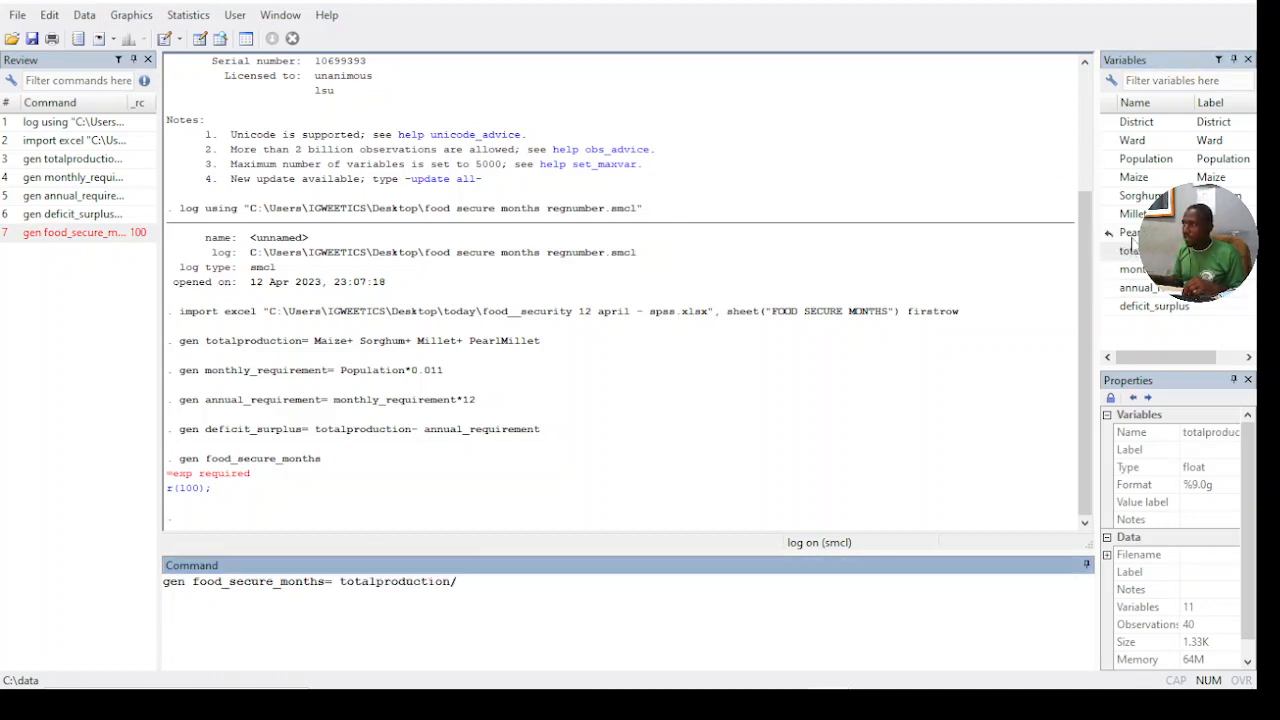
click(1133, 271)
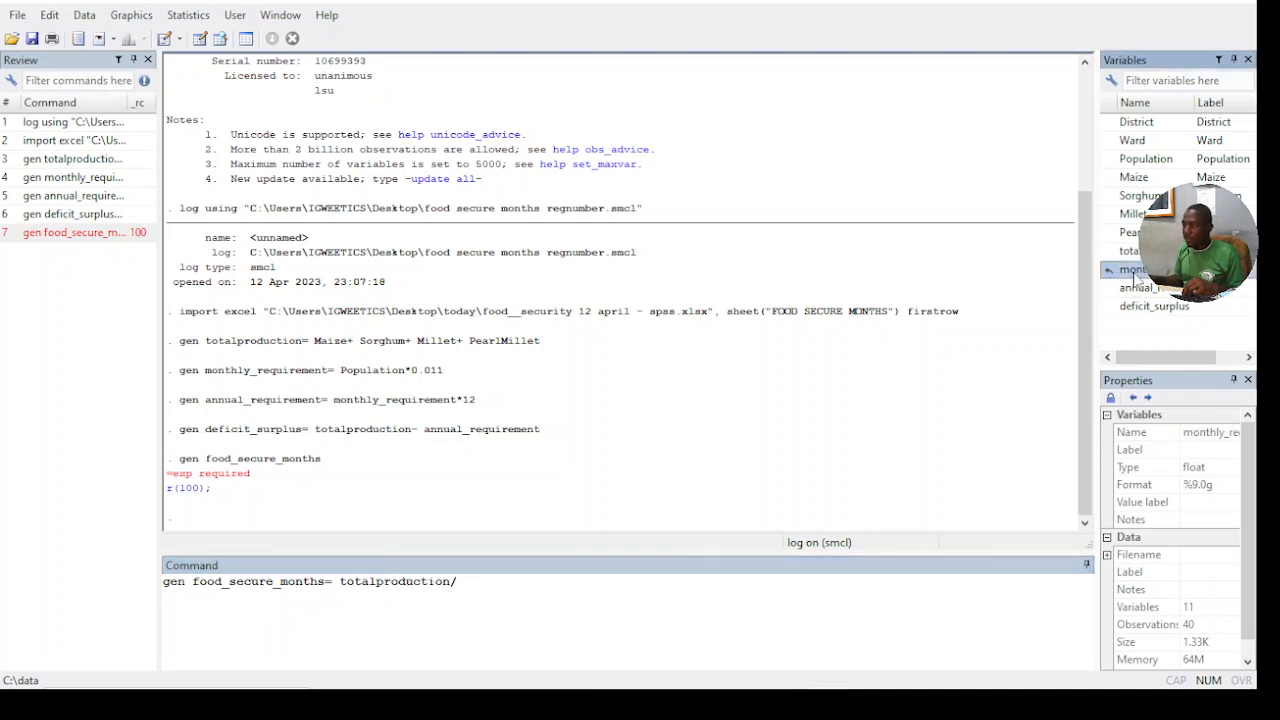
double_click(1133, 271)
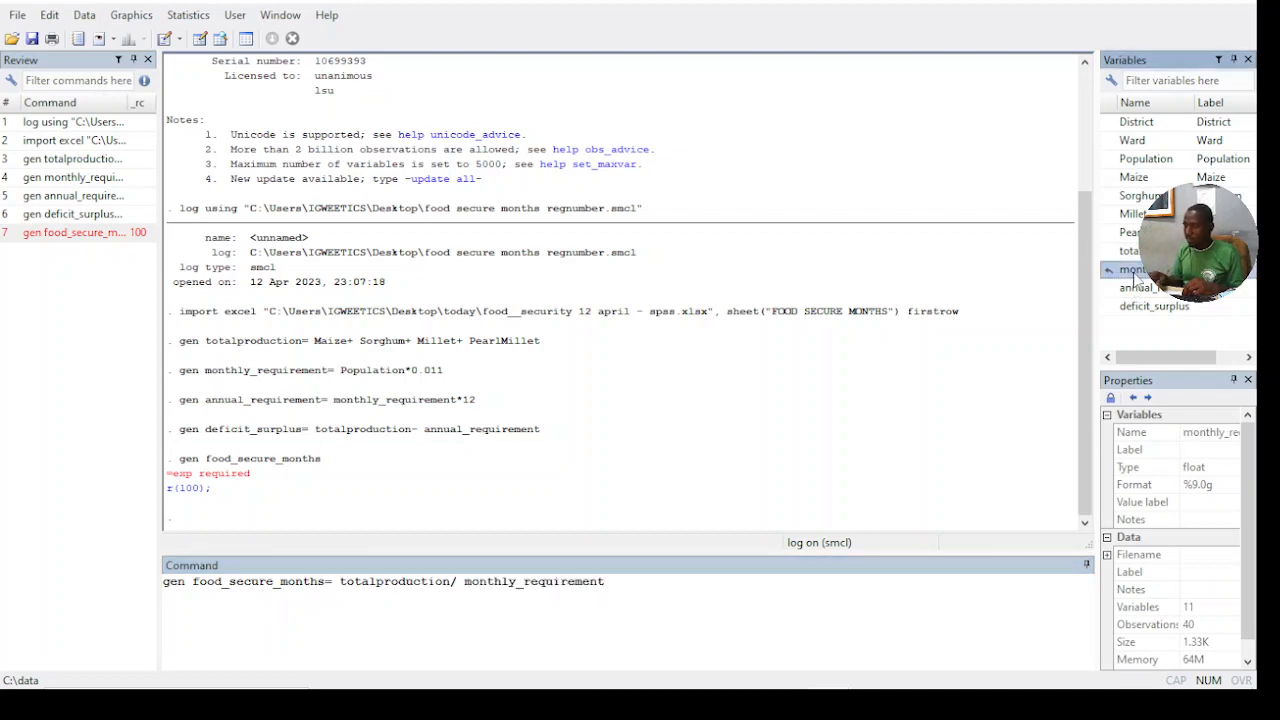
key(Return)
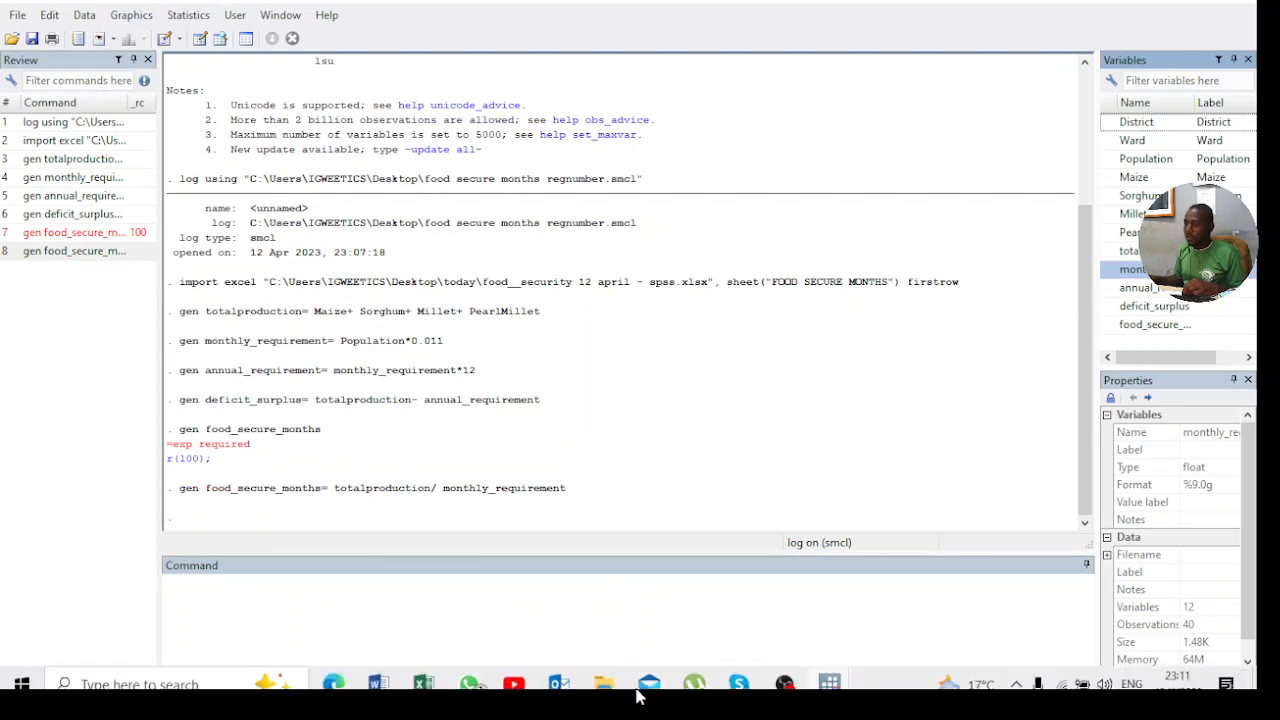
- Look through the food_secure_months column in the Data Editor's browse window, then return to the main window
mouse_move(830, 671)
click(925, 607)
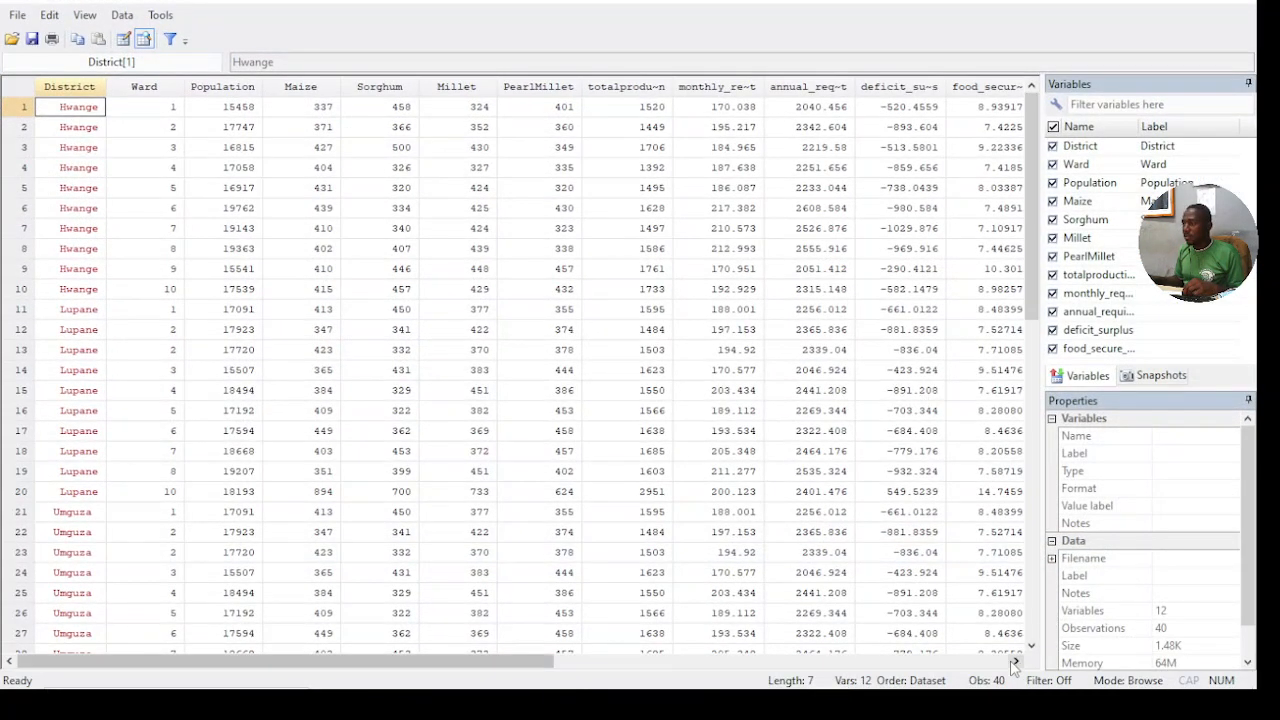
click(1016, 661)
scroll(905, 150, down, 12)
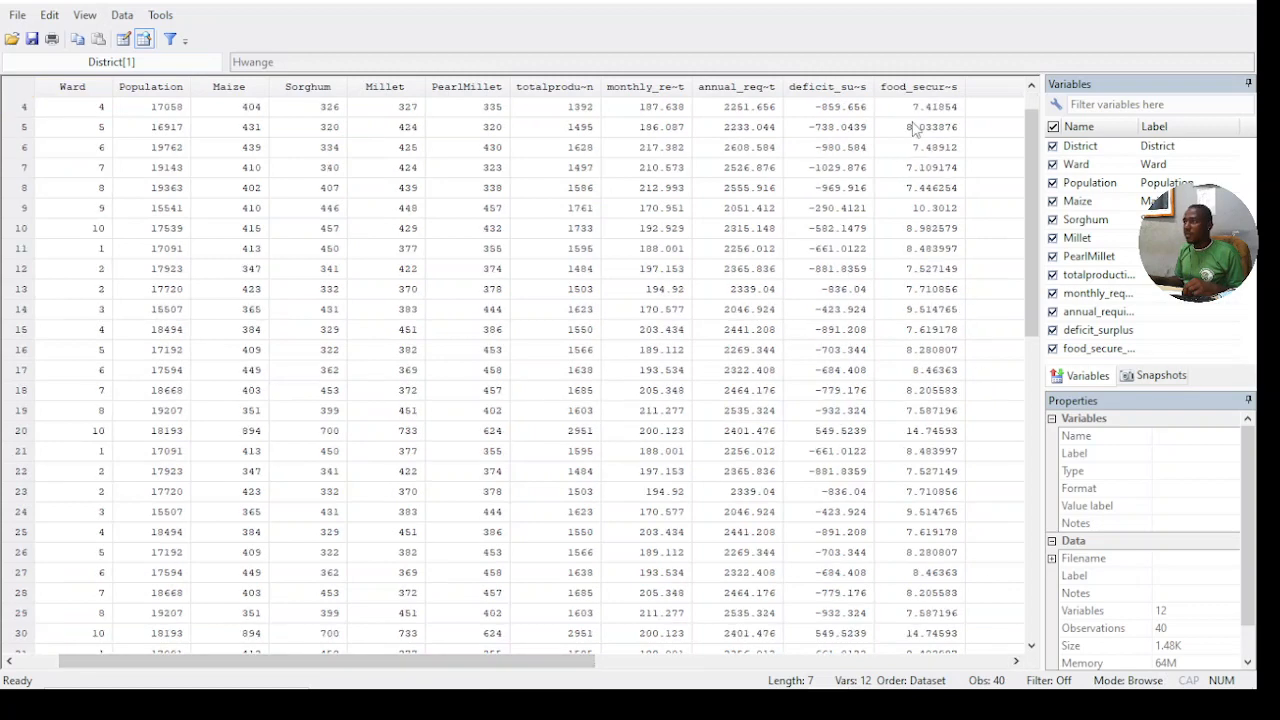
scroll(918, 195, up, 8)
scroll(920, 200, up, 4)
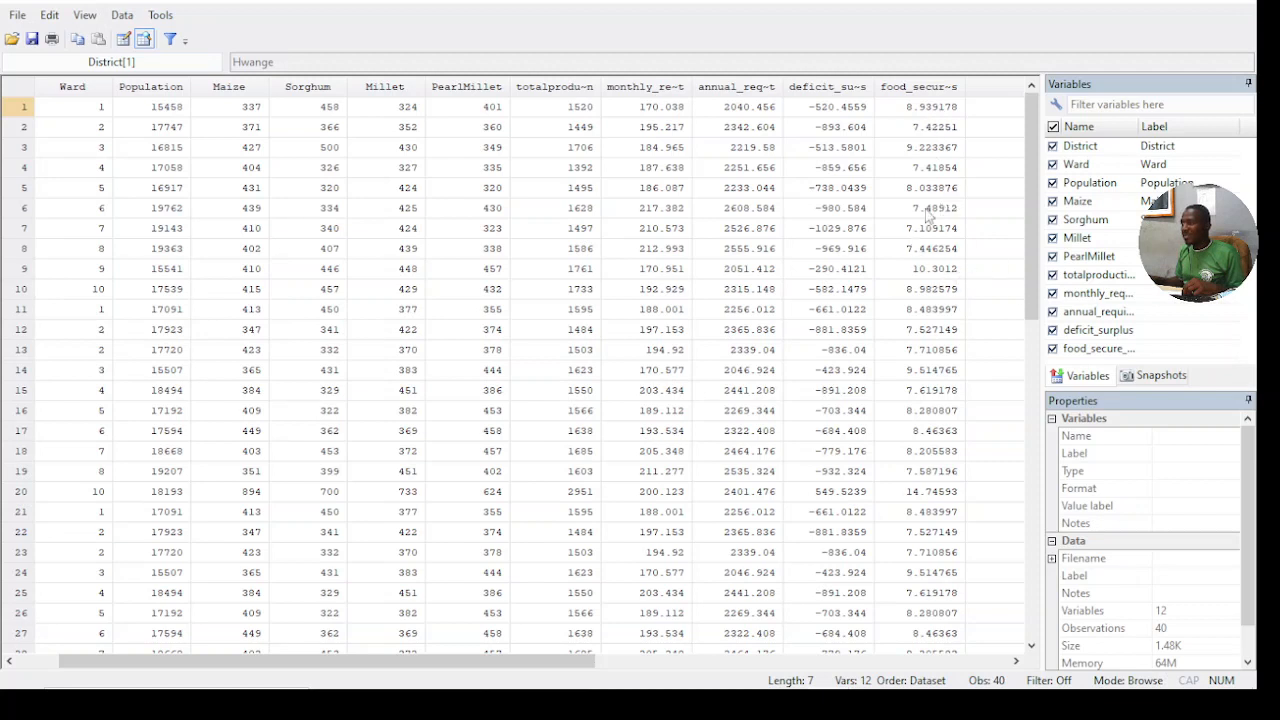
click(911, 88)
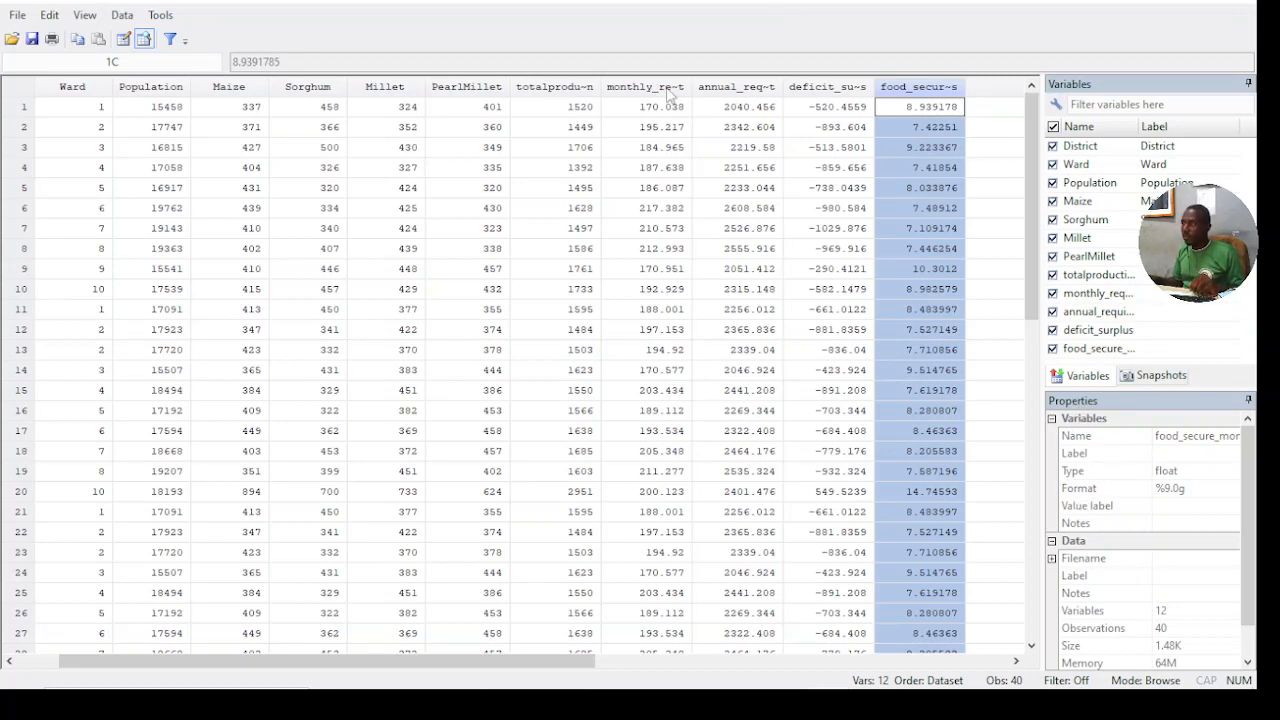
click(1149, 1)
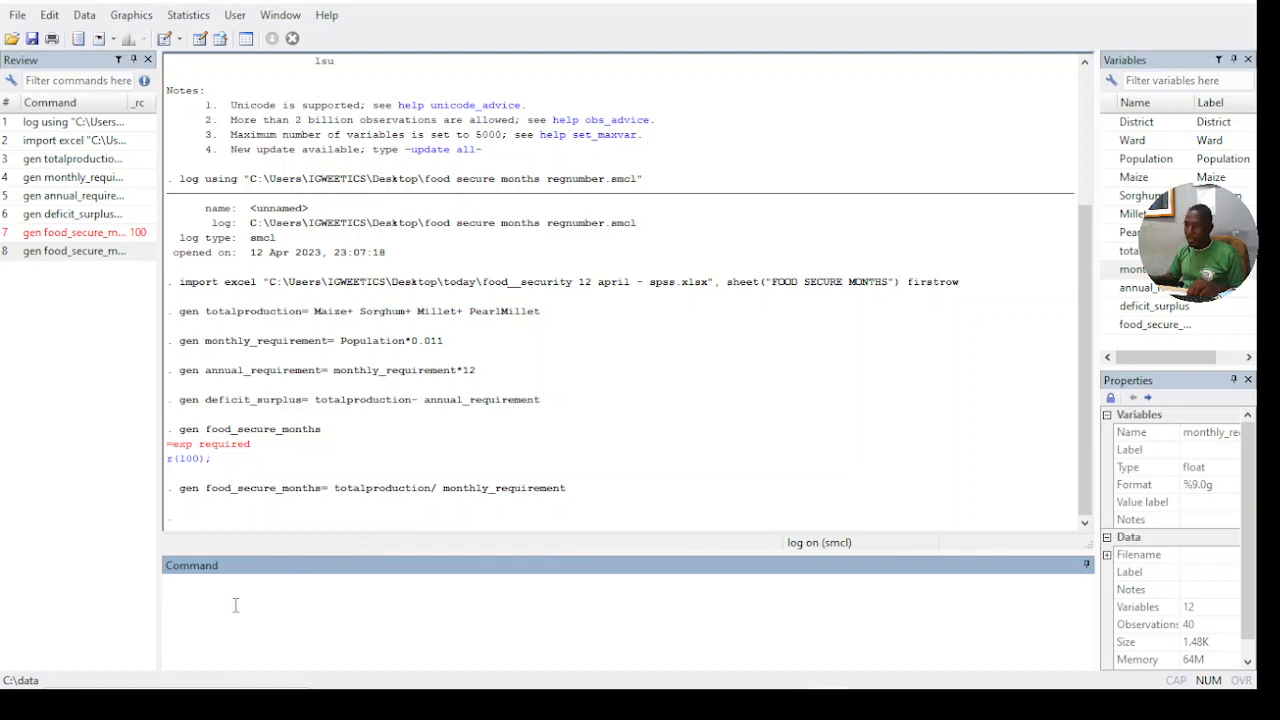
- Start a table command by District with contents containing the sum of Population
text(a)
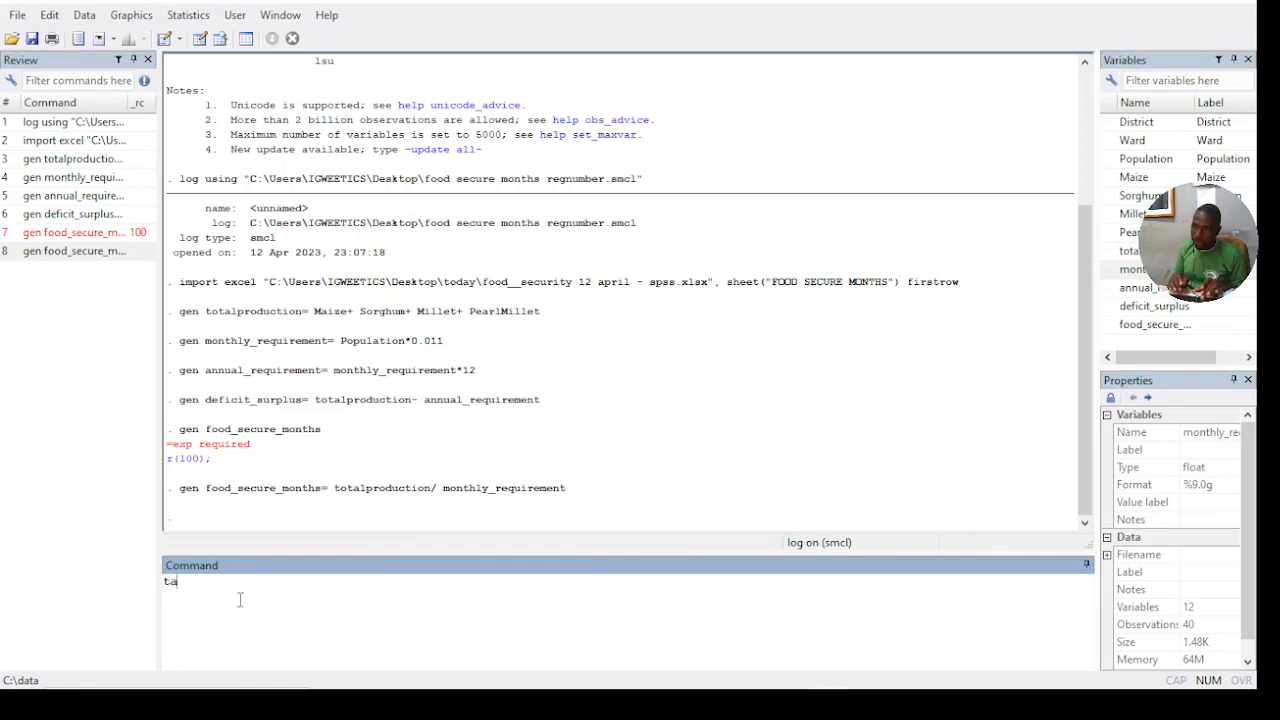
text(ble)
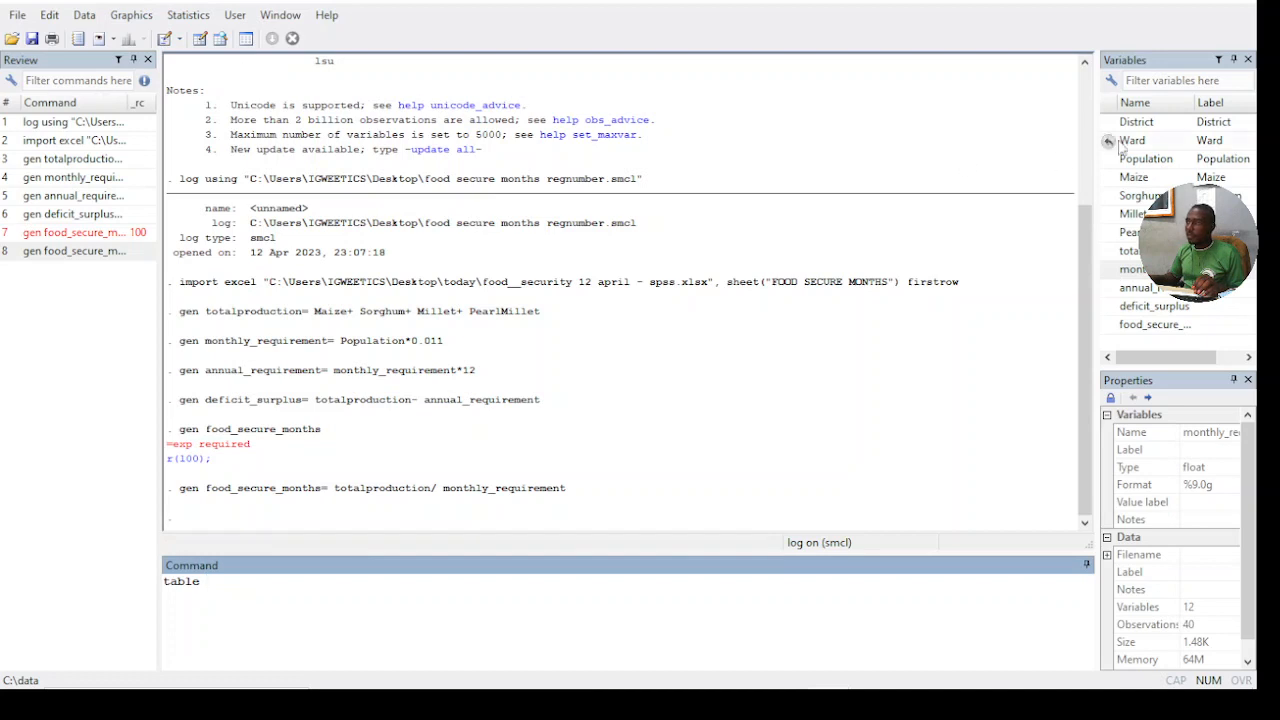
click(1136, 123)
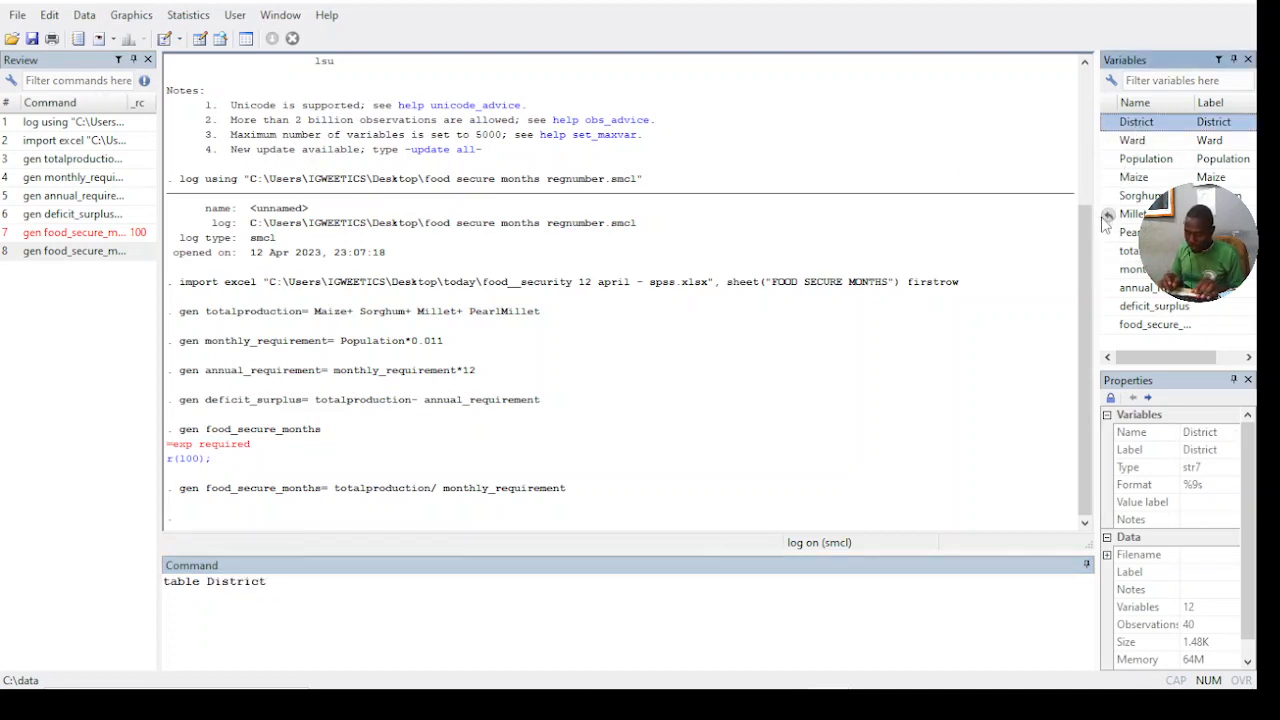
text(,conten)
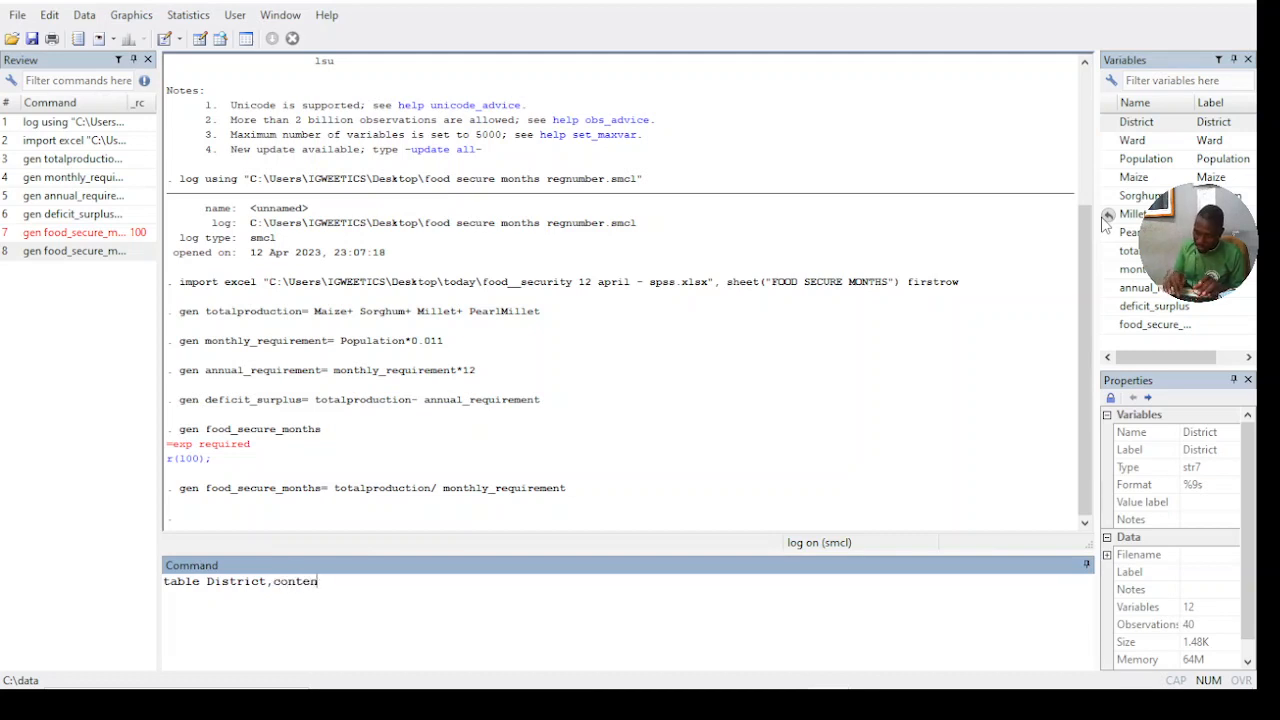
text(ts)
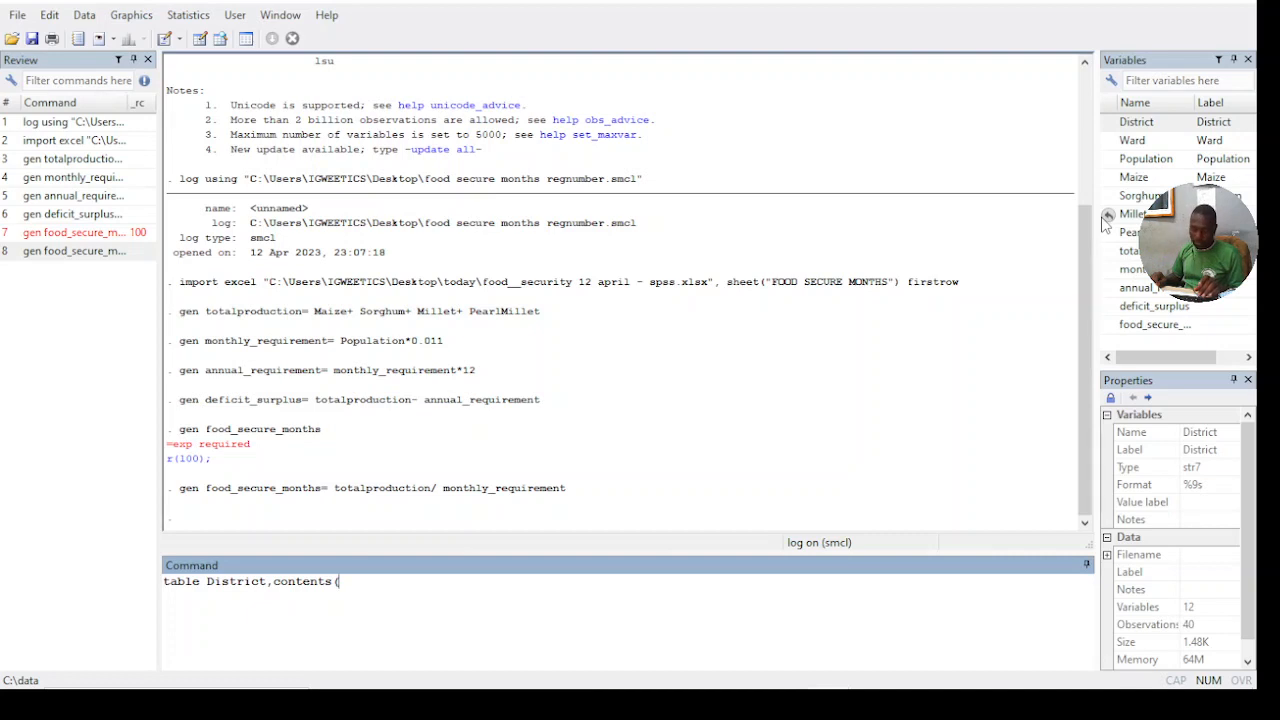
text((sum)
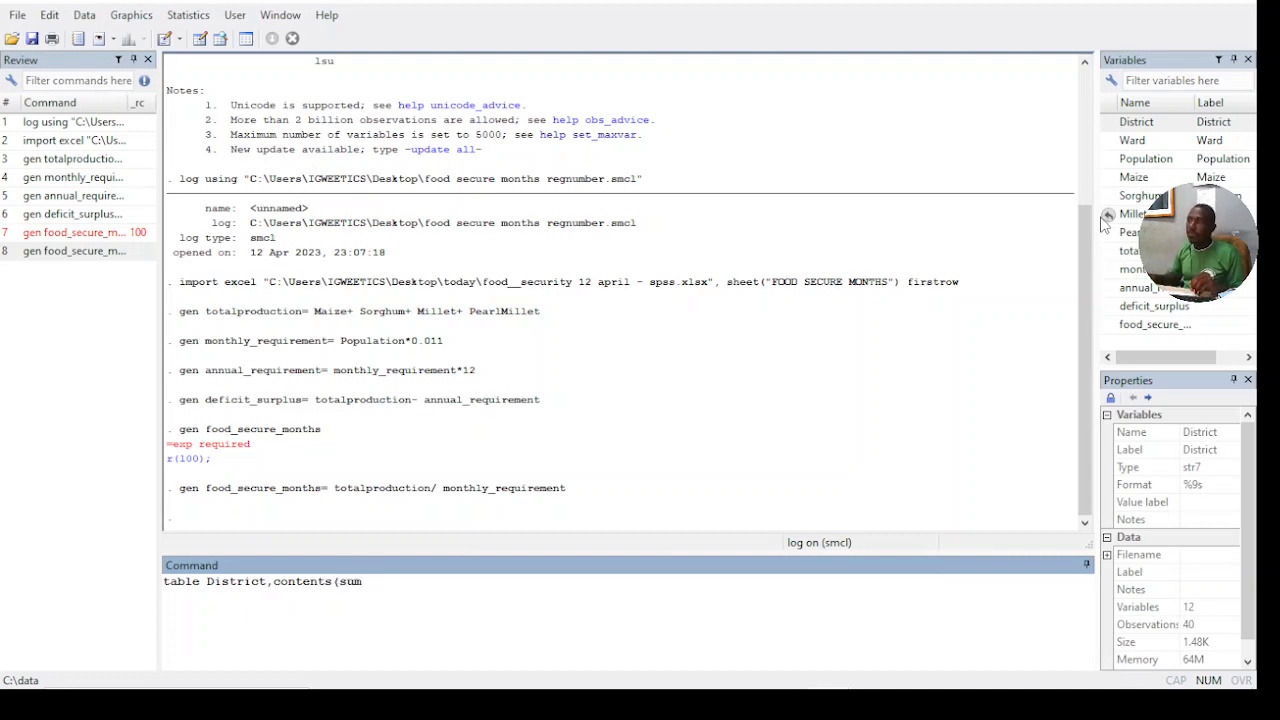
click(1110, 162)
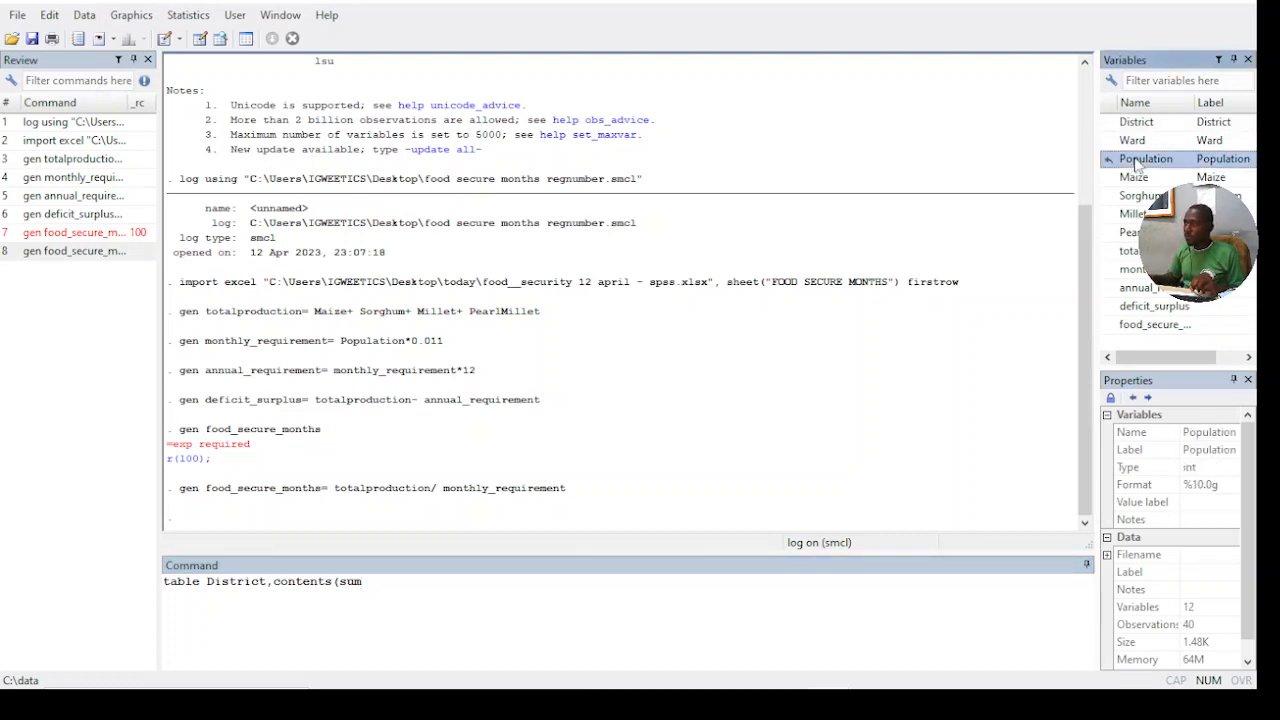
double_click(1136, 162)
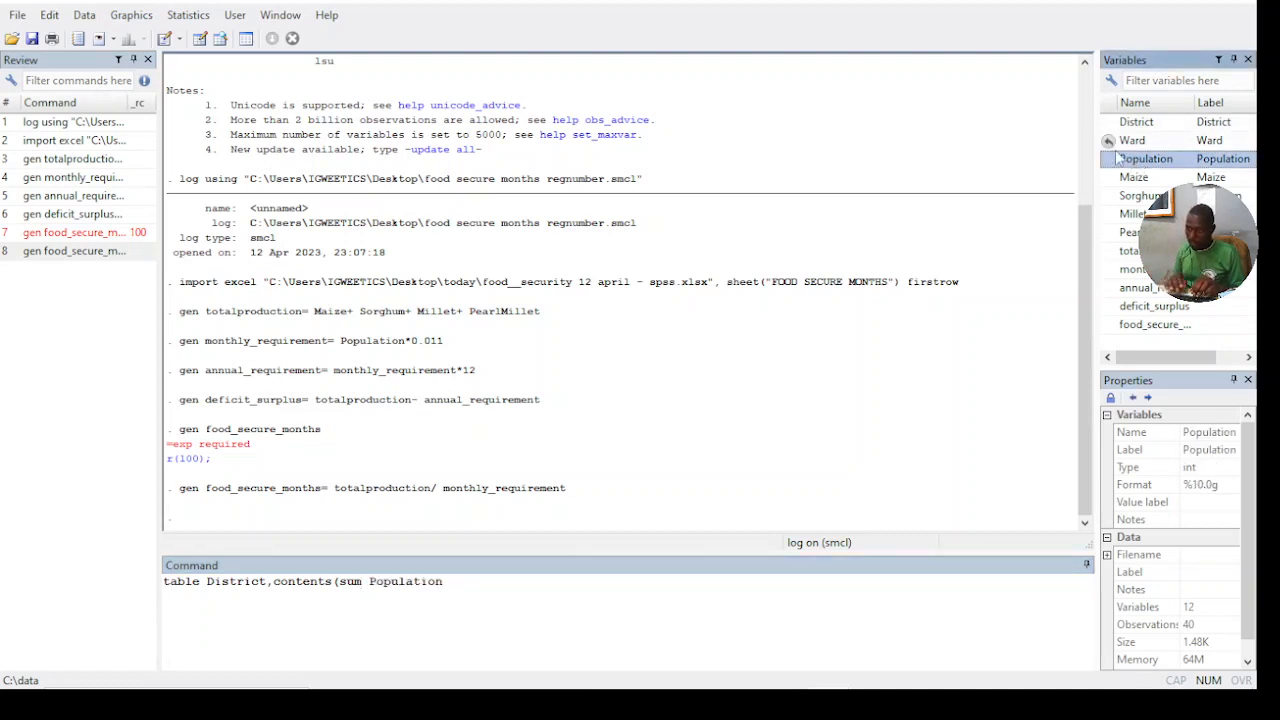
- Add the sums of totalproduction, annual_requirement and deficit_surplus to the contents of the District table command
click(483, 588)
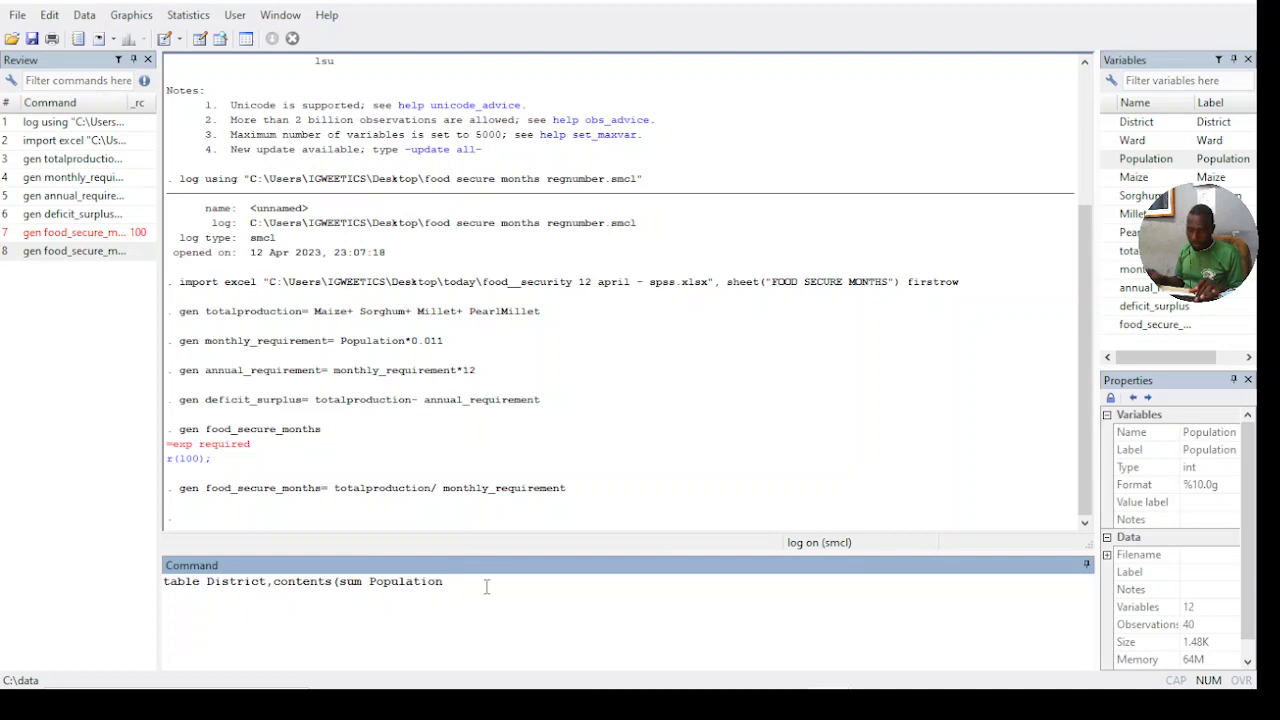
text(sum totalproduction)
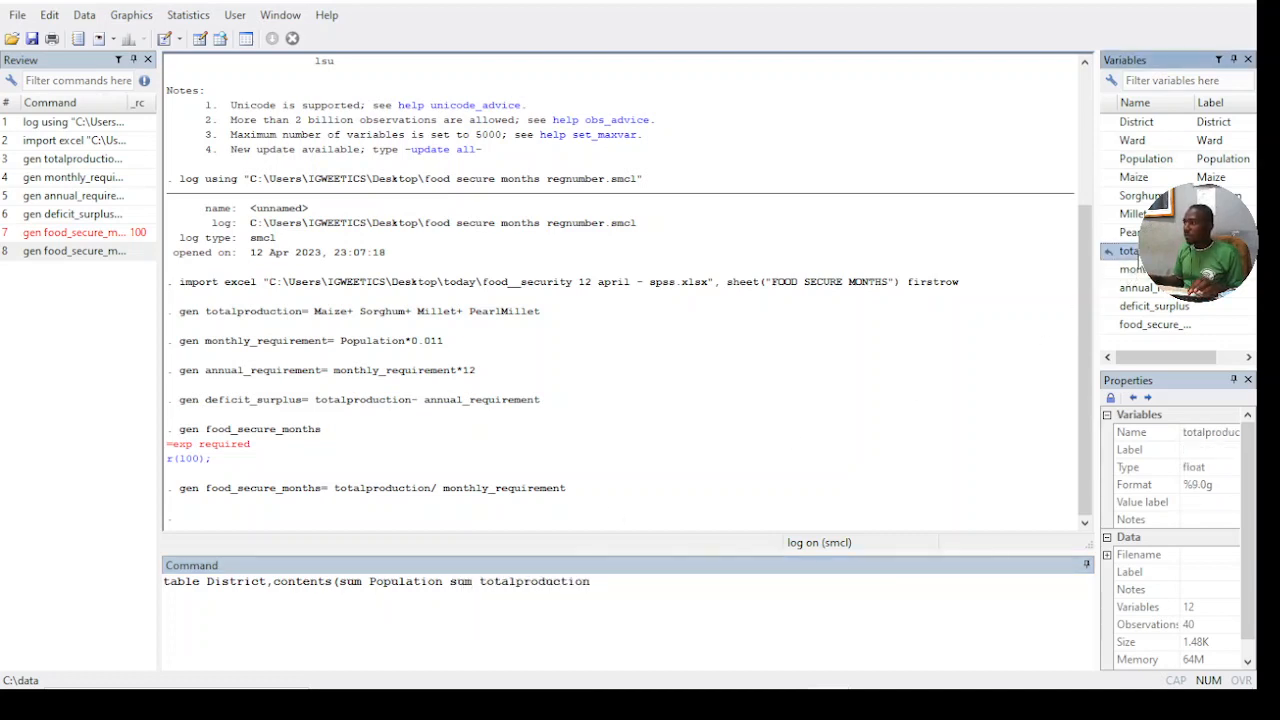
double_click(1130, 251)
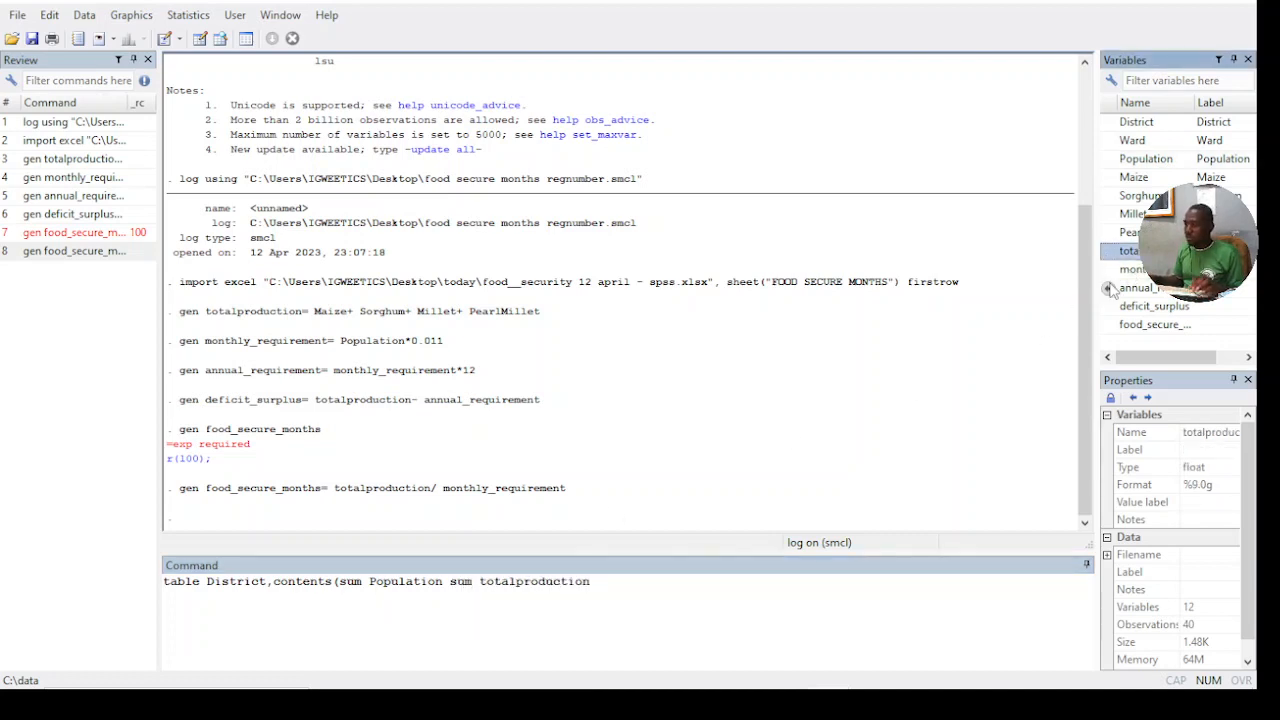
click(627, 586)
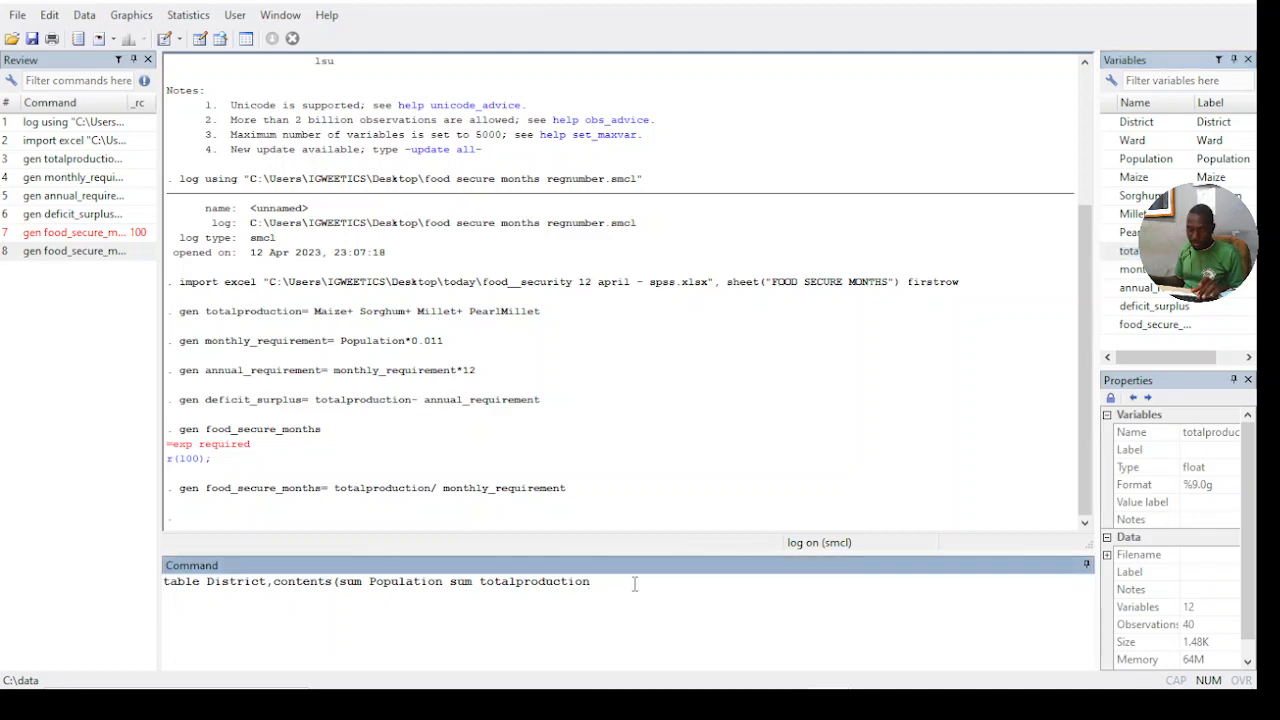
text(sum)
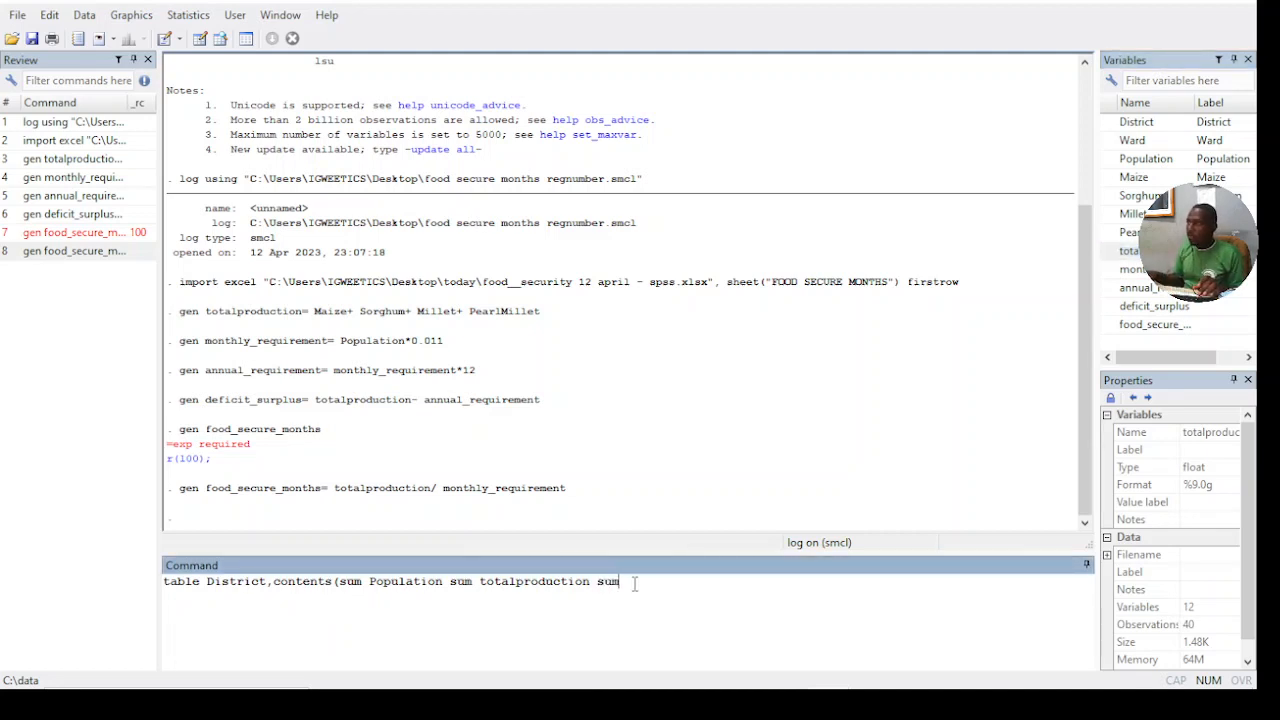
double_click(1140, 287)
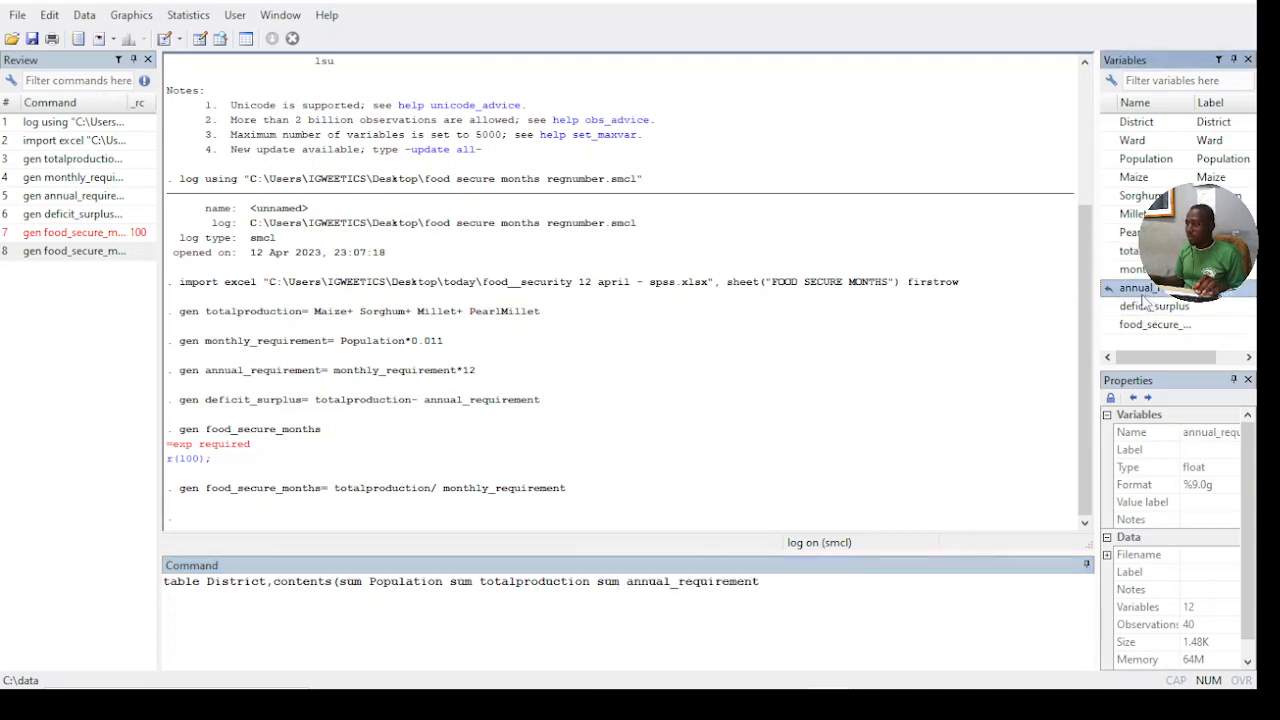
click(780, 594)
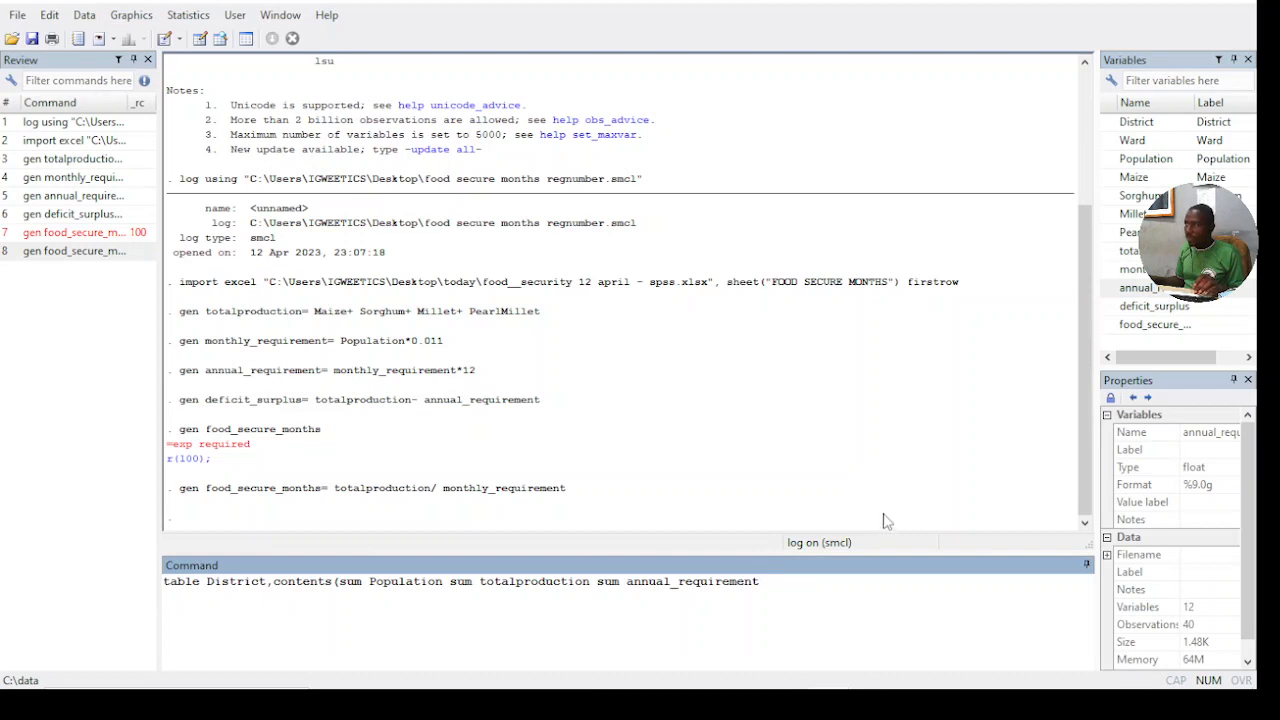
text(um)
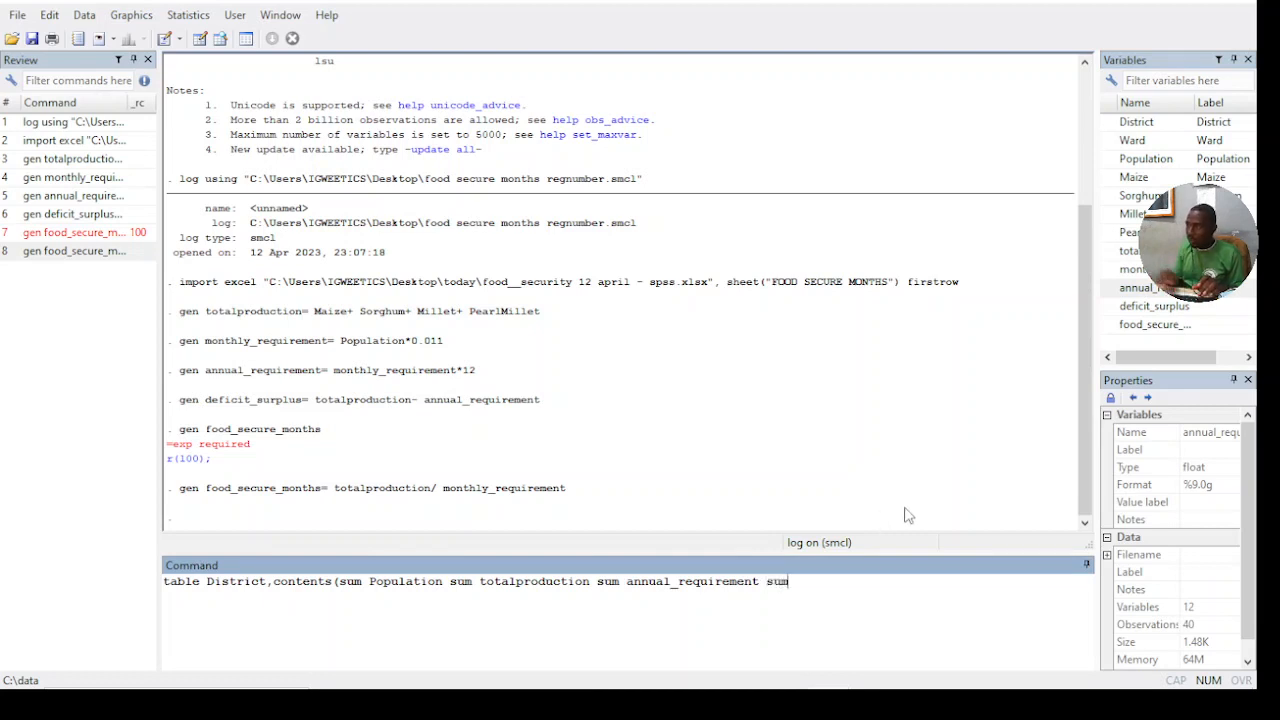
double_click(1150, 306)
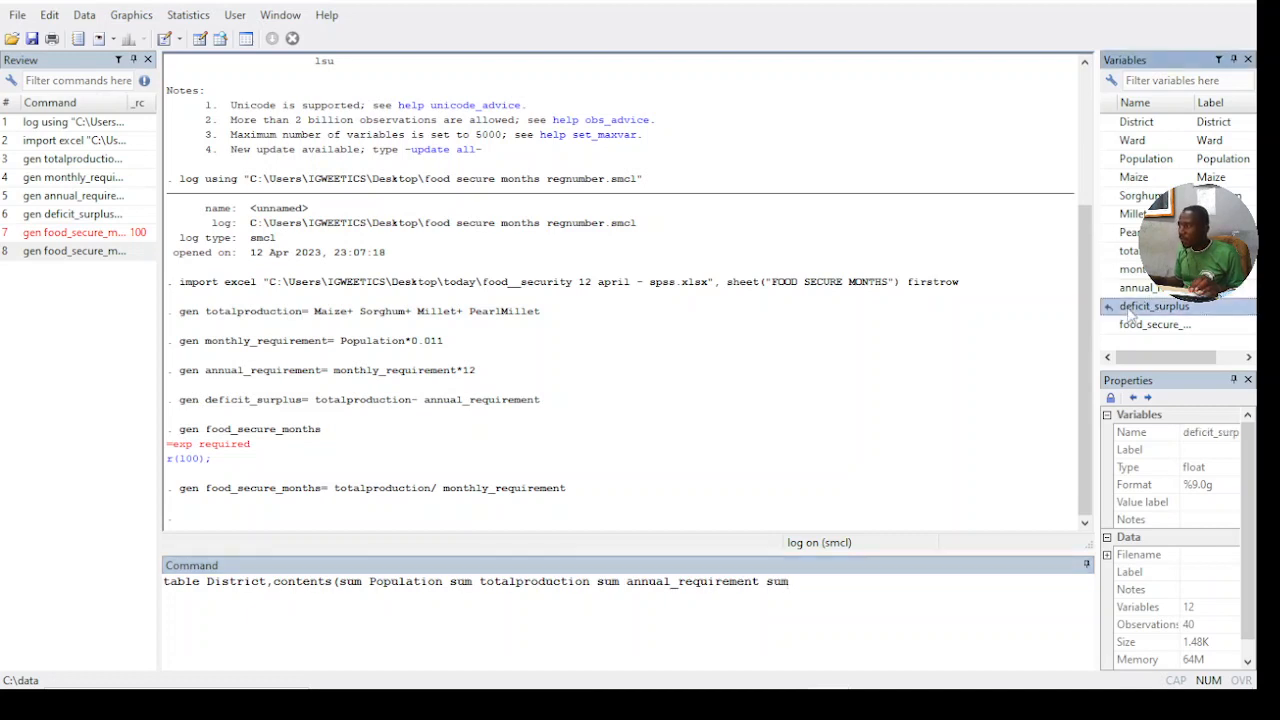
- Add the mean of food_secure_months to the table contents, close the parenthesis and run the command
click(926, 585)
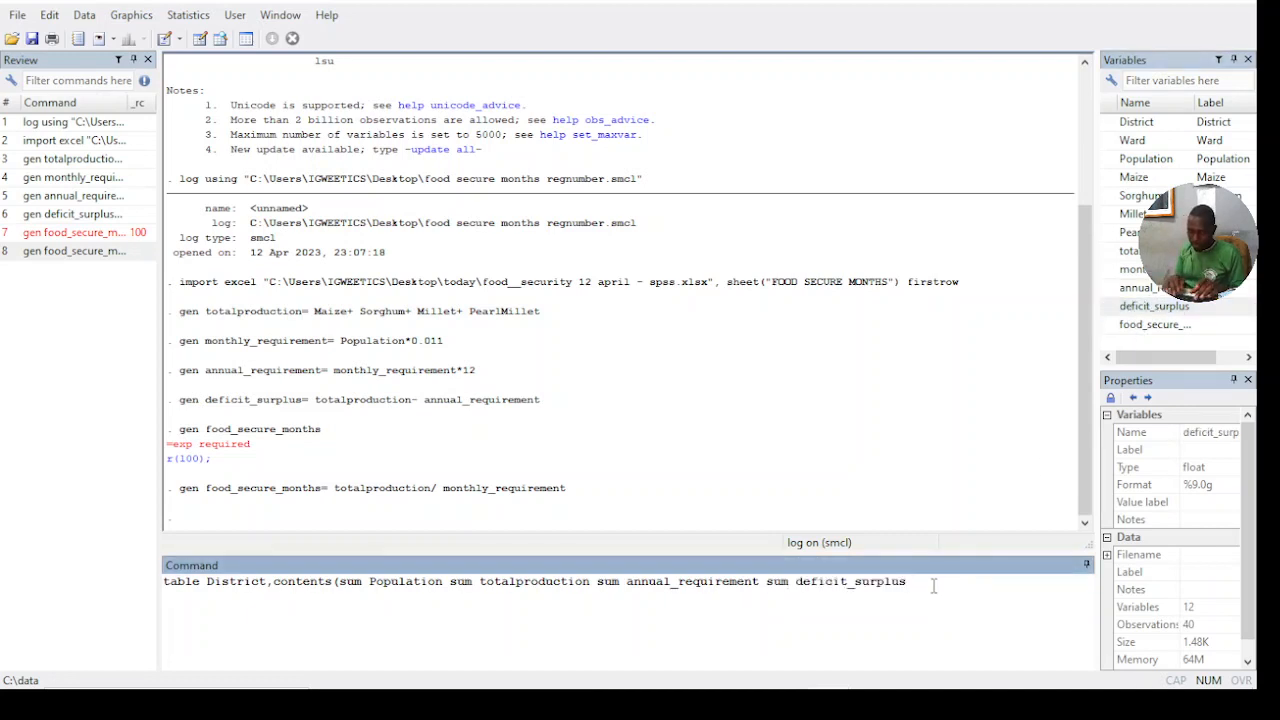
text(mean)
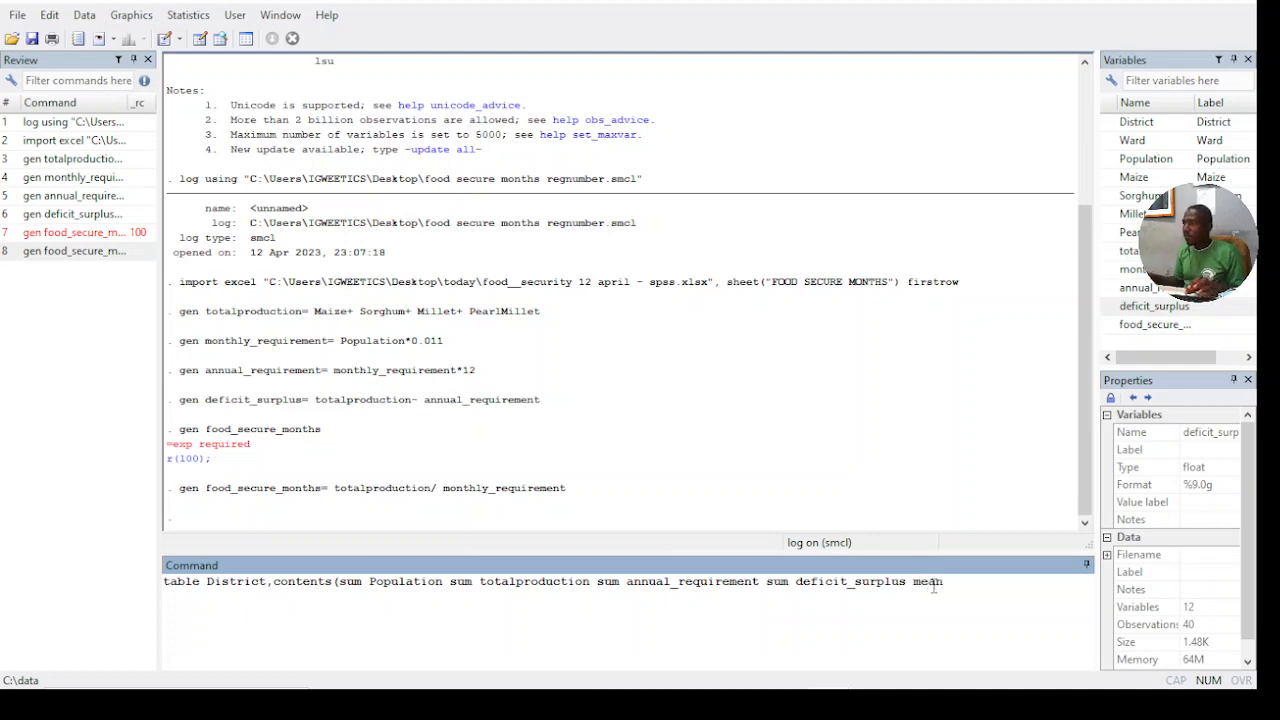
double_click(1155, 325)
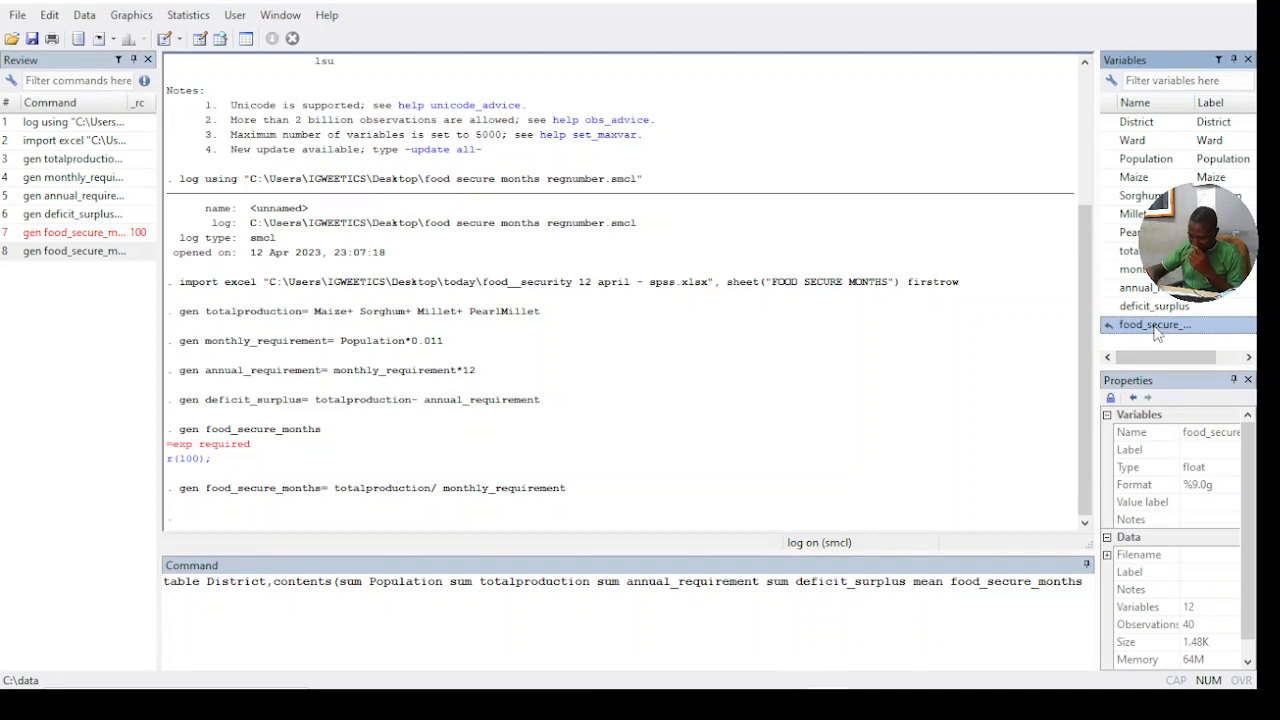
text())
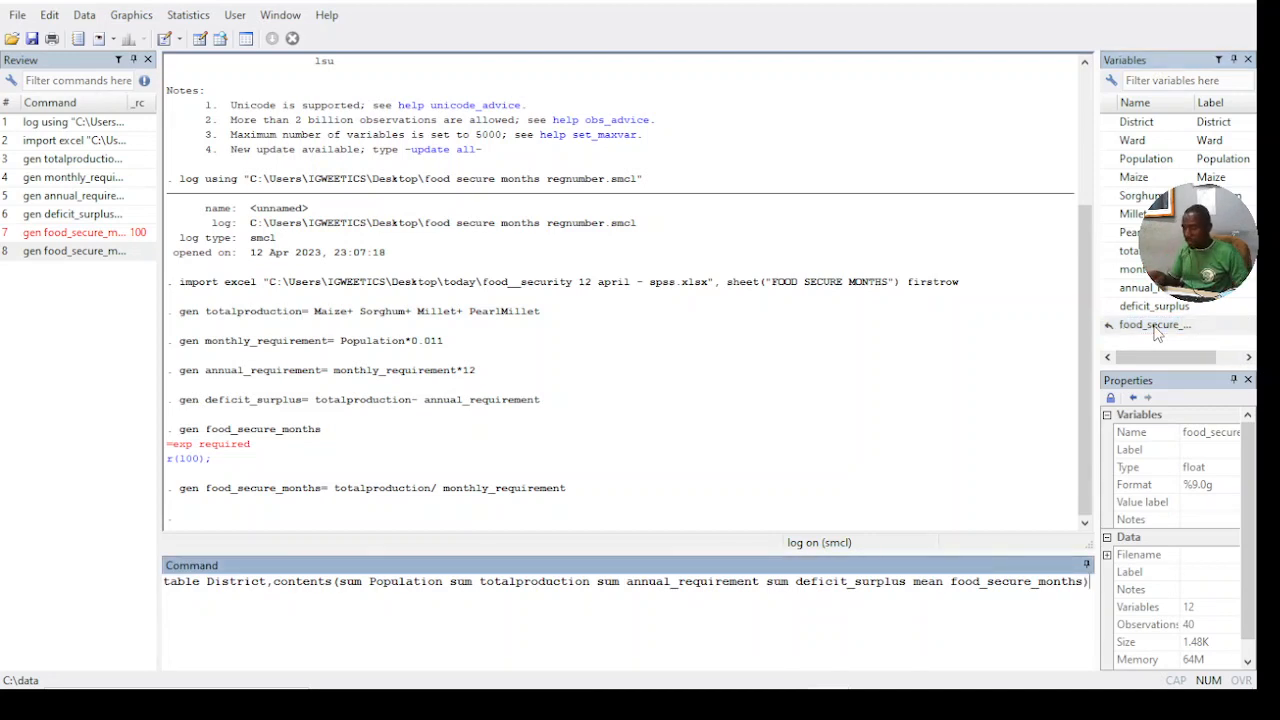
key(Return)
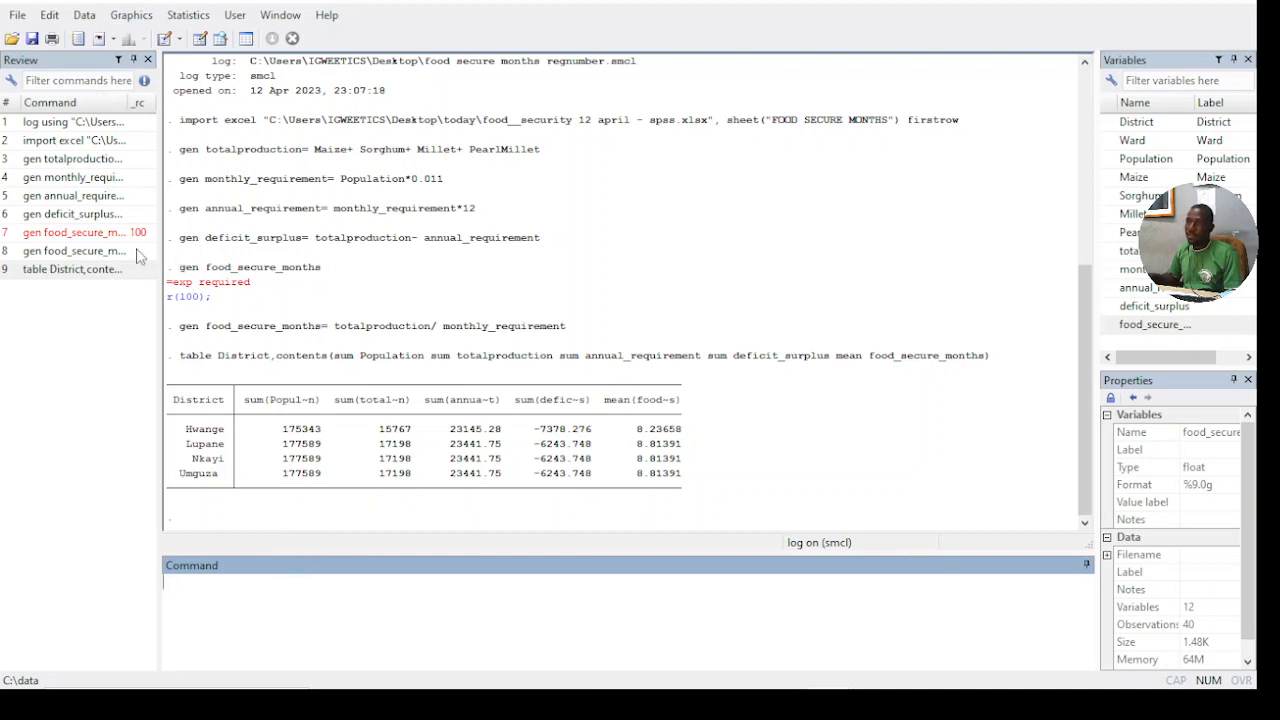
- Start a bar chart of summary statistics with the mean of food_secure_months as the first plotted statistic
click(148, 17)
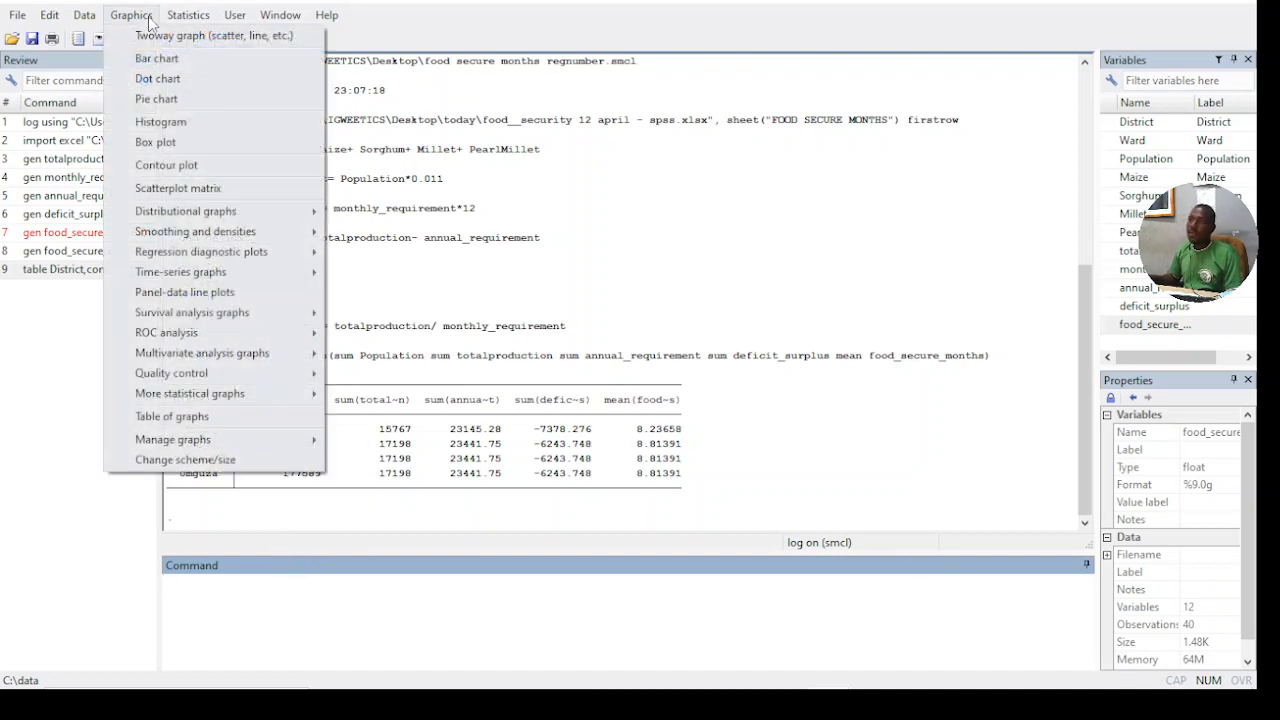
click(157, 58)
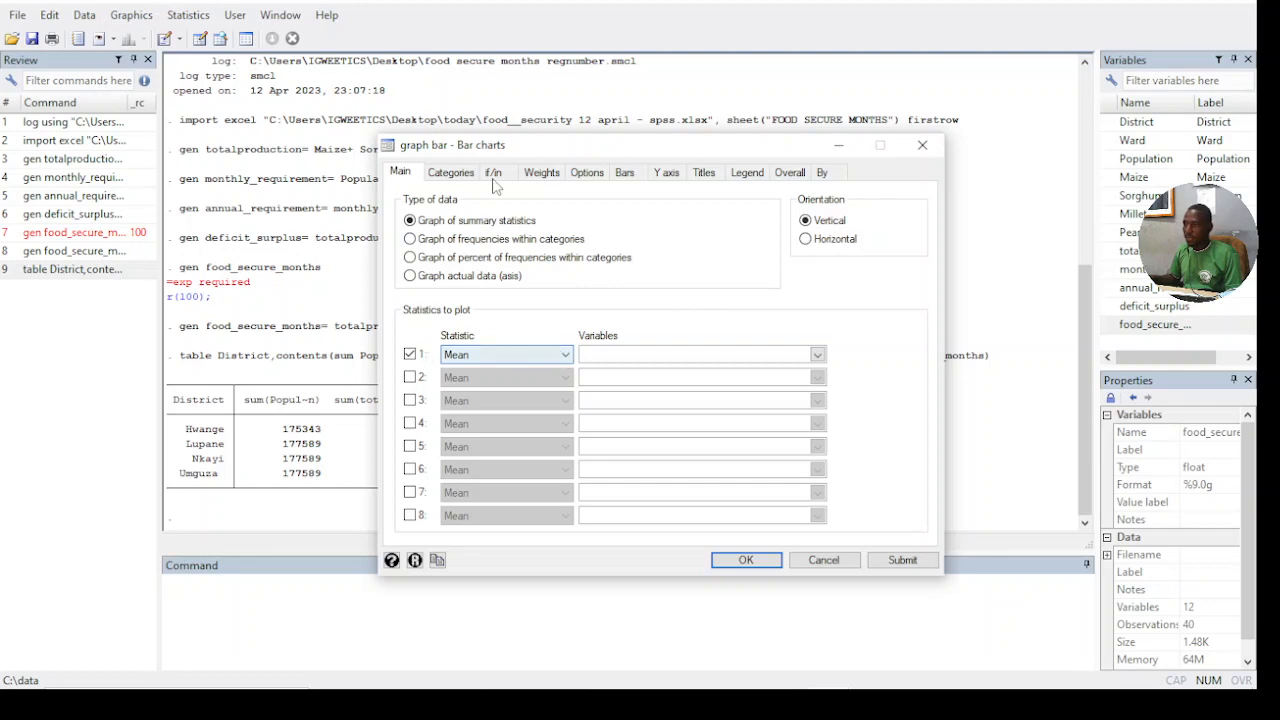
drag(526, 150, 440, 223)
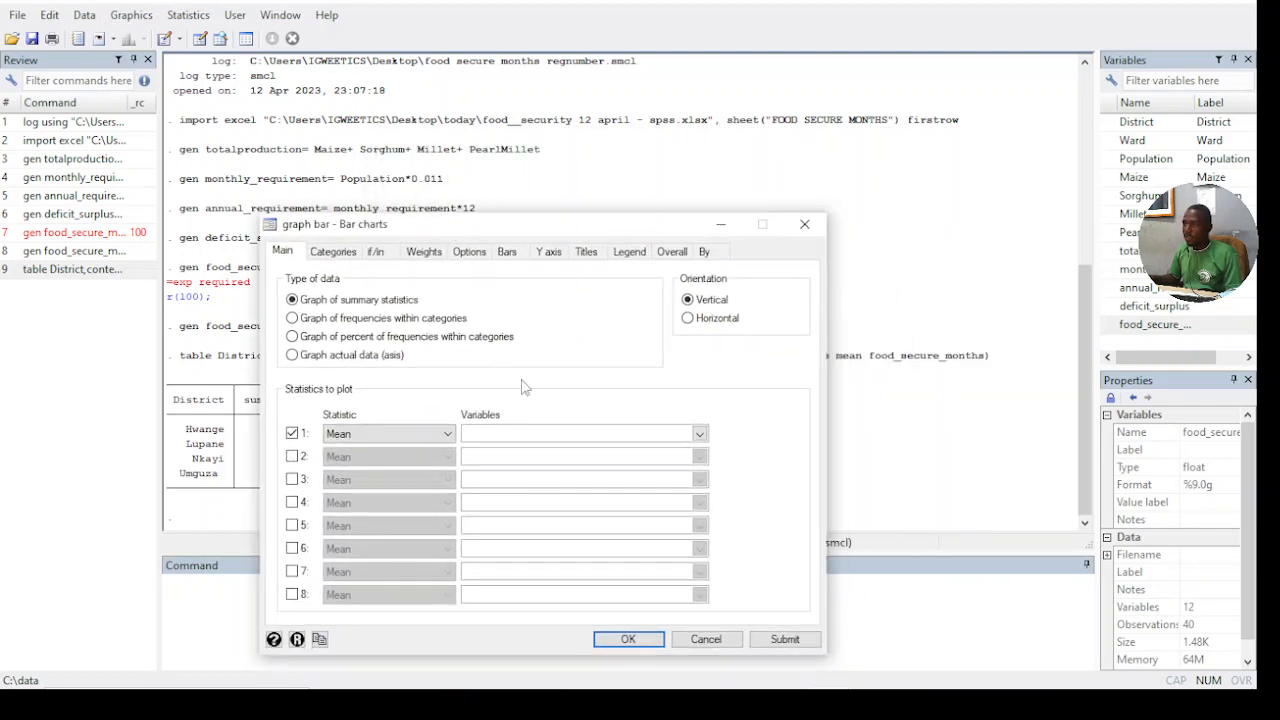
click(699, 433)
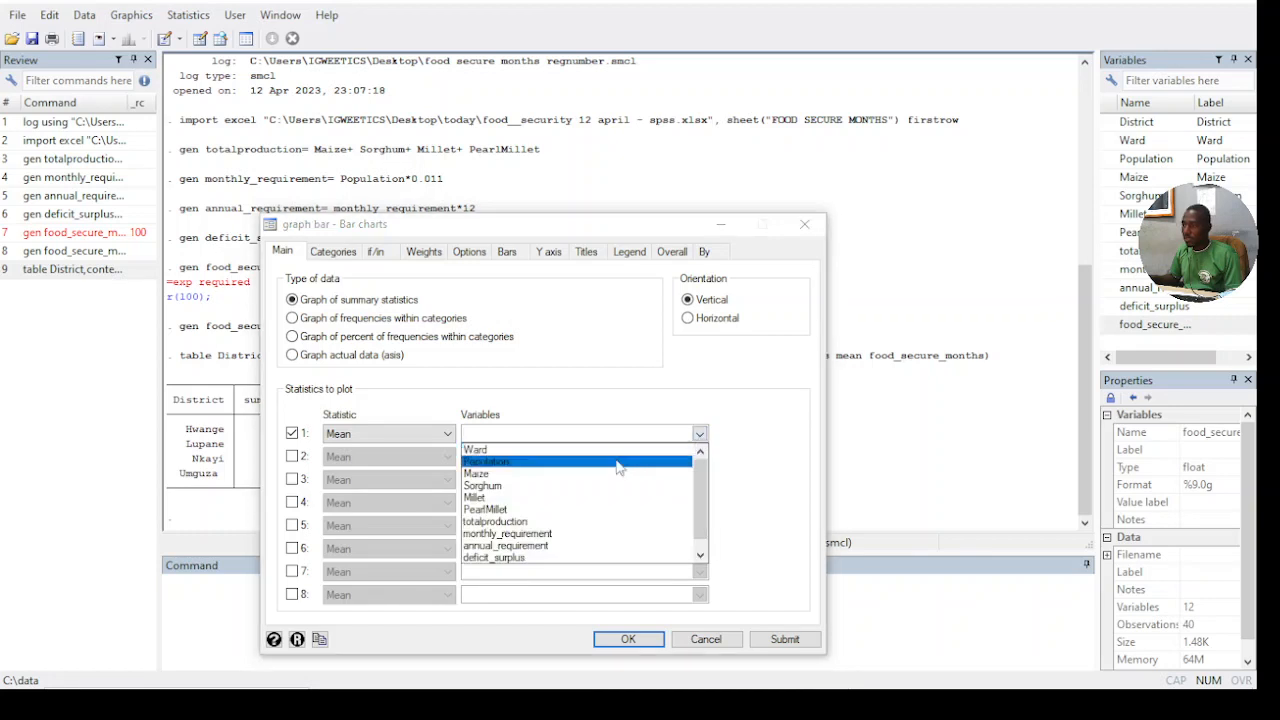
click(703, 557)
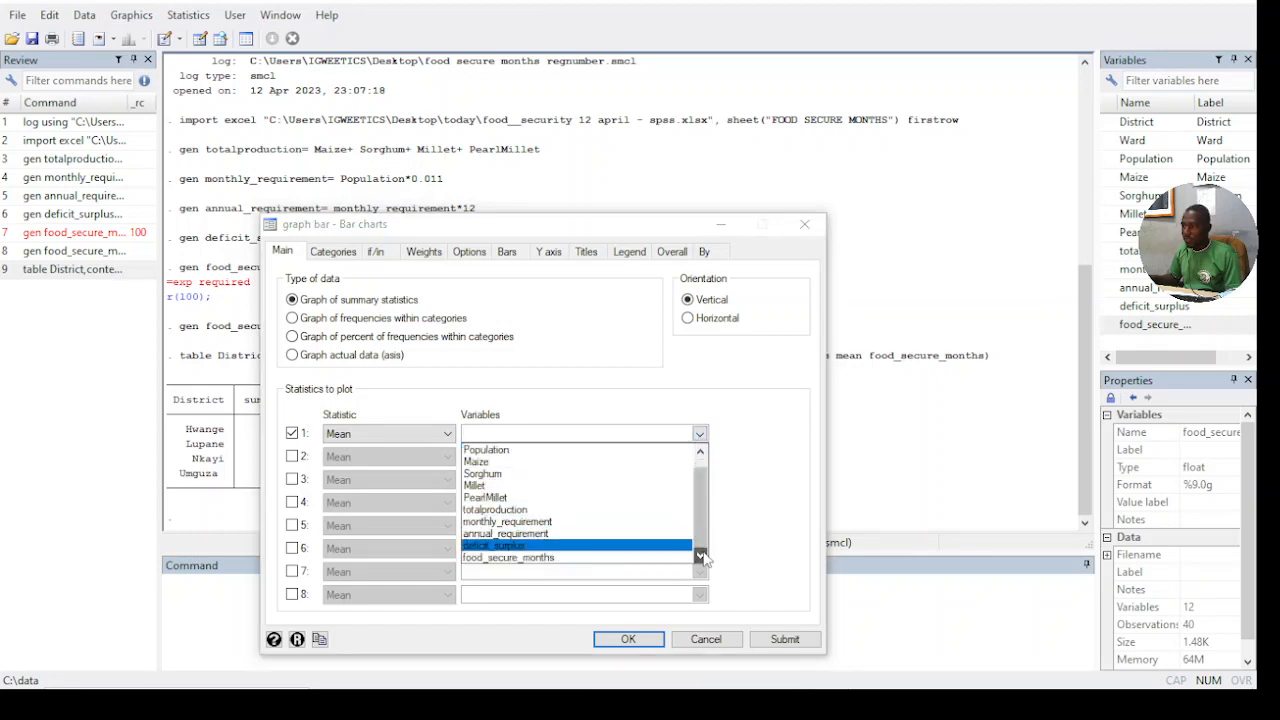
click(533, 559)
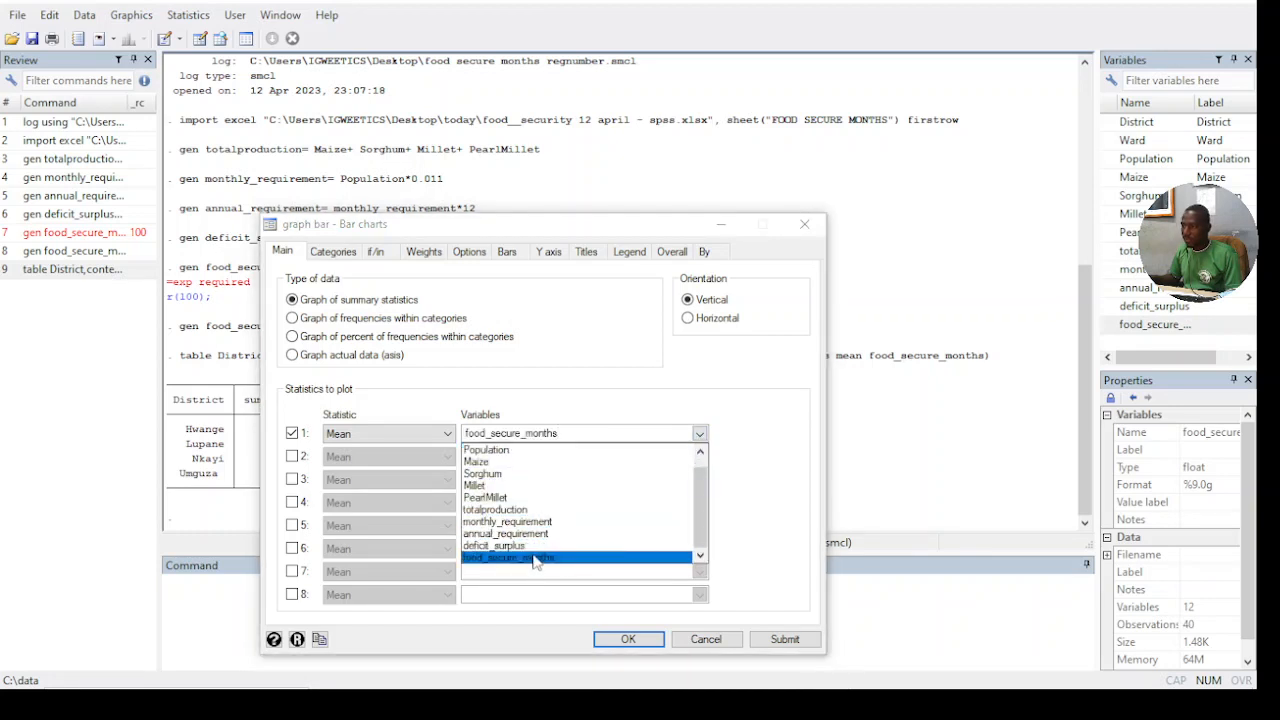
- Group the bar chart by District as Group 1 and label the bars with bar height
click(340, 253)
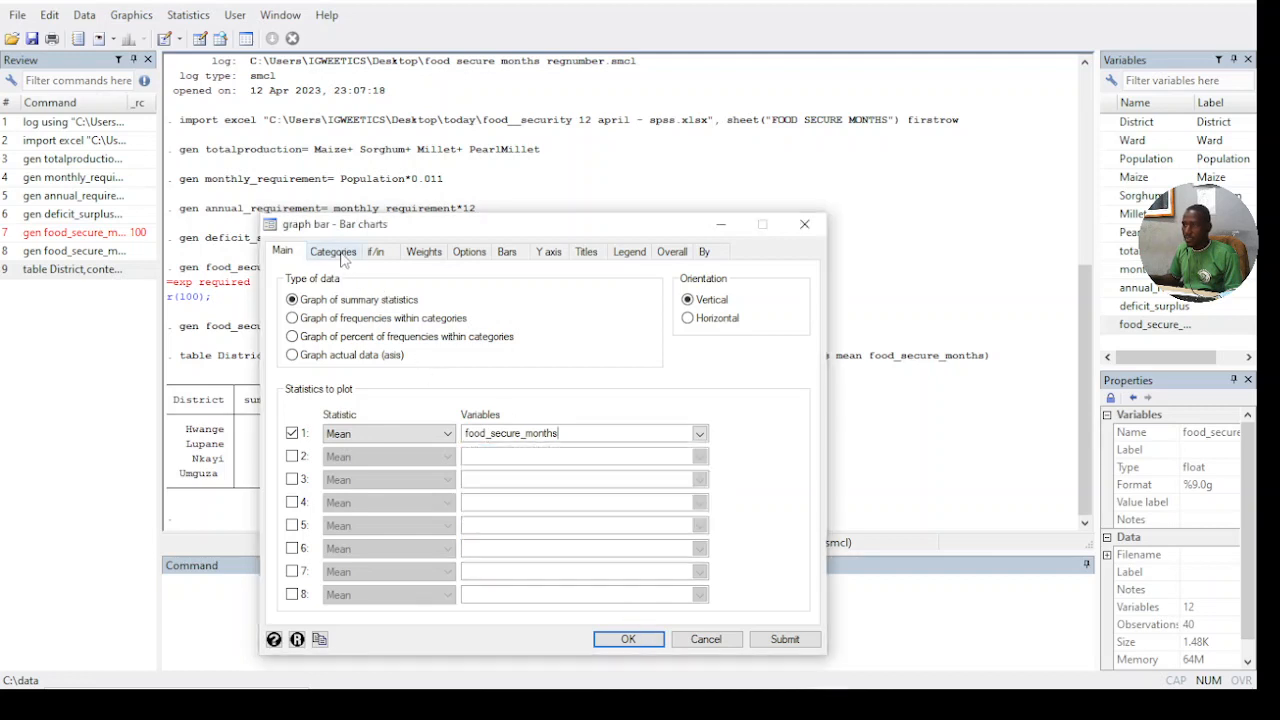
click(340, 253)
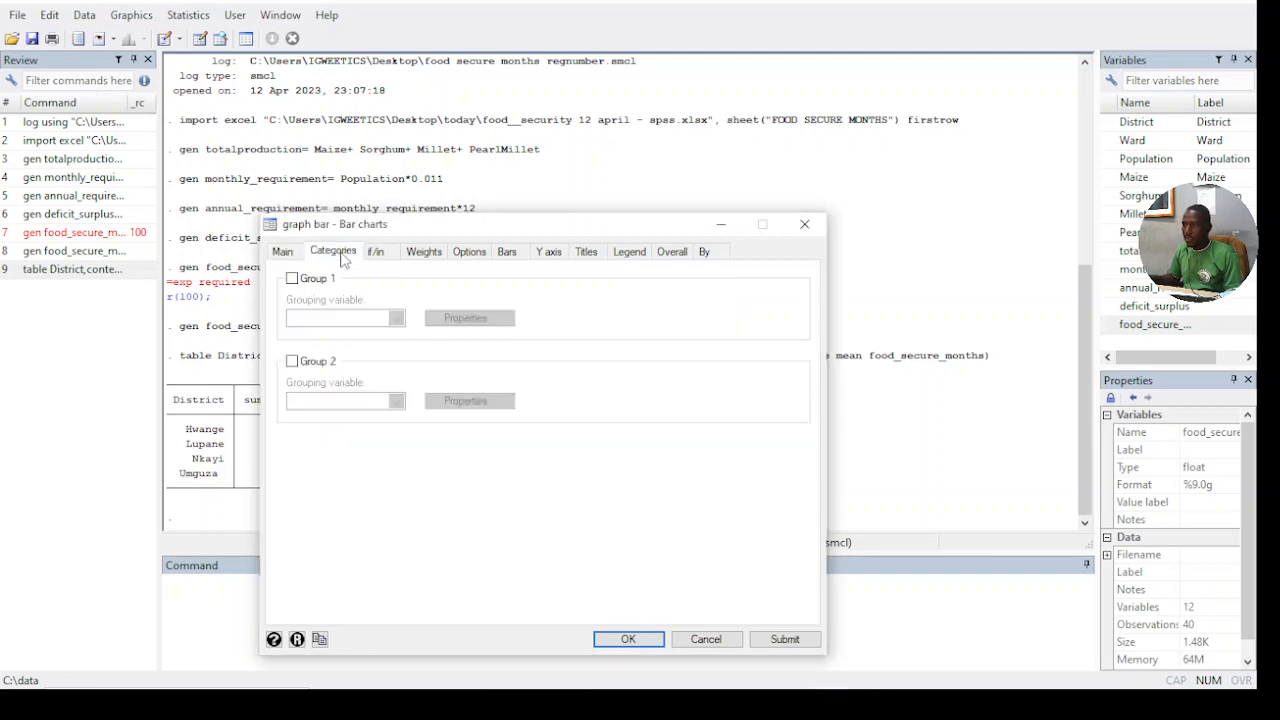
click(292, 279)
click(395, 318)
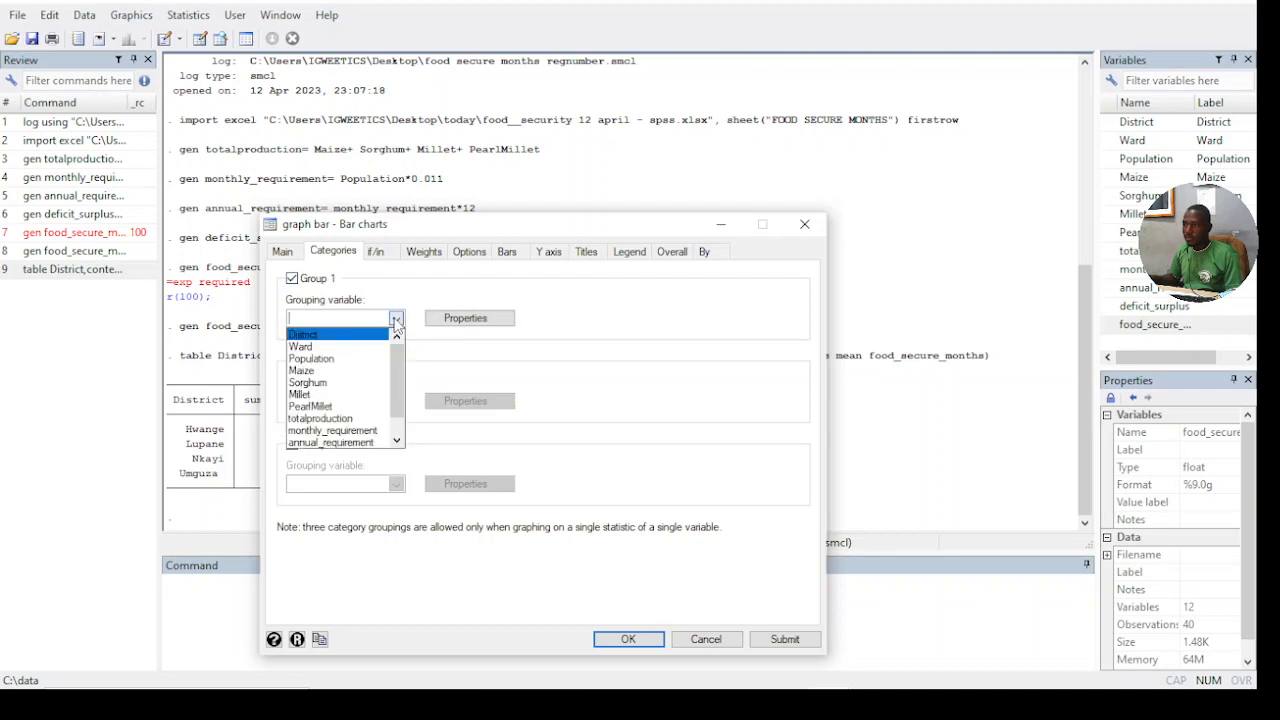
click(350, 334)
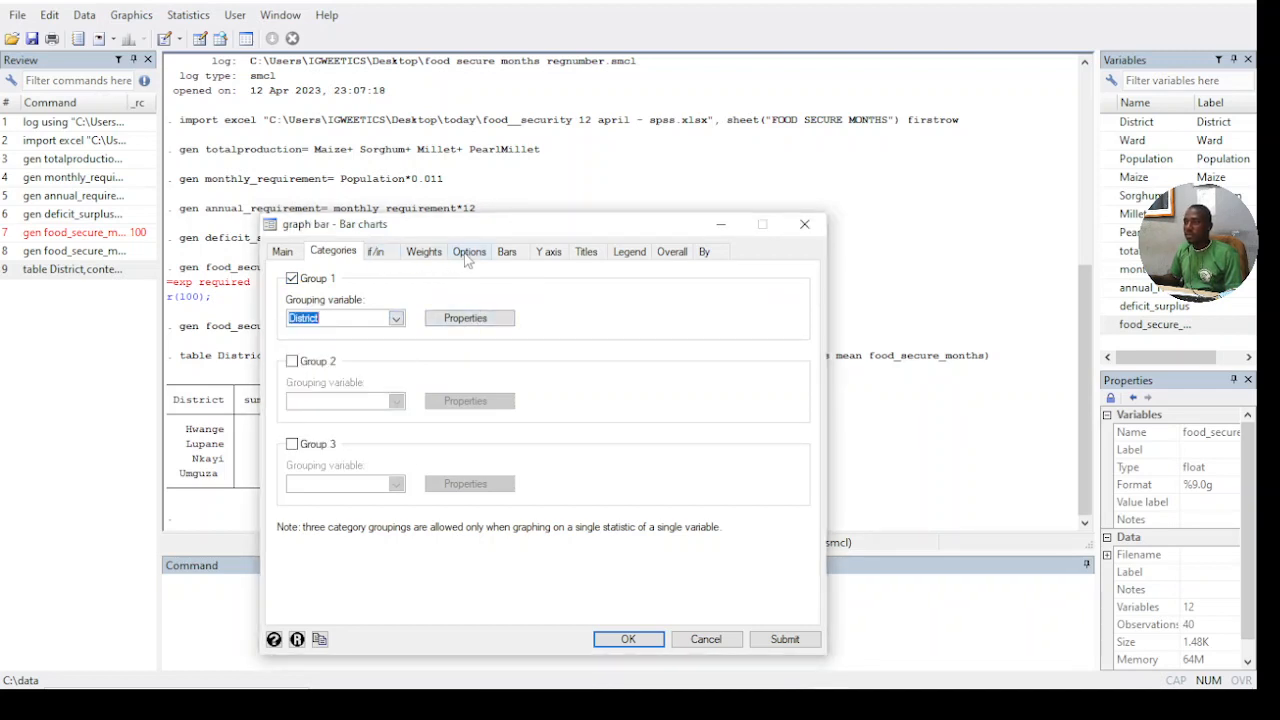
click(507, 257)
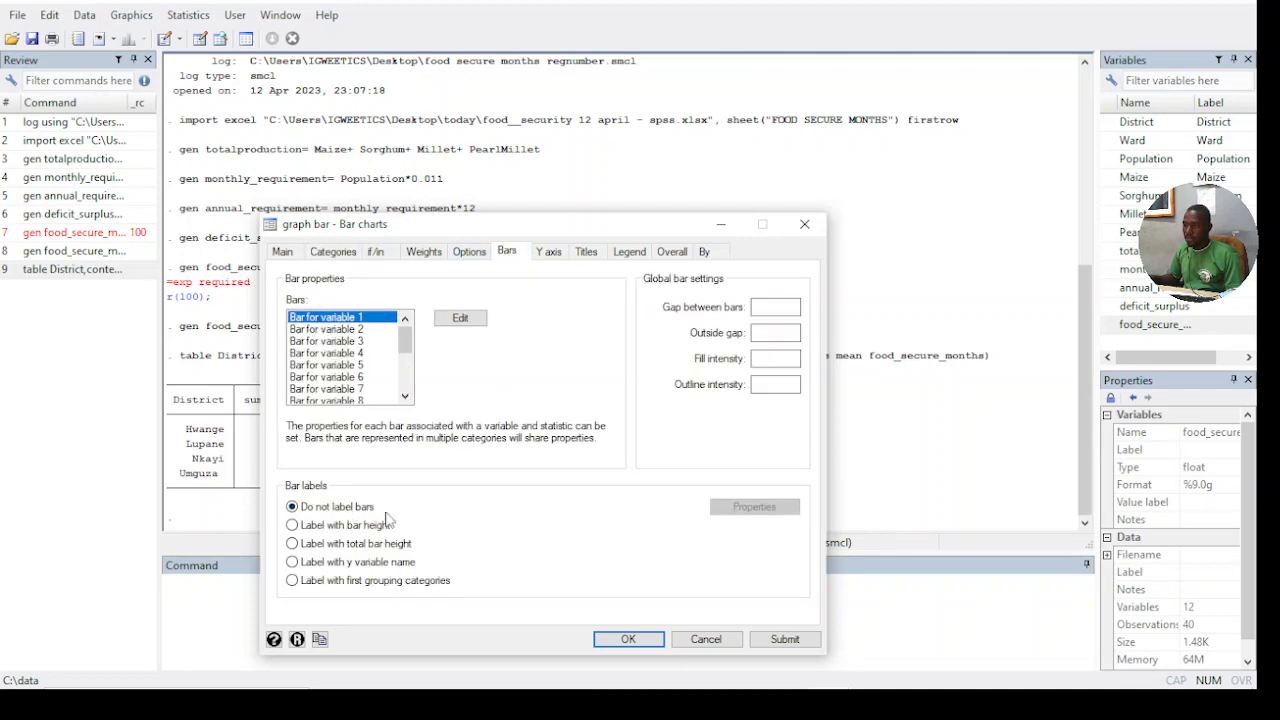
click(292, 527)
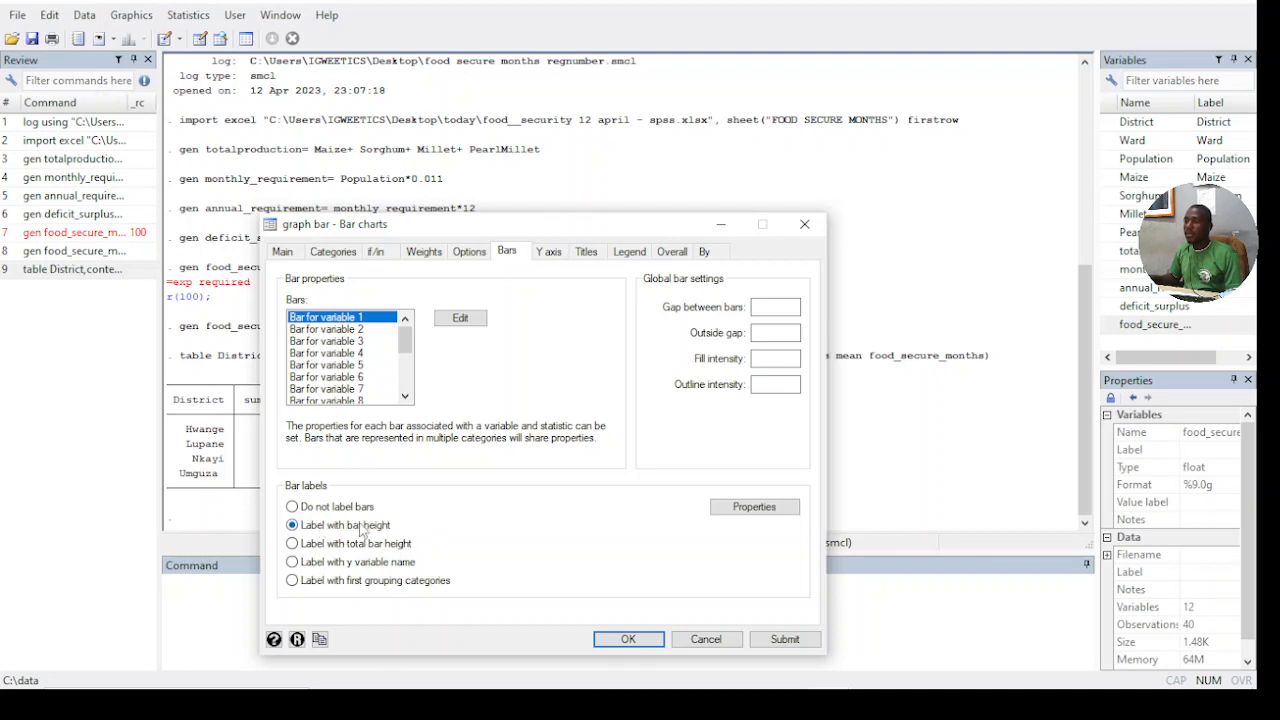
- Title the y axis "food secure months" and the chart "AVG FSM", keep the default legend, and create the graph
click(550, 256)
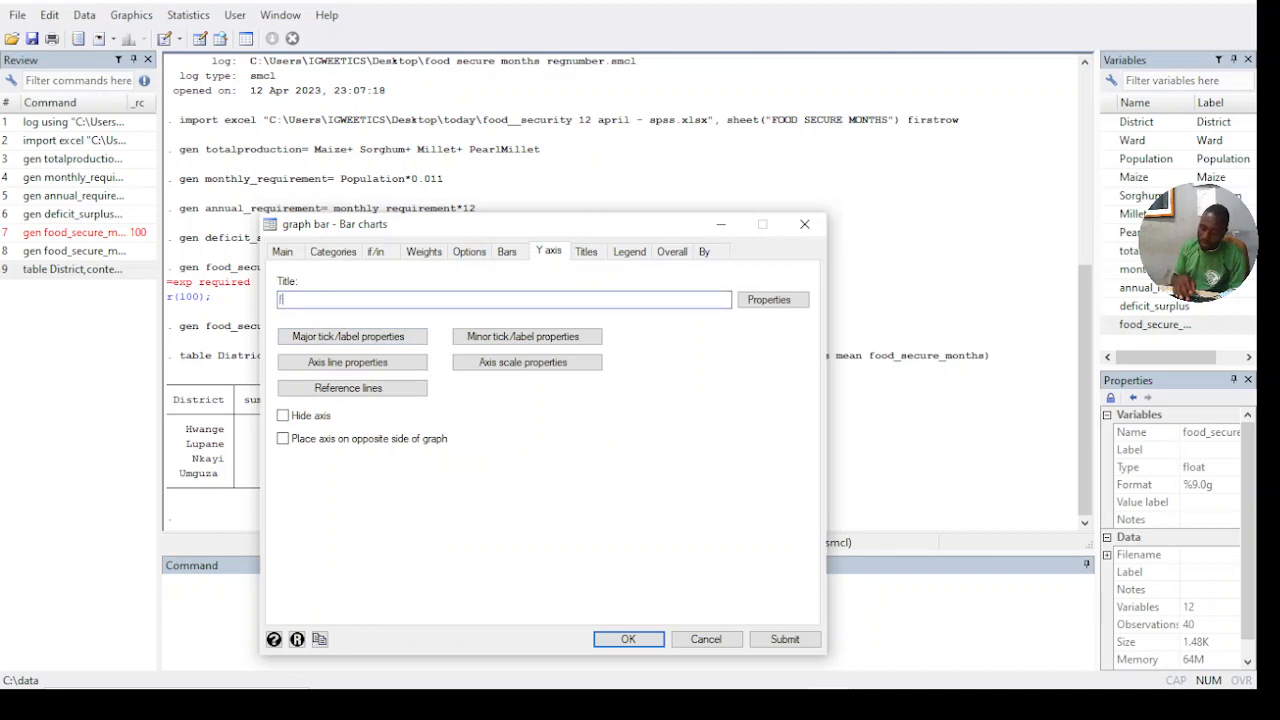
text(food secure months)
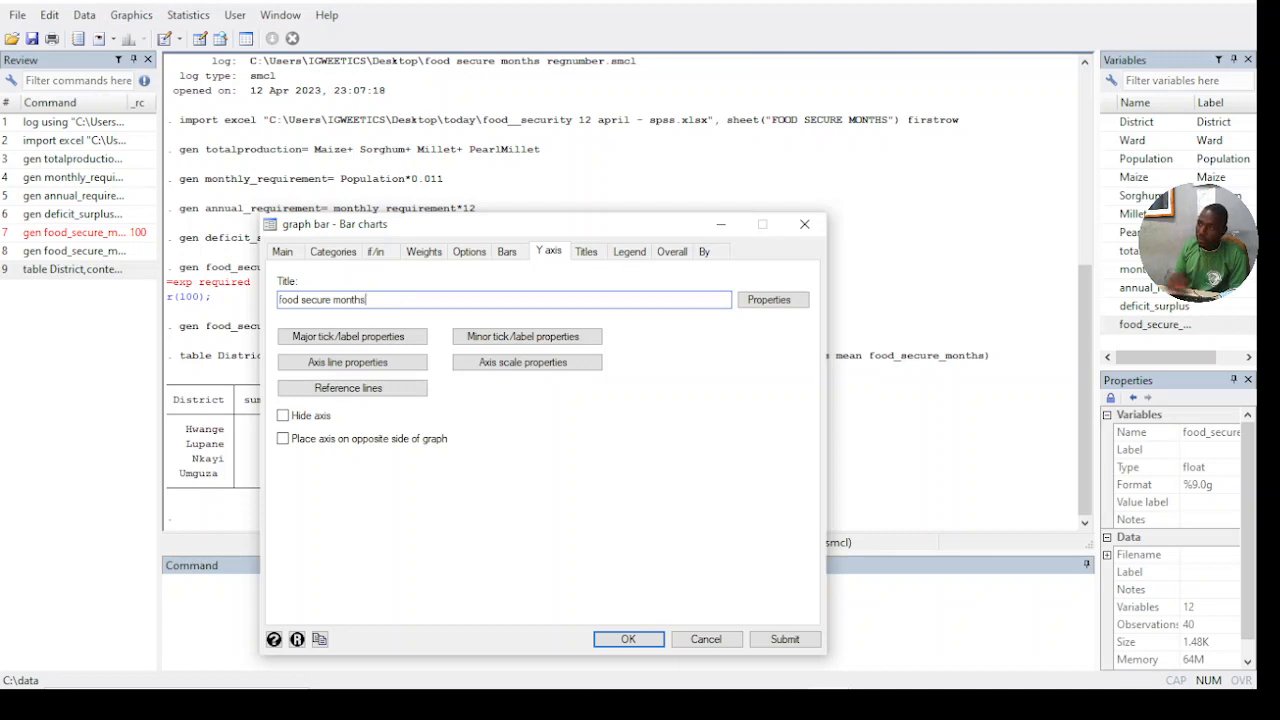
click(588, 252)
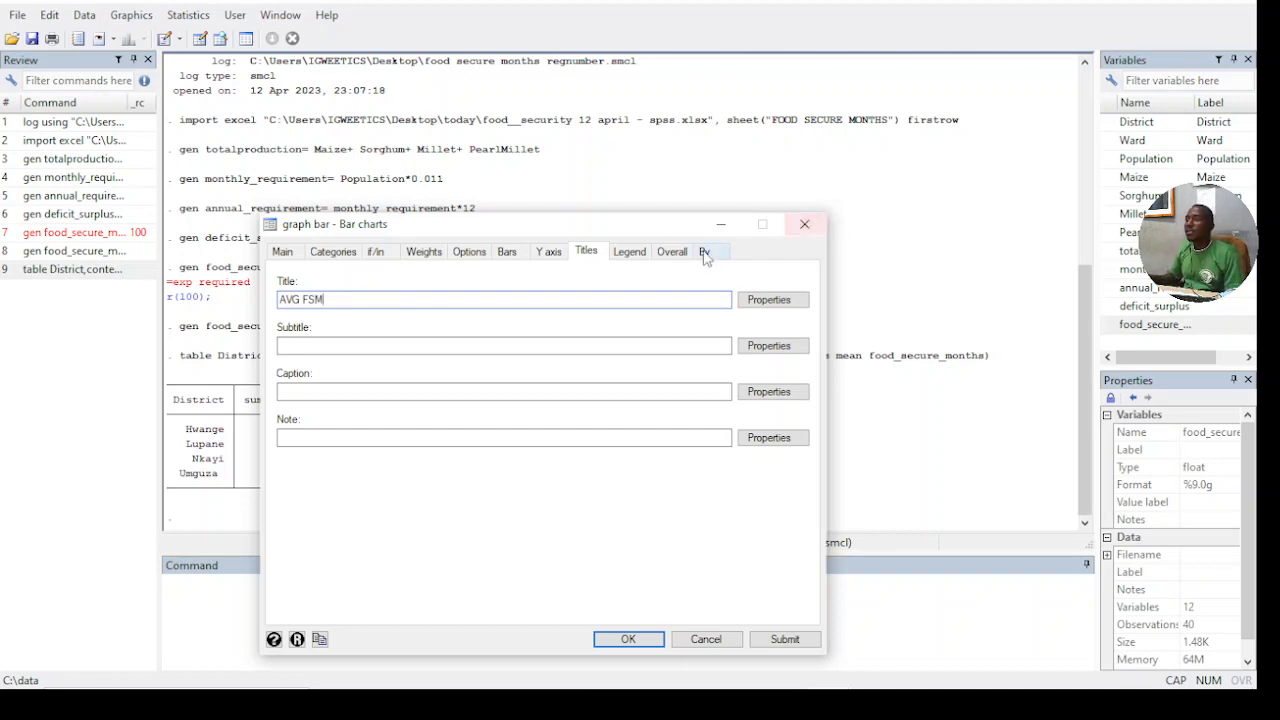
click(637, 255)
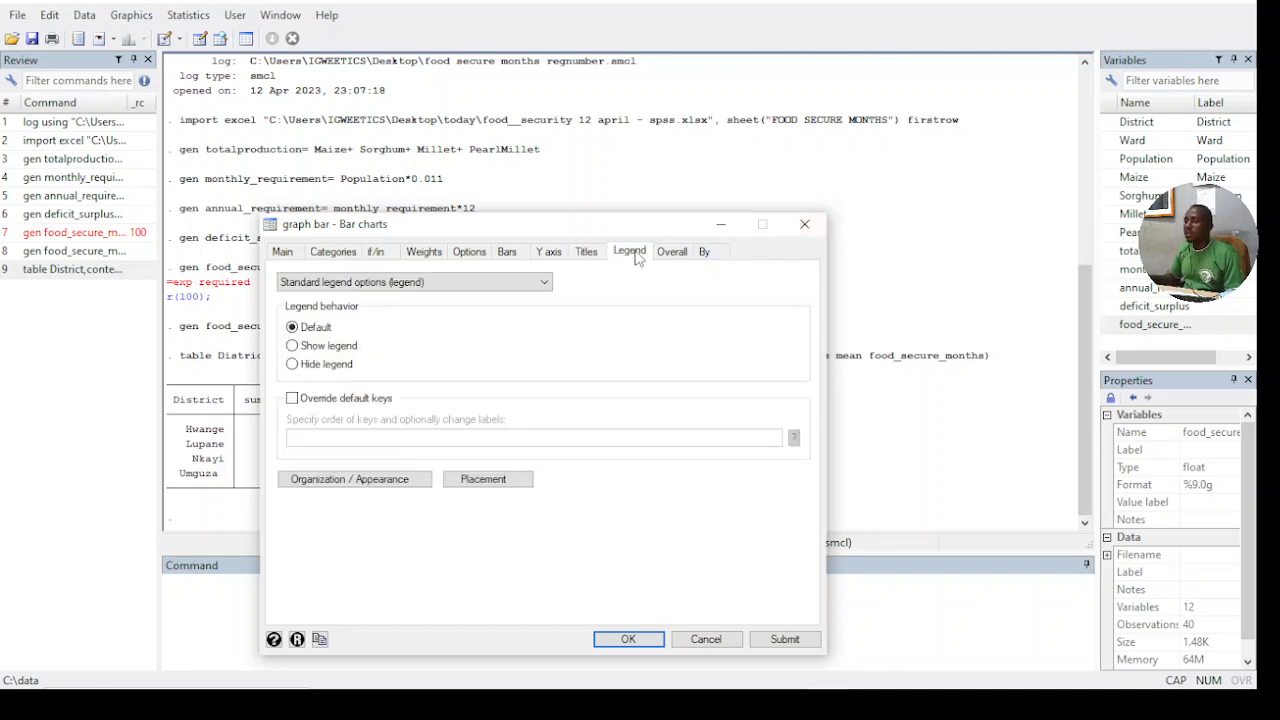
click(627, 639)
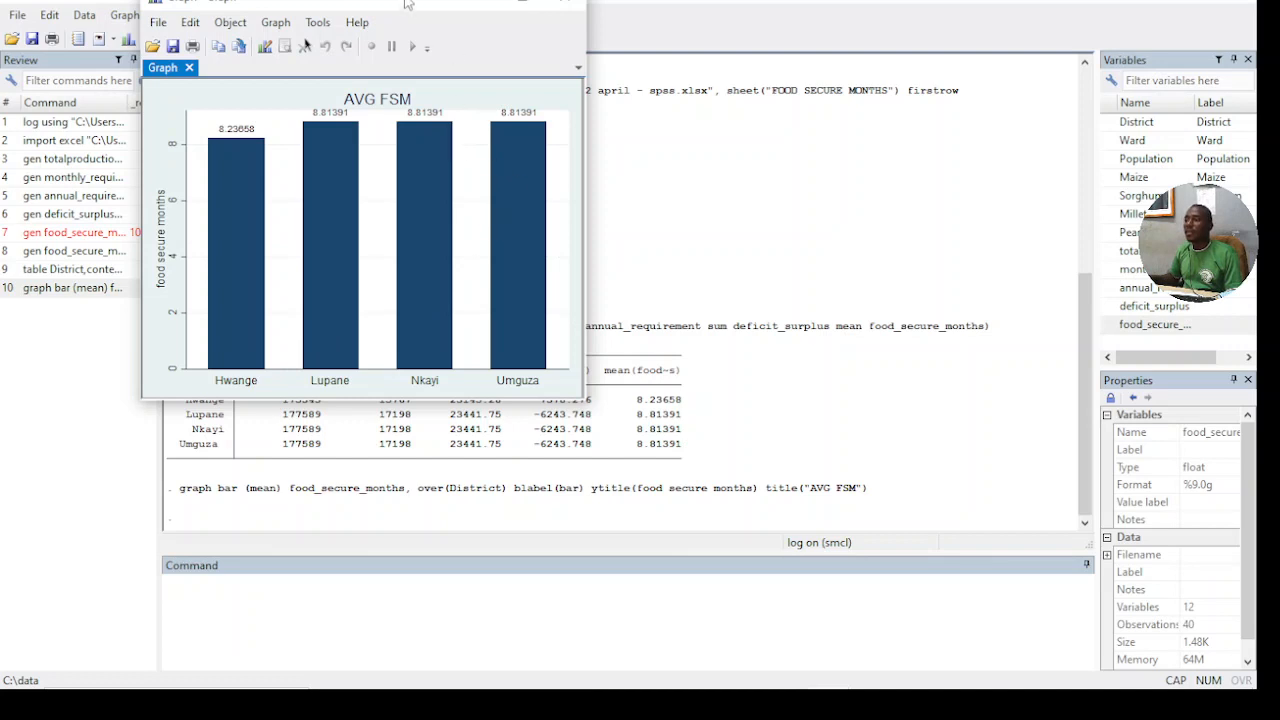
- Open the bar chart in the Graph Editor and change its title to "AVG FOOD SECURE MONTHS"
drag(408, 5, 508, 116)
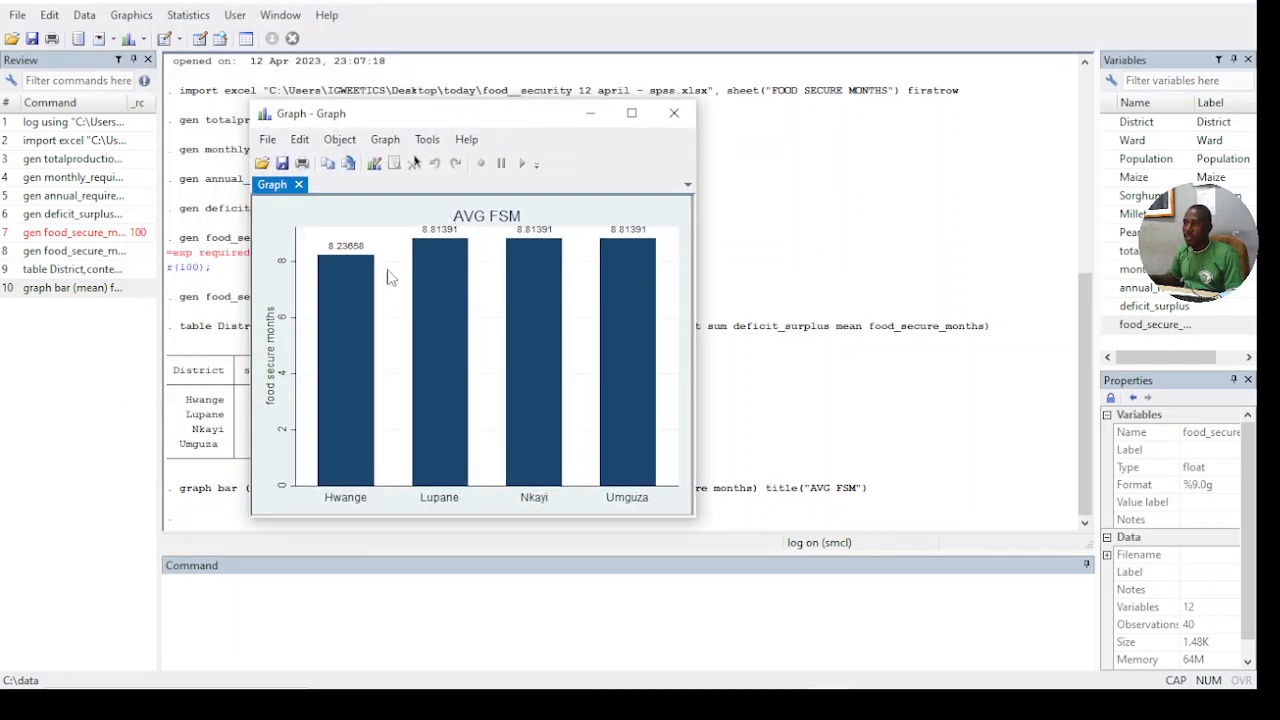
click(374, 163)
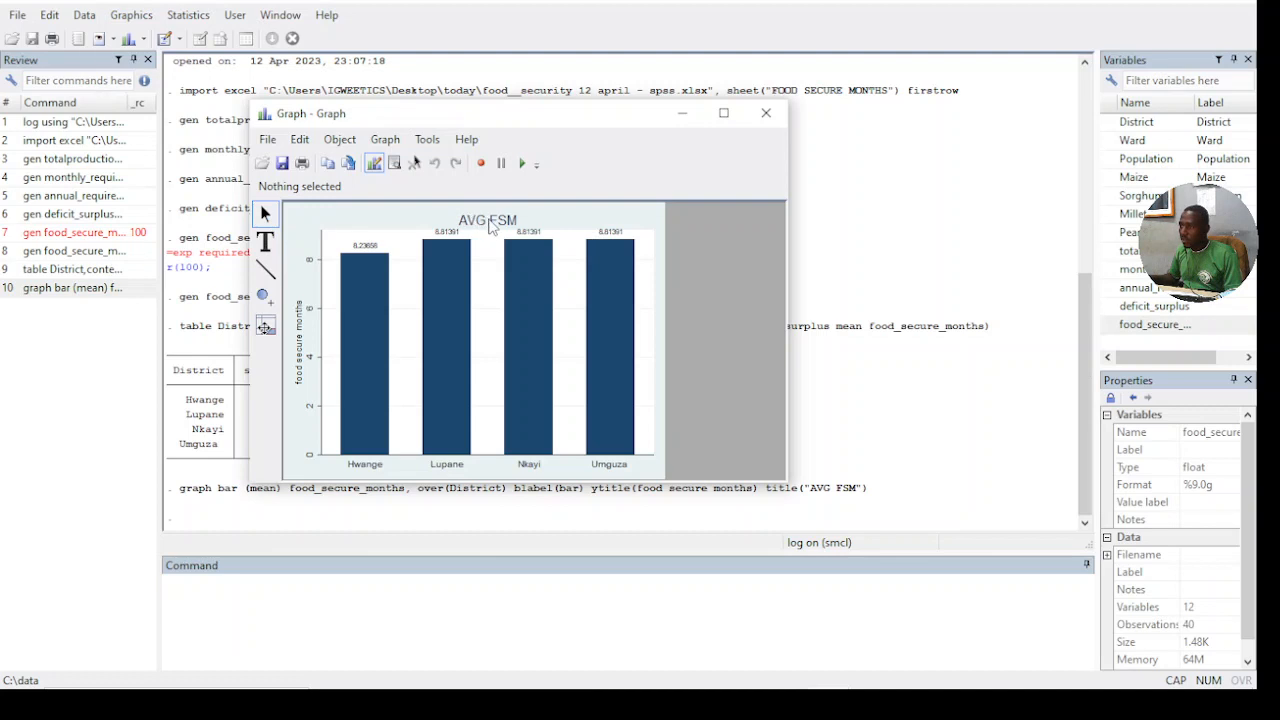
click(479, 224)
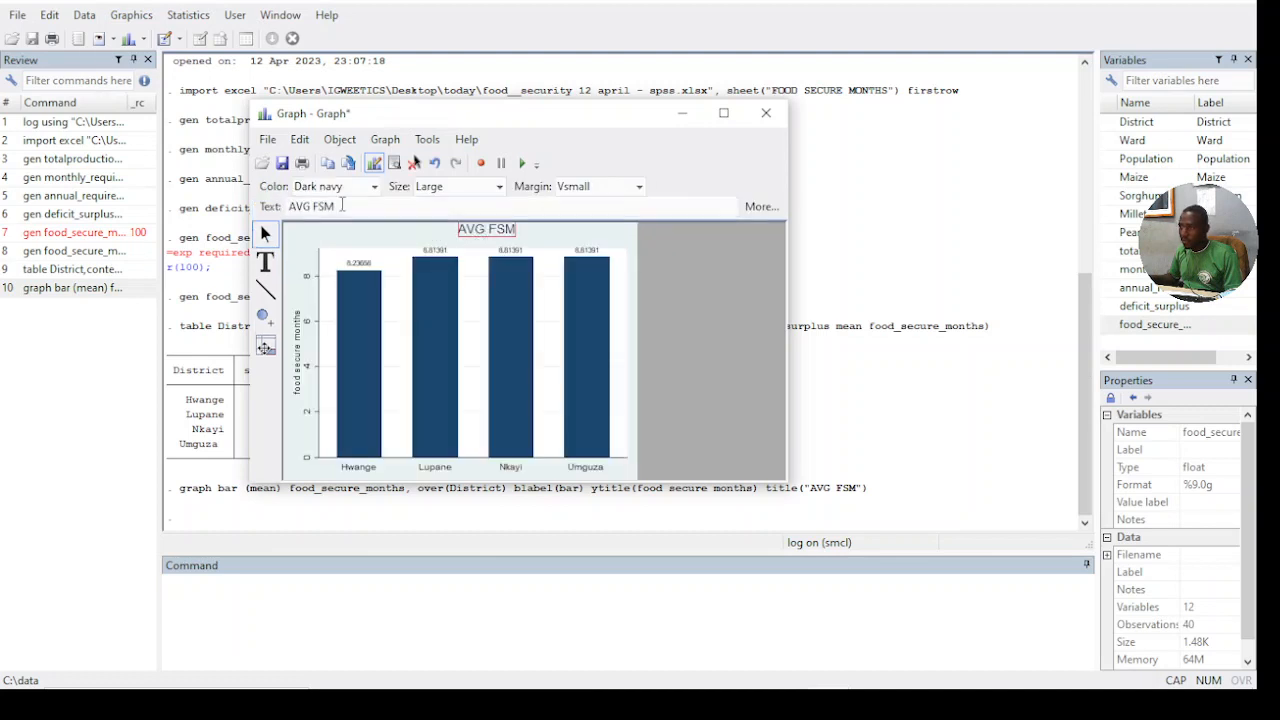
click(322, 206)
click(321, 206)
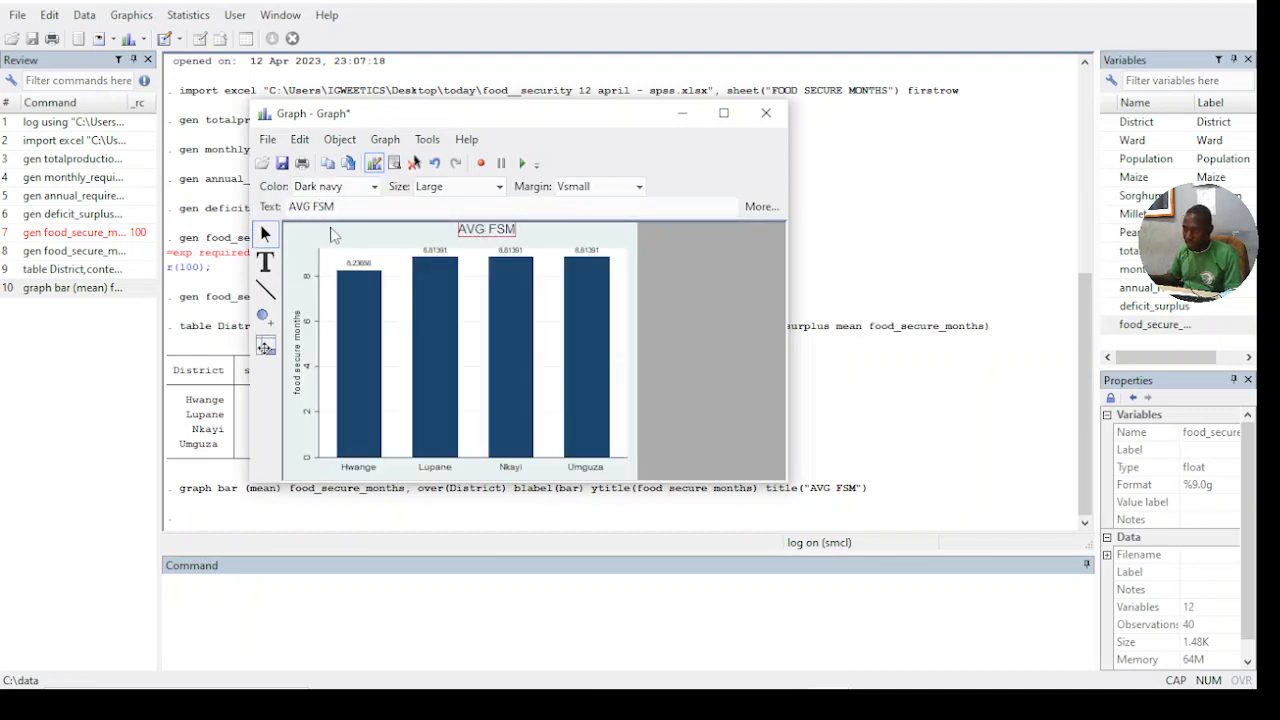
text(OOD)
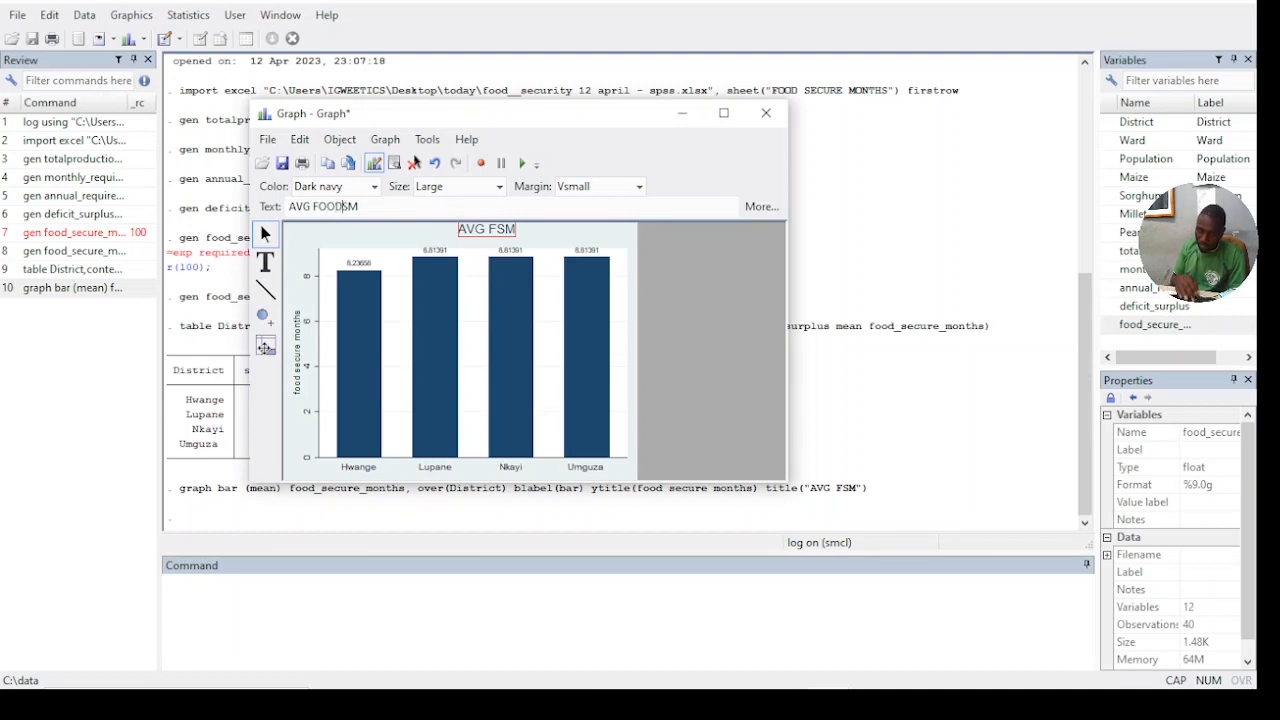
key(BackSpace)
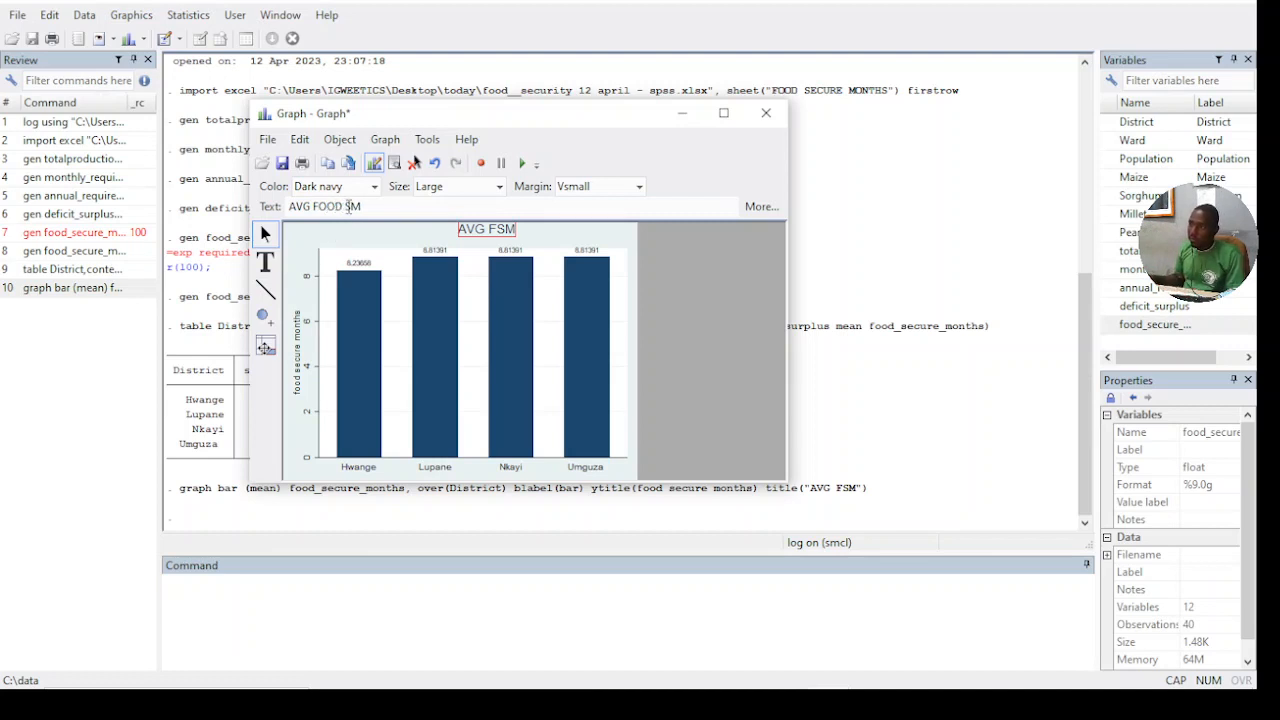
text(ECUR)
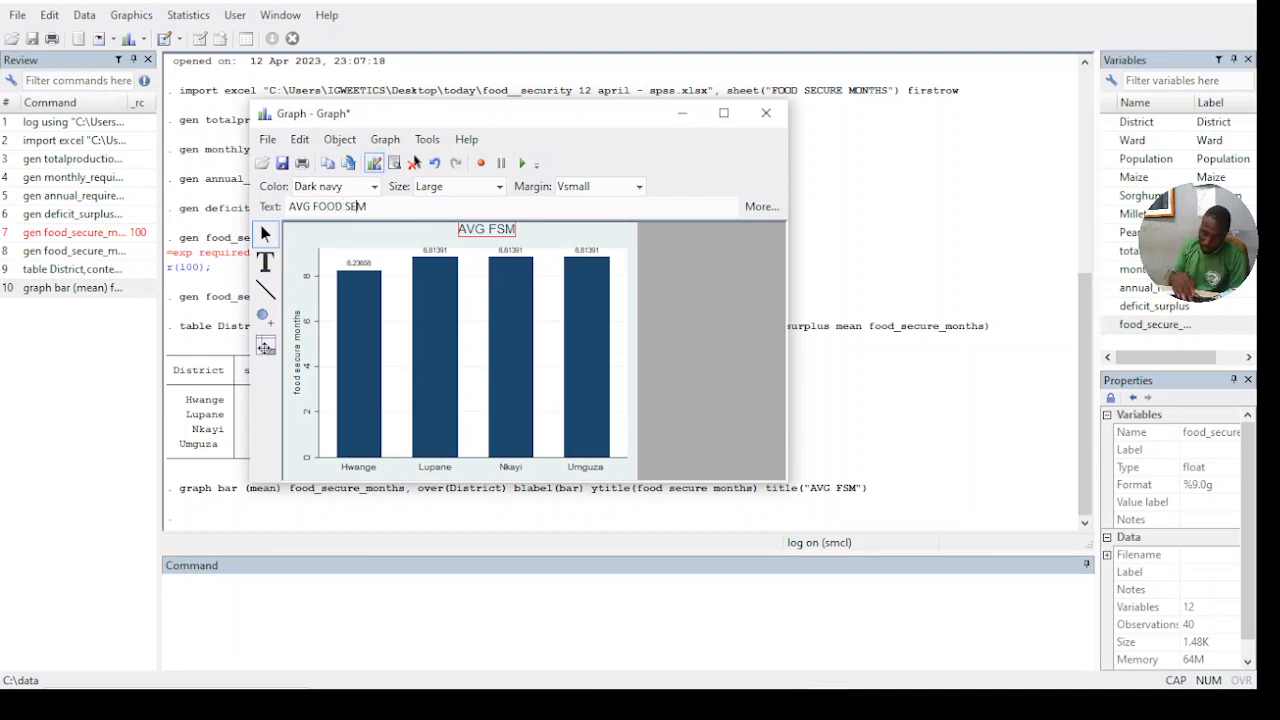
text(E M)
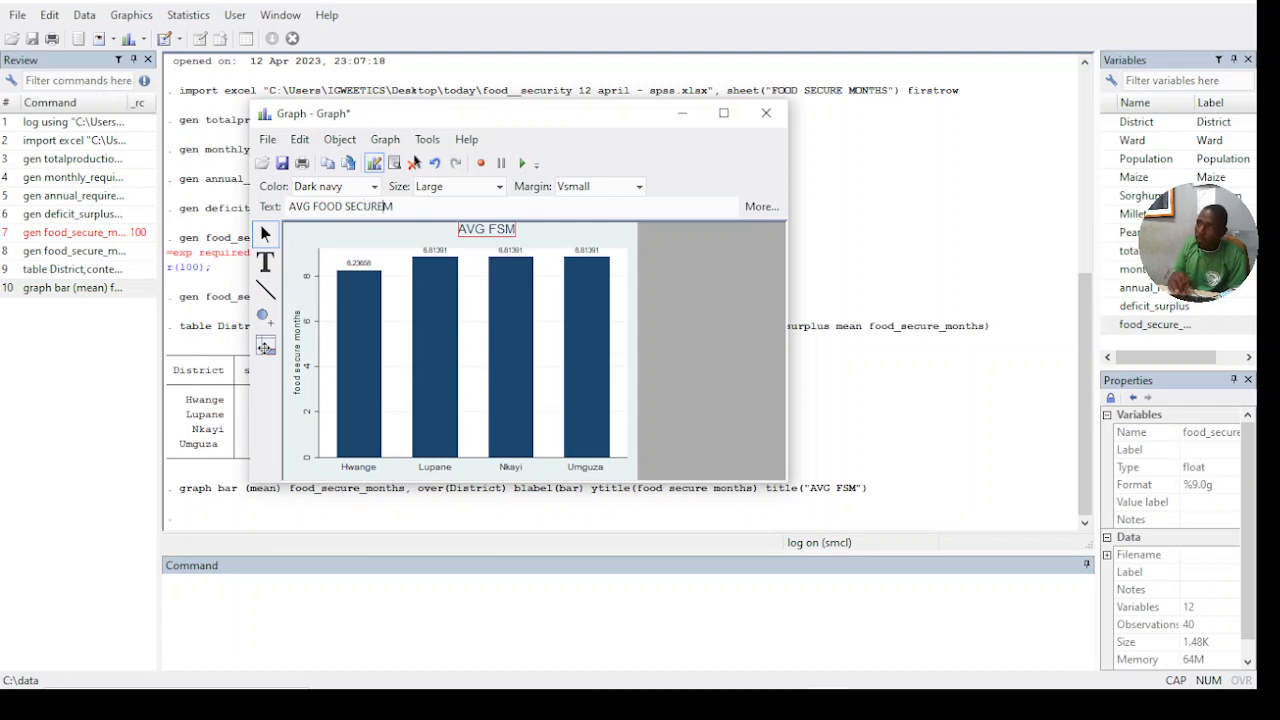
text(ONT)
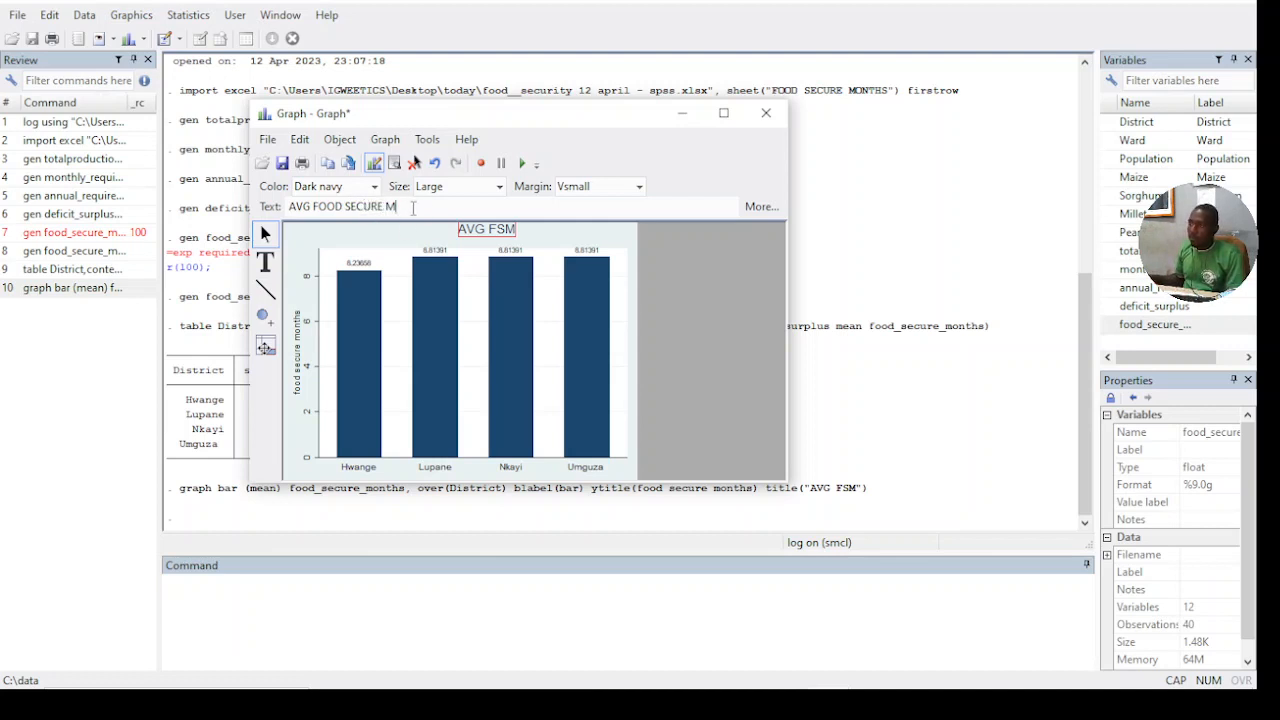
text(HS)
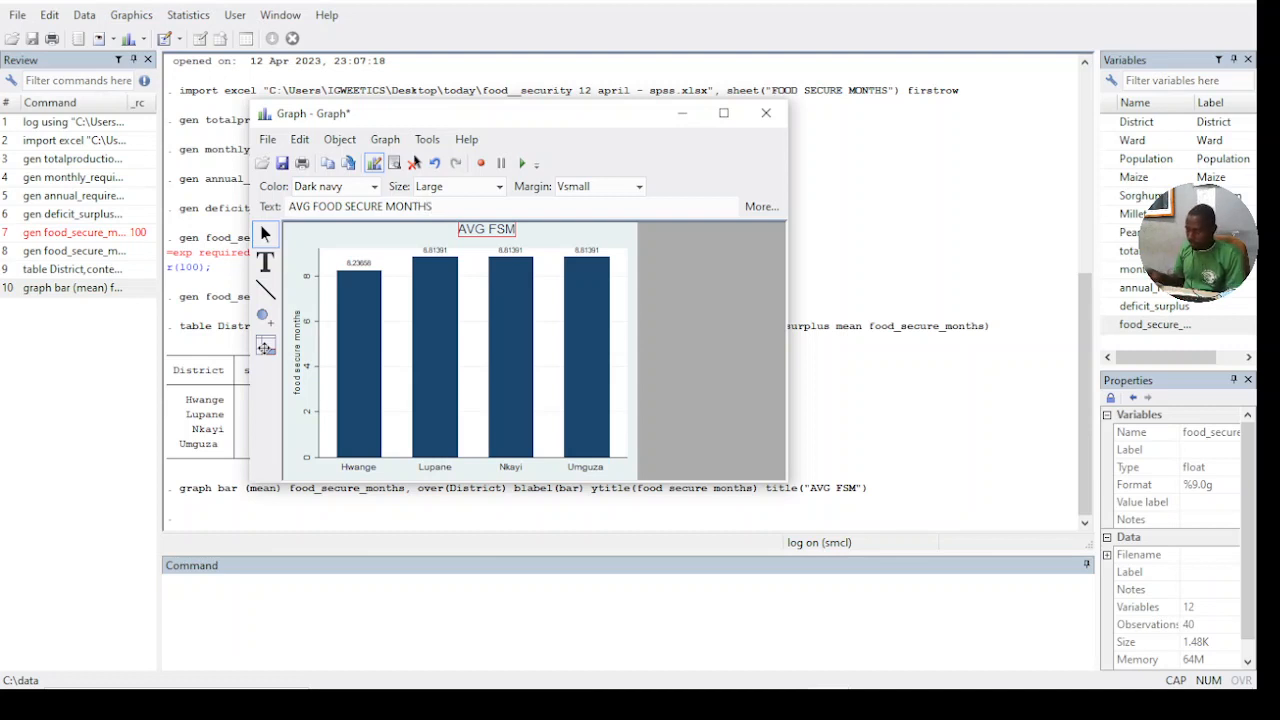
key(Return)
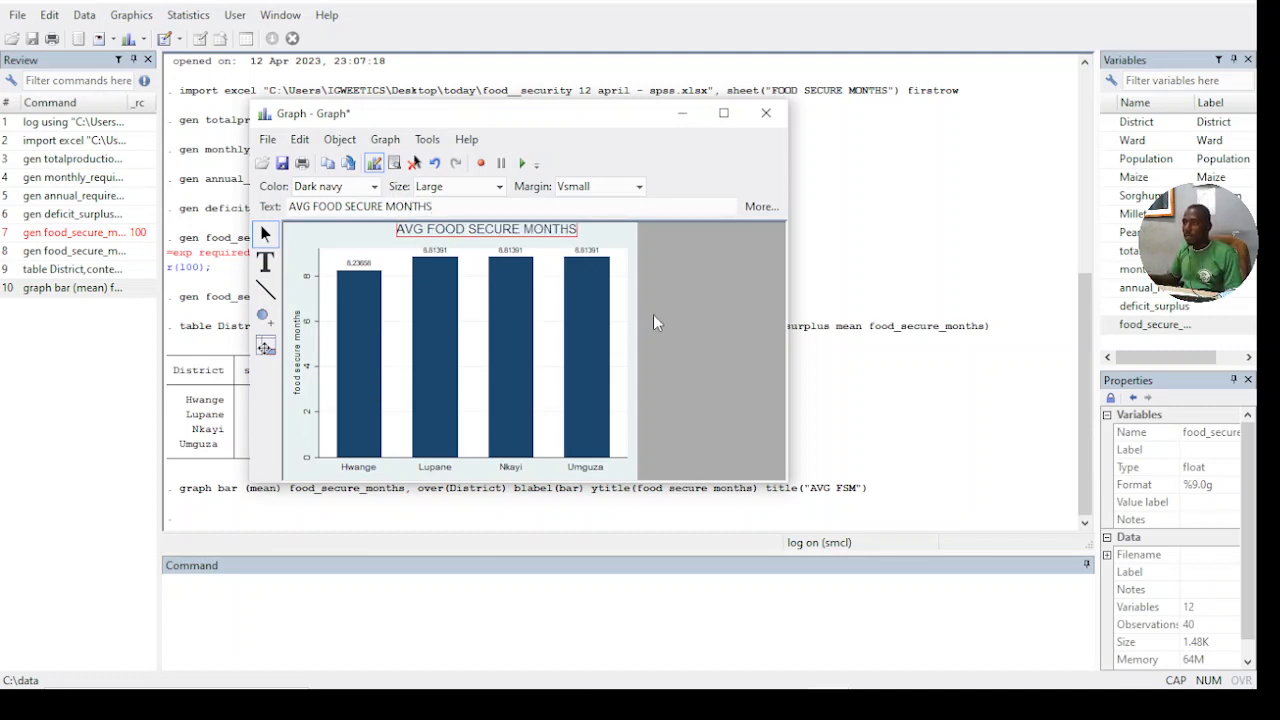
click(437, 313)
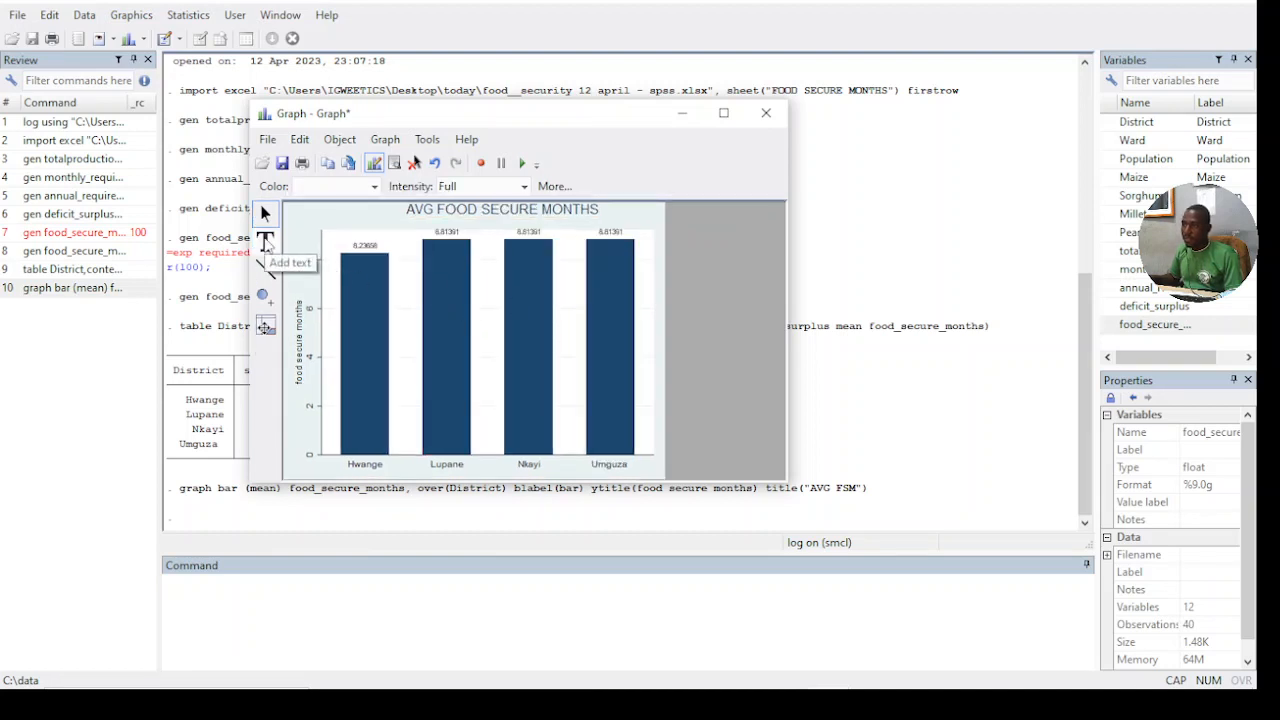
- Add a text box reading "DISTRICT" below the district names on the chart's x axis, keeping the default text style
click(266, 242)
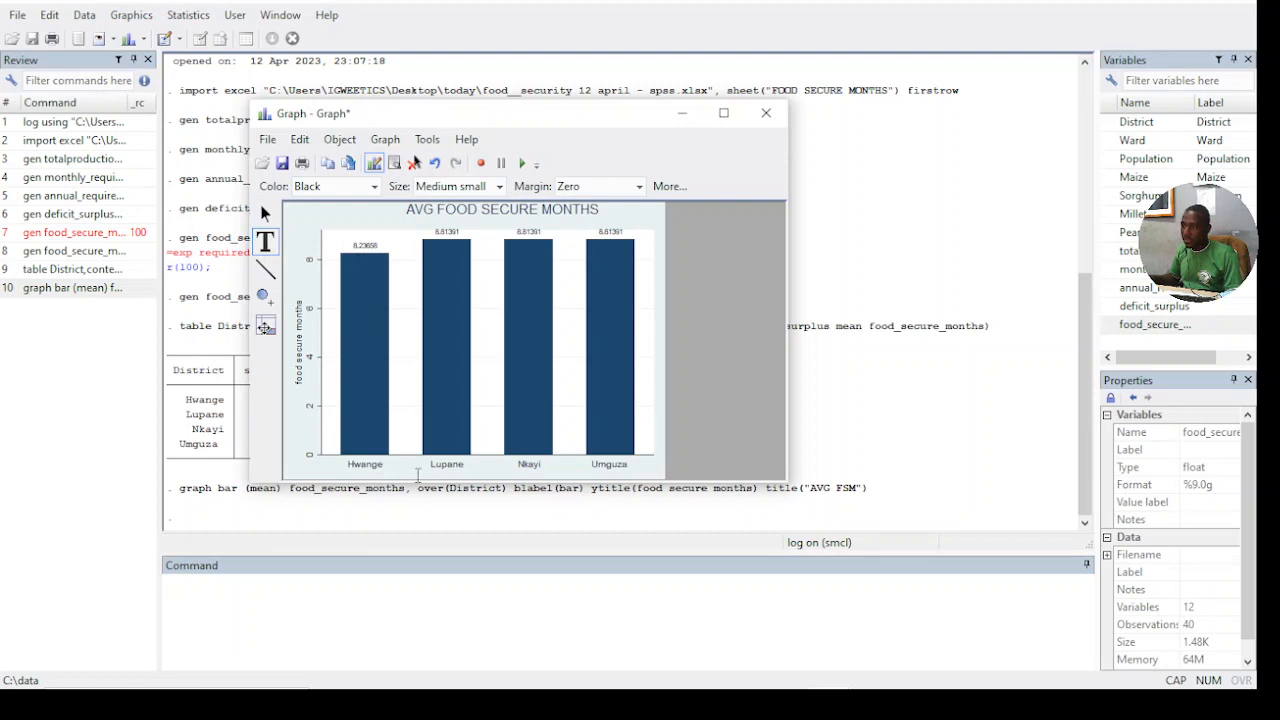
click(418, 474)
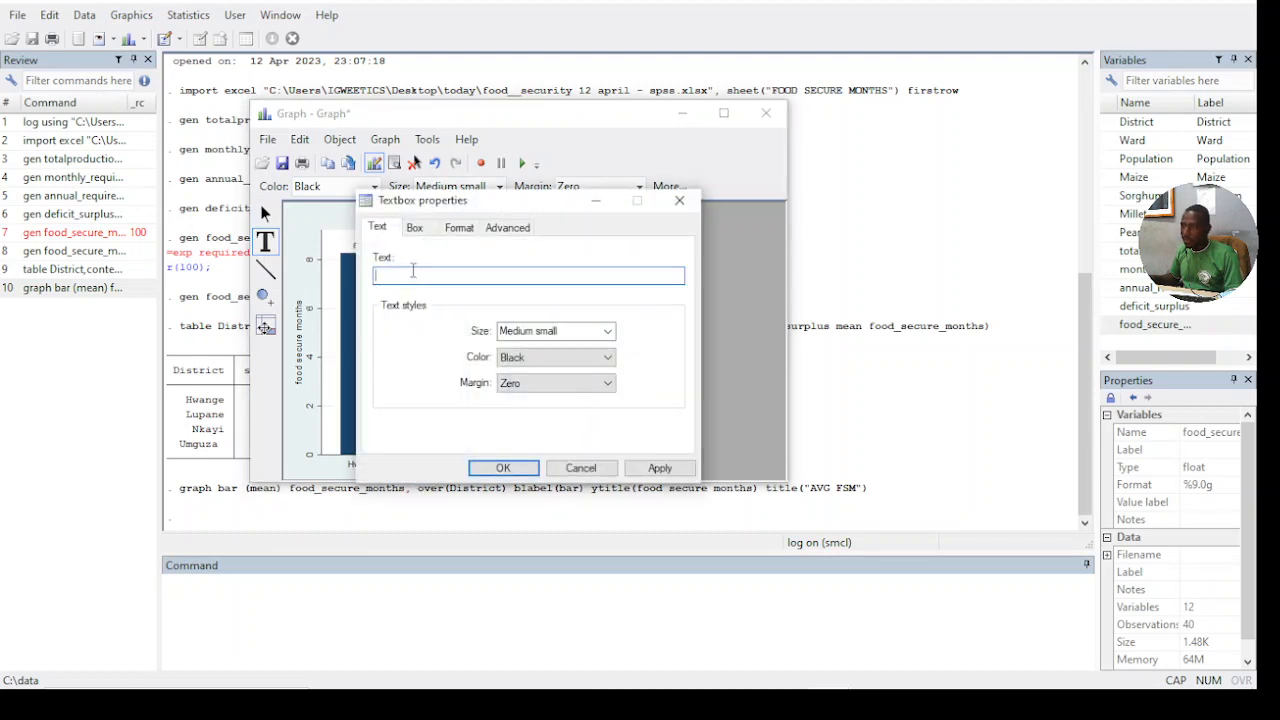
text(DIS)
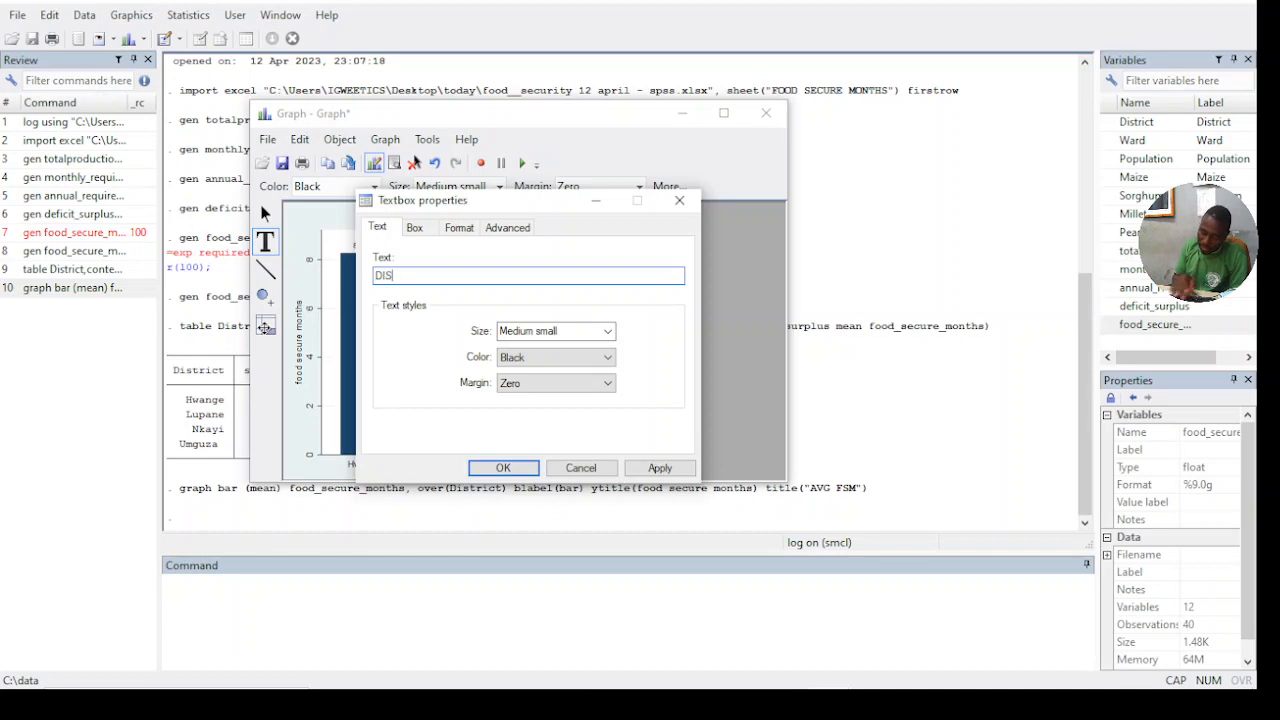
text(TRICT)
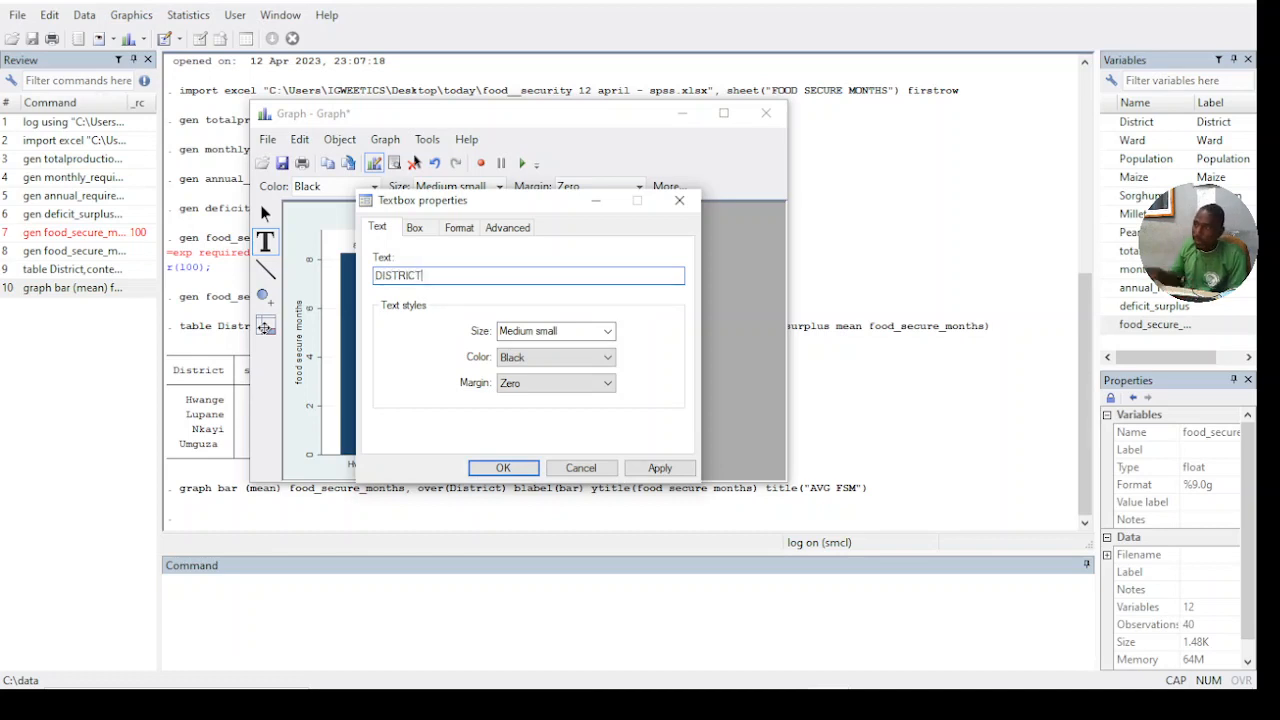
click(497, 467)
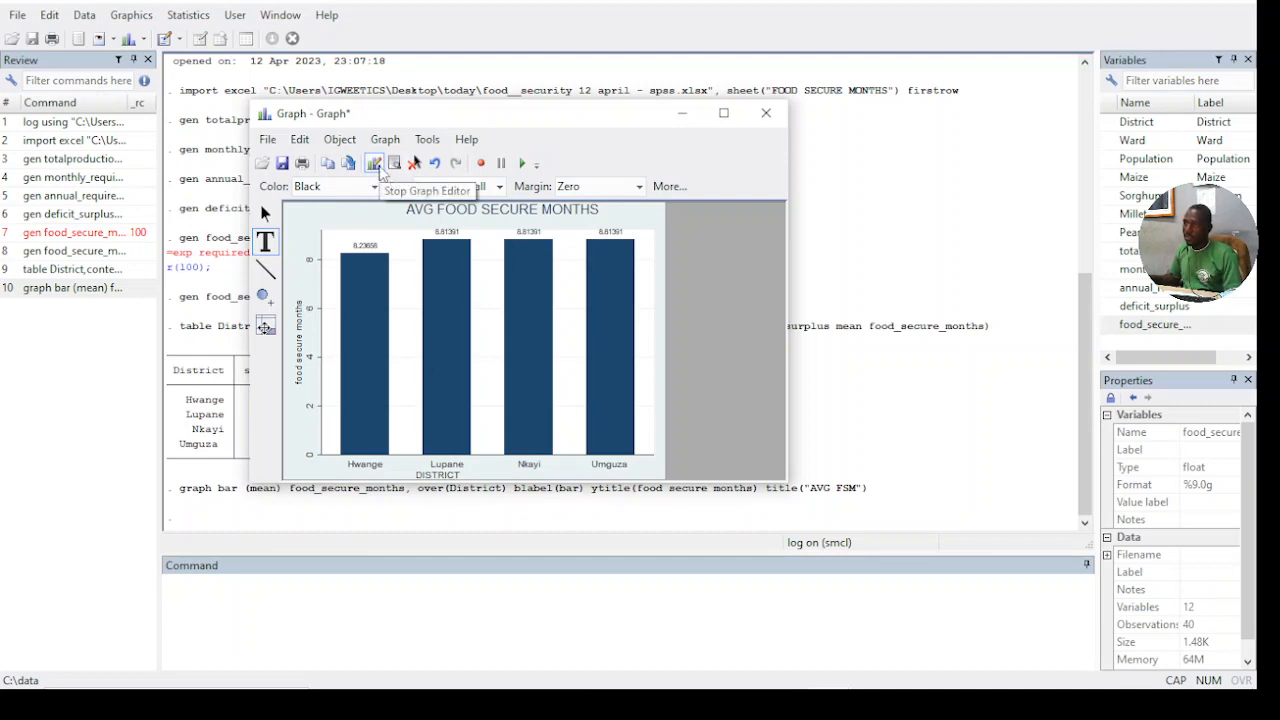
- Stop the Graph Editor and save the changed graph in the today folder as "DISTRICT FOOD SECURE MONTHS"
click(376, 165)
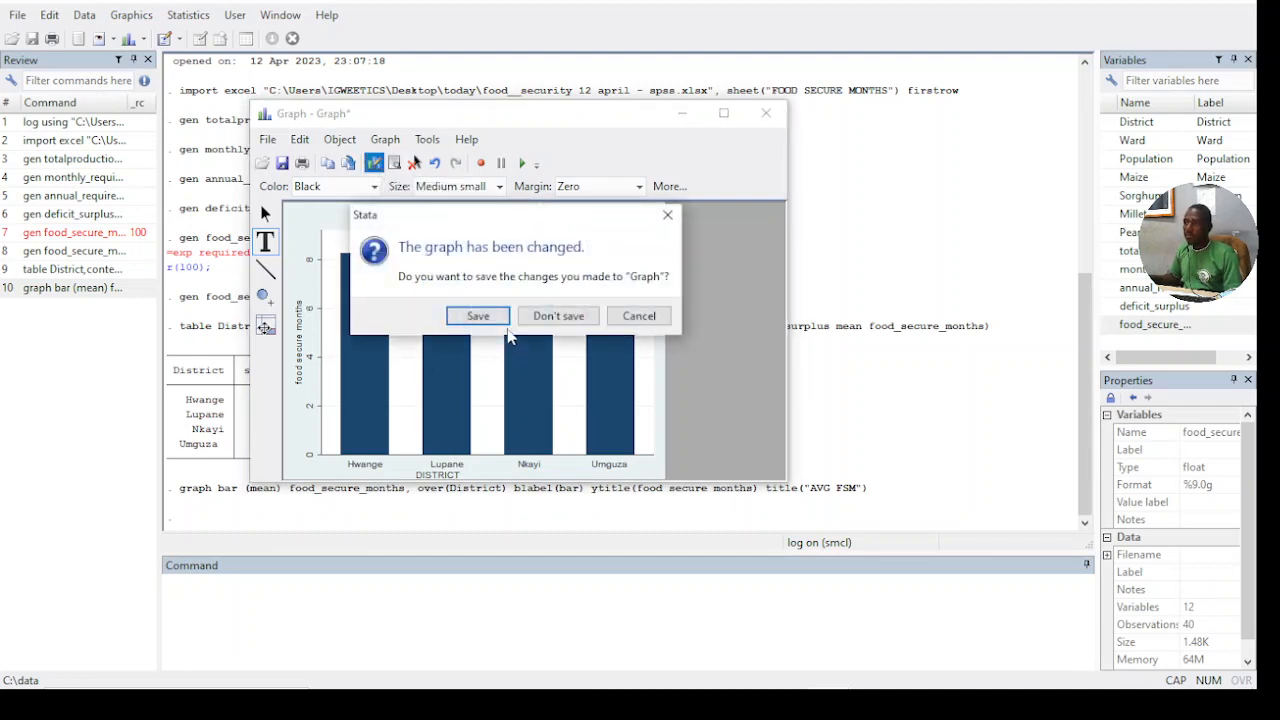
click(503, 323)
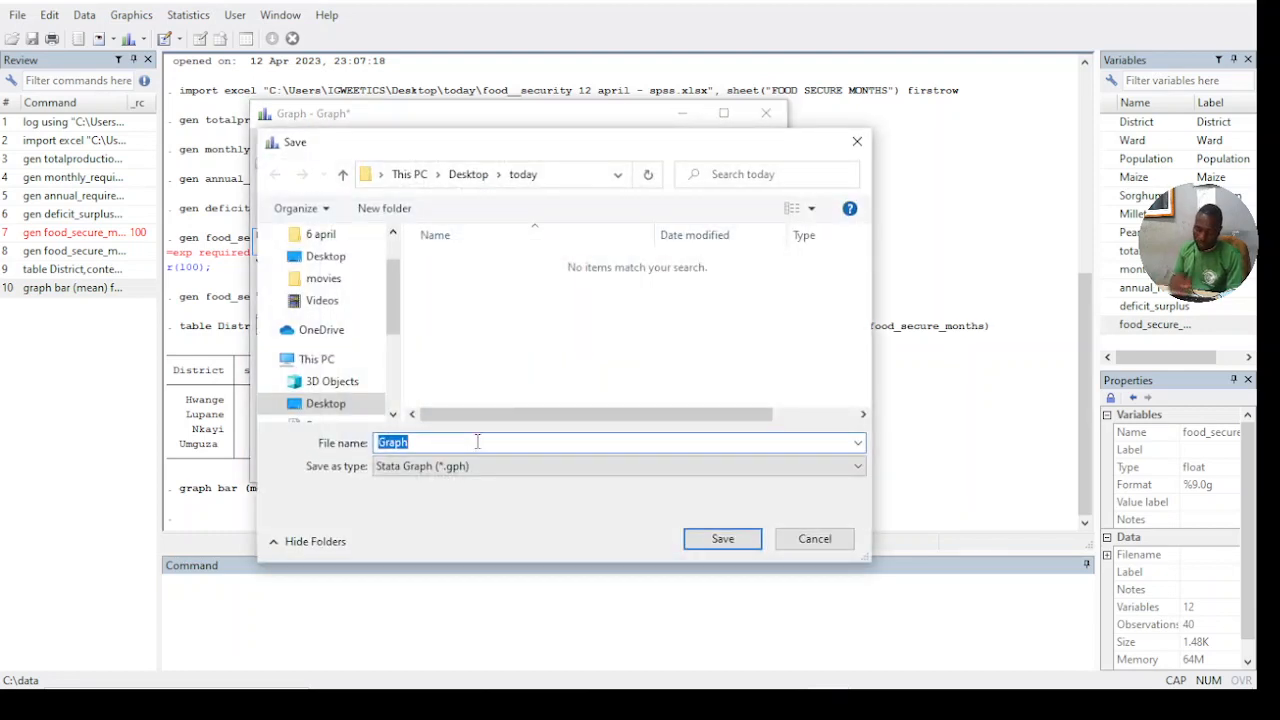
text(DISTRICT FOOD SECURE MONTHS)
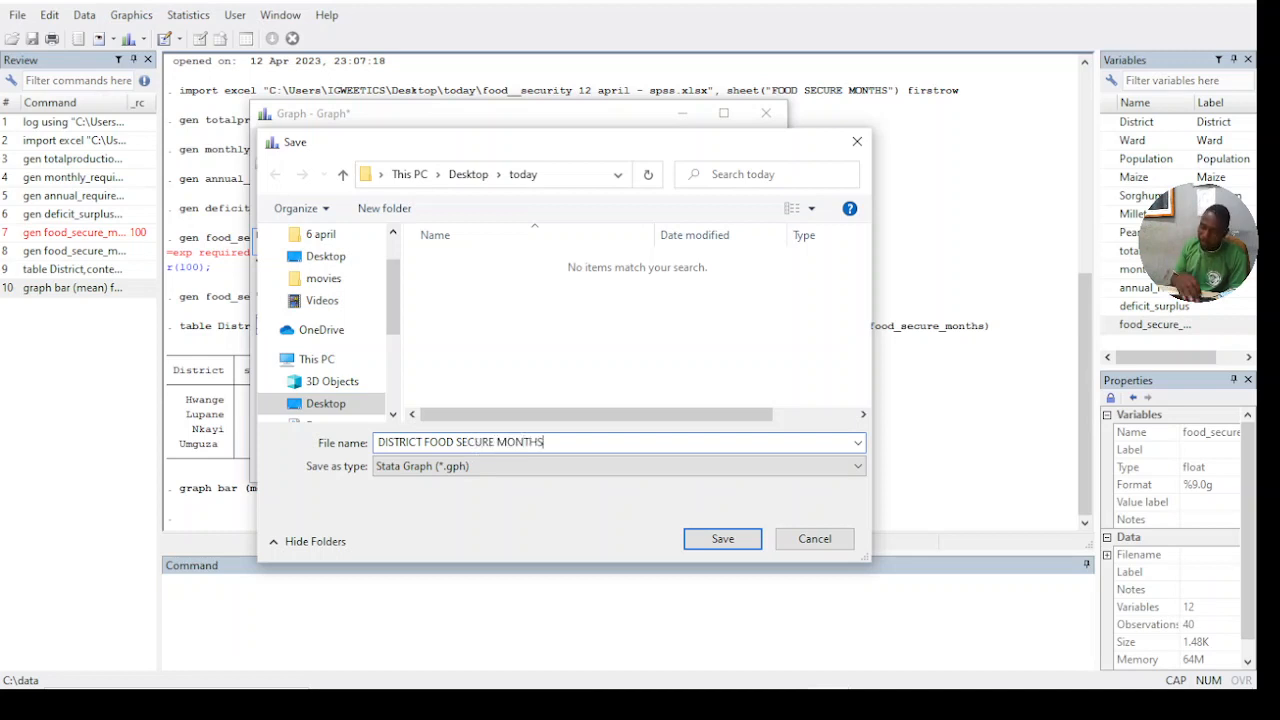
- In a Word document, enter the heading "FSM" with the edited graph pasted below it, separated by blank lines
text(FSM)
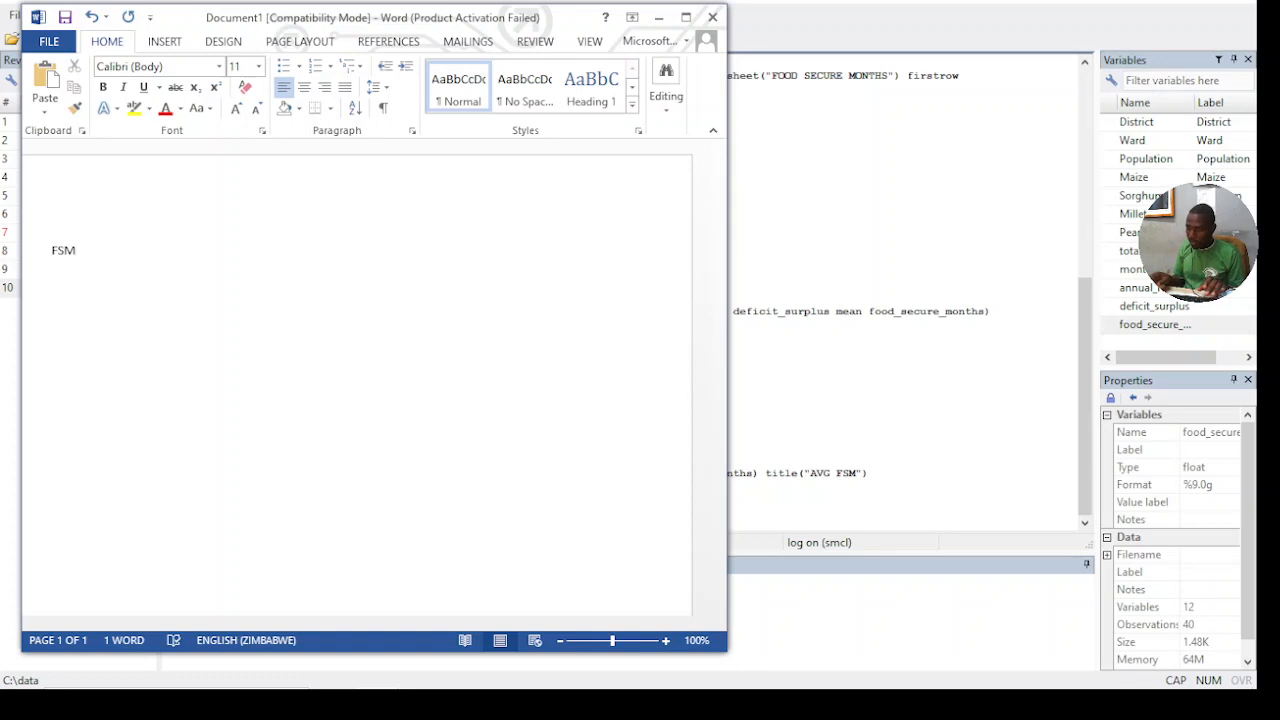
key(Return)
key(ctrl+v)
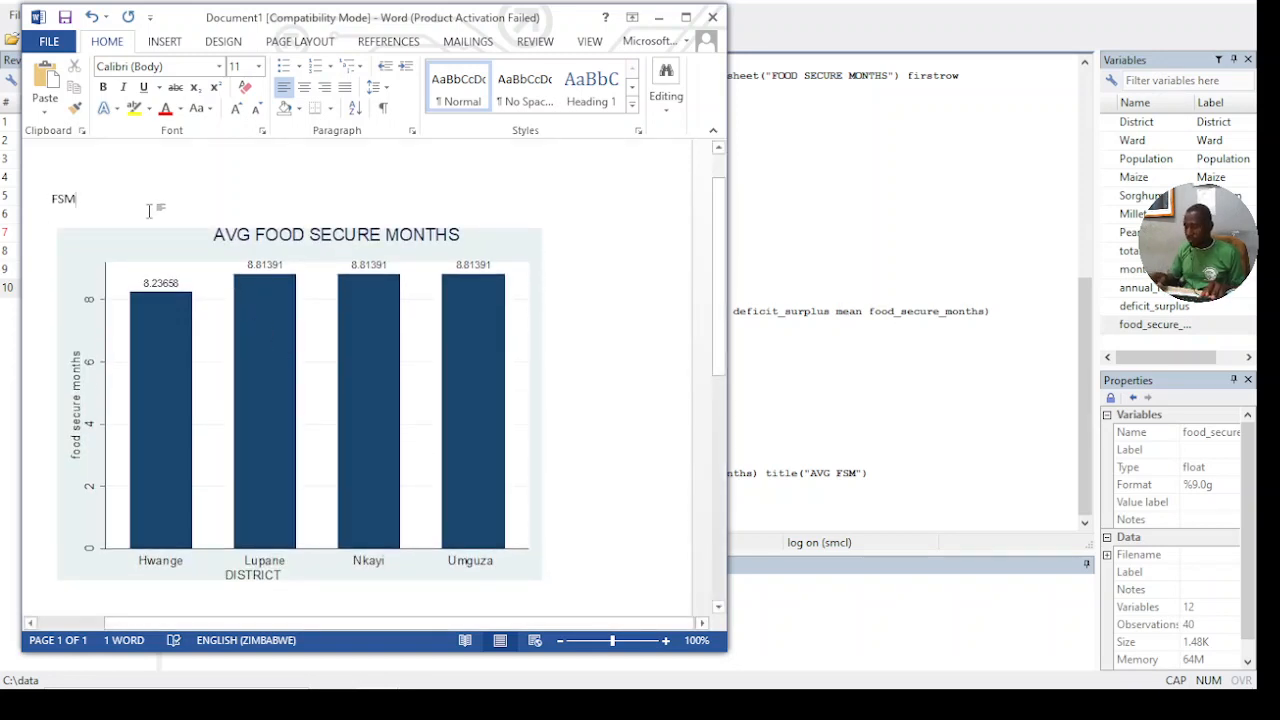
key(Return)
key(Return)
- Copy the District summary table from the Stata results in table format and switch to the Word document
click(965, 220)
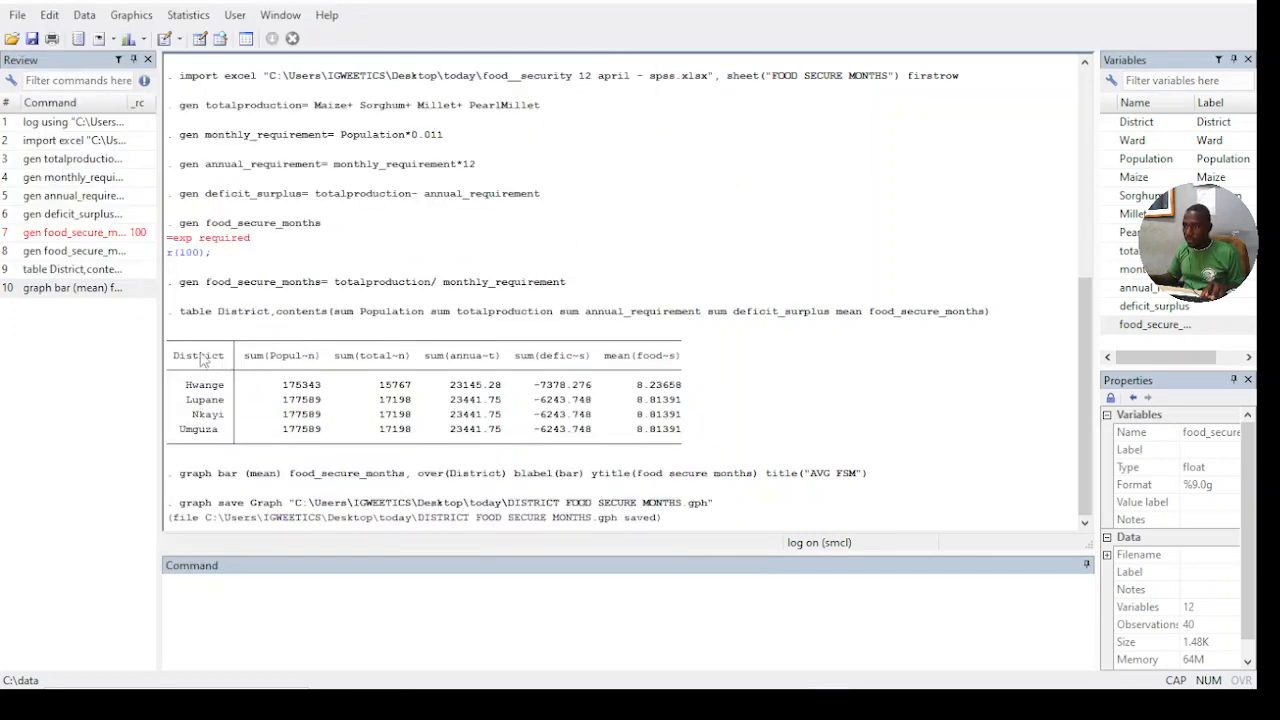
right_click(428, 370)
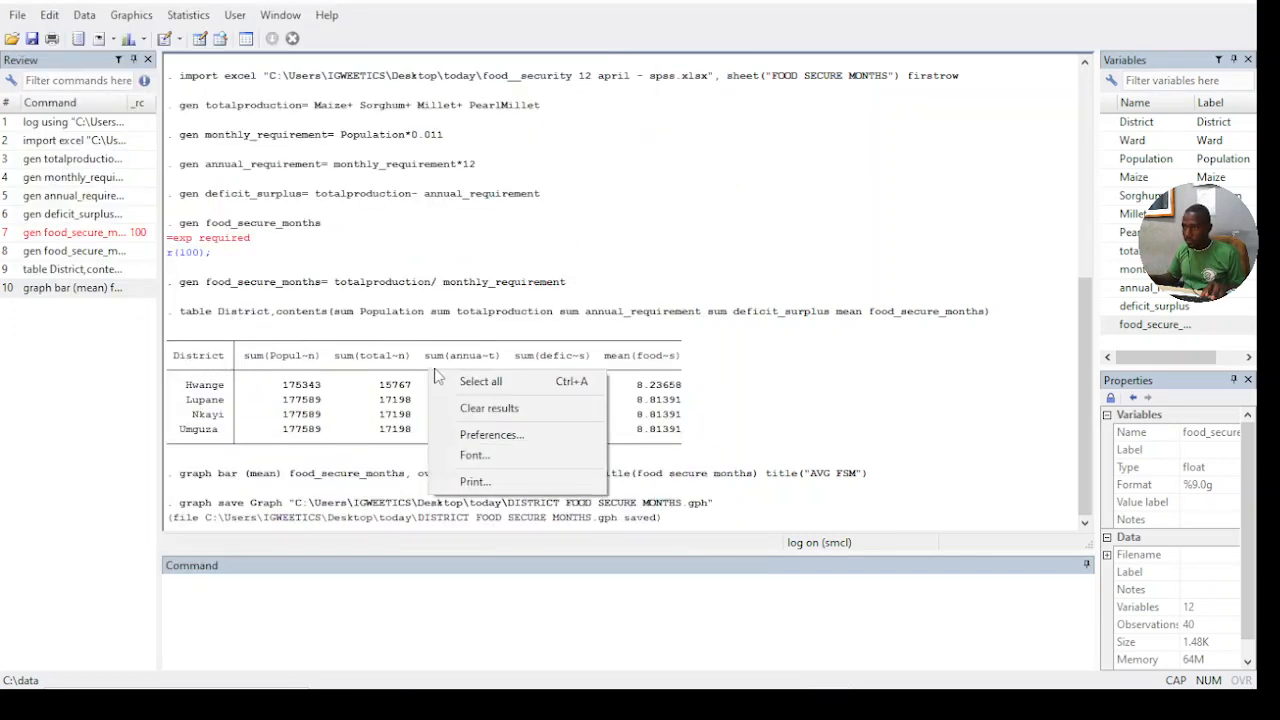
click(386, 416)
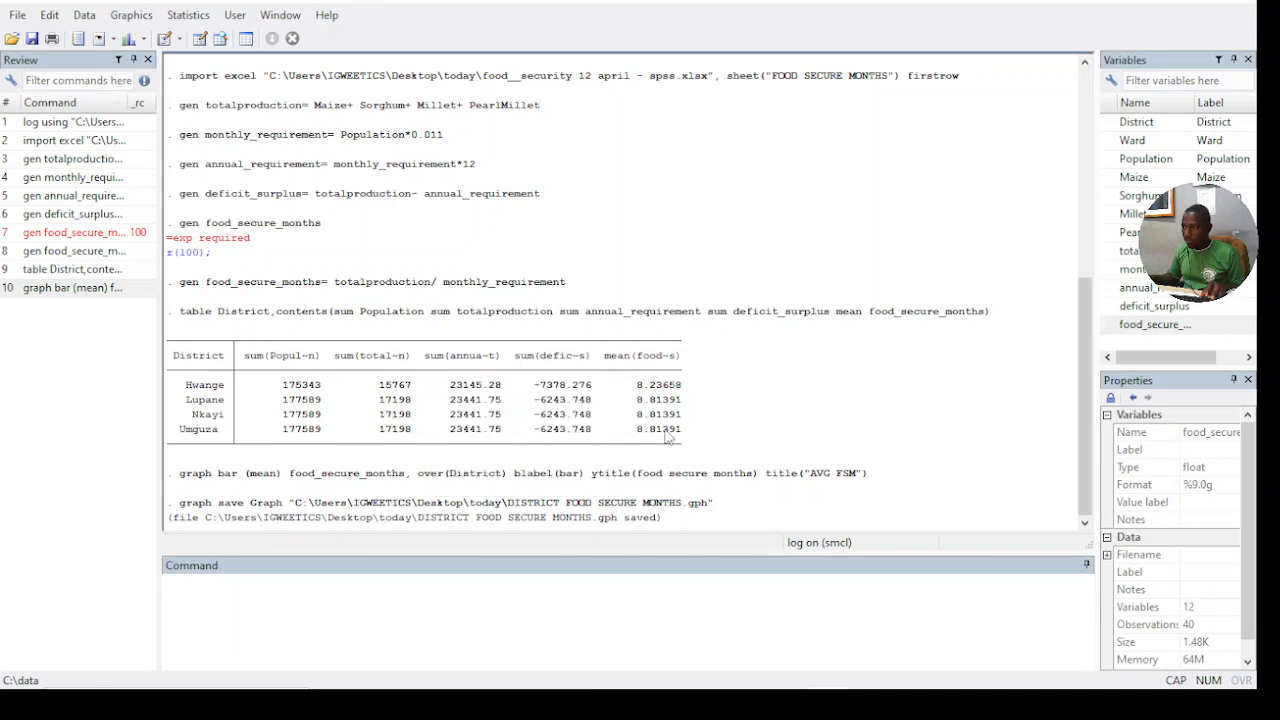
drag(670, 438, 166, 342)
right_click(257, 361)
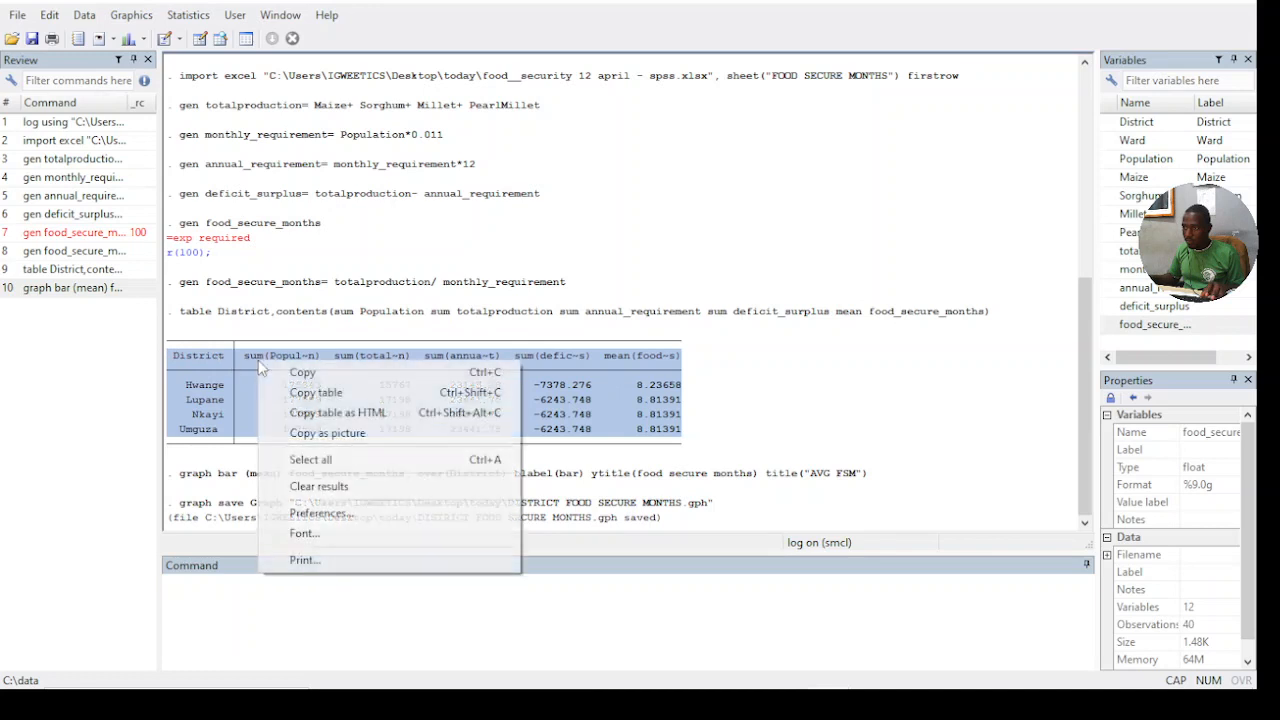
click(309, 393)
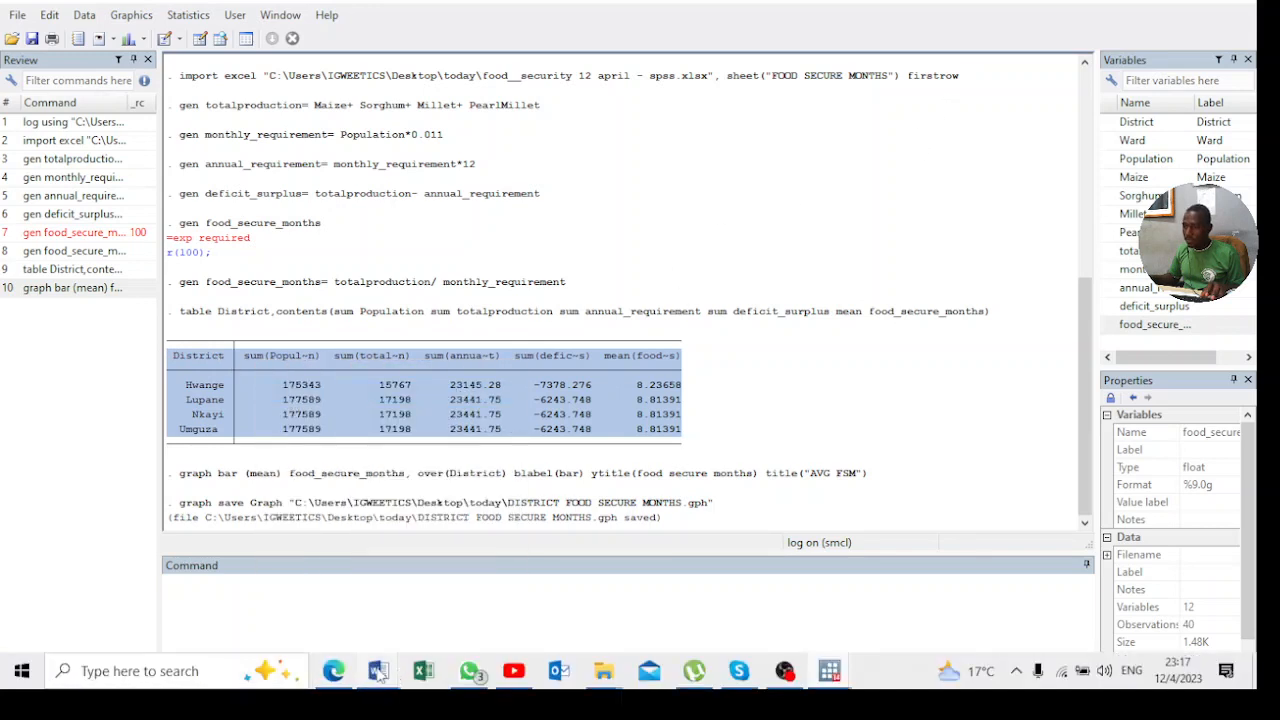
mouse_move(378, 670)
click(438, 600)
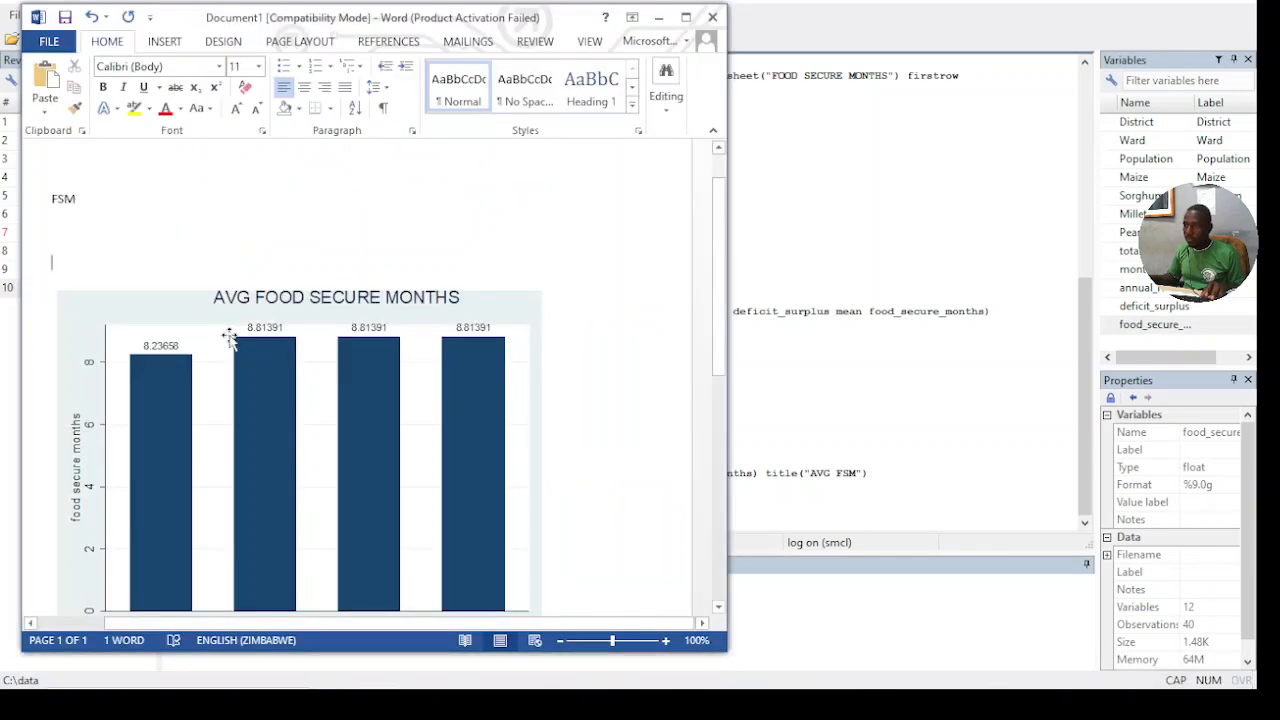
- Try pasting the copied summary table between the FSM heading and the chart, undoing each paste
click(206, 255)
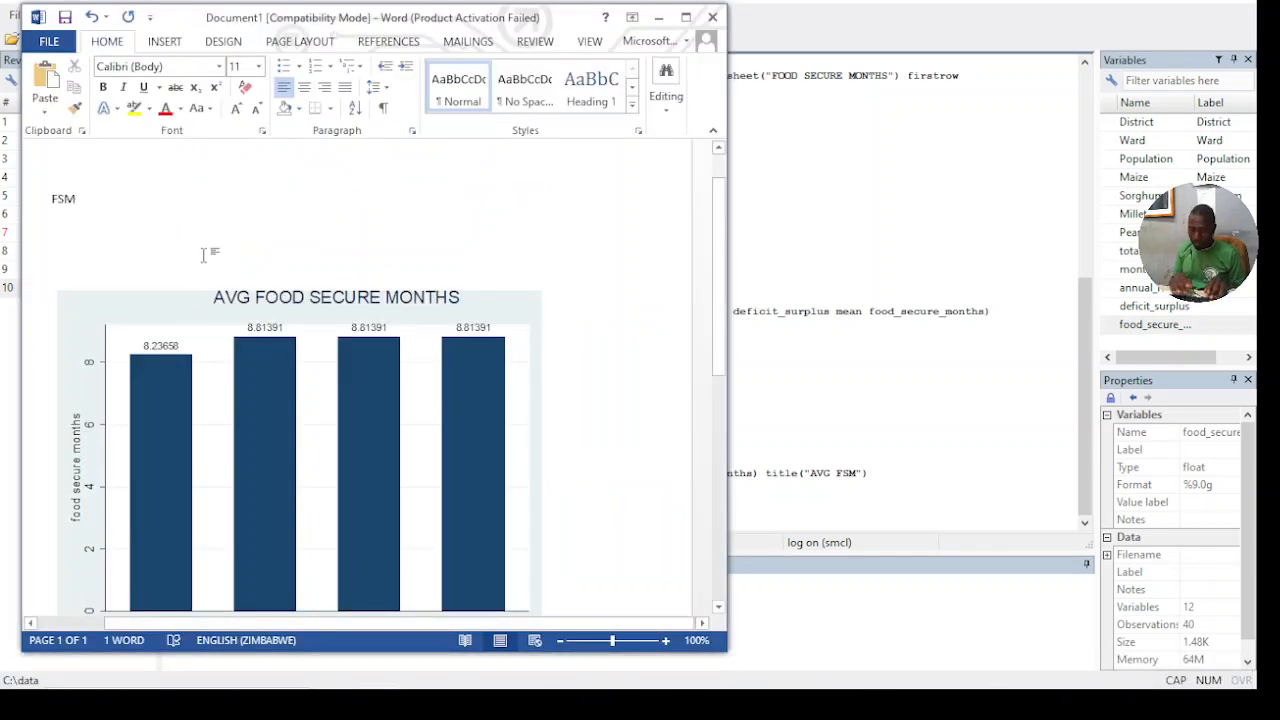
key(ctrl+v)
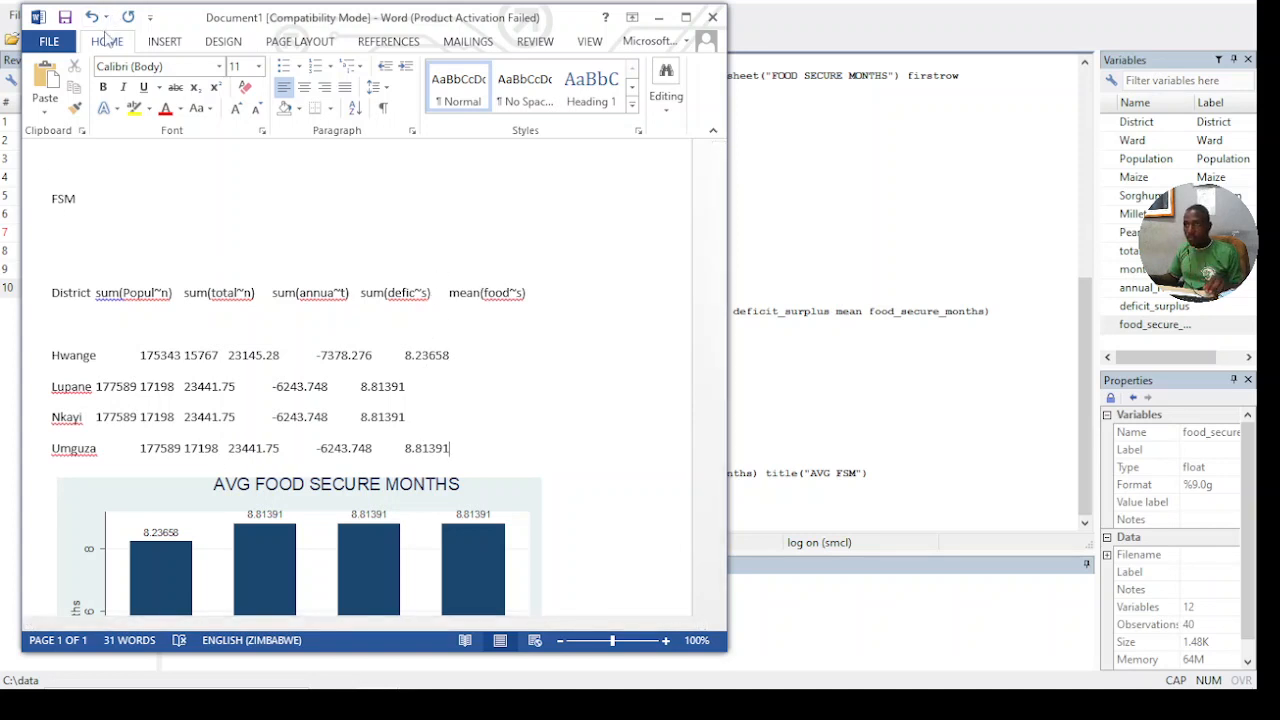
click(91, 17)
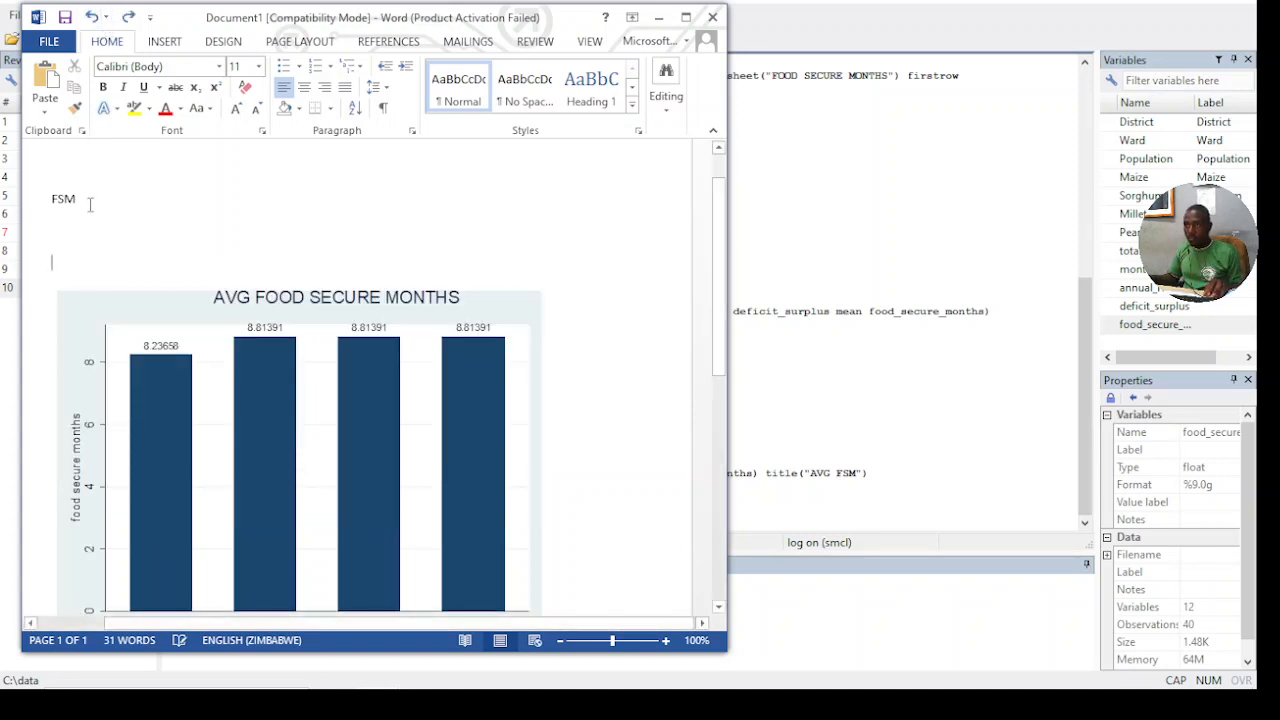
right_click(66, 262)
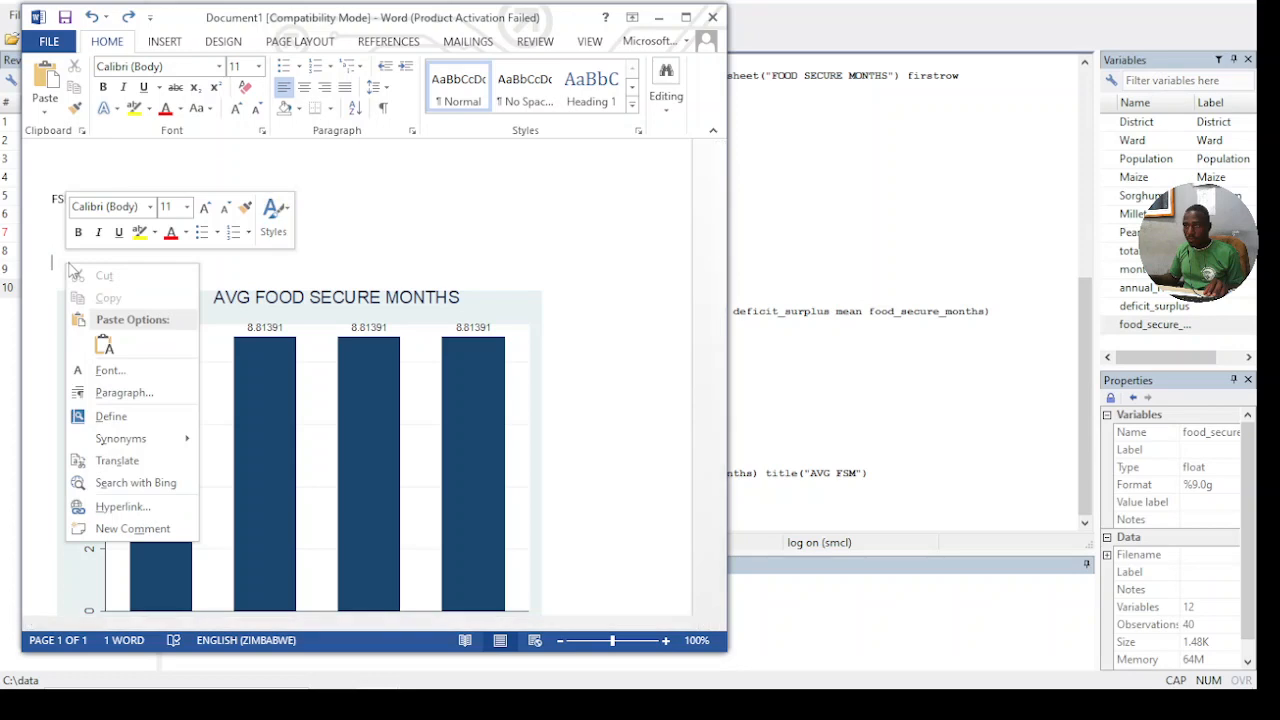
click(104, 345)
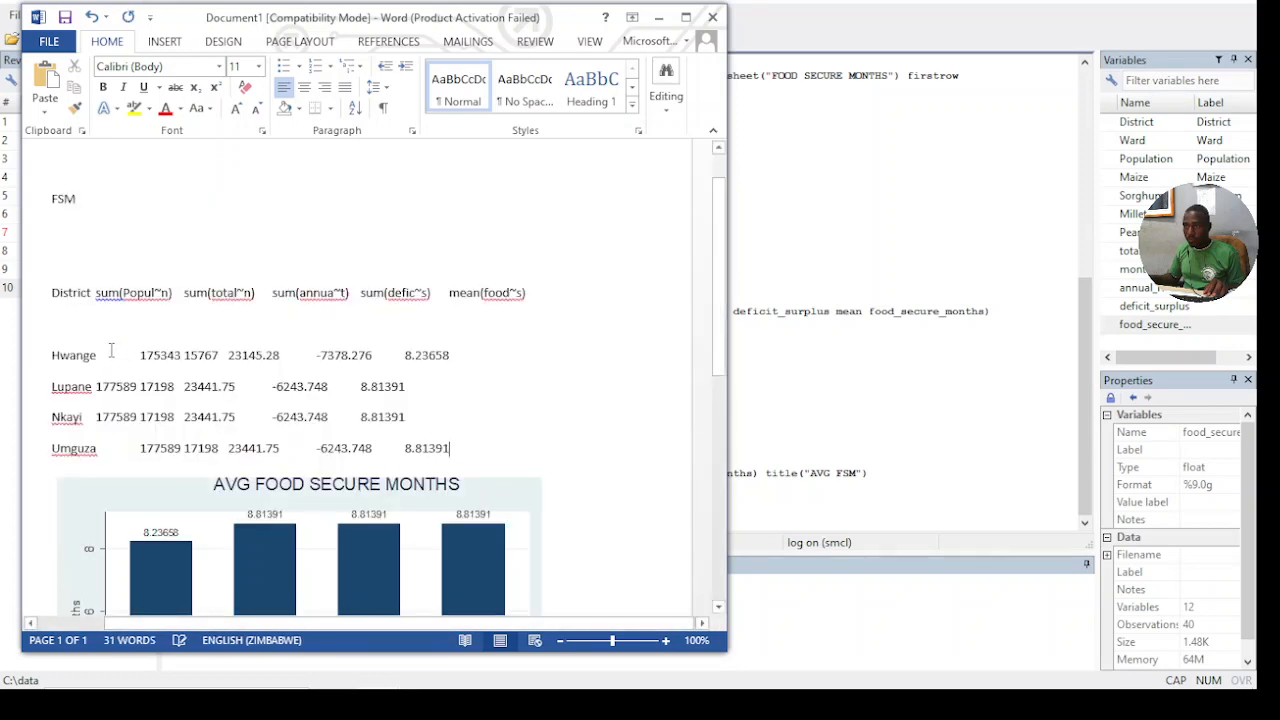
key(ctrl+z)
- Paste the District summary table as plain text below the chart in the Word document
scroll(250, 550, down, 3)
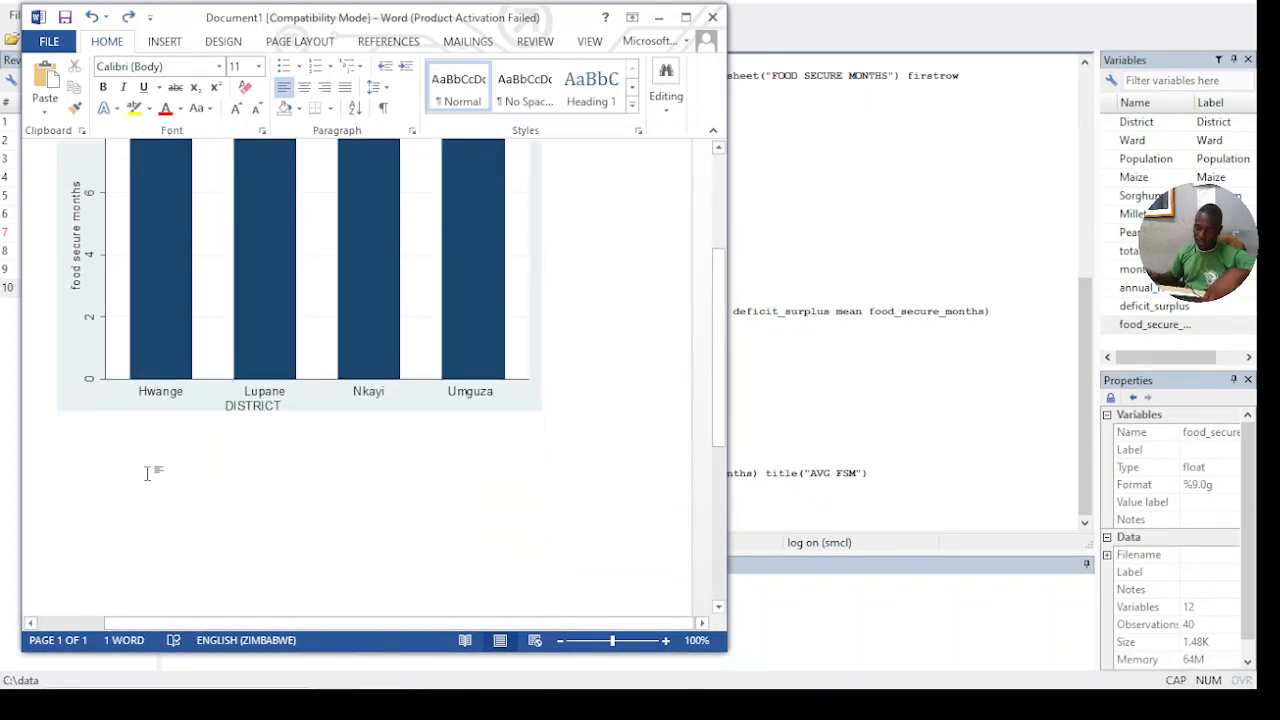
key(ctrl+v)
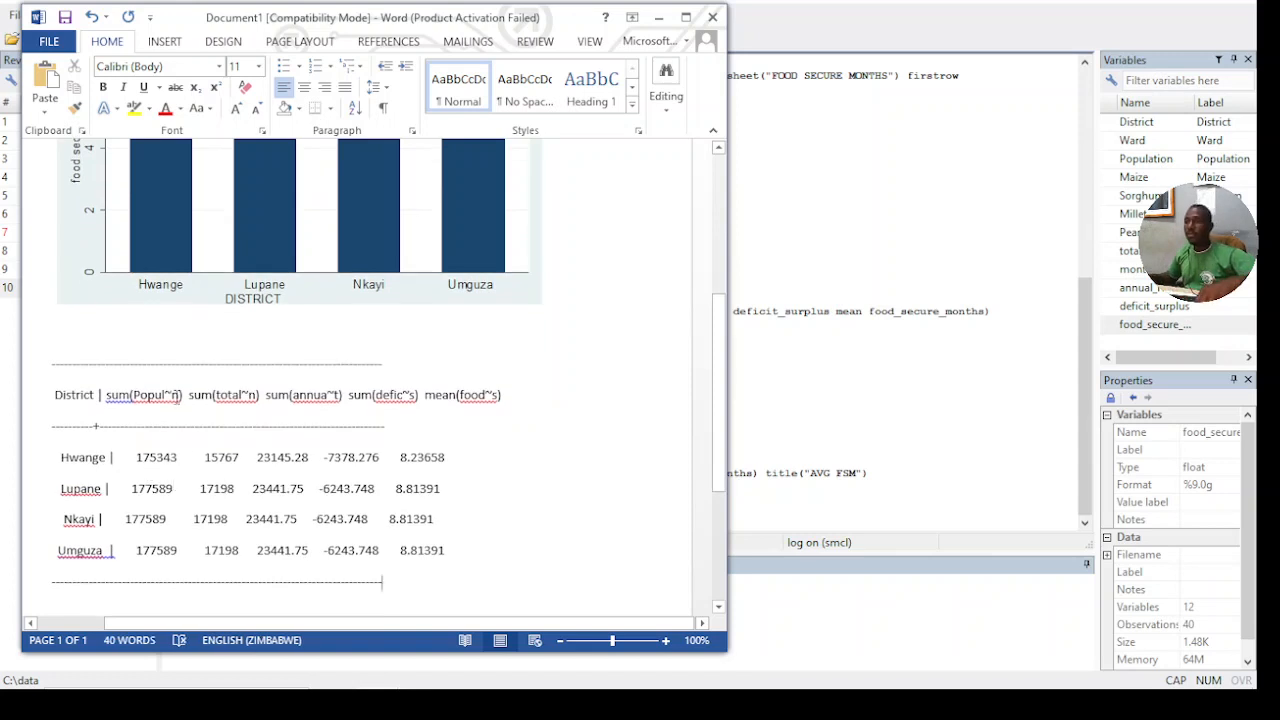
- Review the pasted District summary table against the average food secure months chart in the Word document
scroll(134, 405, down, 2)
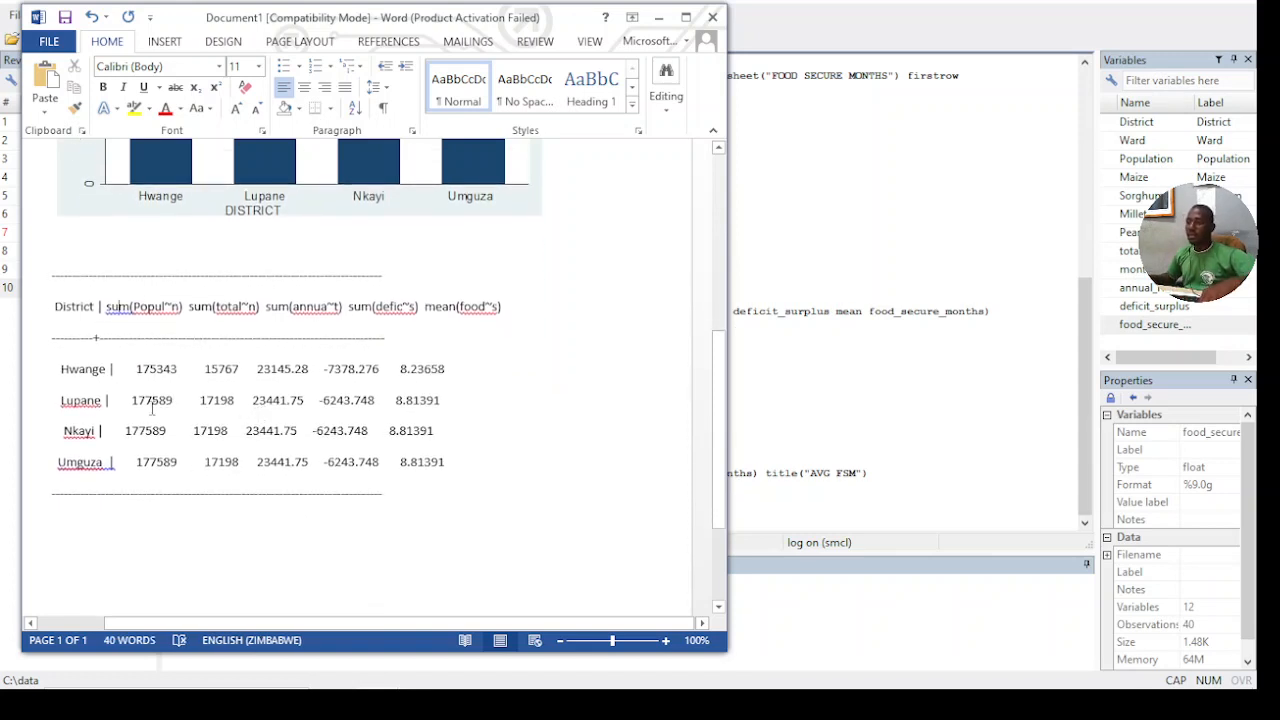
scroll(131, 405, down, 2)
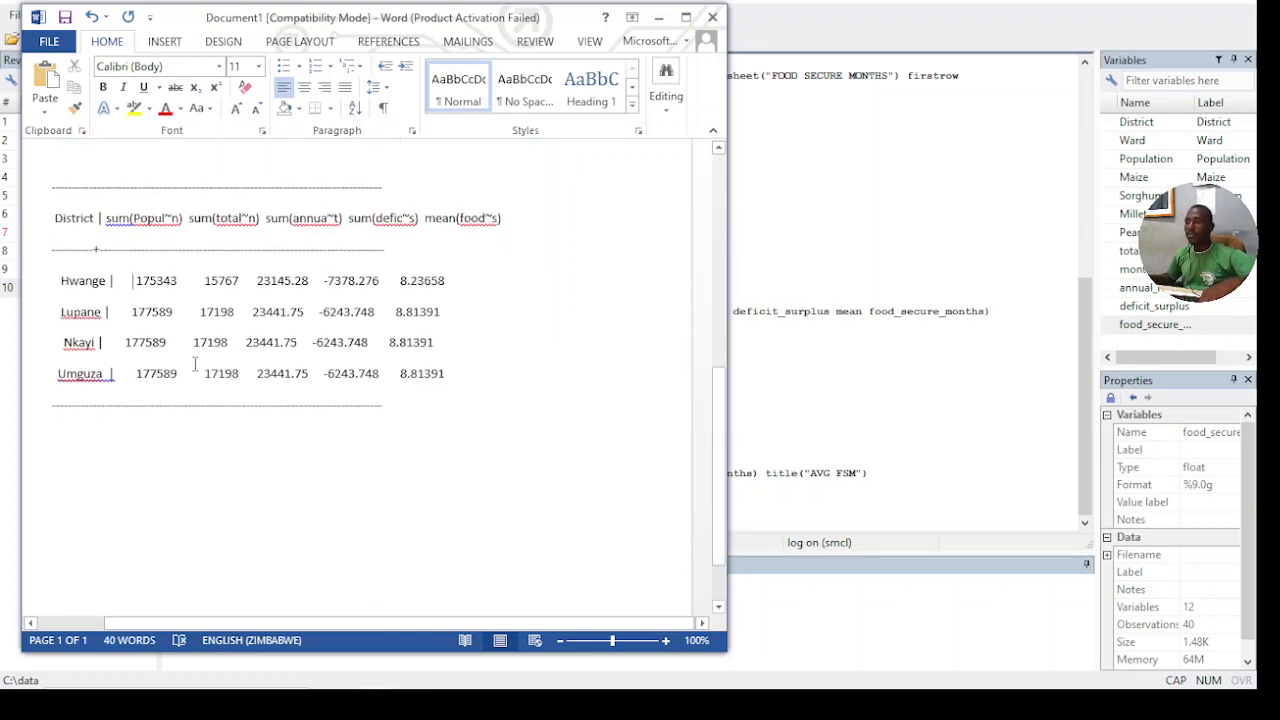
drag(160, 223, 165, 342)
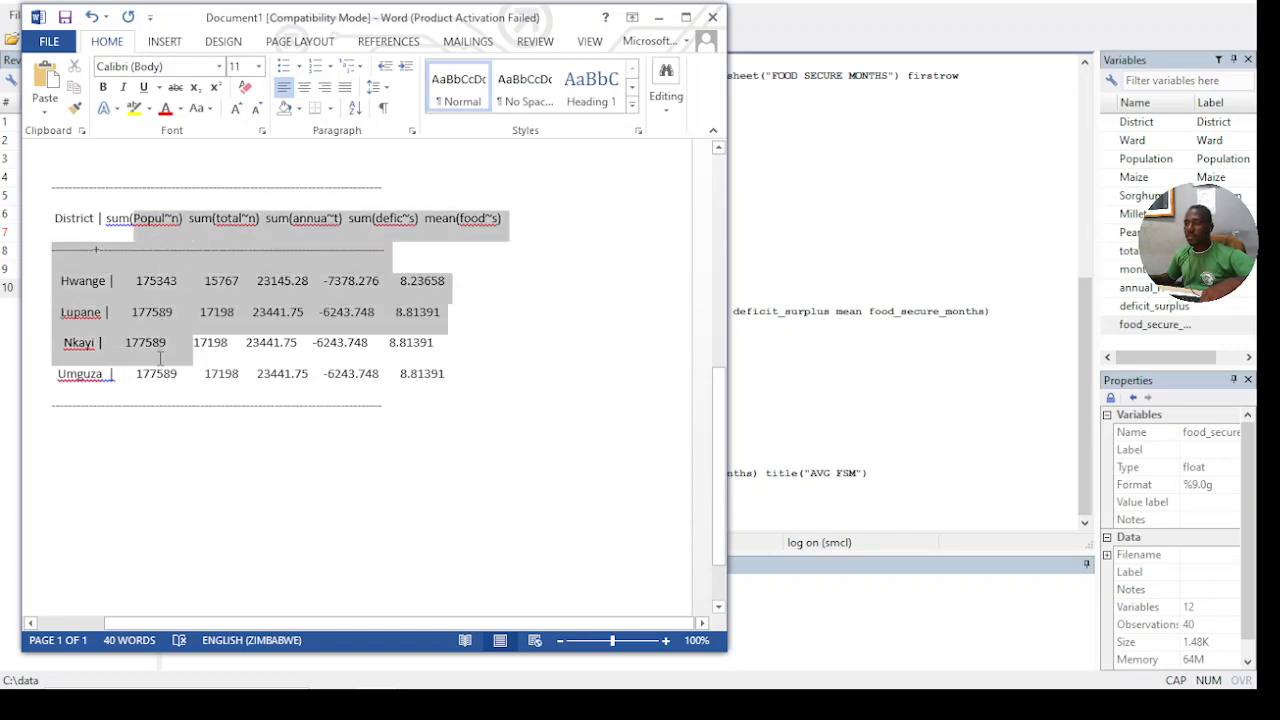
click(165, 342)
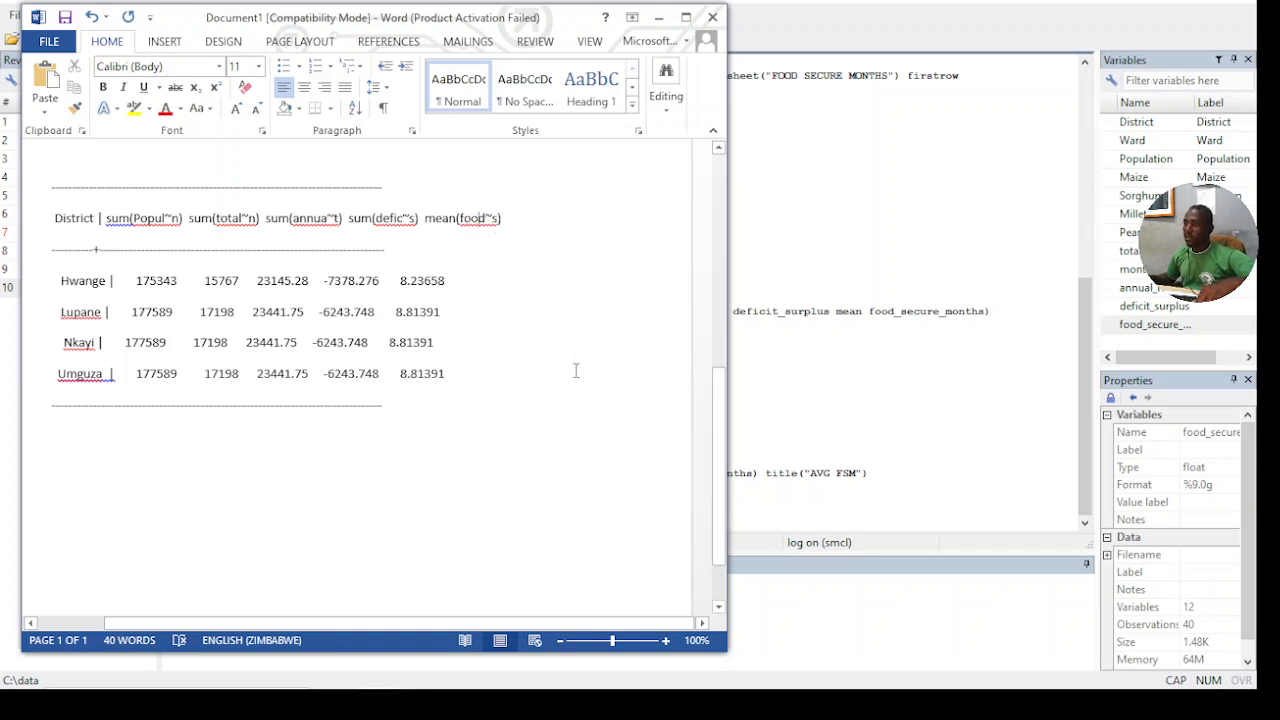
scroll(577, 365, down, 2)
scroll(468, 347, up, 3)
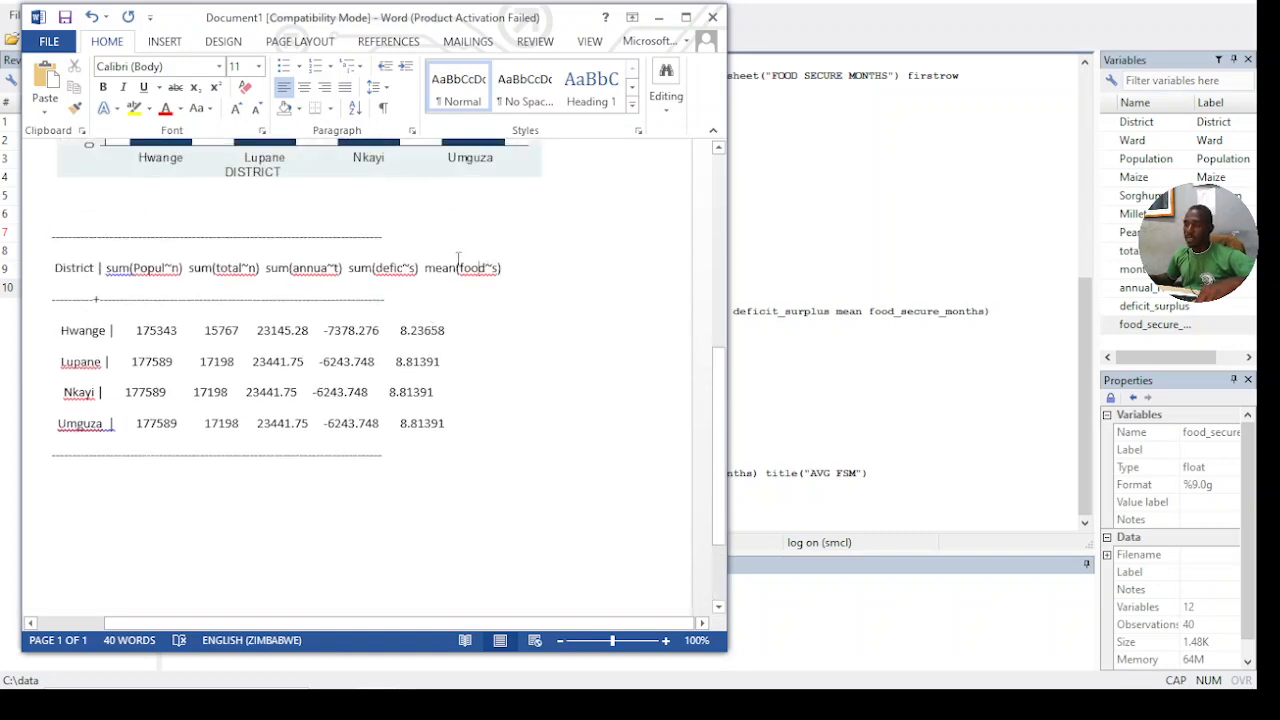
scroll(470, 255, up, 8)
scroll(390, 222, down, 3)
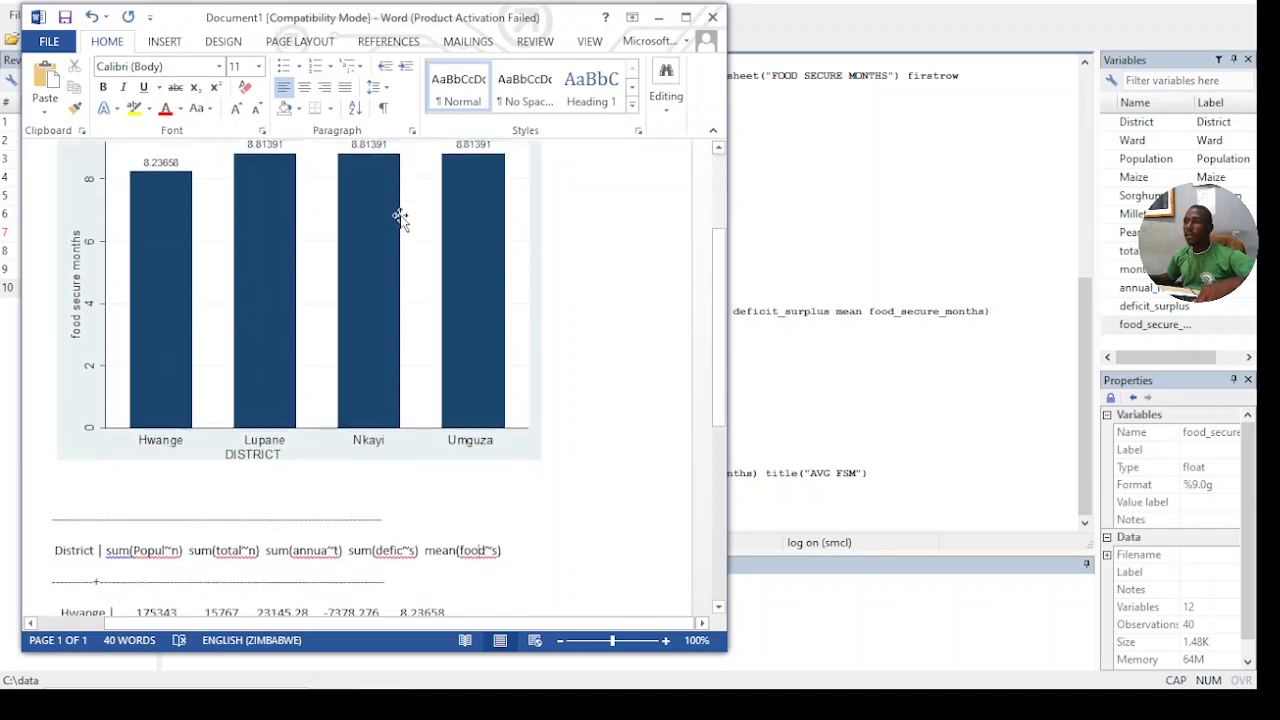
scroll(400, 220, down, 7)
scroll(268, 250, up, 4)
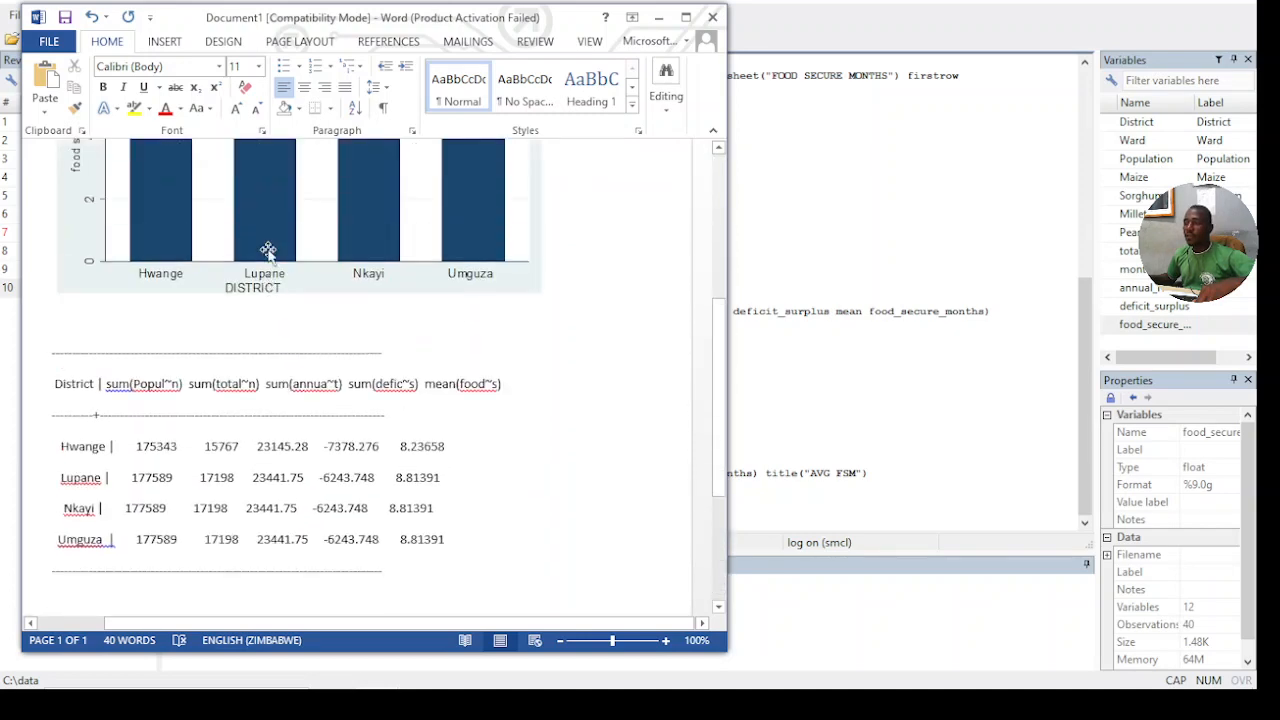
scroll(268, 250, up, 5)
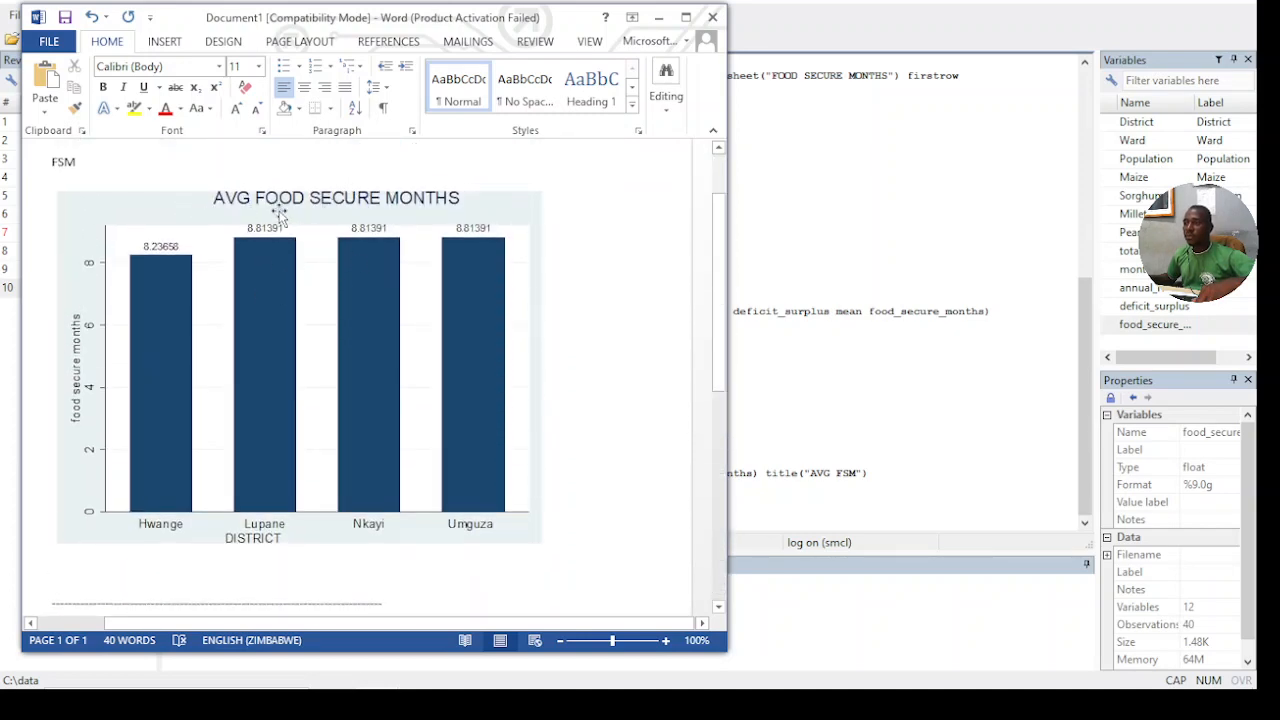
scroll(370, 370, down, 7)
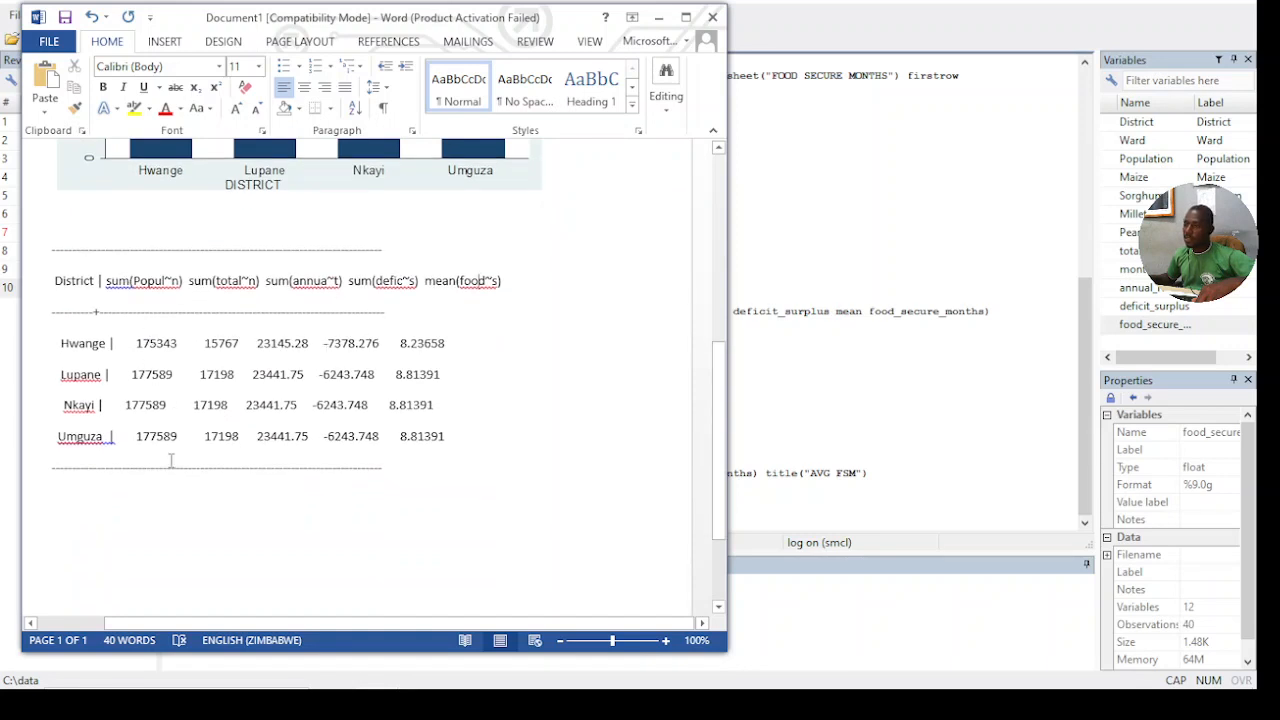
scroll(277, 444, down, 3)
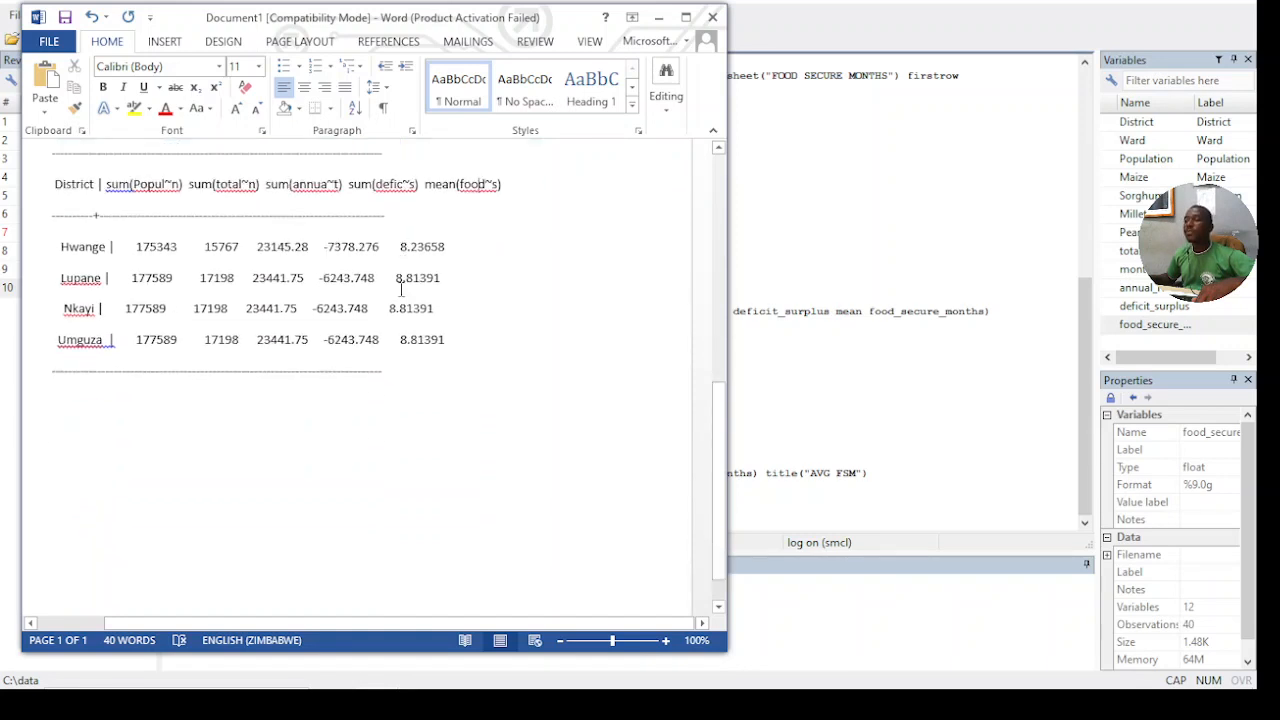
- Switch back to Stata and, in the bar chart settings, clear the first plotted variable and set its statistic to Sum
click(661, 18)
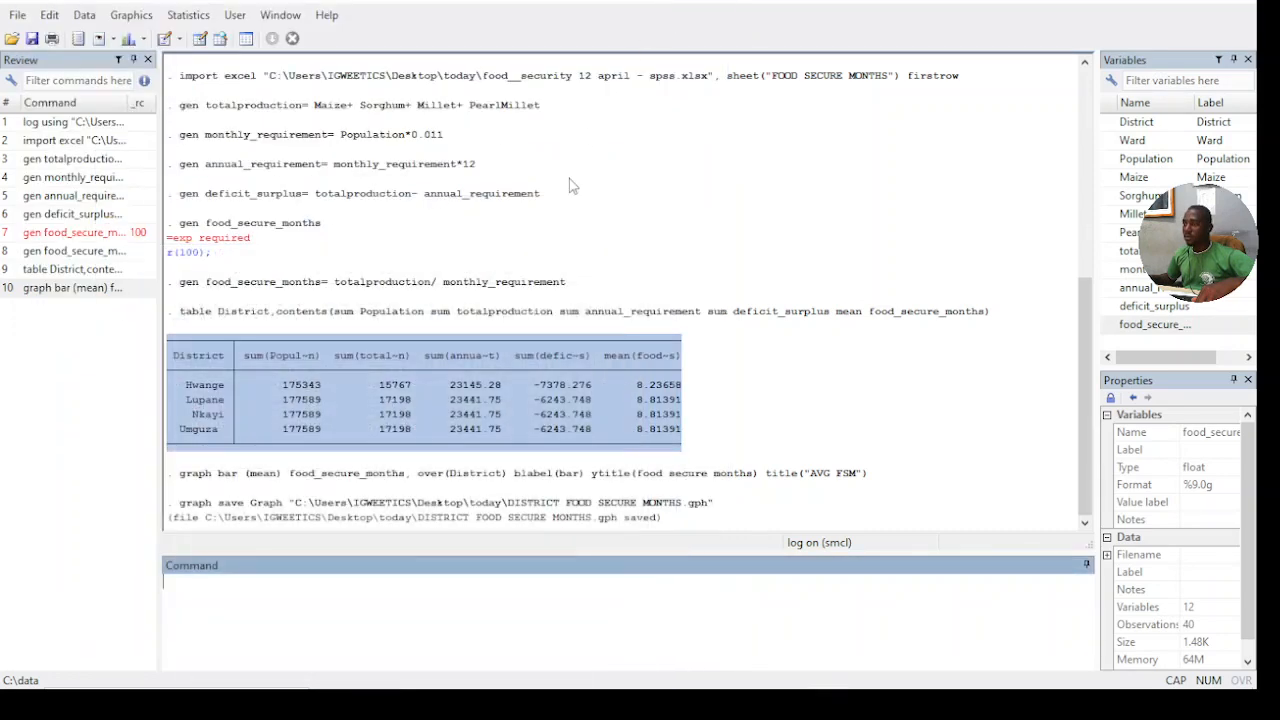
click(743, 428)
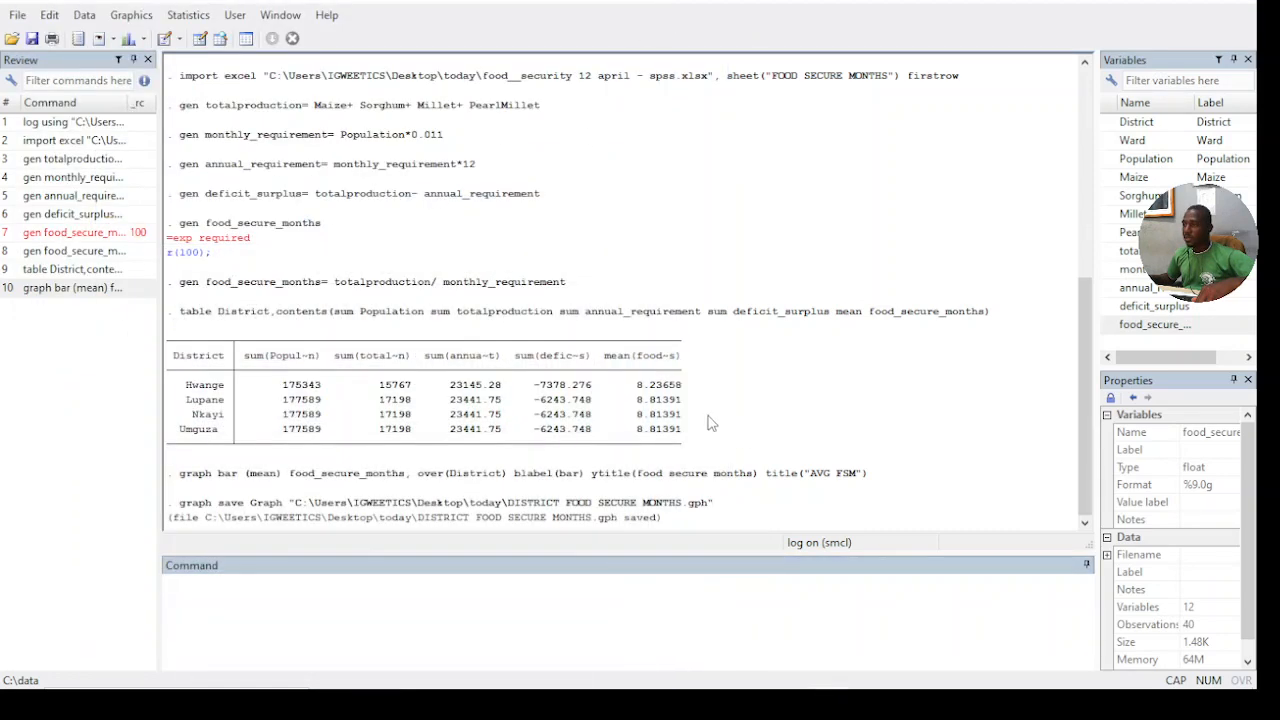
click(153, 22)
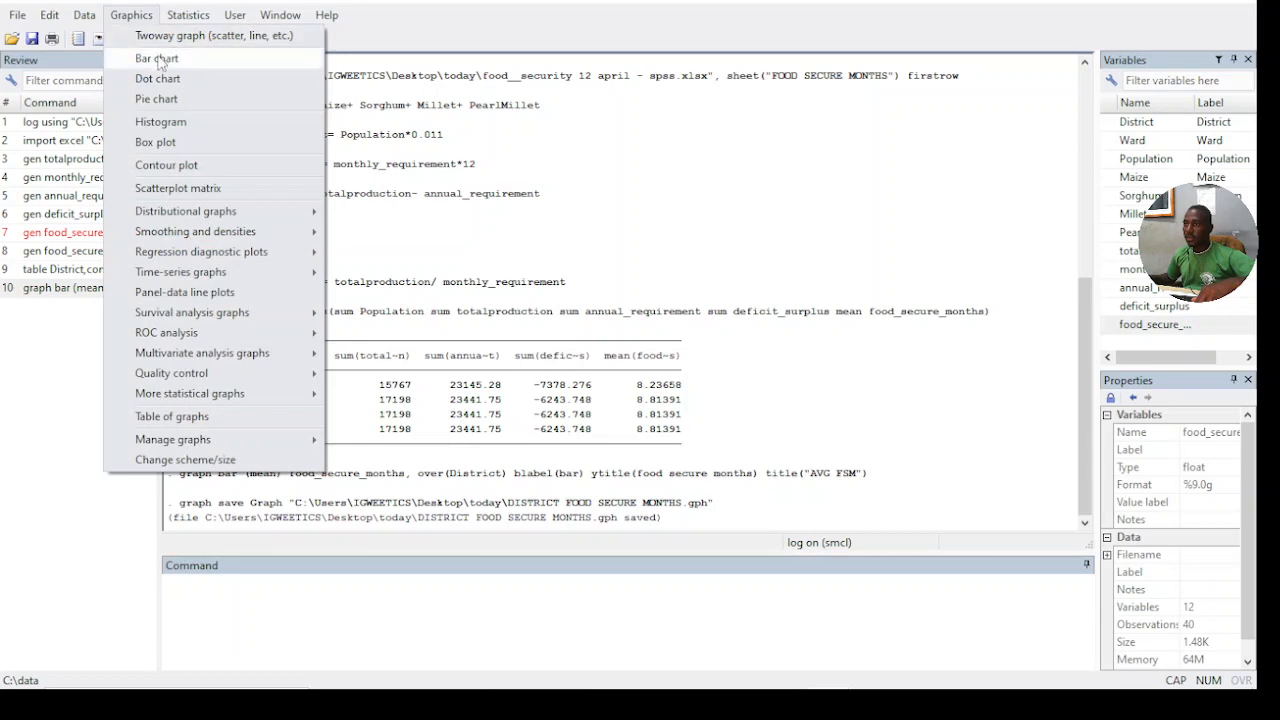
click(214, 57)
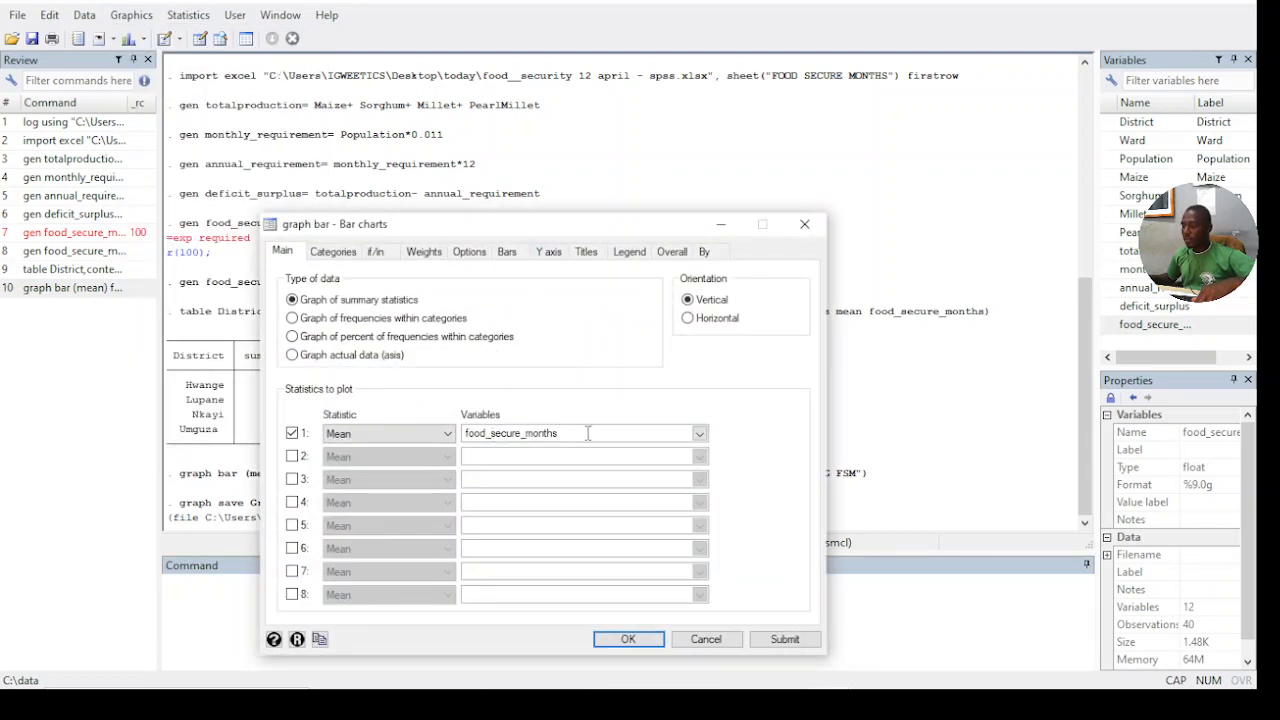
key(BackSpace)
key(BackSpace)
key(BackSpace)
key(BackSpace)
key(BackSpace)
key(BackSpace)
key(BackSpace)
key(BackSpace)
key(BackSpace)
key(BackSpace)
key(BackSpace)
key(BackSpace)
key(BackSpace)
key(BackSpace)
key(BackSpace)
key(BackSpace)
key(BackSpace)
key(BackSpace)
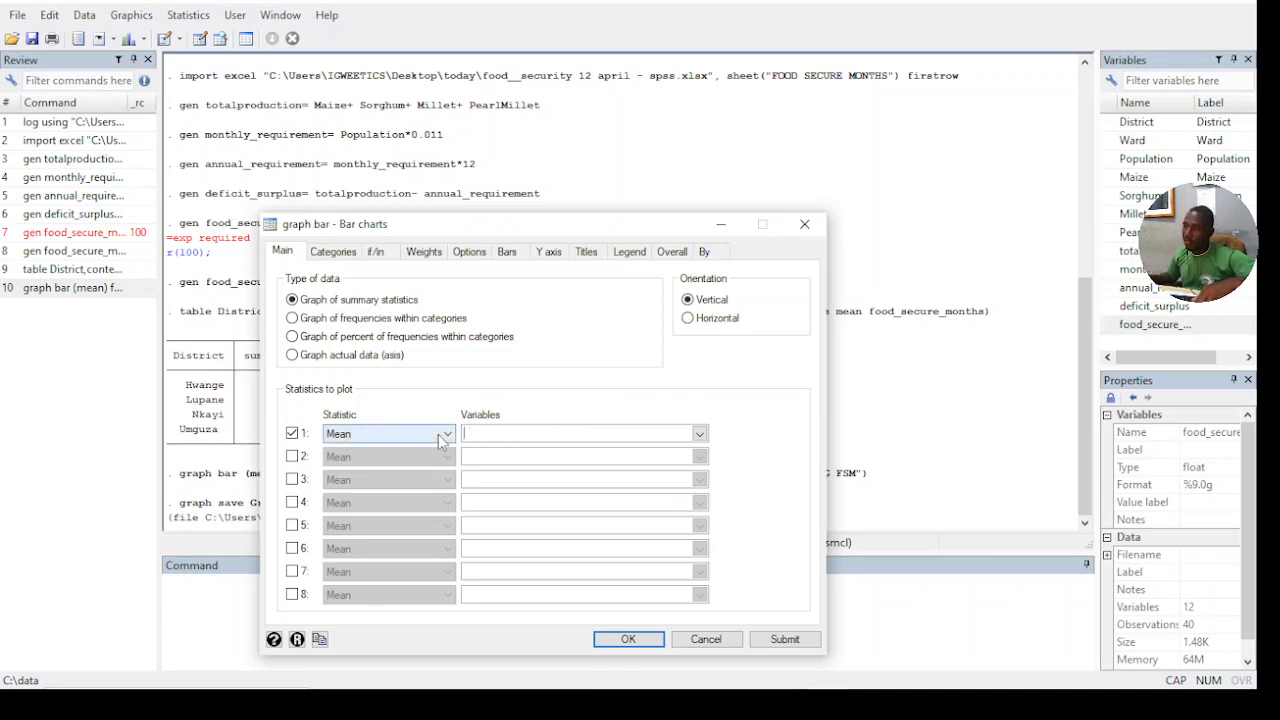
click(440, 443)
click(385, 543)
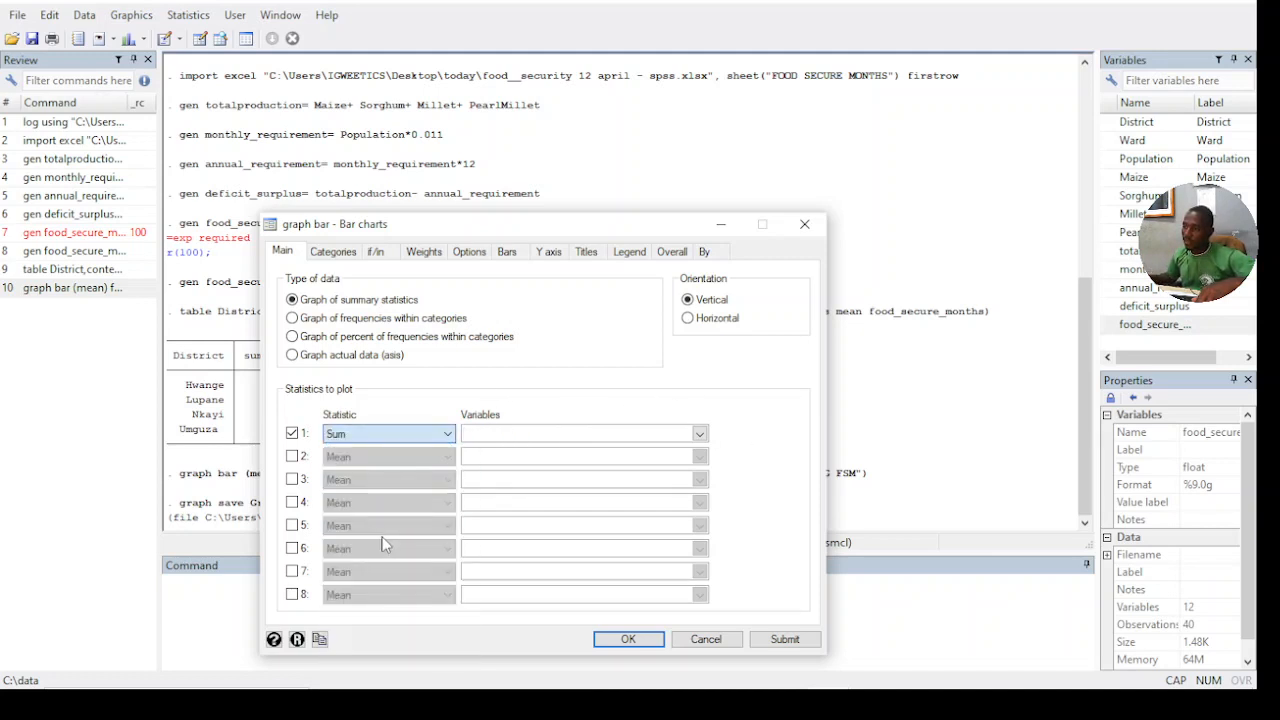
- Choose totalproduction and annual_requirement as the variables for the bar chart's first statistic
click(699, 433)
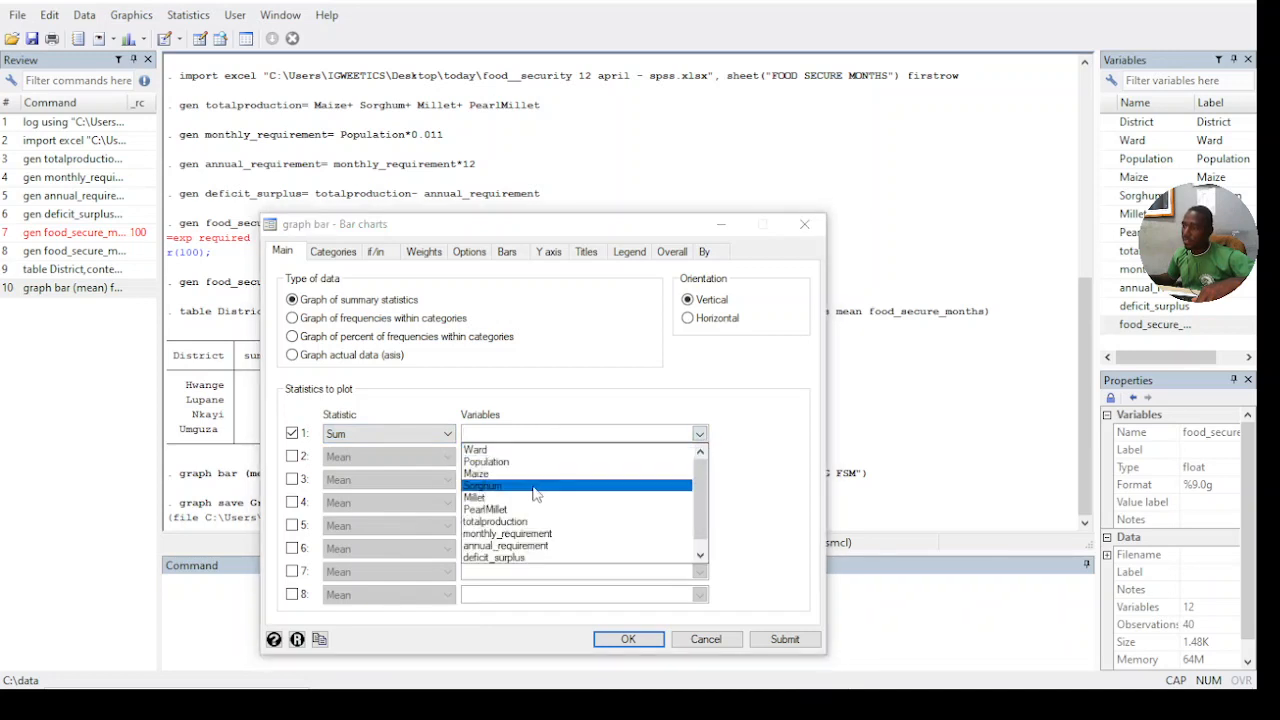
click(513, 521)
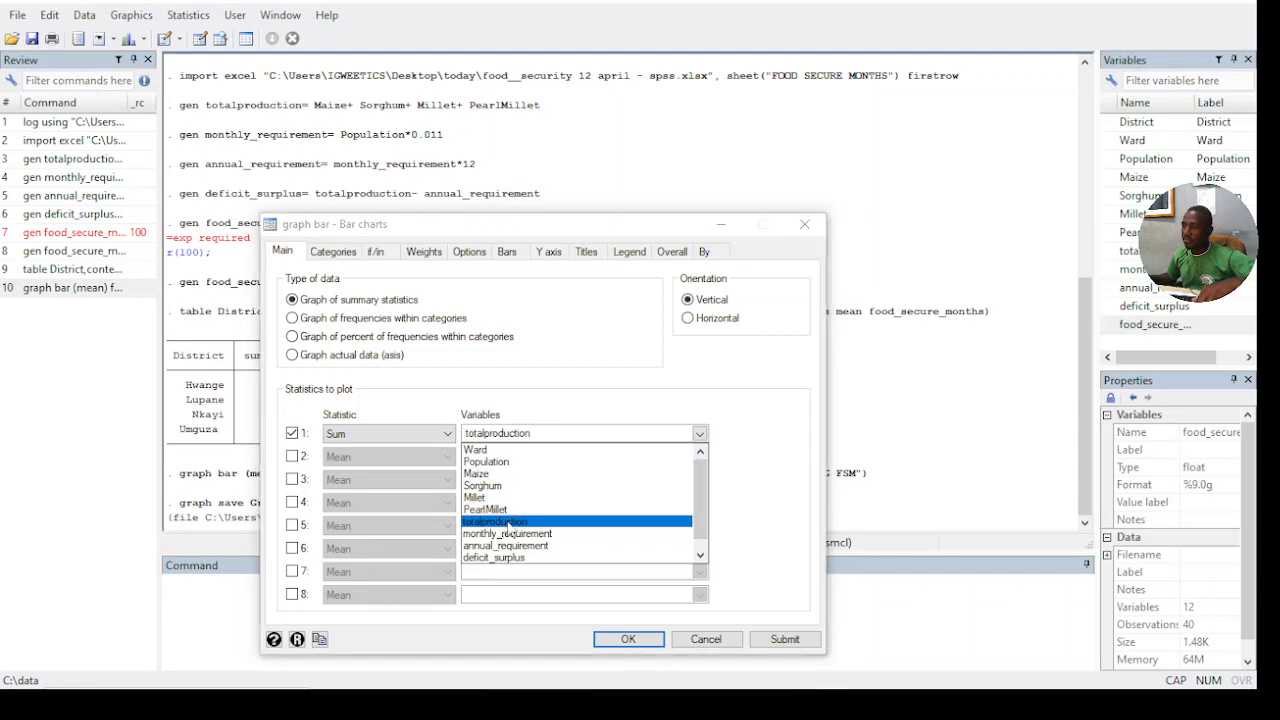
click(610, 428)
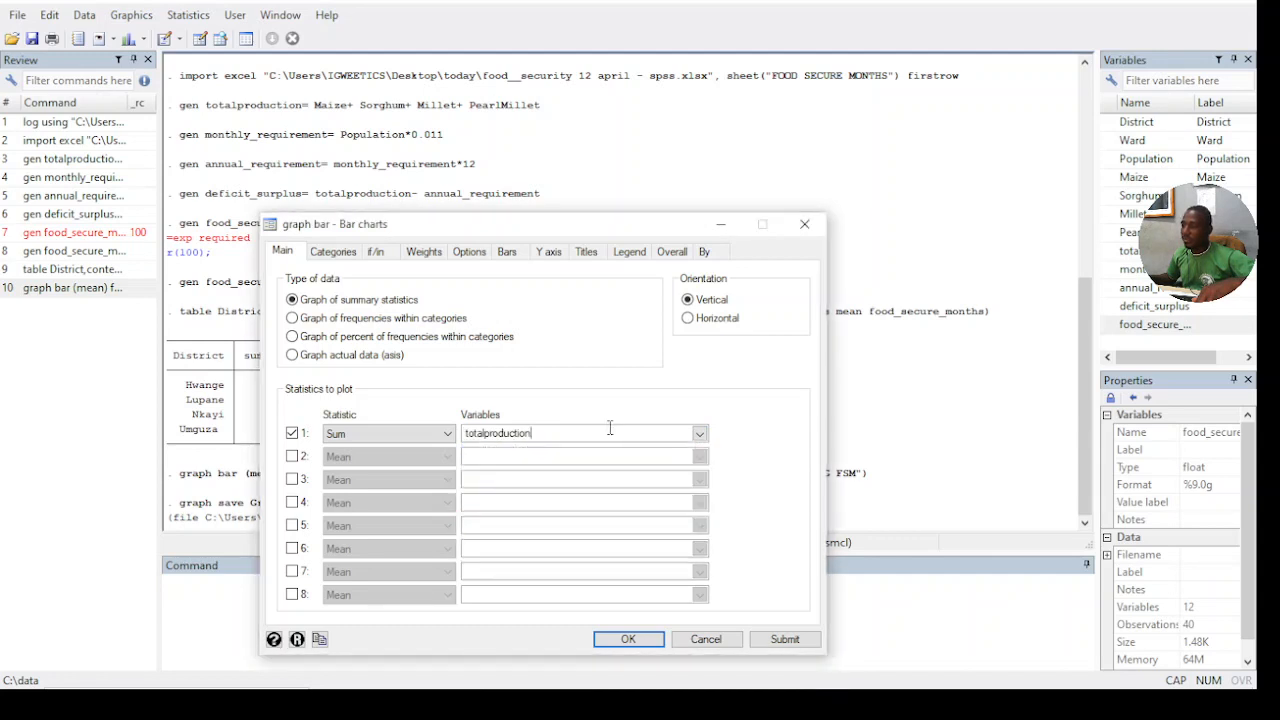
click(694, 433)
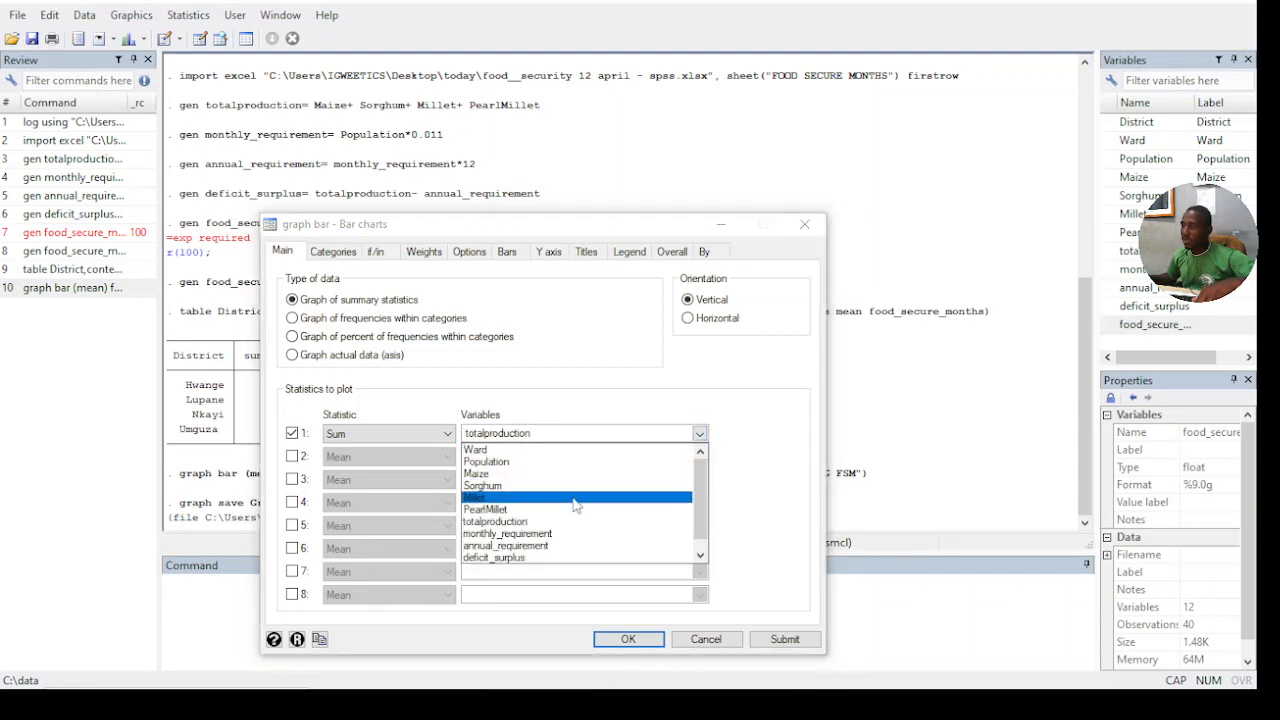
scroll(507, 549, down, 1)
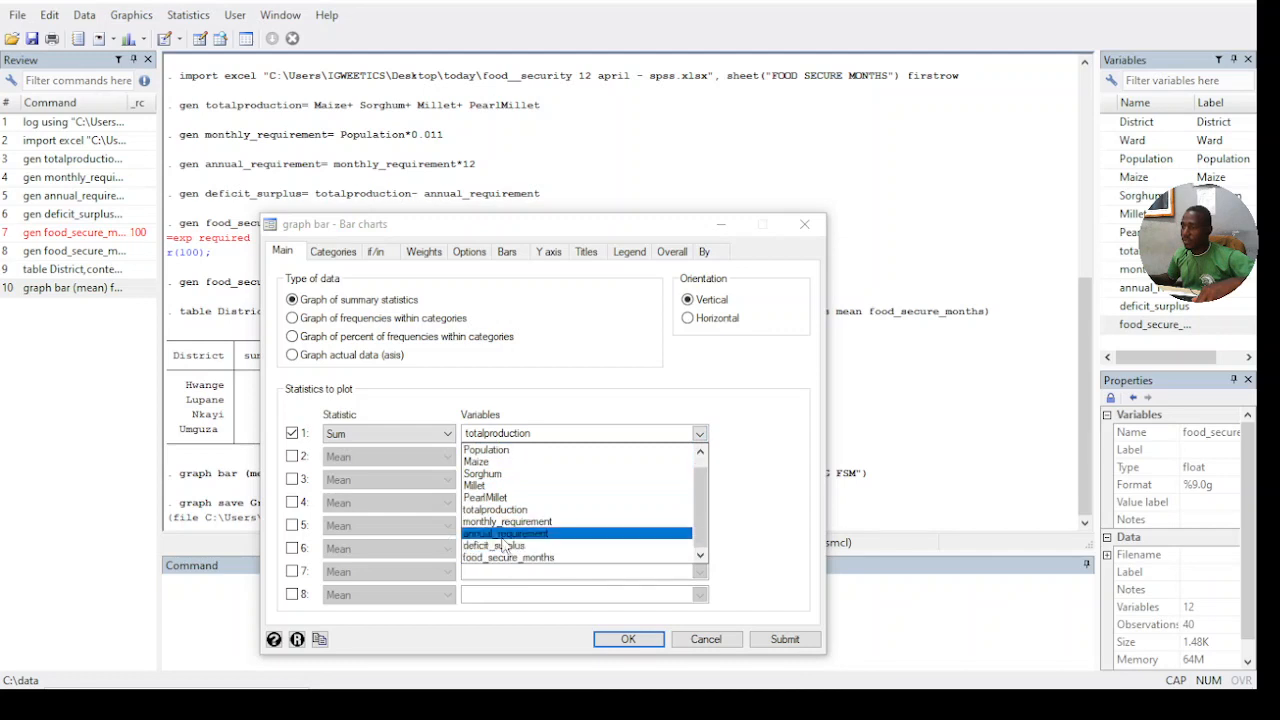
click(505, 537)
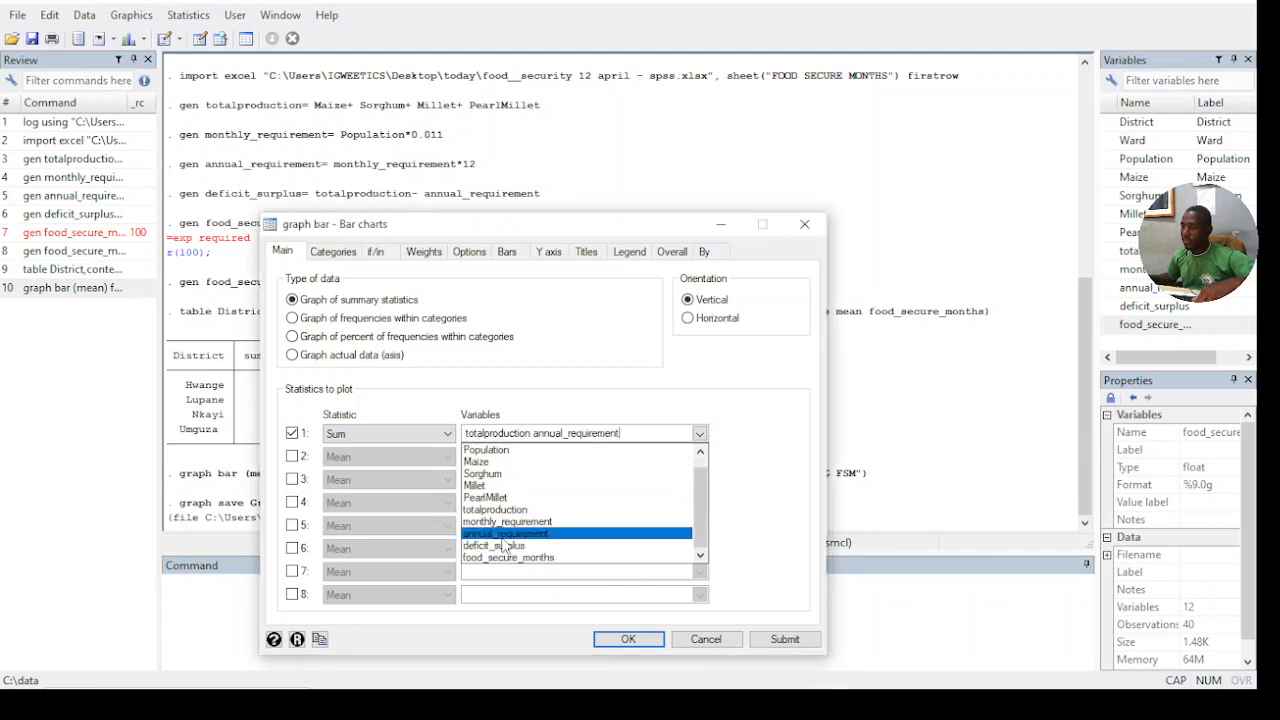
click(870, 406)
- Check the bar chart's grouping variable and change the Y axis title to TONNES
click(336, 254)
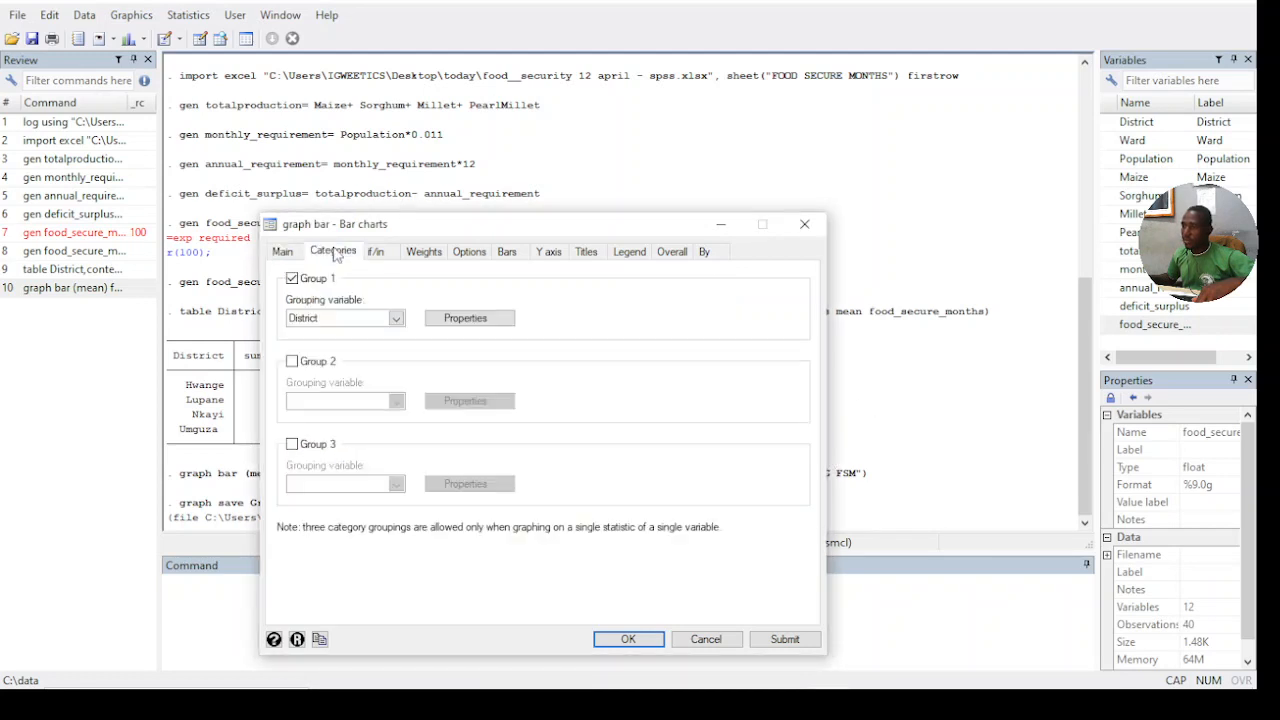
click(546, 253)
click(369, 300)
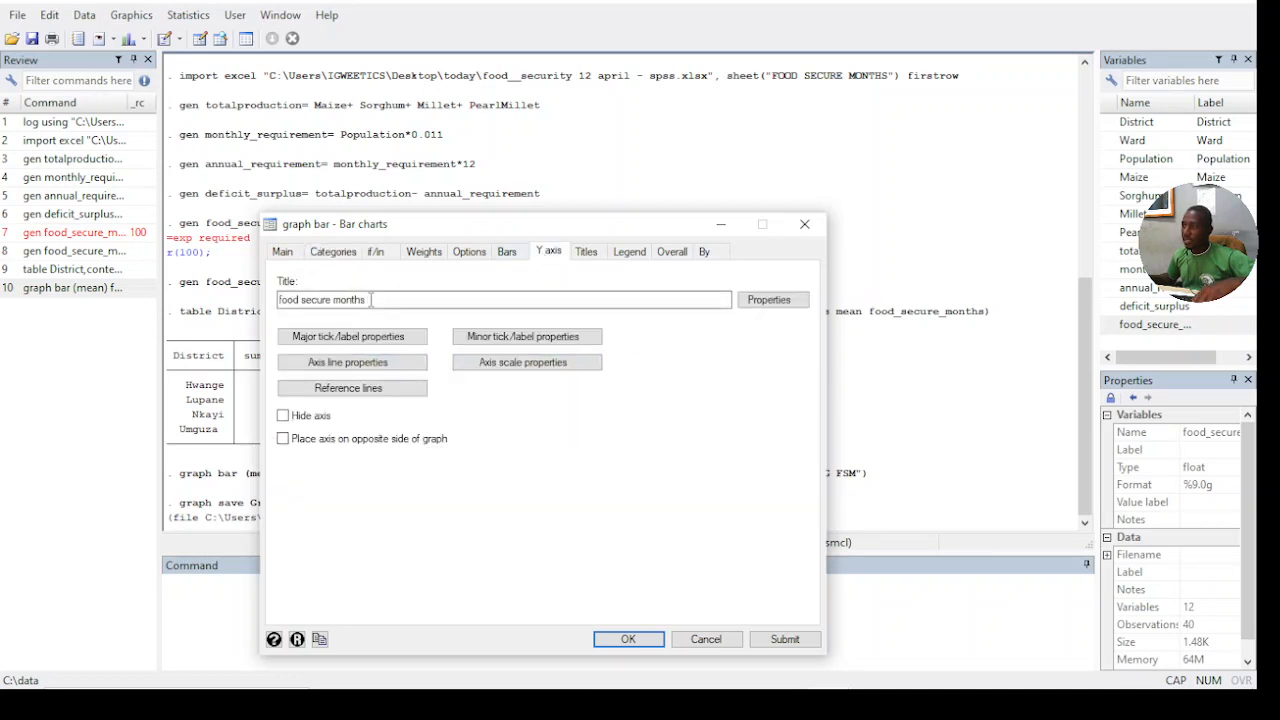
drag(390, 300, 216, 303)
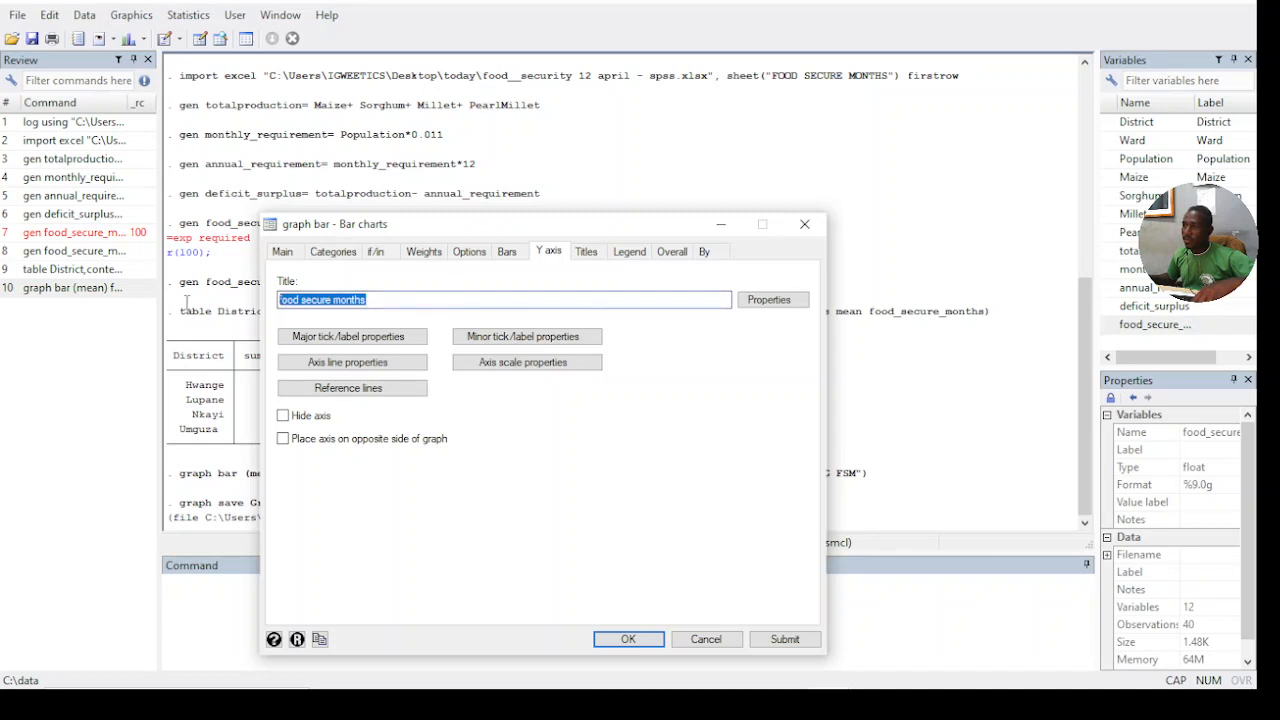
text(TON)
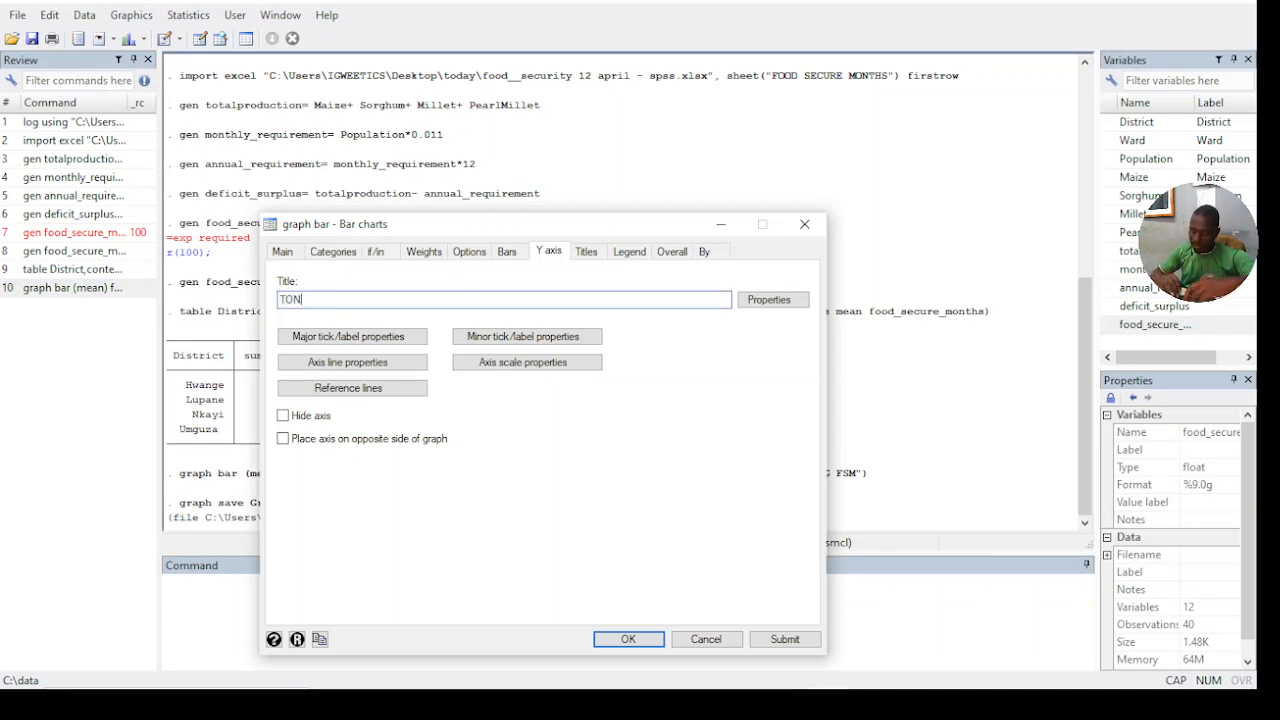
text(NES)
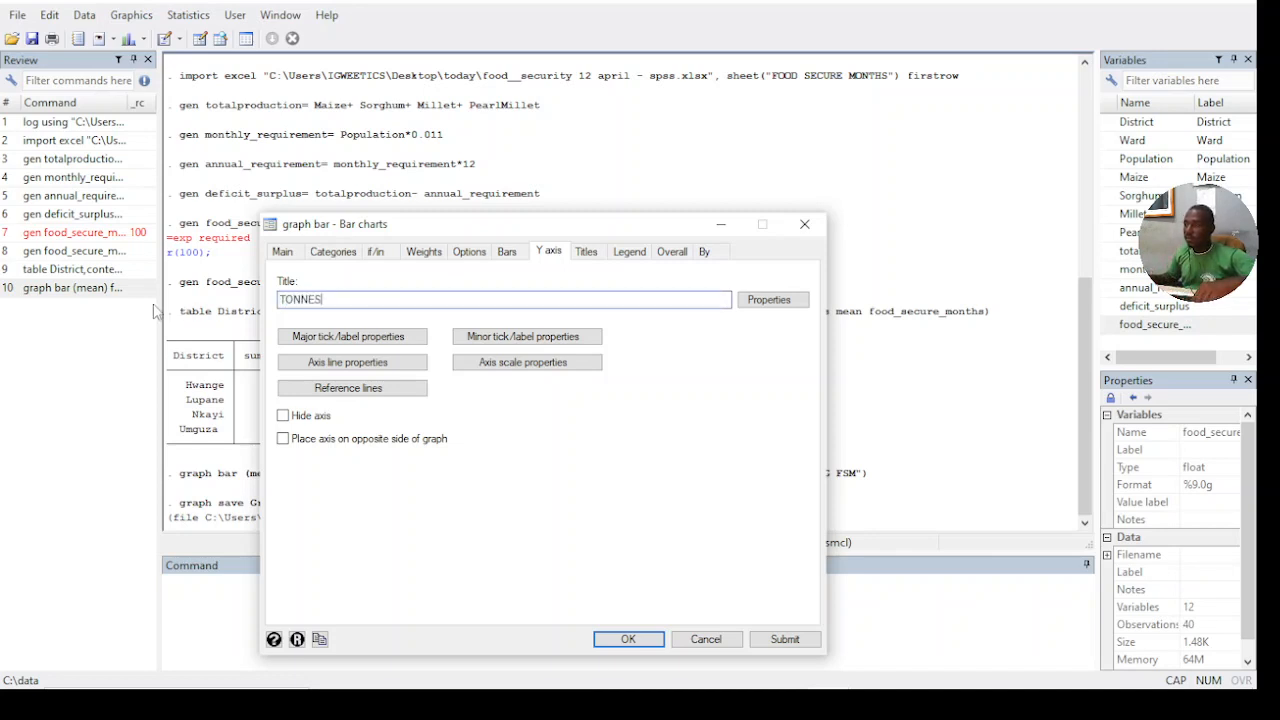
- Replace the bar chart's title with PRODUCTION VS REQUIREMENT and generate the graph
click(586, 252)
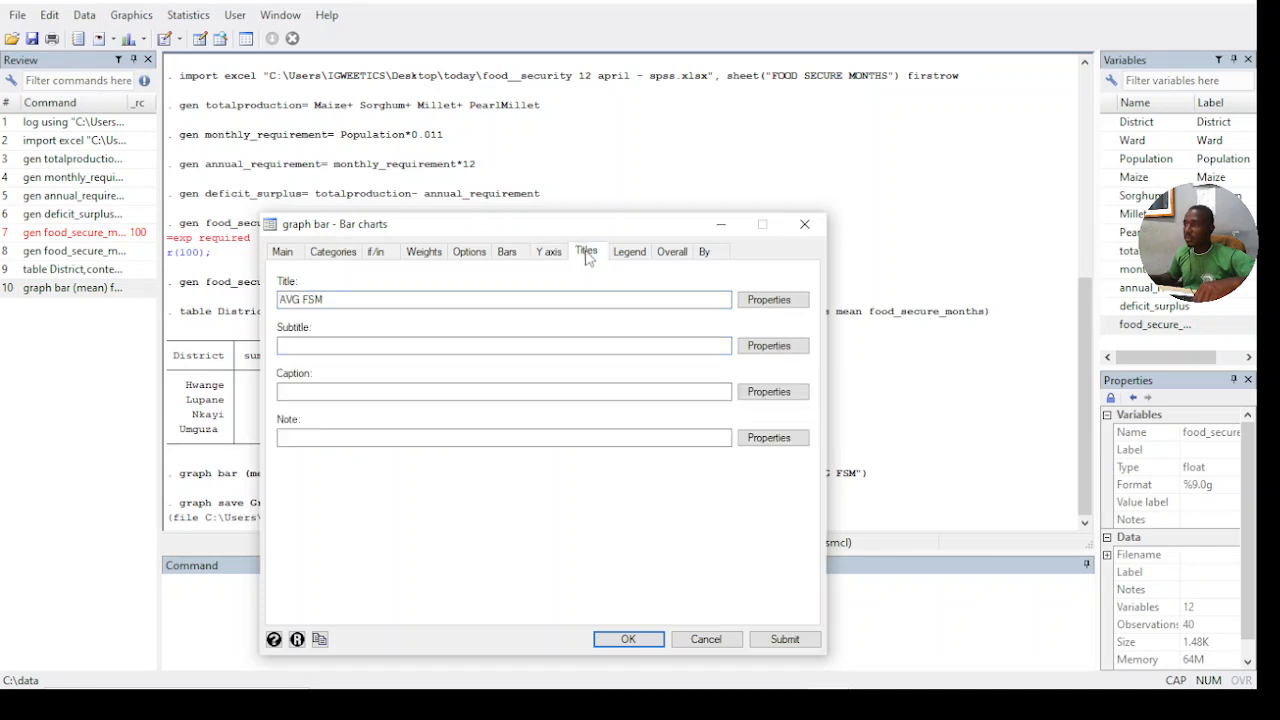
drag(362, 299, 212, 300)
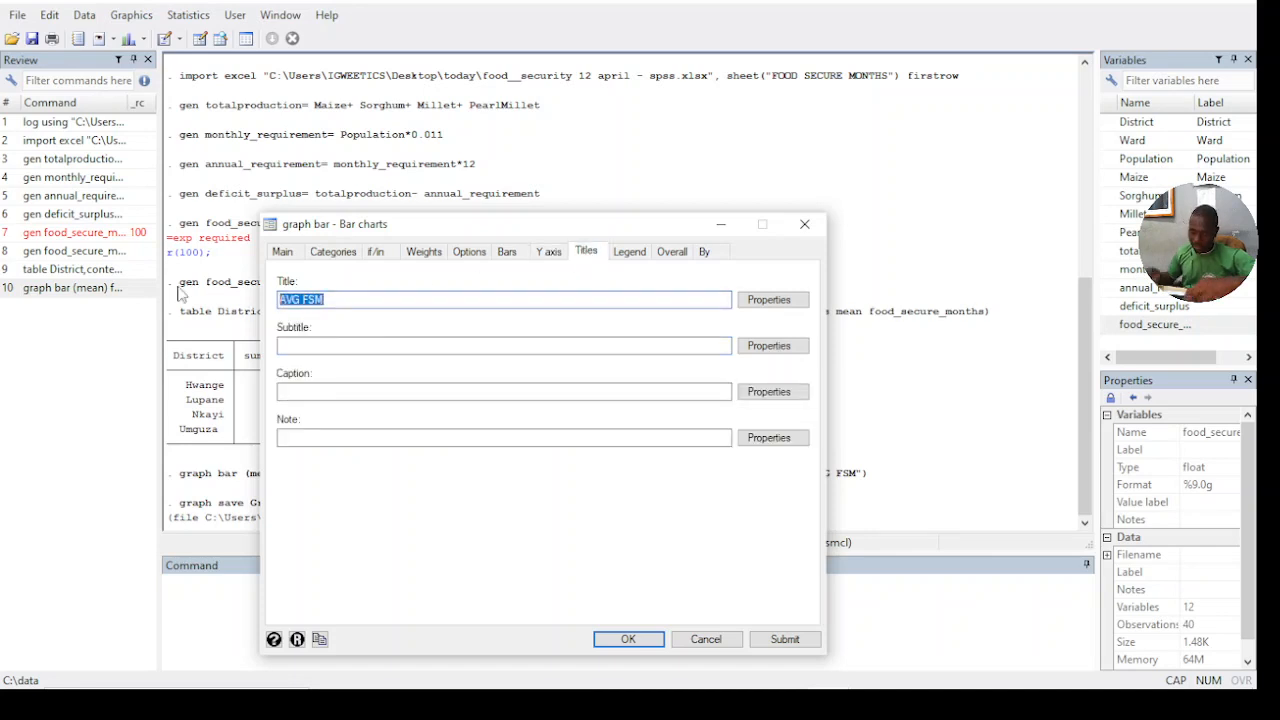
text(TOTAL)
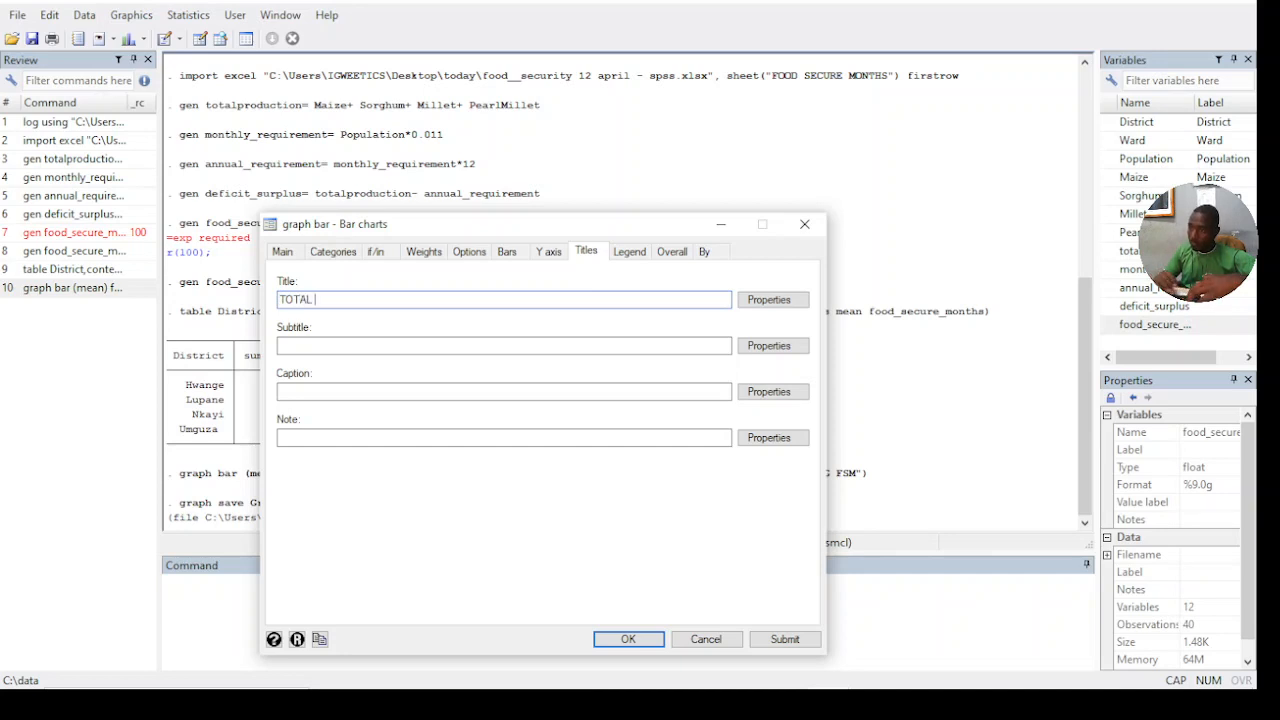
key(BackSpace)
key(BackSpace)
key(BackSpace)
key(BackSpace)
key(BackSpace)
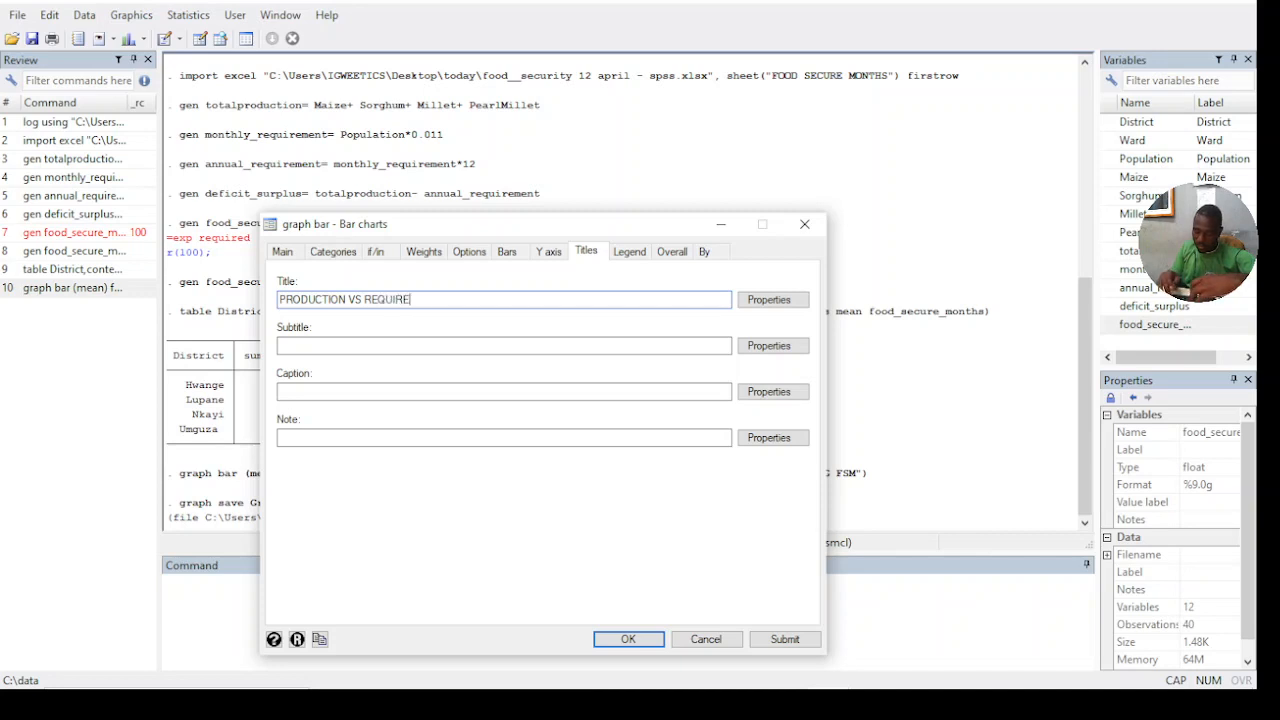
text(MENT)
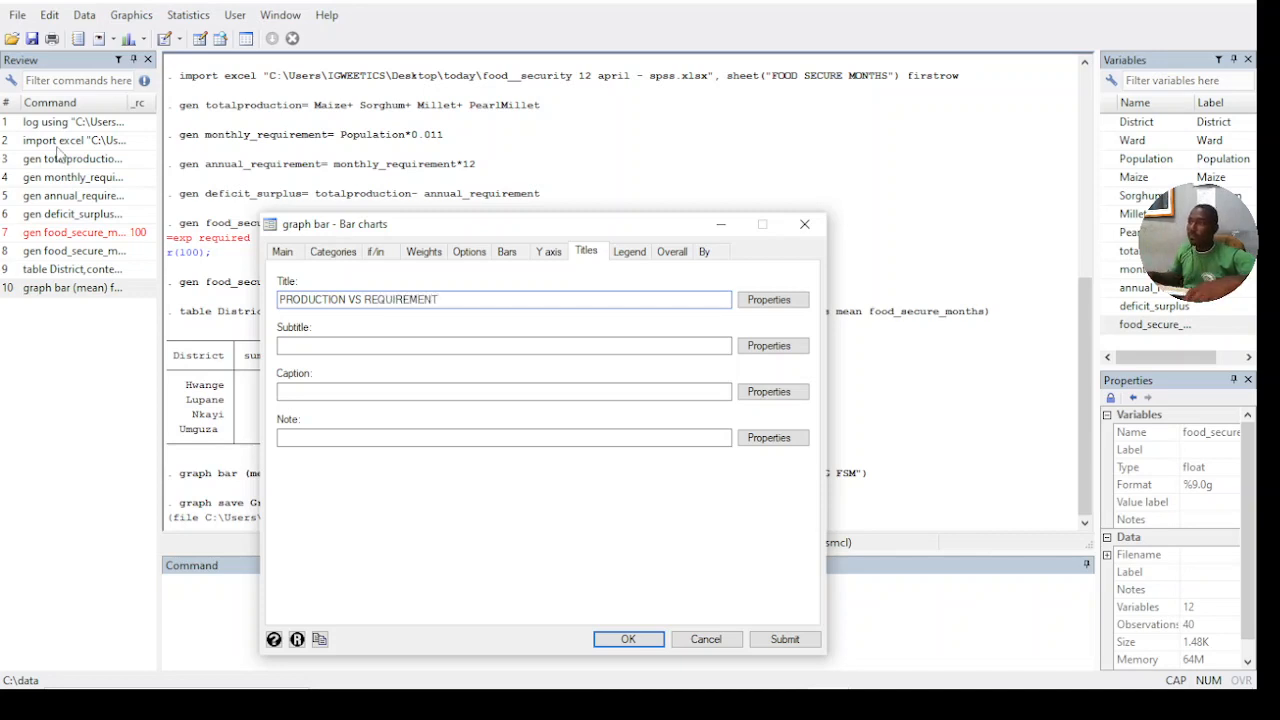
click(628, 639)
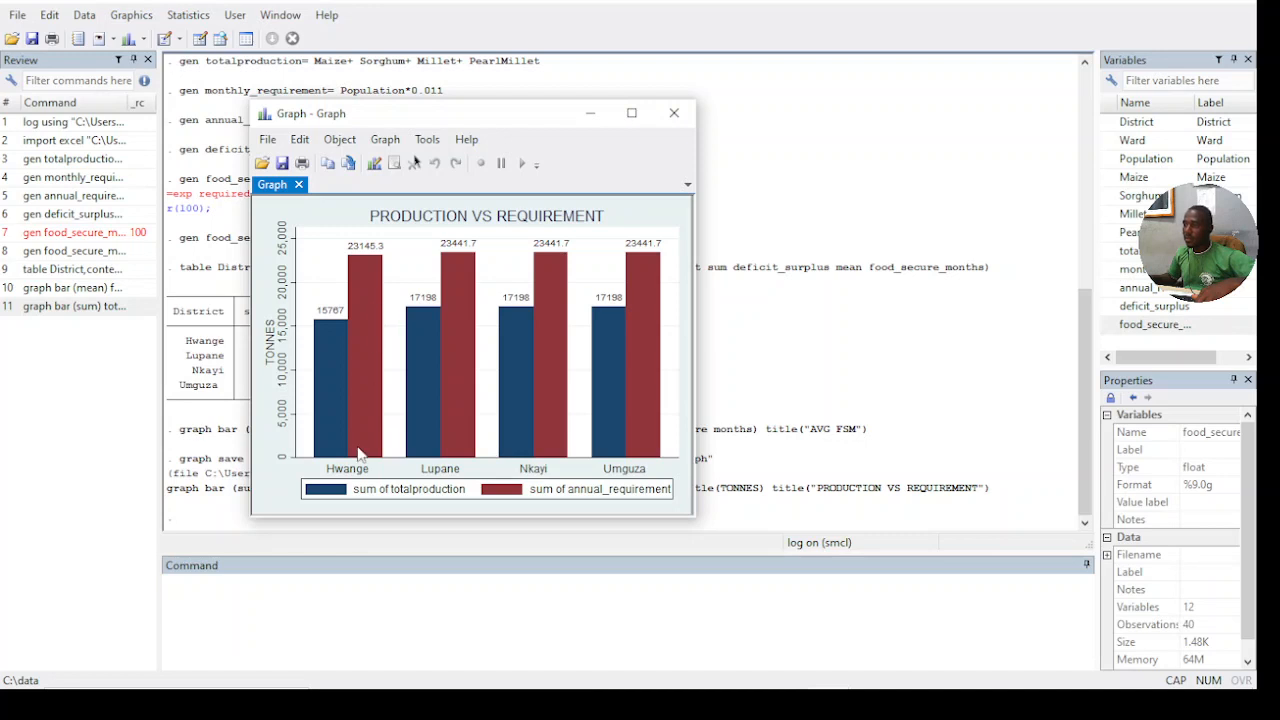
- Copy the PRODUCTION VS REQUIREMENT graph, switch to Word and paste it below the summary table in Document1
right_click(626, 229)
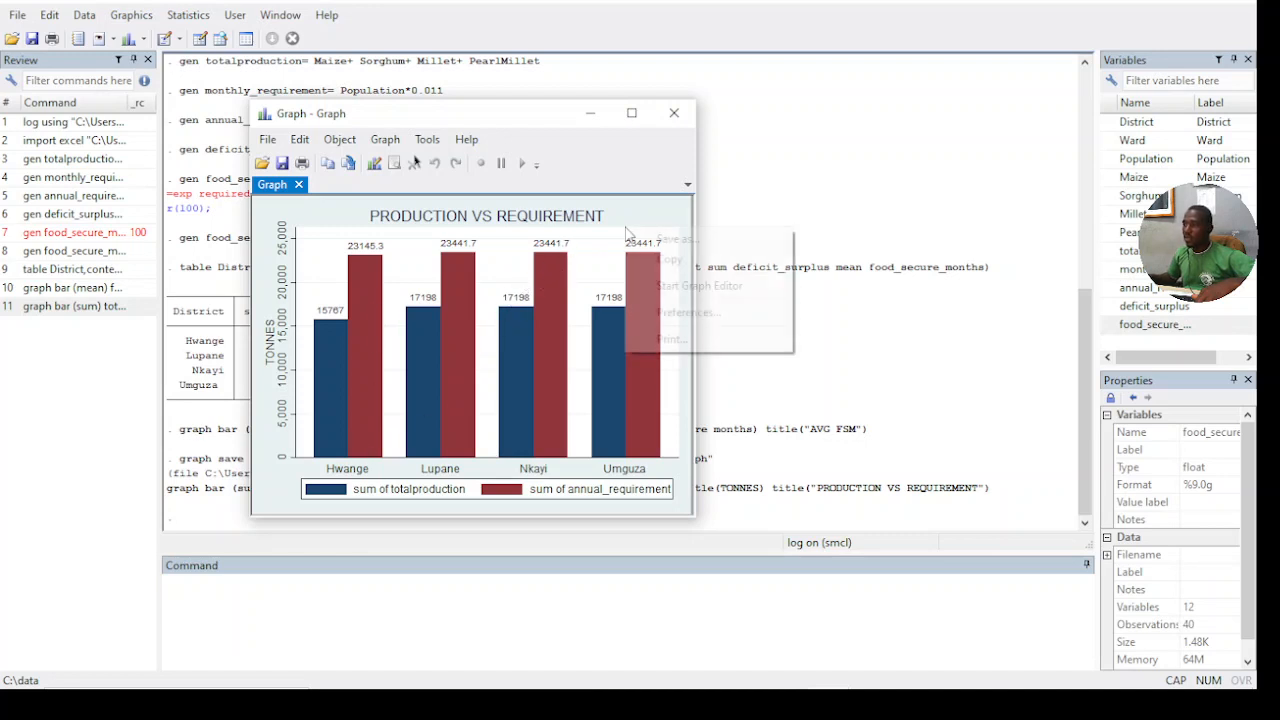
click(672, 261)
mouse_move(480, 690)
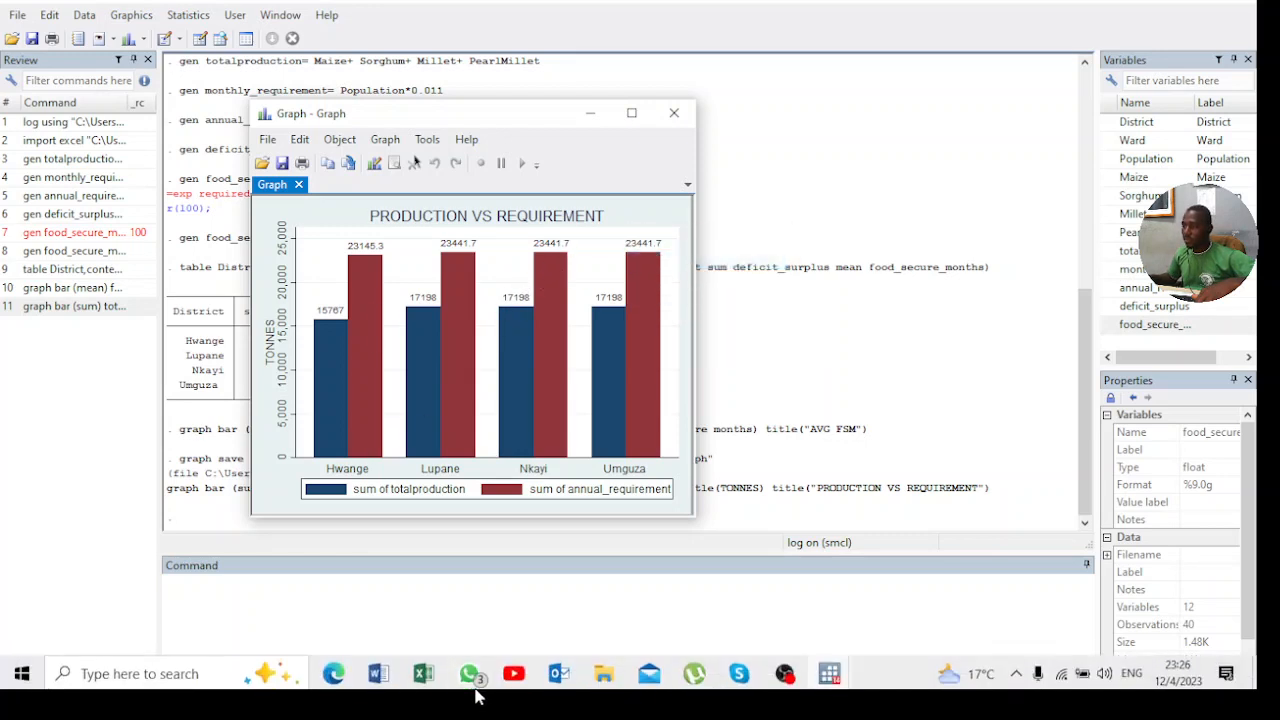
mouse_move(385, 673)
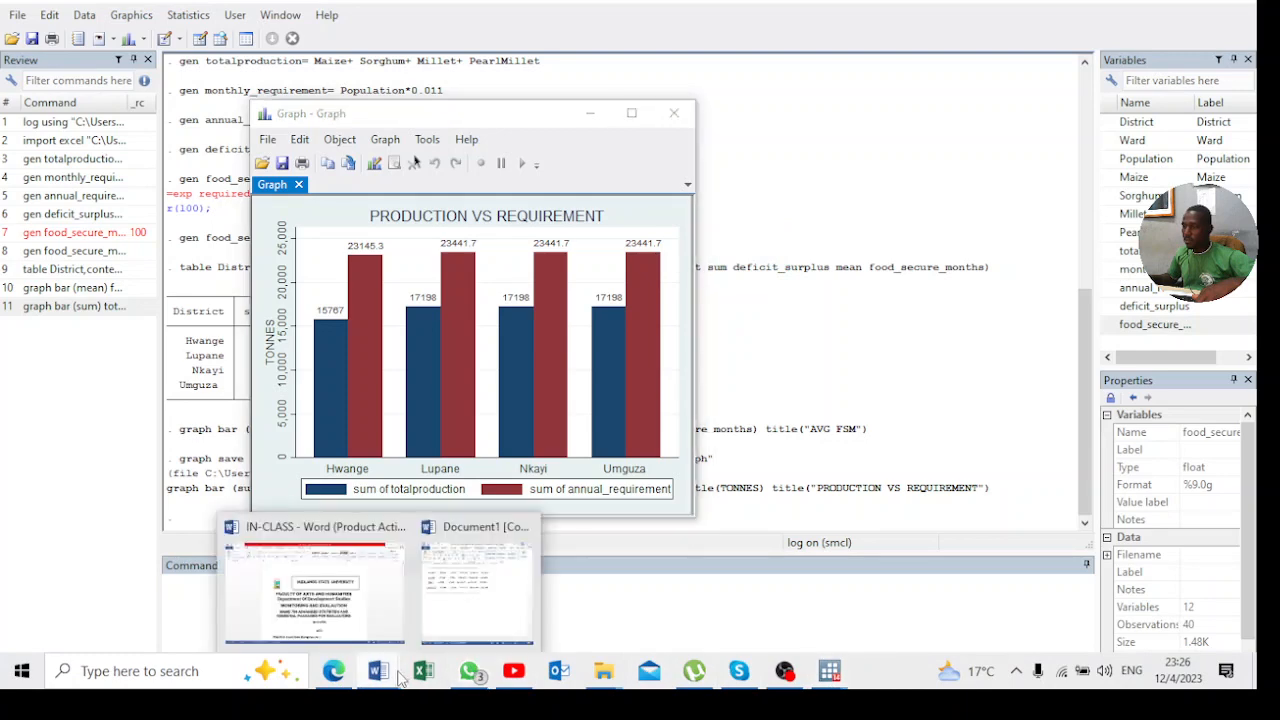
click(469, 599)
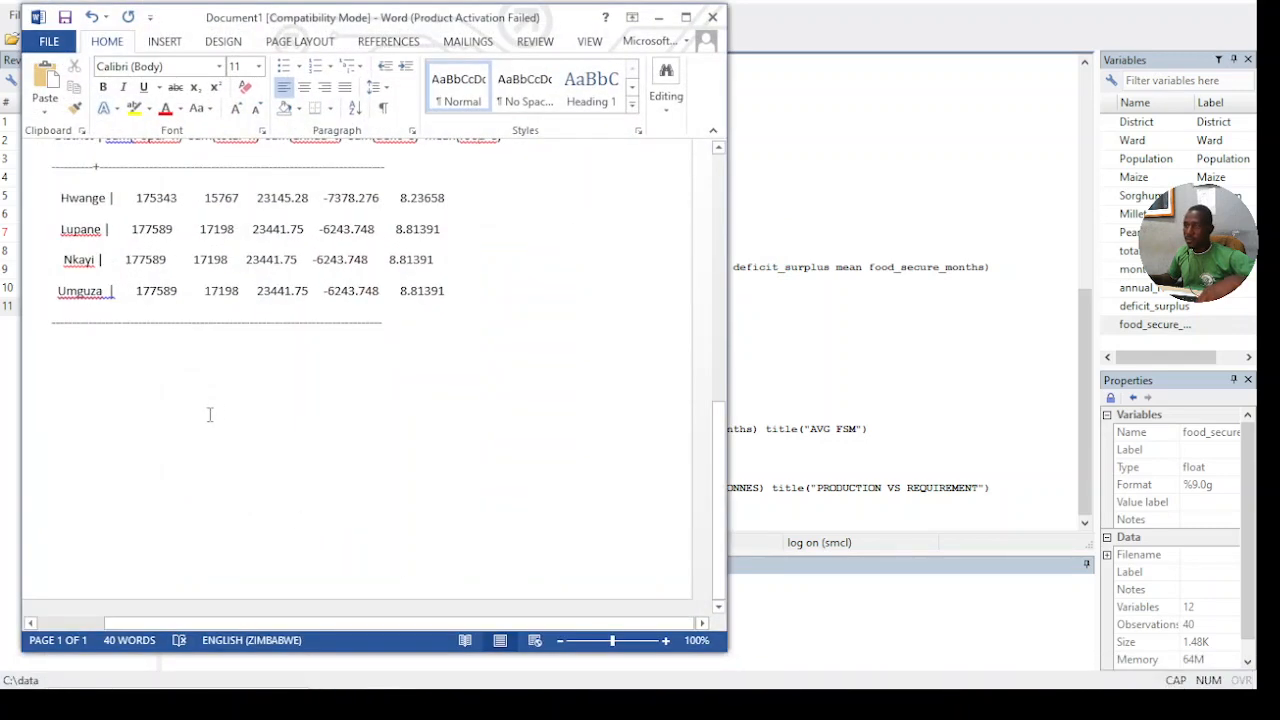
key(ctrl+v)
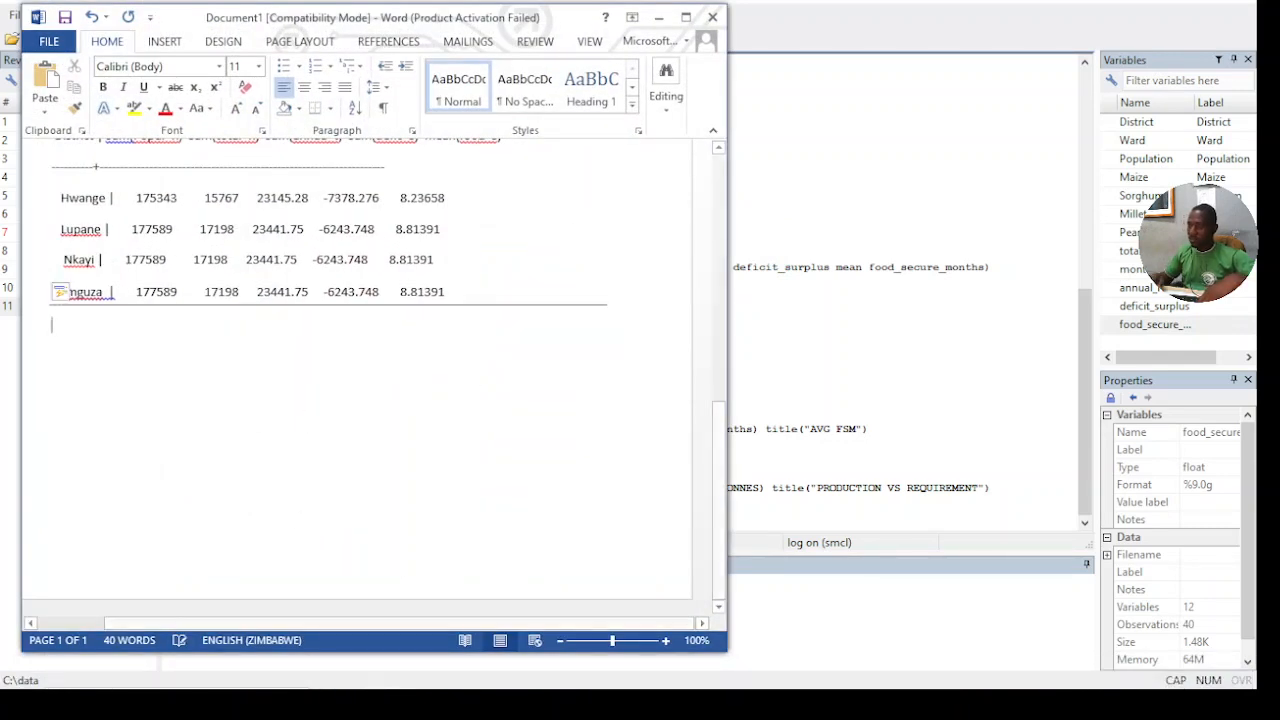
key(ctrl+v)
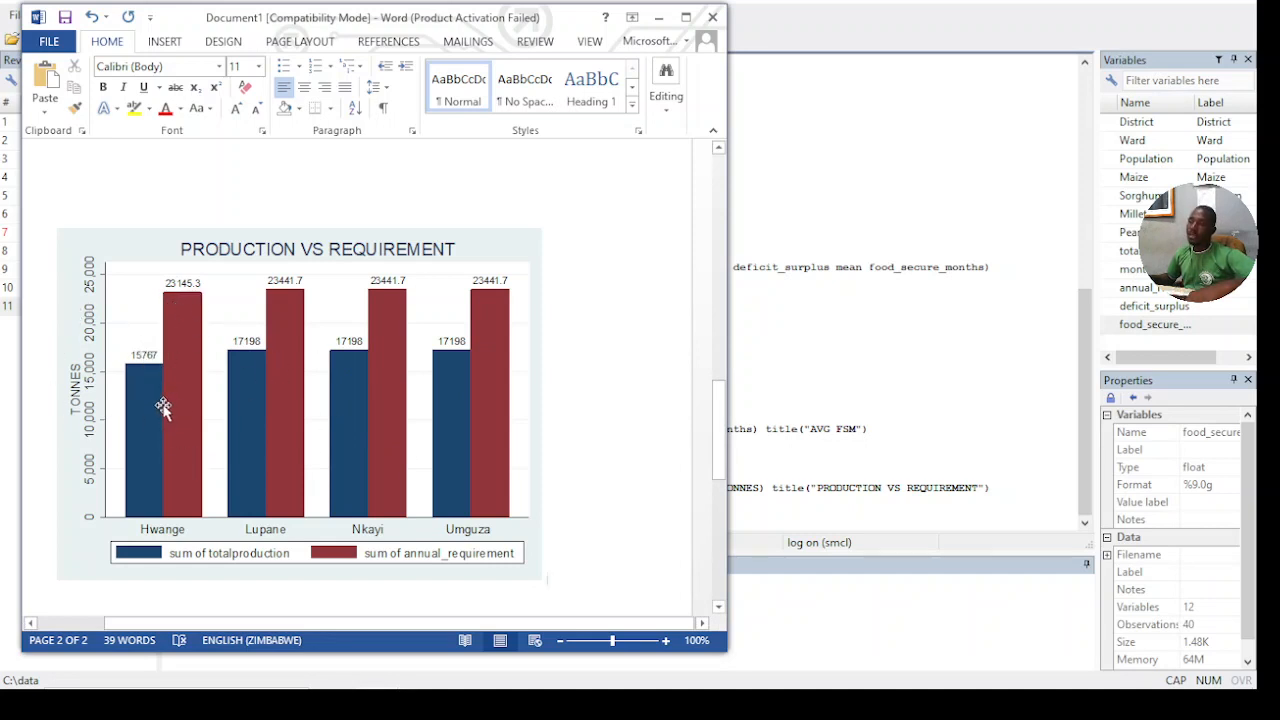
- Examine each district's deficit or surplus in the summary table and compare it with the pasted PRODUCTION VS REQUIREMENT chart
scroll(289, 435, up, 4)
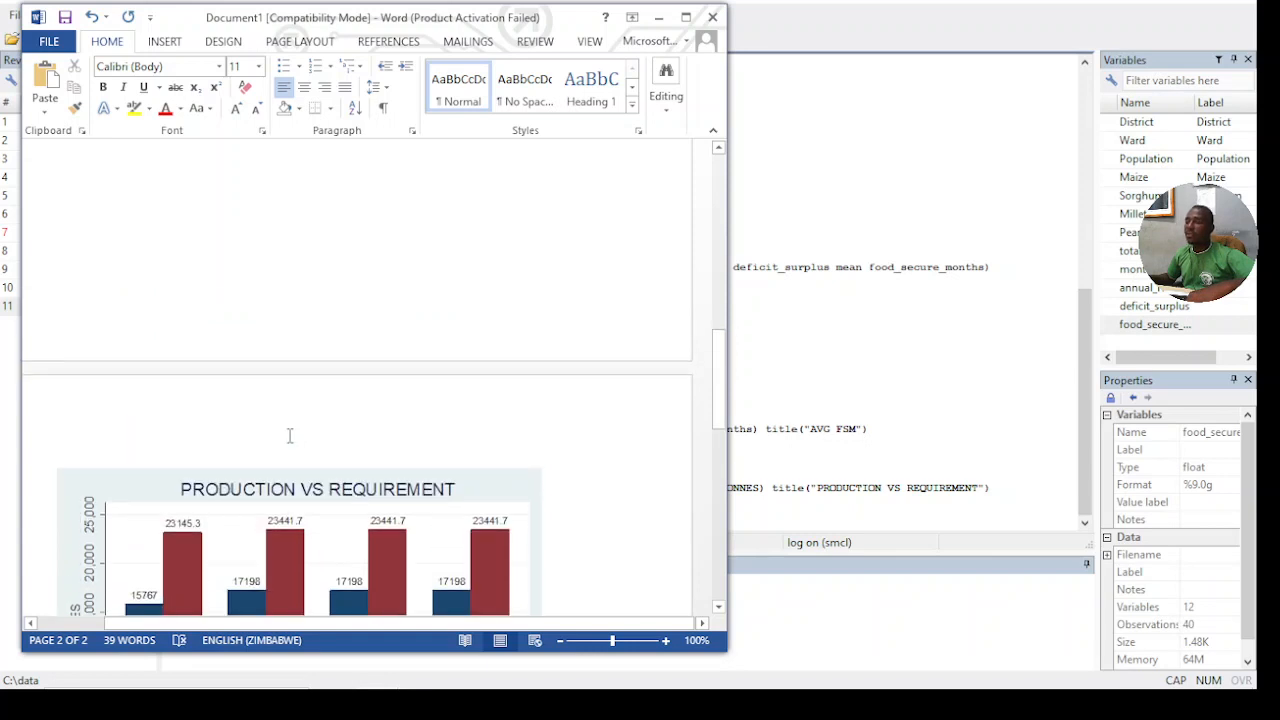
scroll(289, 435, up, 5)
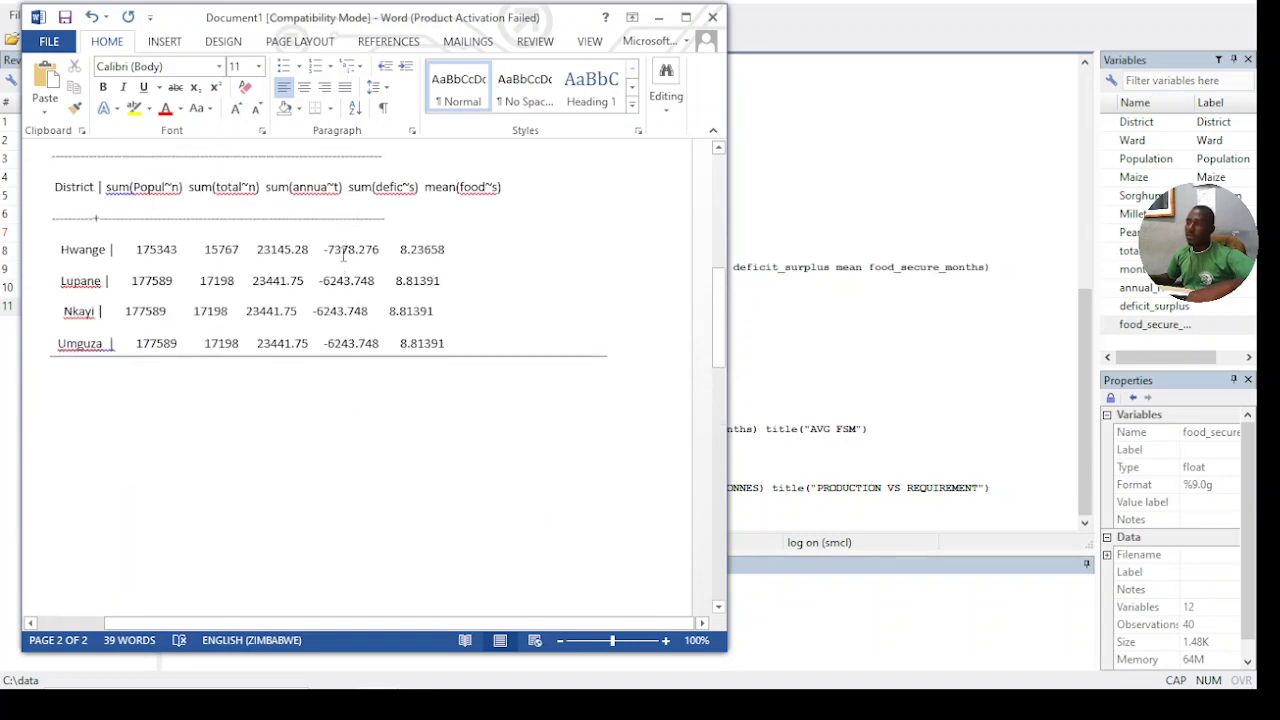
drag(343, 256, 352, 320)
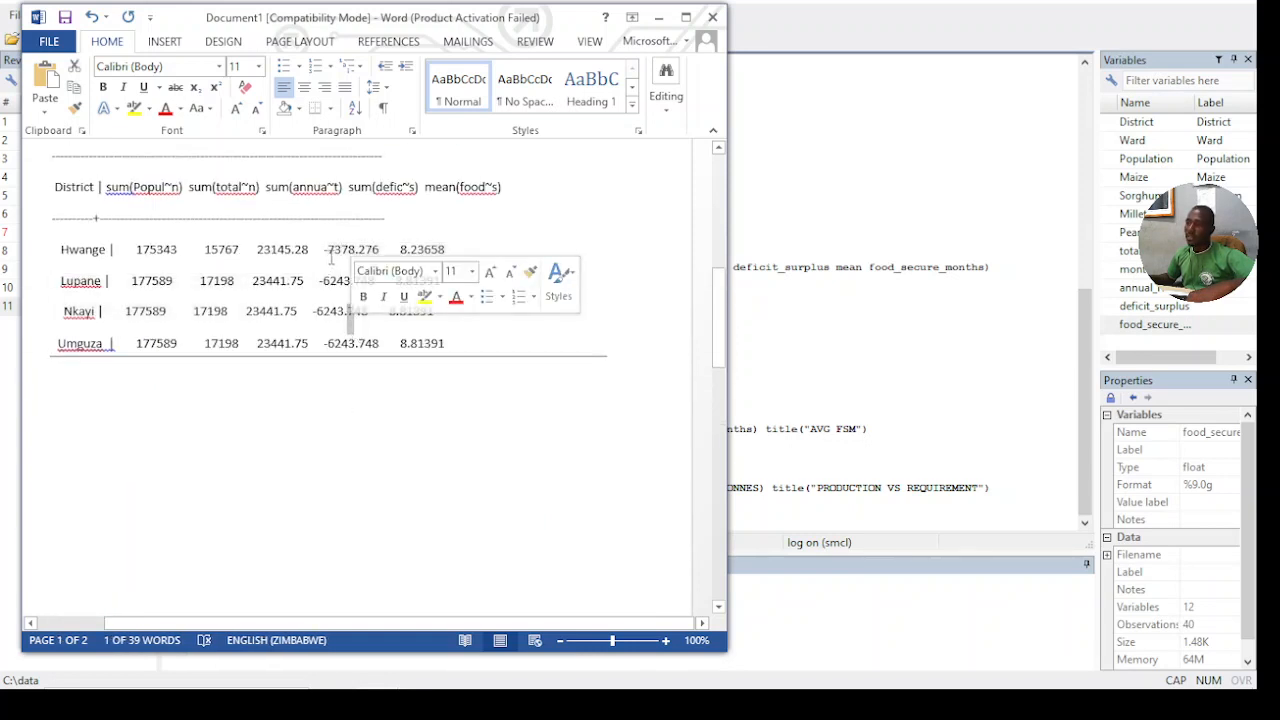
click(330, 258)
drag(328, 254, 346, 318)
click(349, 296)
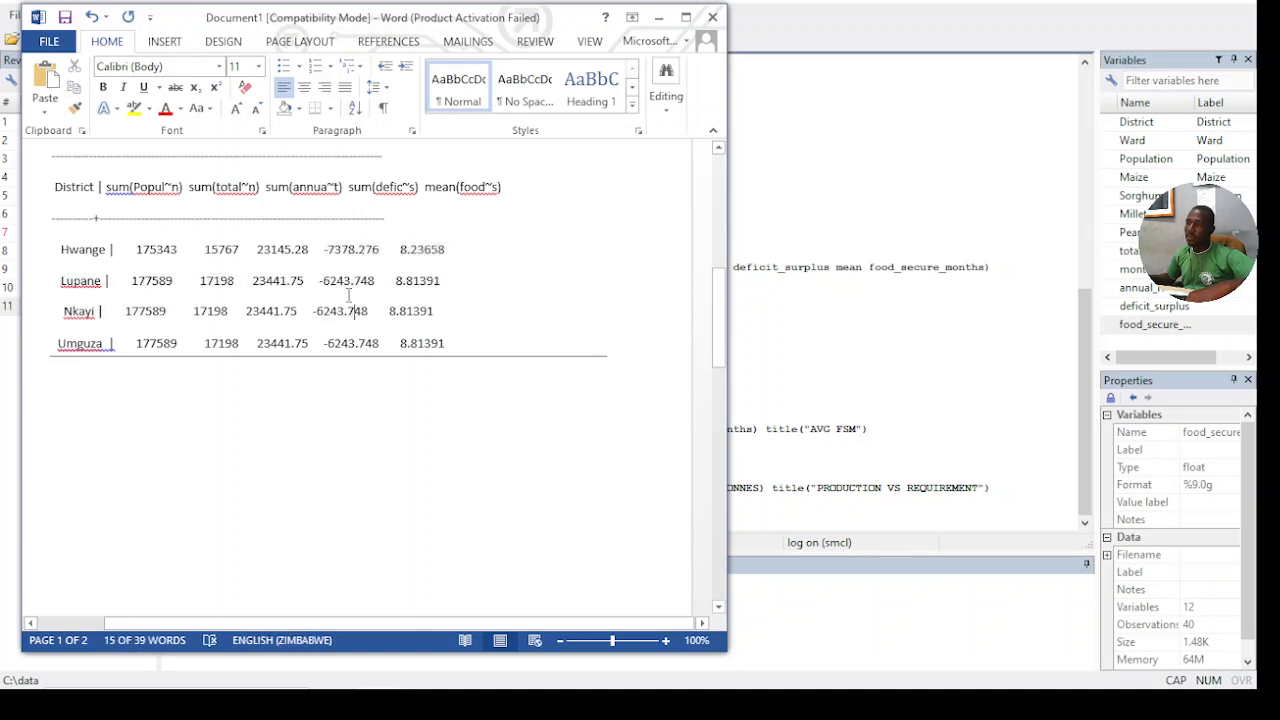
click(344, 259)
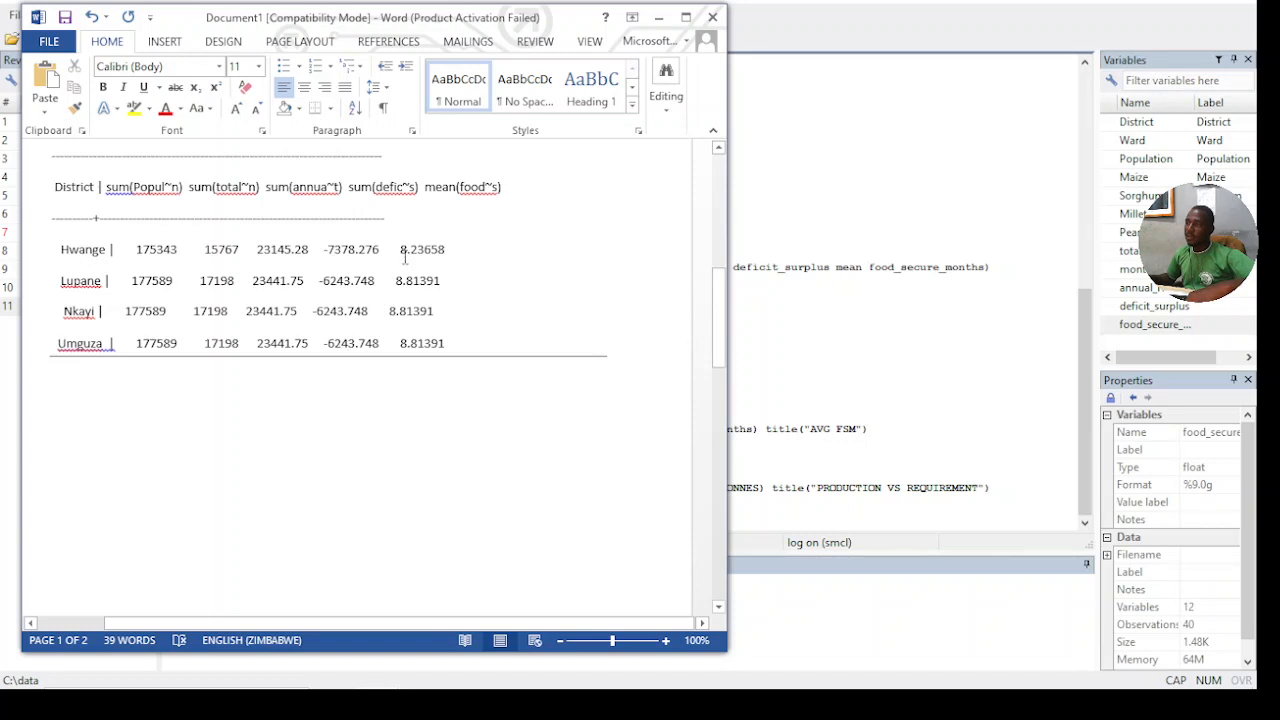
scroll(481, 249, down, 1)
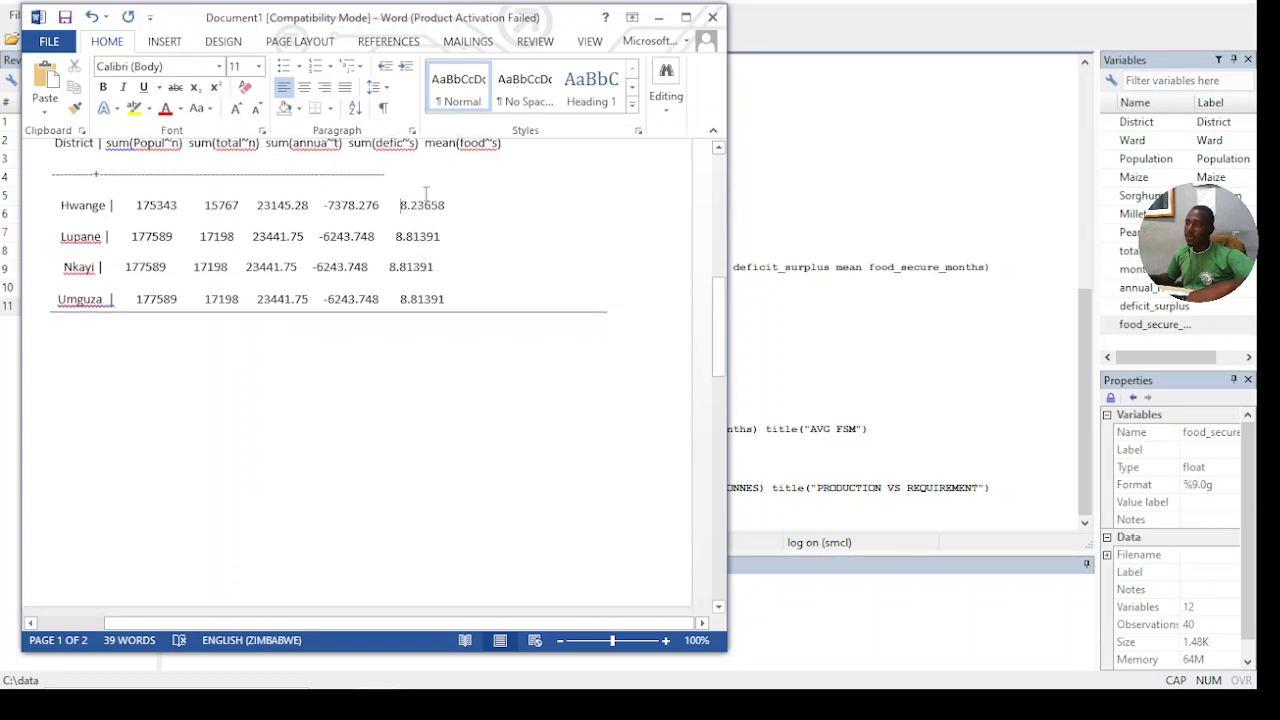
scroll(448, 250, down, 12)
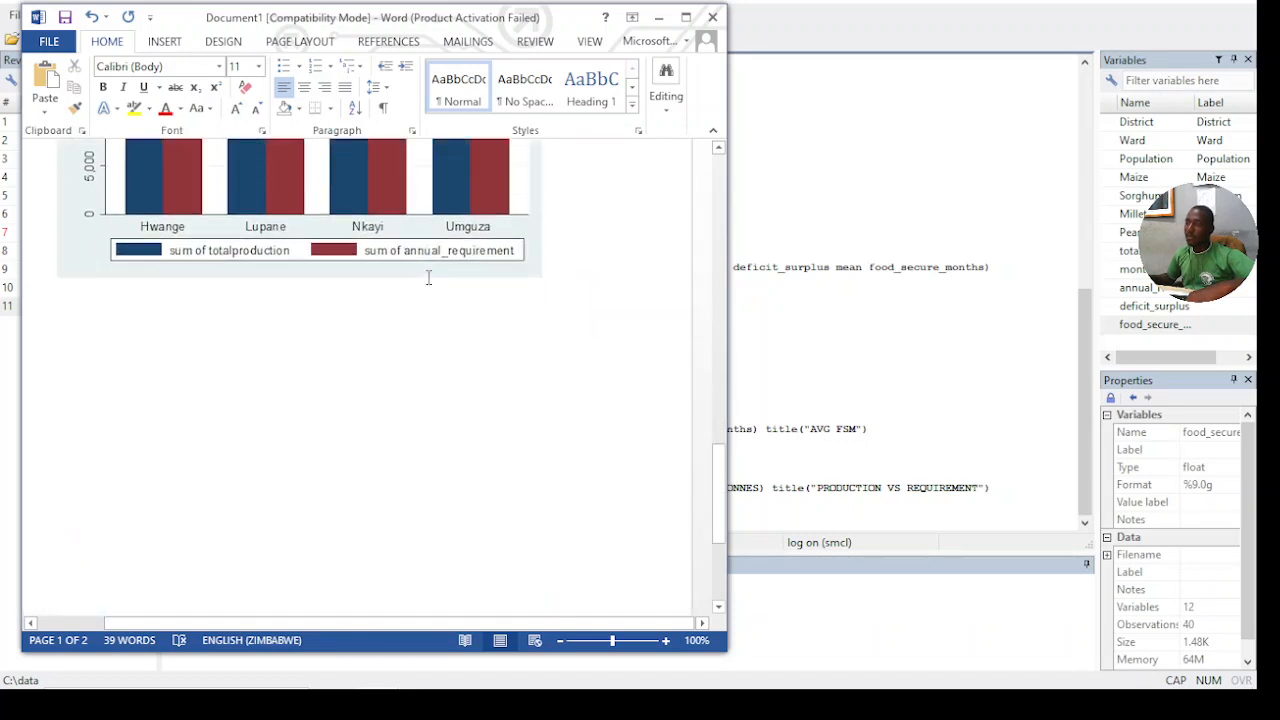
click(243, 290)
scroll(243, 290, up, 7)
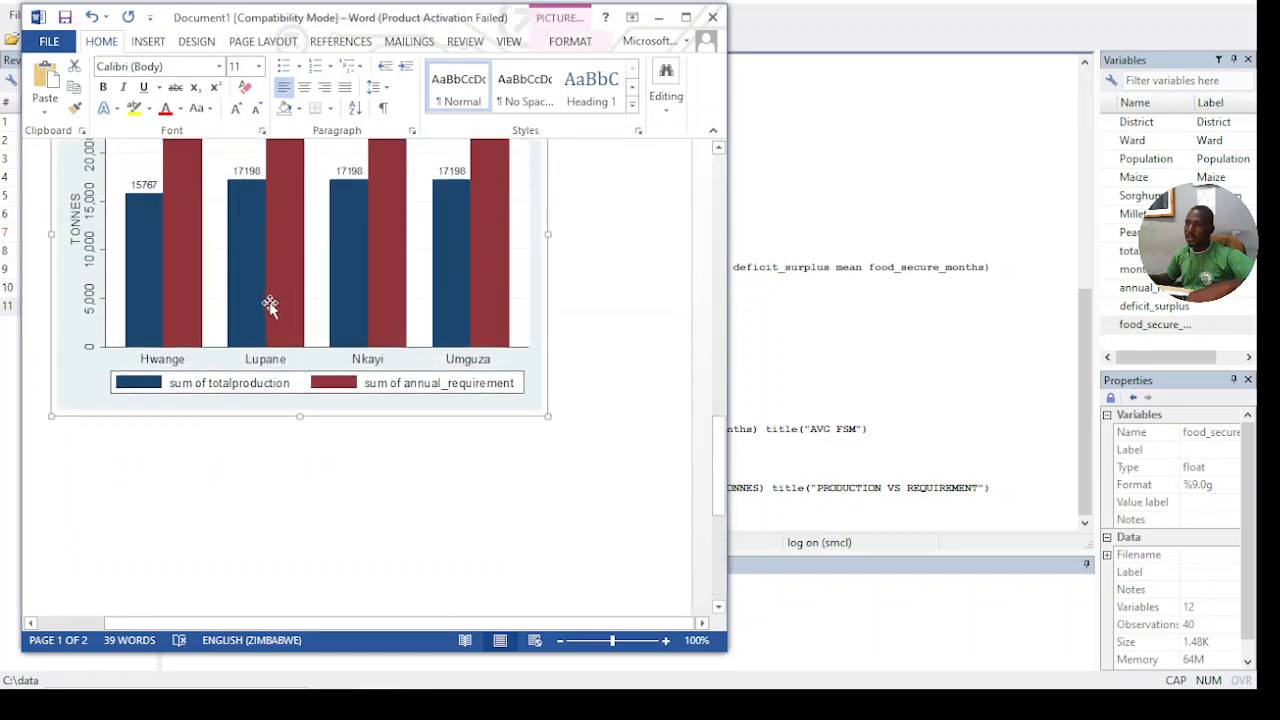
click(601, 428)
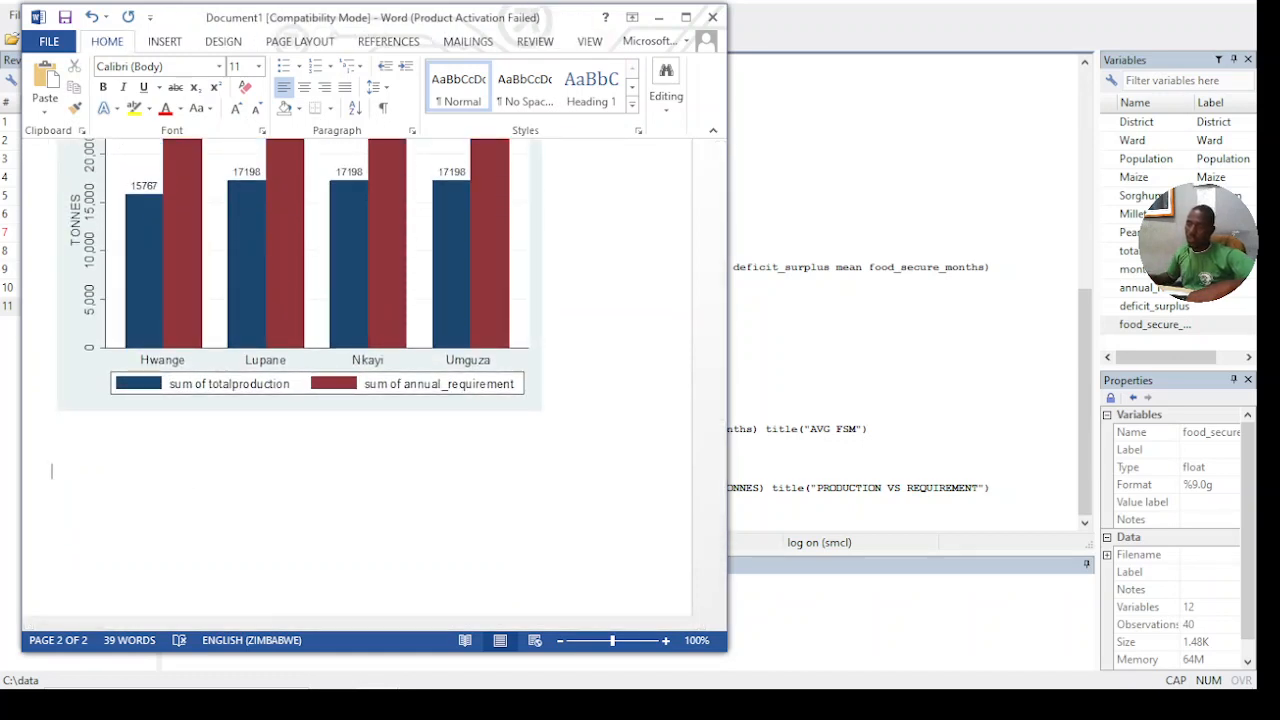
- Compare the districts' mean food secure months in the summary table of the Word document
scroll(498, 395, up, 15)
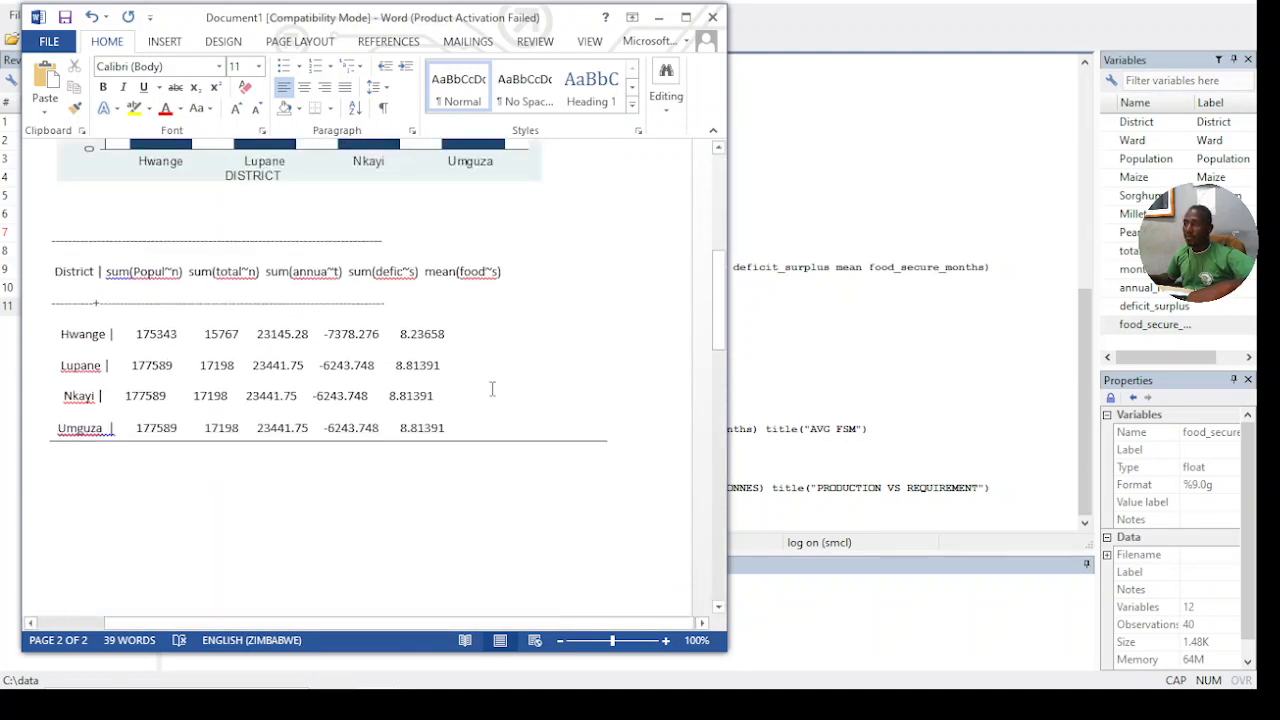
scroll(491, 388, down, 4)
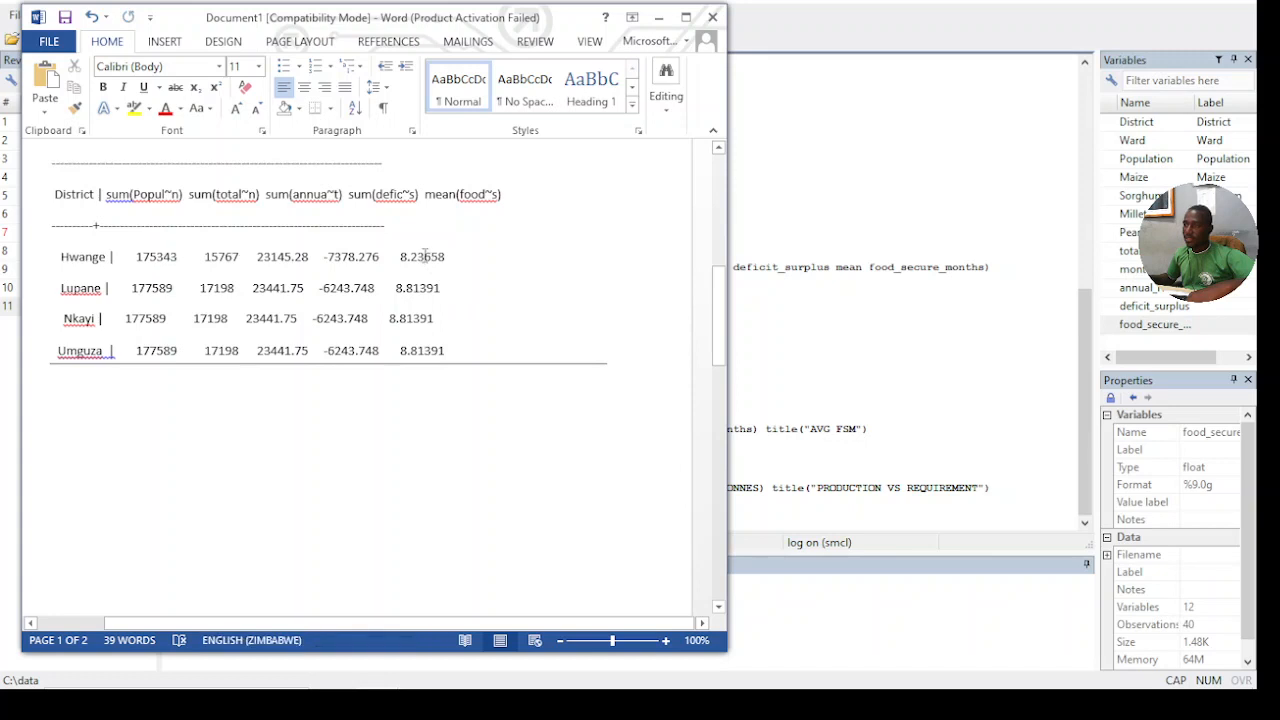
drag(411, 257, 427, 346)
click(427, 347)
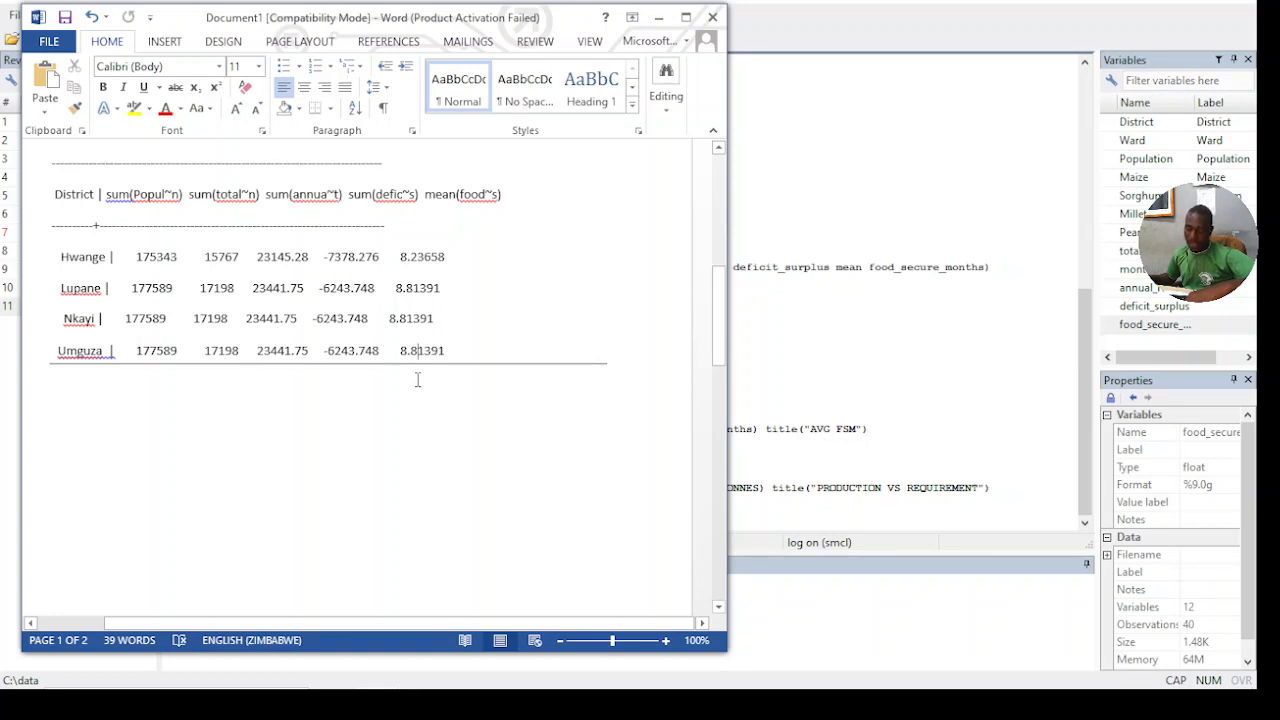
scroll(418, 382, down, 2)
scroll(465, 372, up, 2)
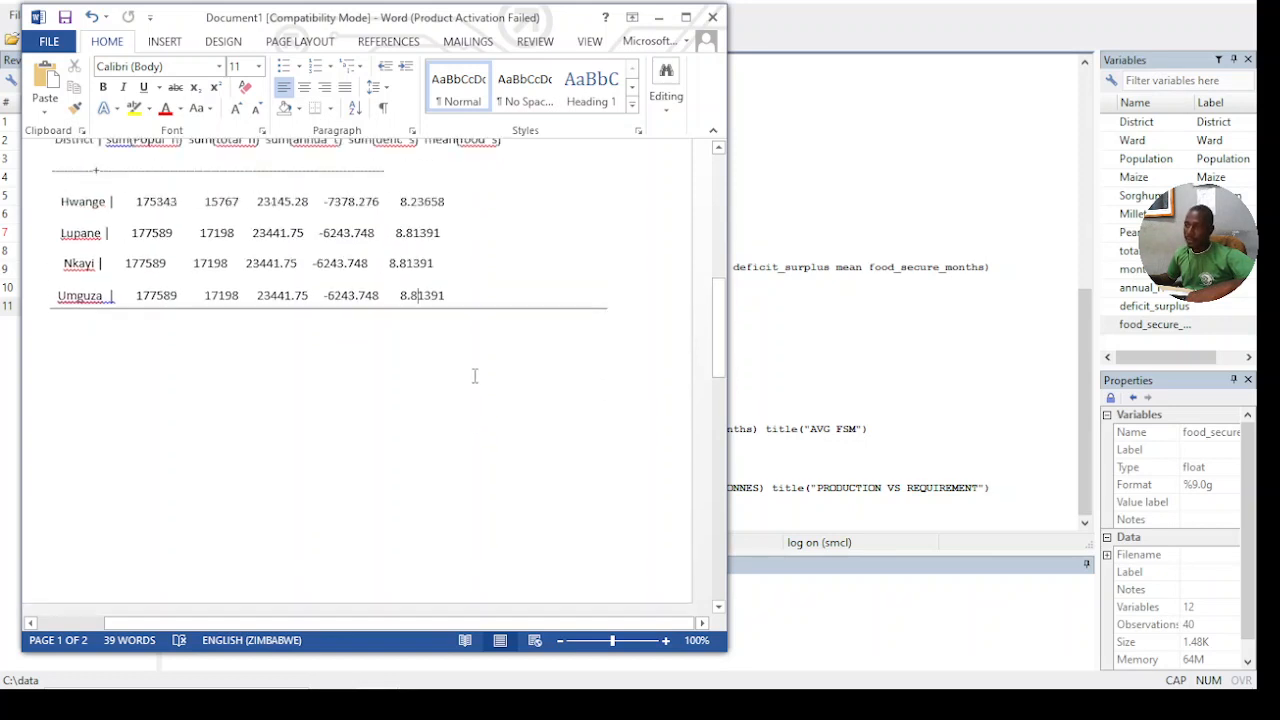
scroll(478, 381, up, 2)
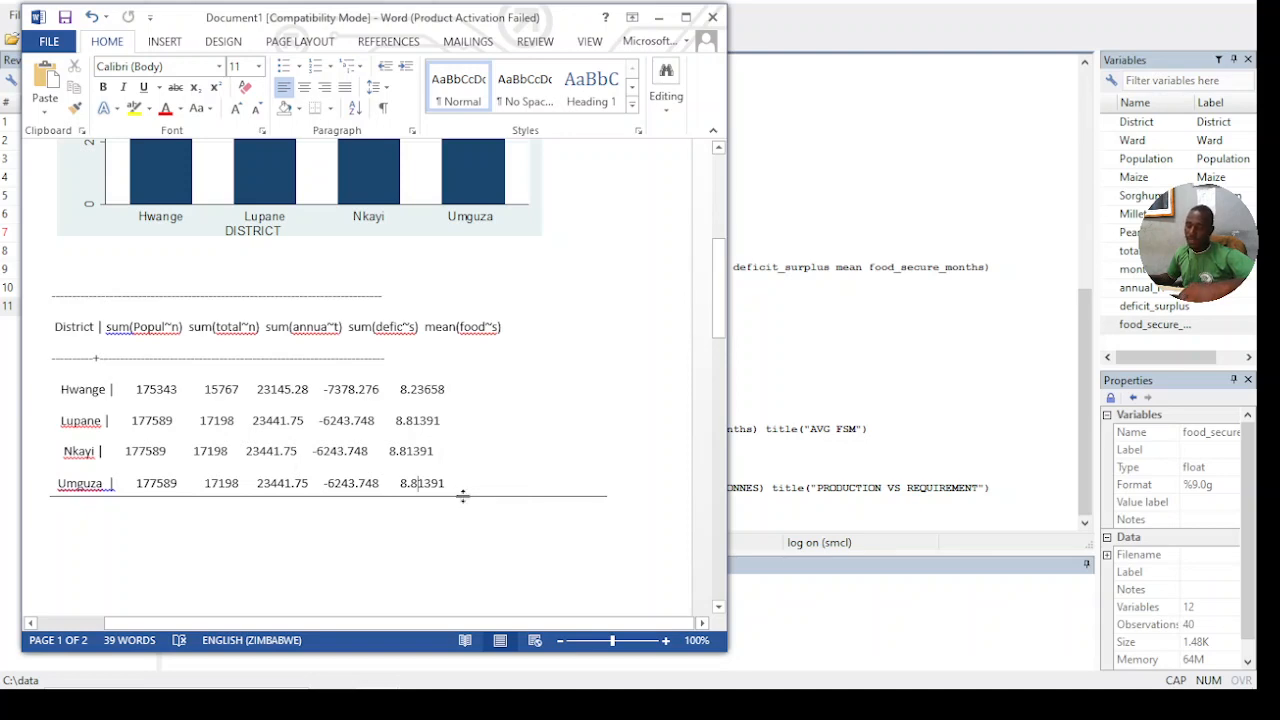
- Switch back to Stata and open the settings for a one-way ANOVA
click(750, 624)
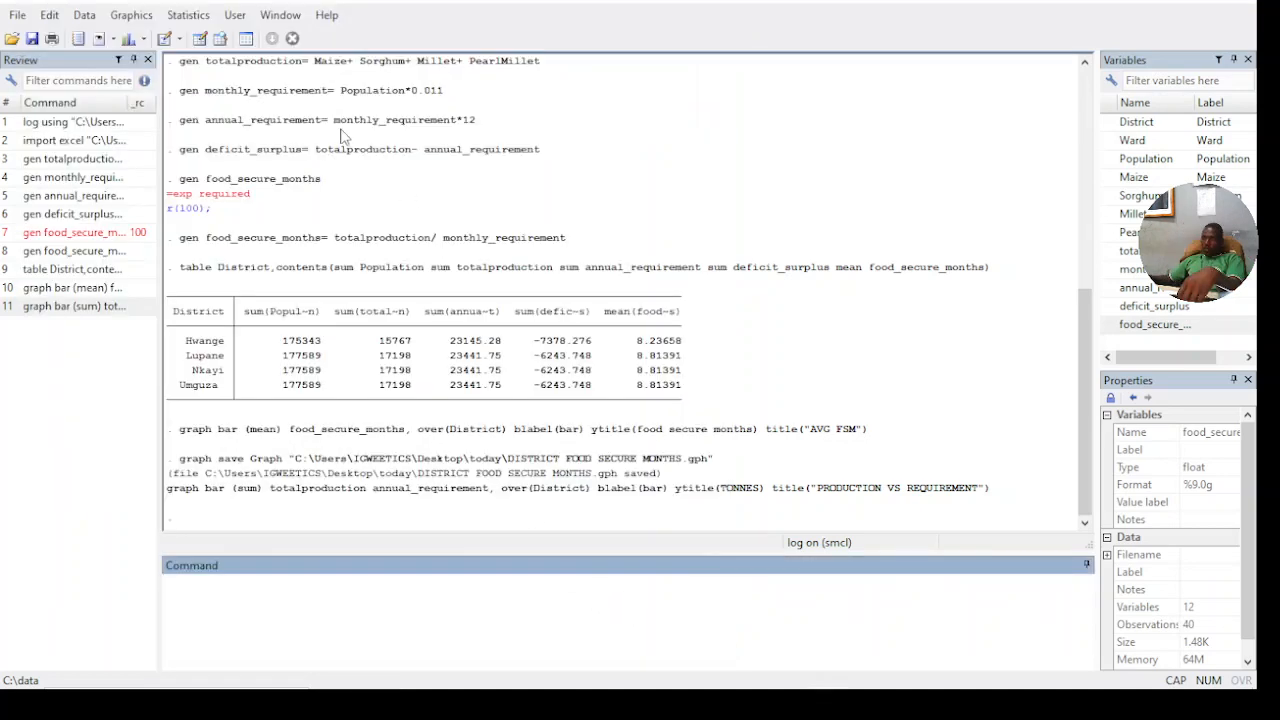
click(193, 16)
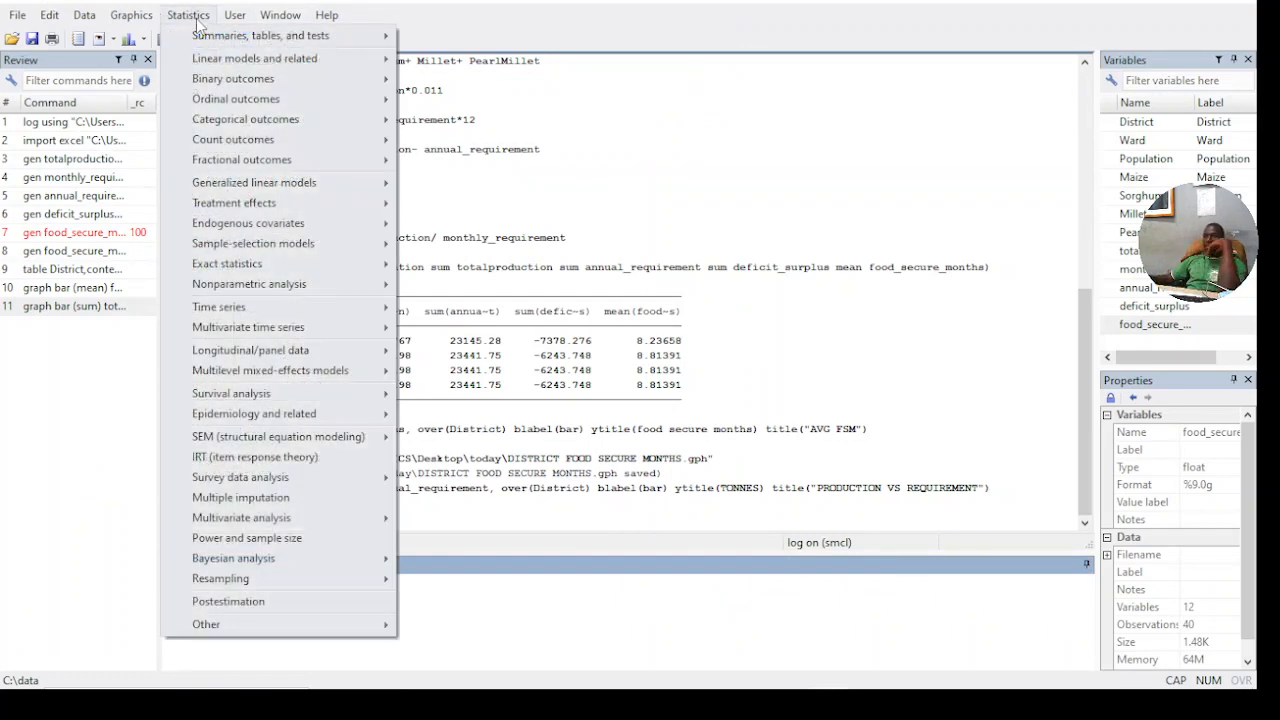
mouse_move(213, 42)
mouse_move(250, 62)
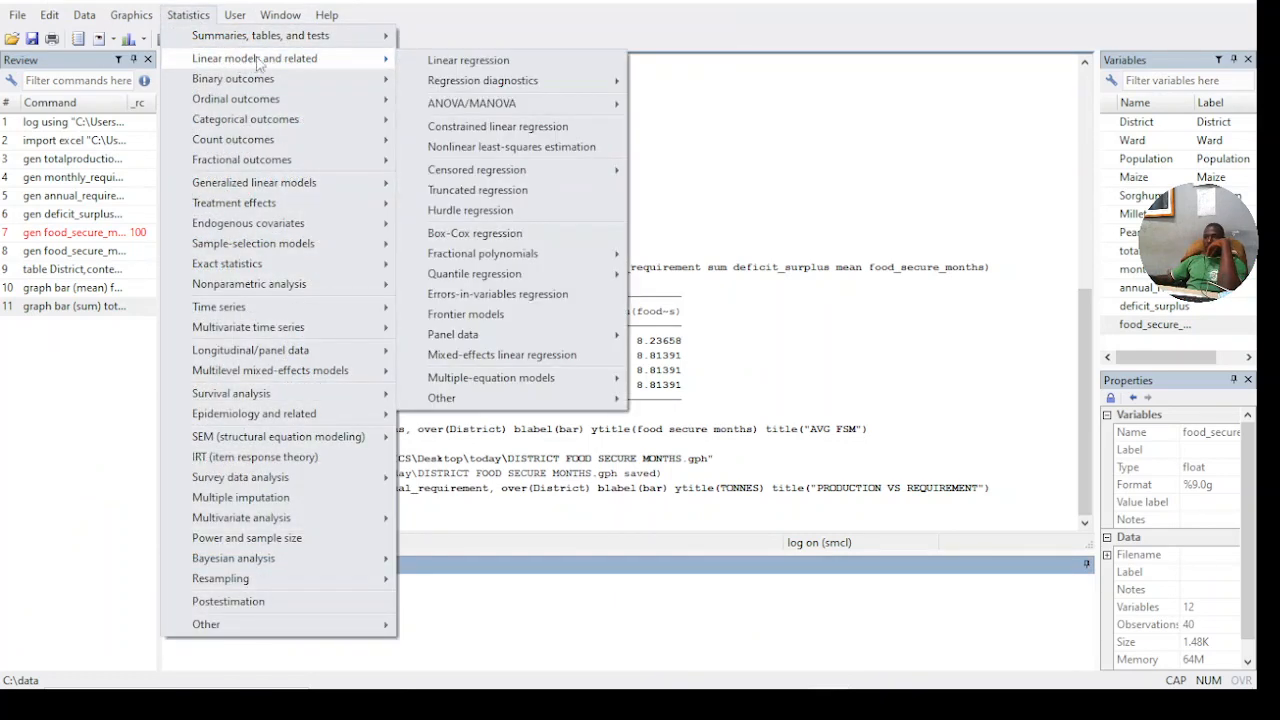
mouse_move(452, 113)
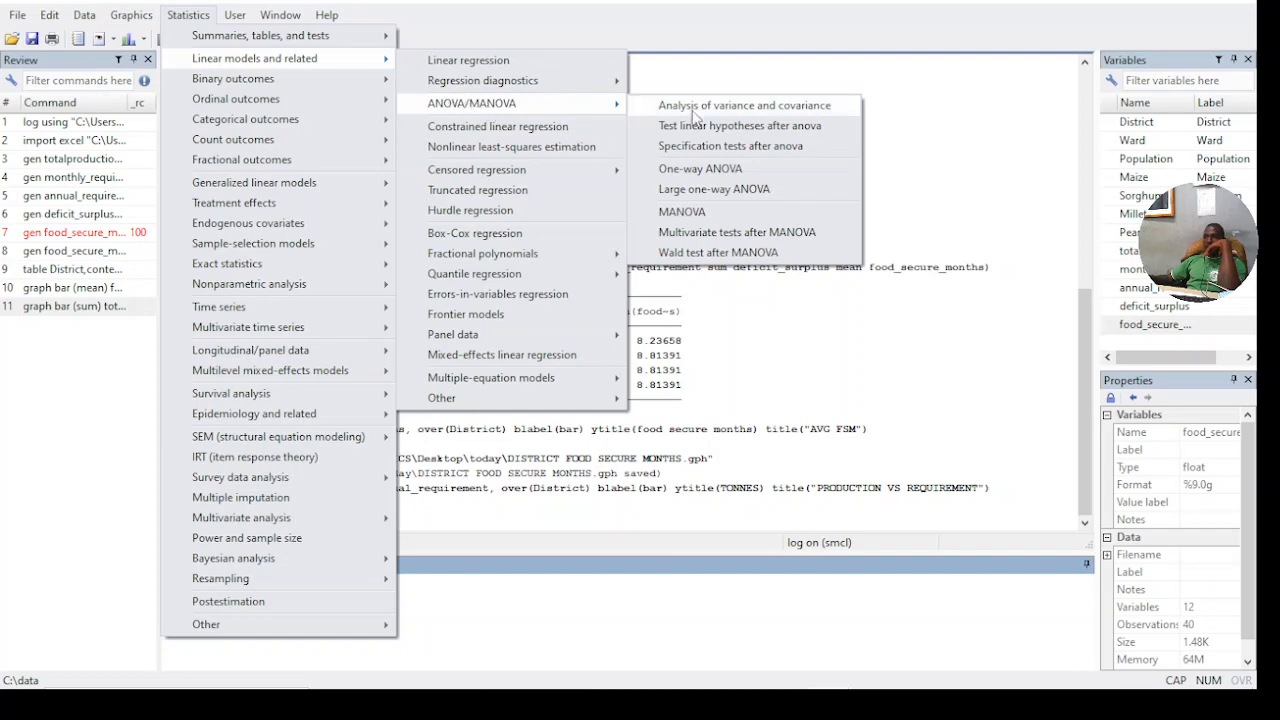
click(695, 172)
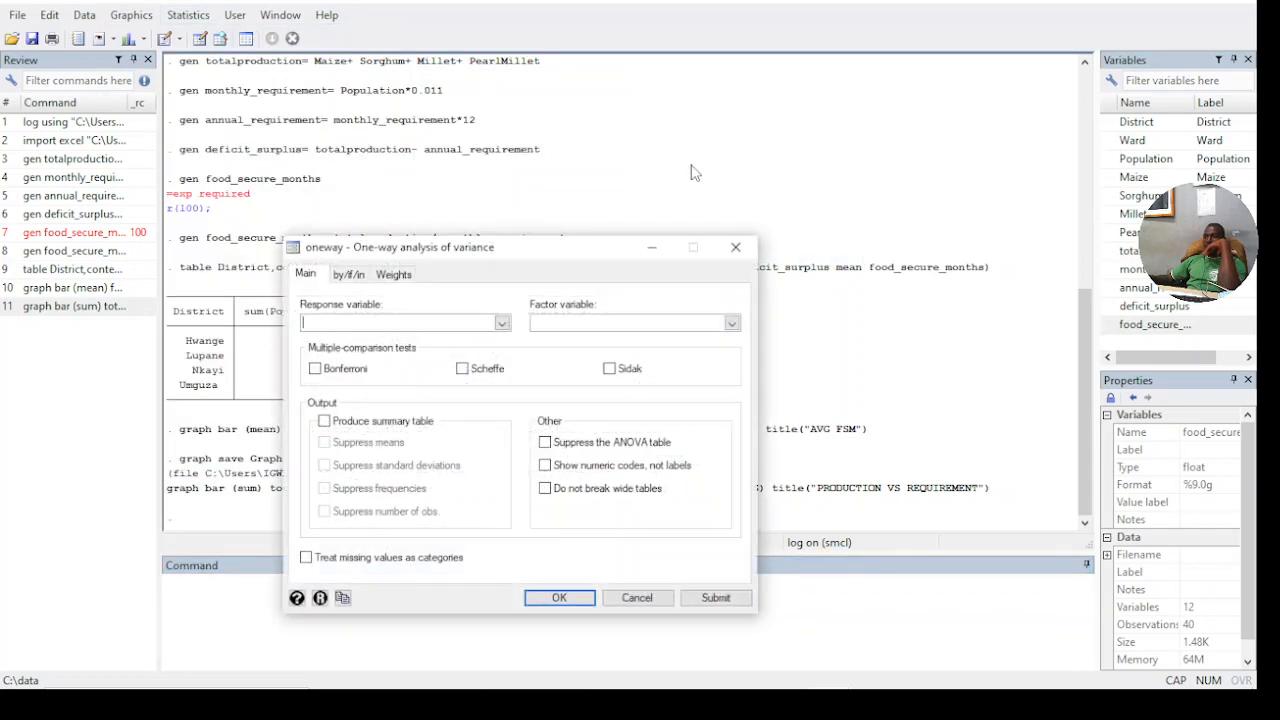
- Set District as the factor variable and food_secure_months as the response variable of the one-way ANOVA
click(502, 323)
click(502, 324)
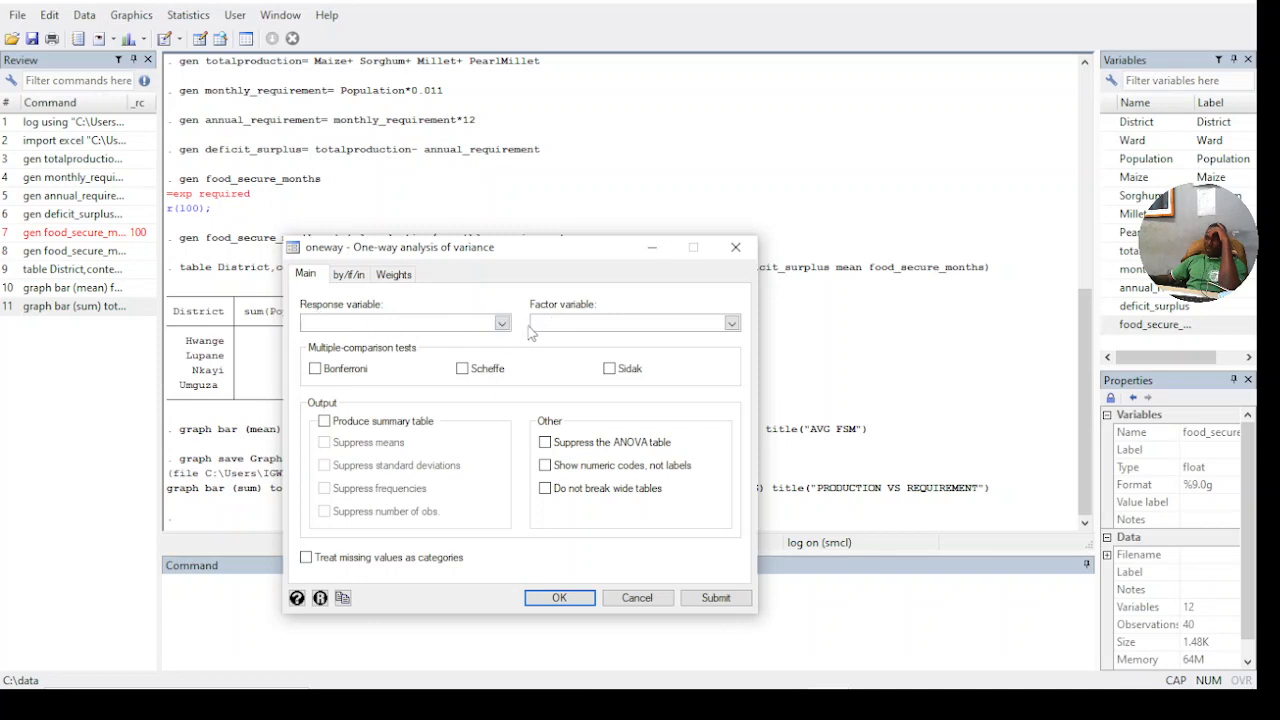
click(732, 323)
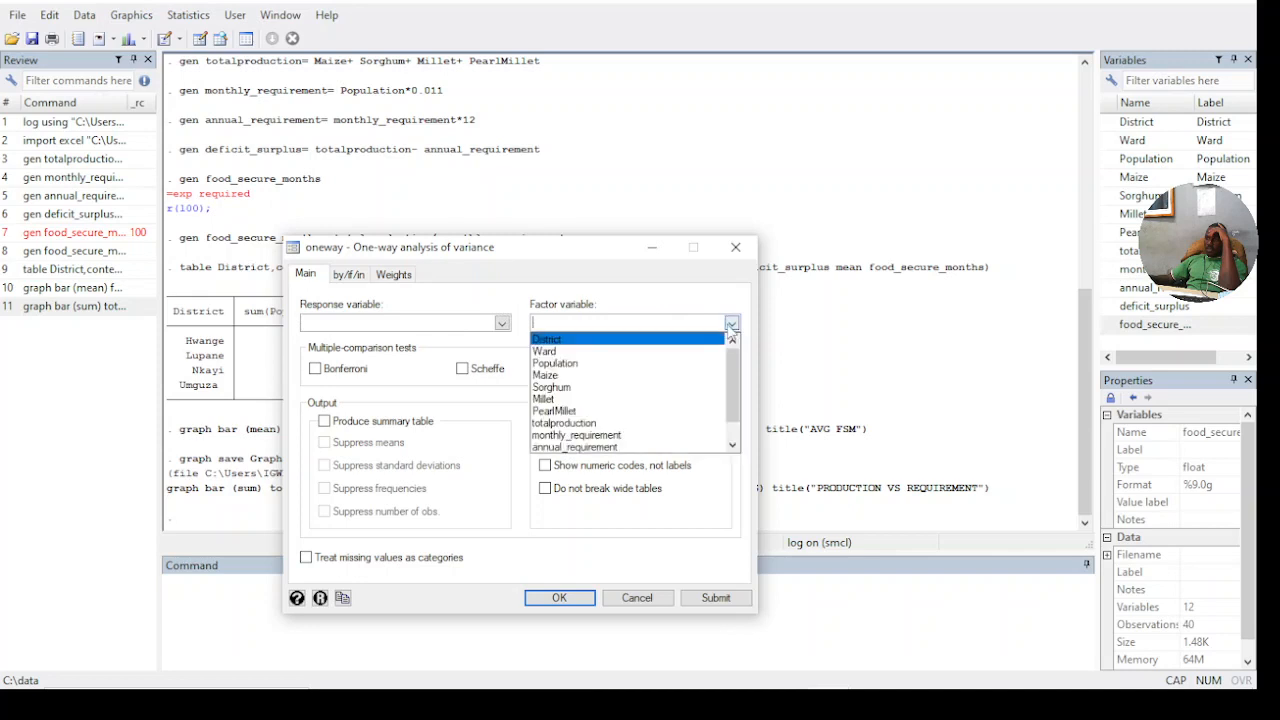
click(572, 341)
click(638, 327)
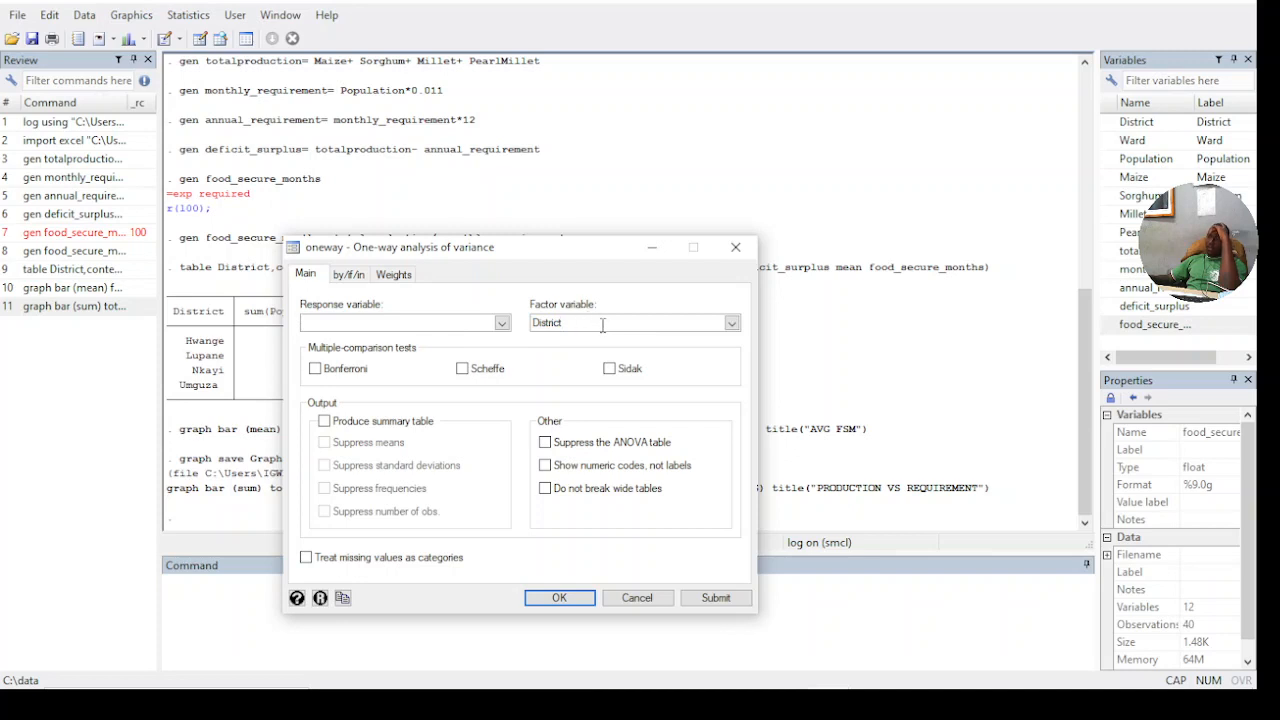
click(501, 323)
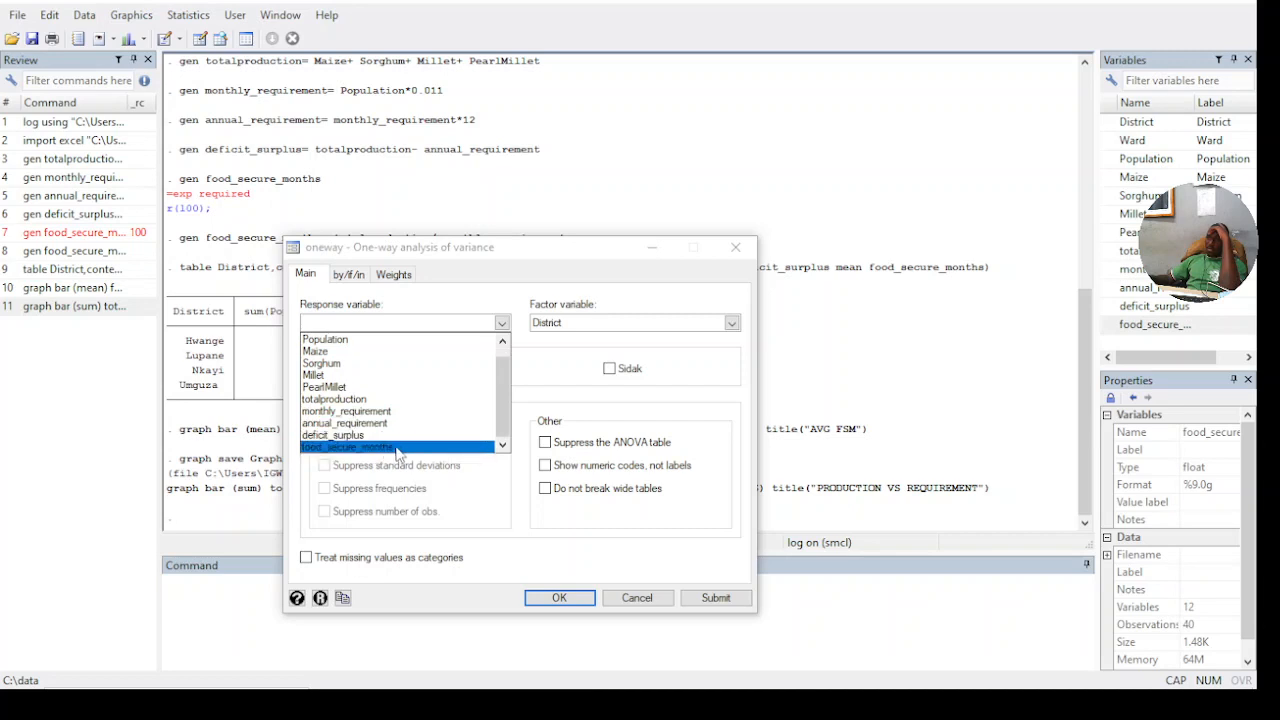
click(397, 452)
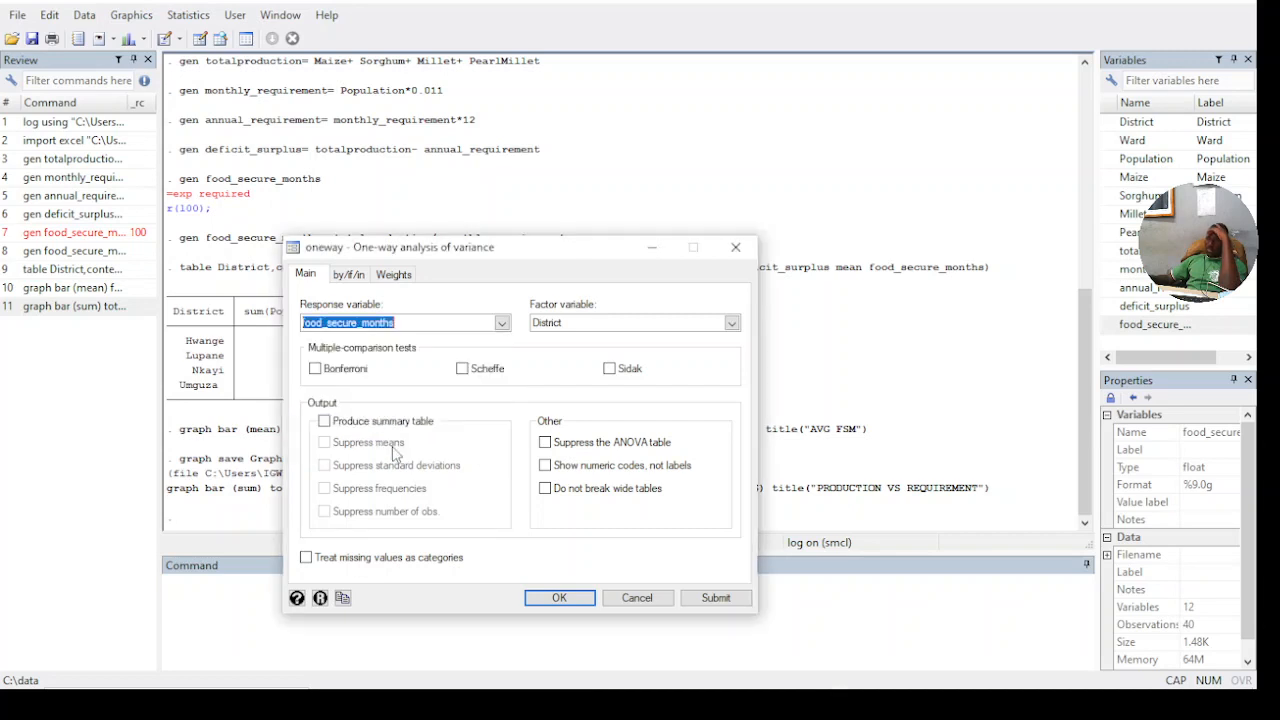
click(632, 323)
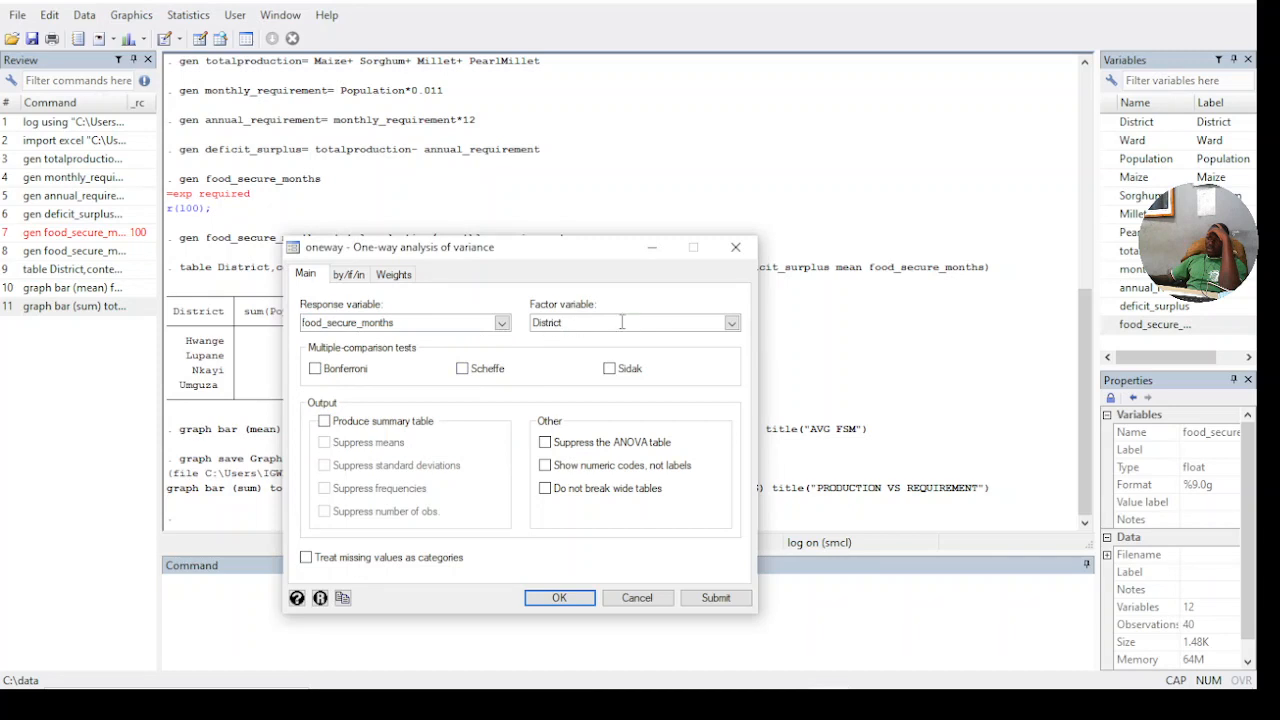
- Enable the summary table output, run the one-way ANOVA and review its results
click(324, 422)
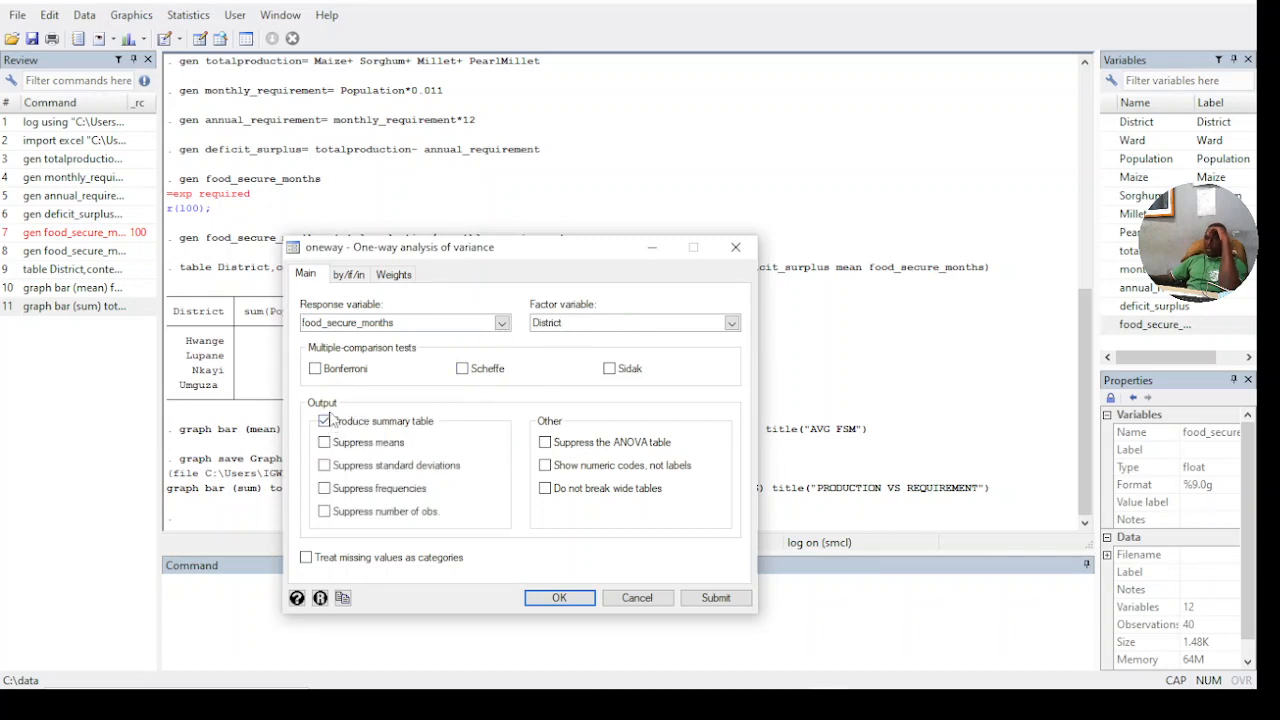
click(326, 422)
click(326, 422)
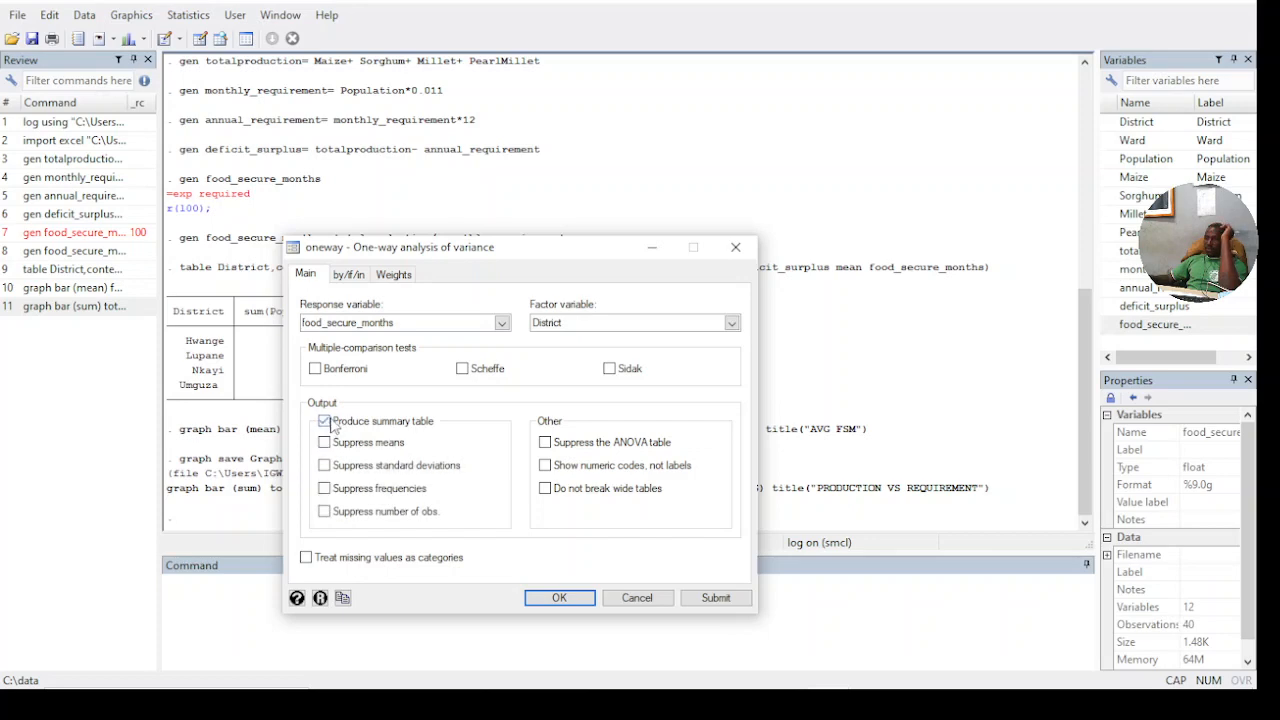
click(557, 598)
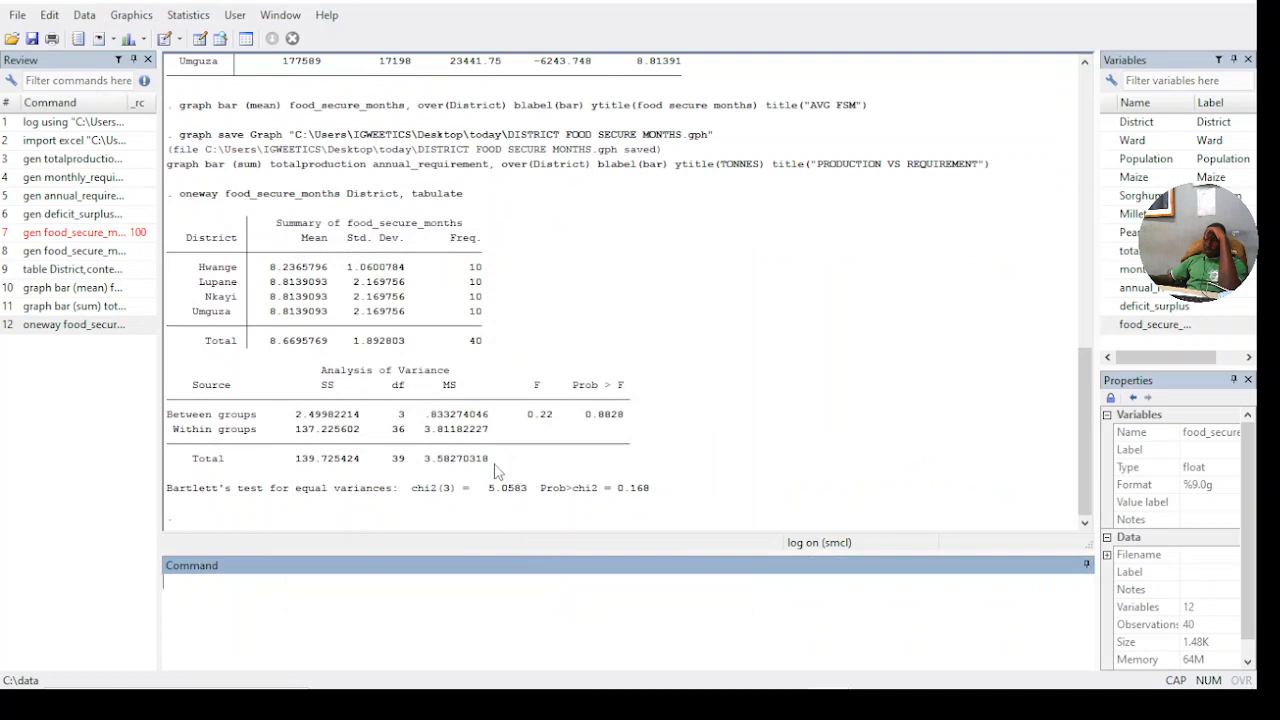
scroll(495, 465, up, 5)
scroll(485, 456, down, 3)
scroll(480, 450, down, 1)
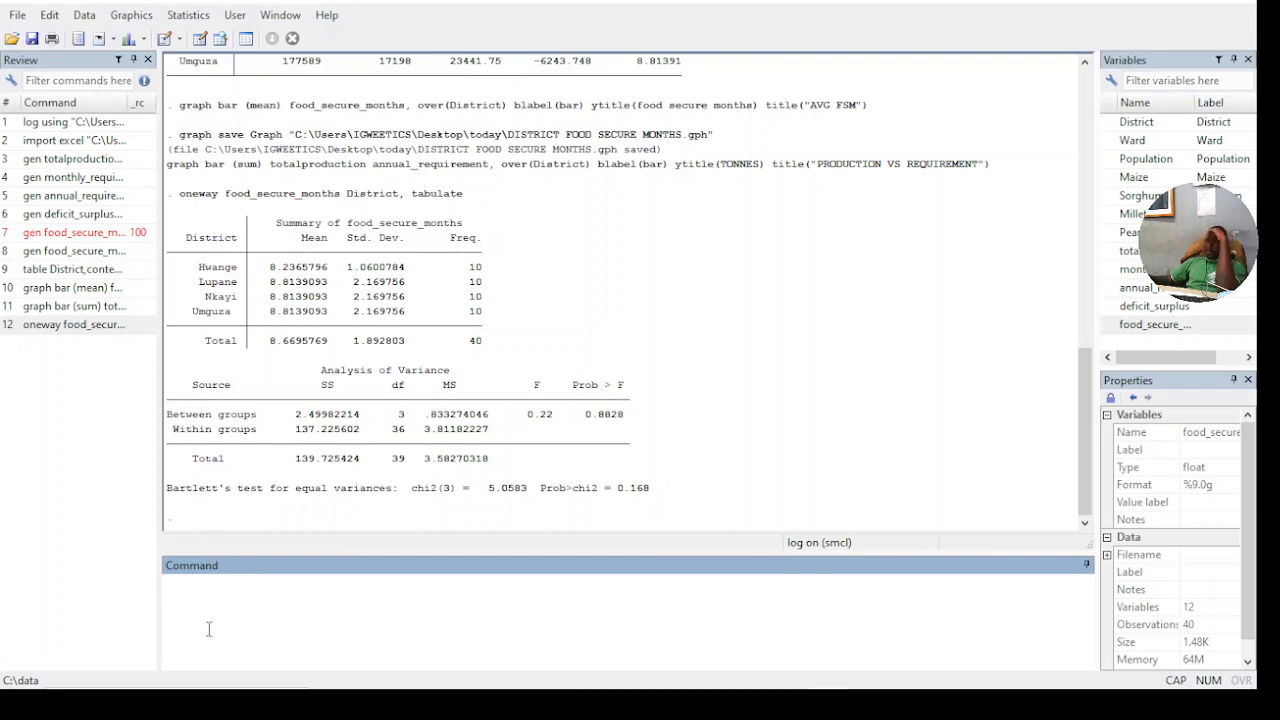
- Close the running Stata log file
click(18, 15)
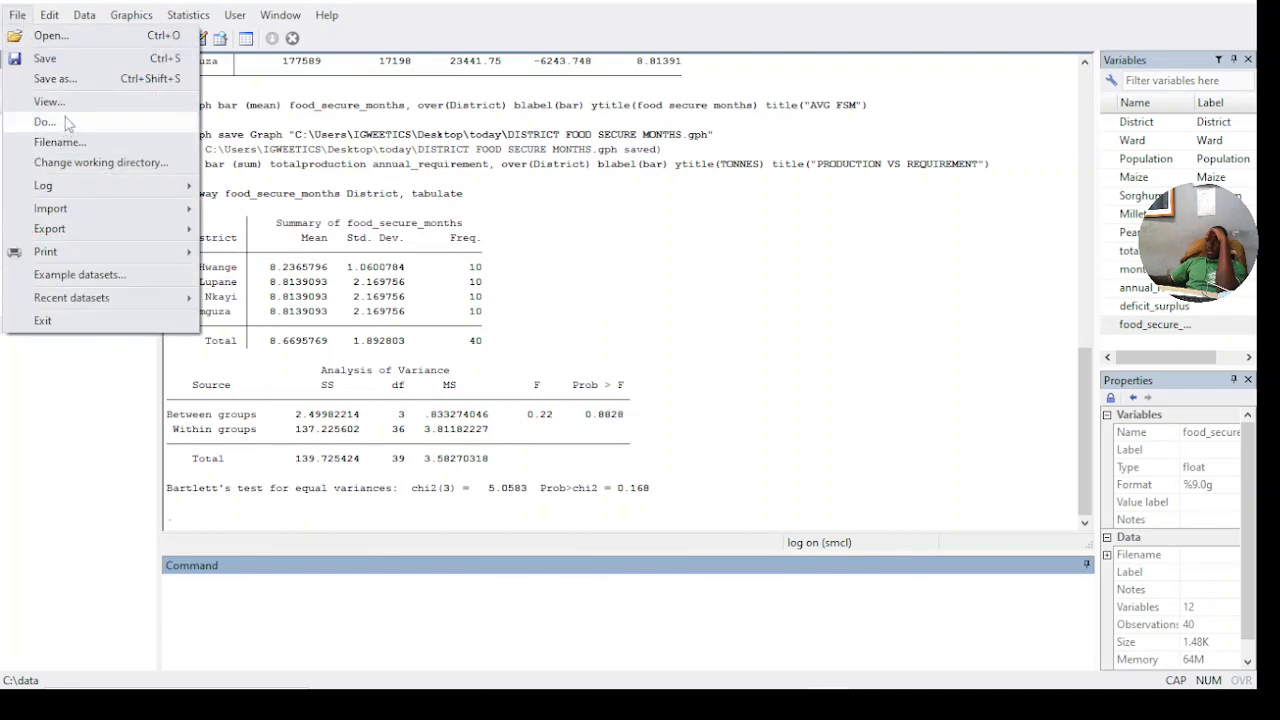
mouse_move(180, 190)
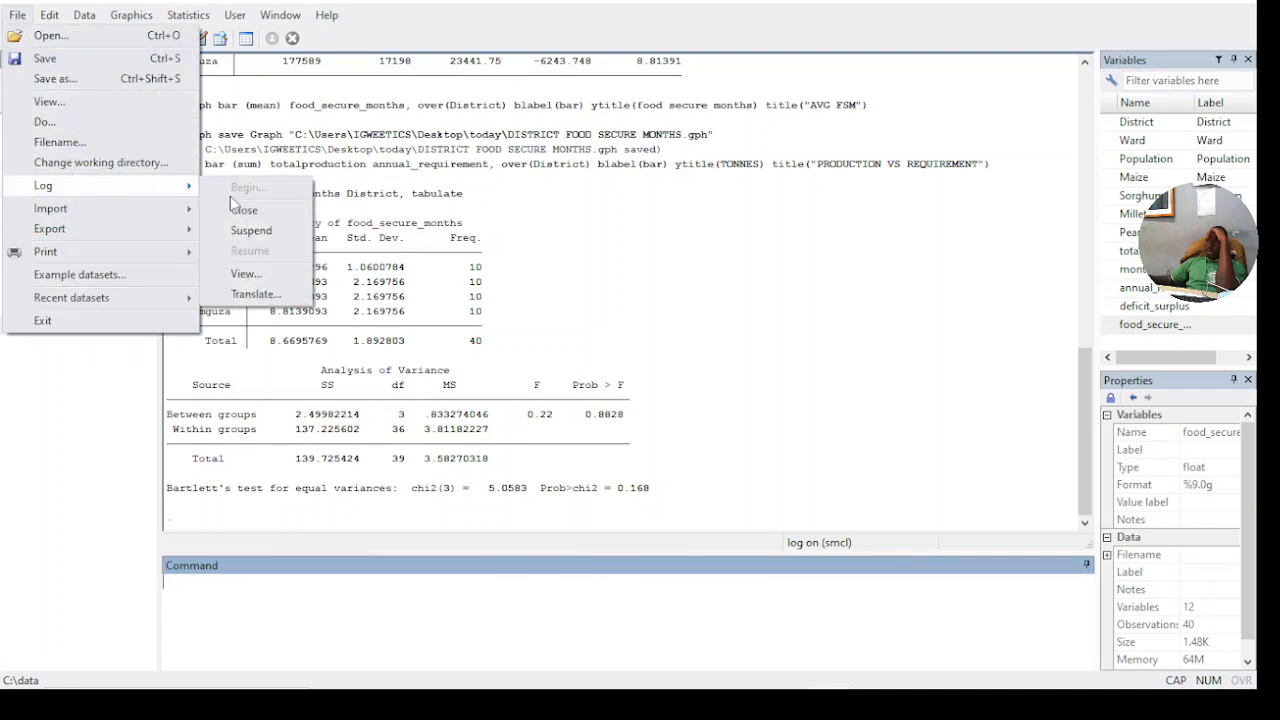
click(276, 214)
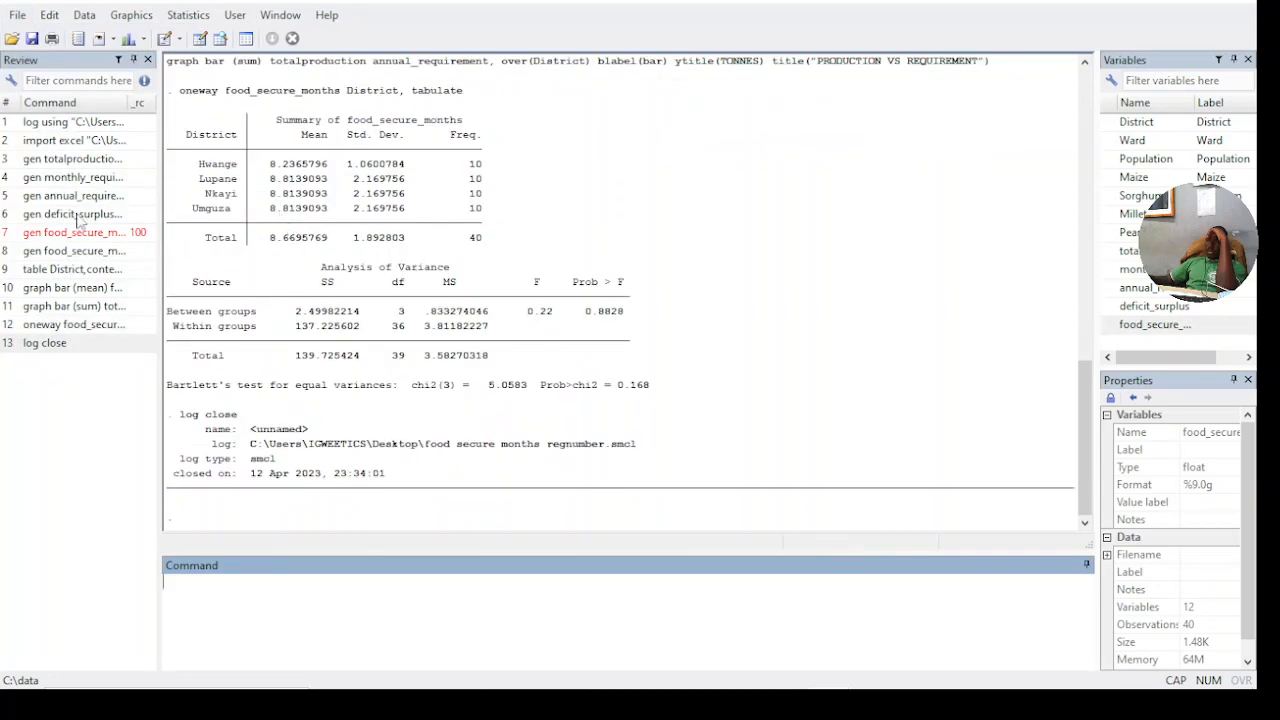
- Save the dataset as FOOD SECURE MONTHS in Stata Data (*.dta) format in the desktop's today folder
click(32, 40)
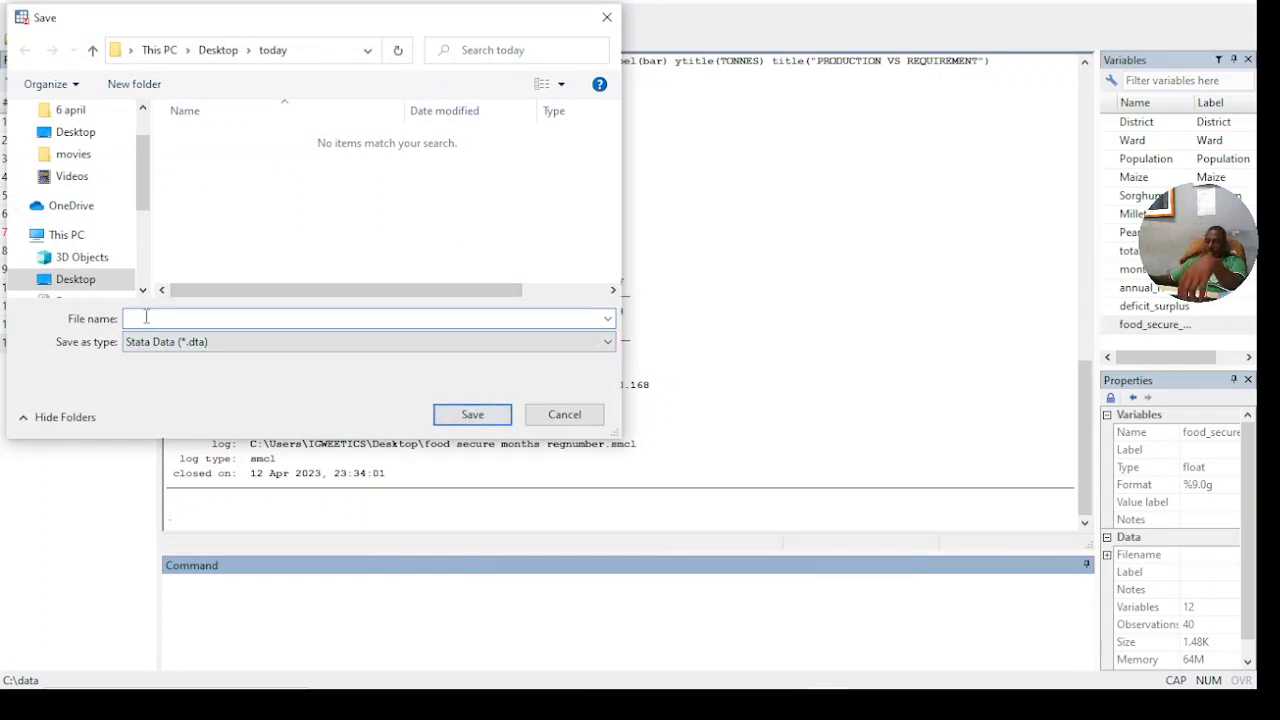
text(FOO)
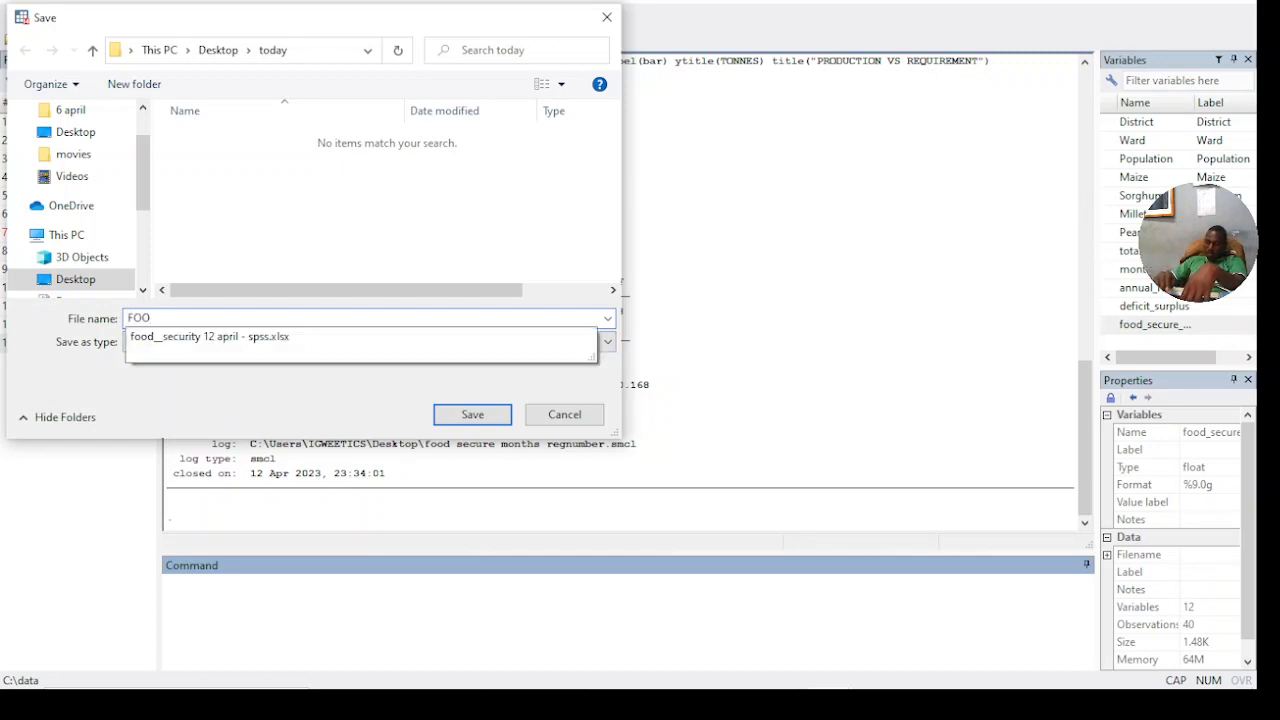
text(D SECU)
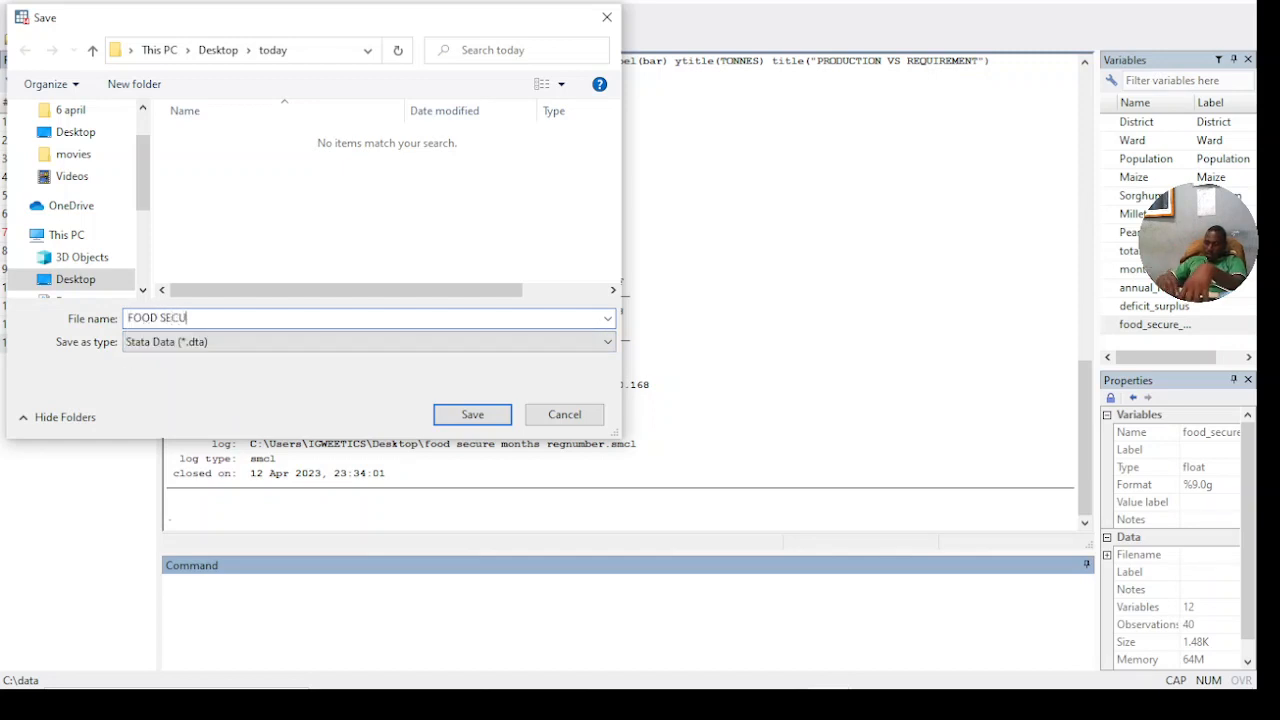
text(RE MO)
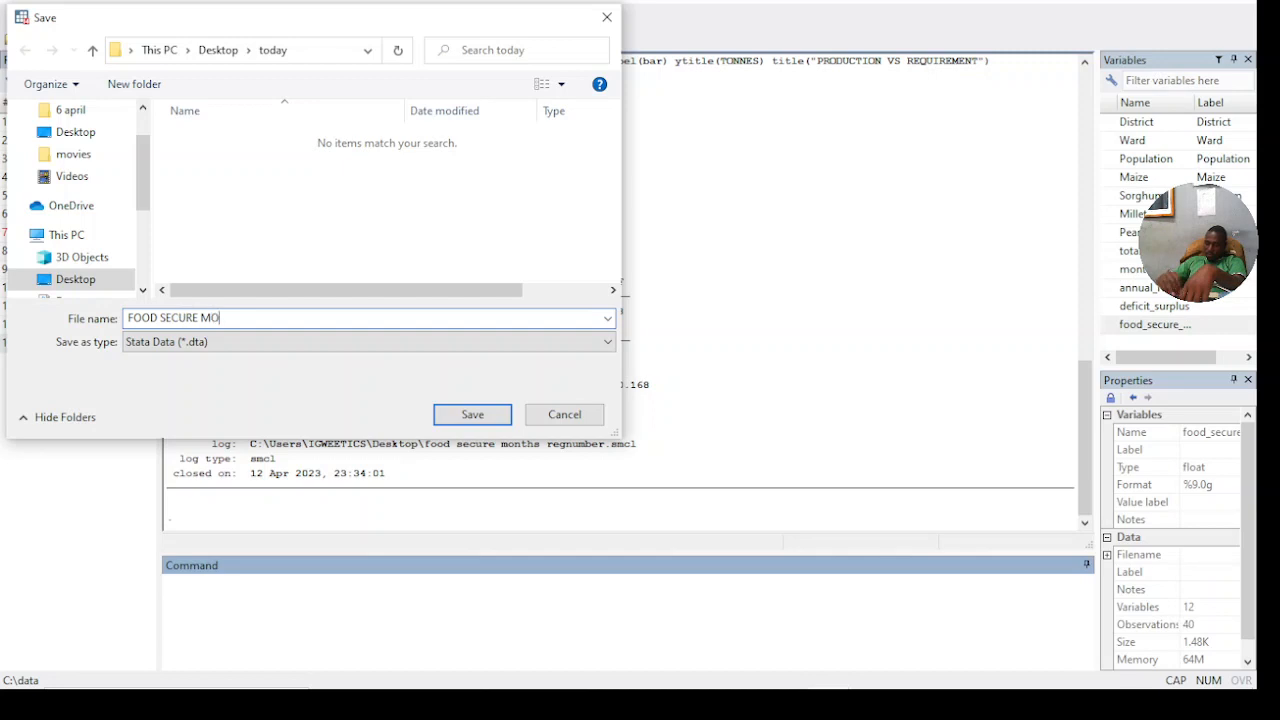
text(NTHS)
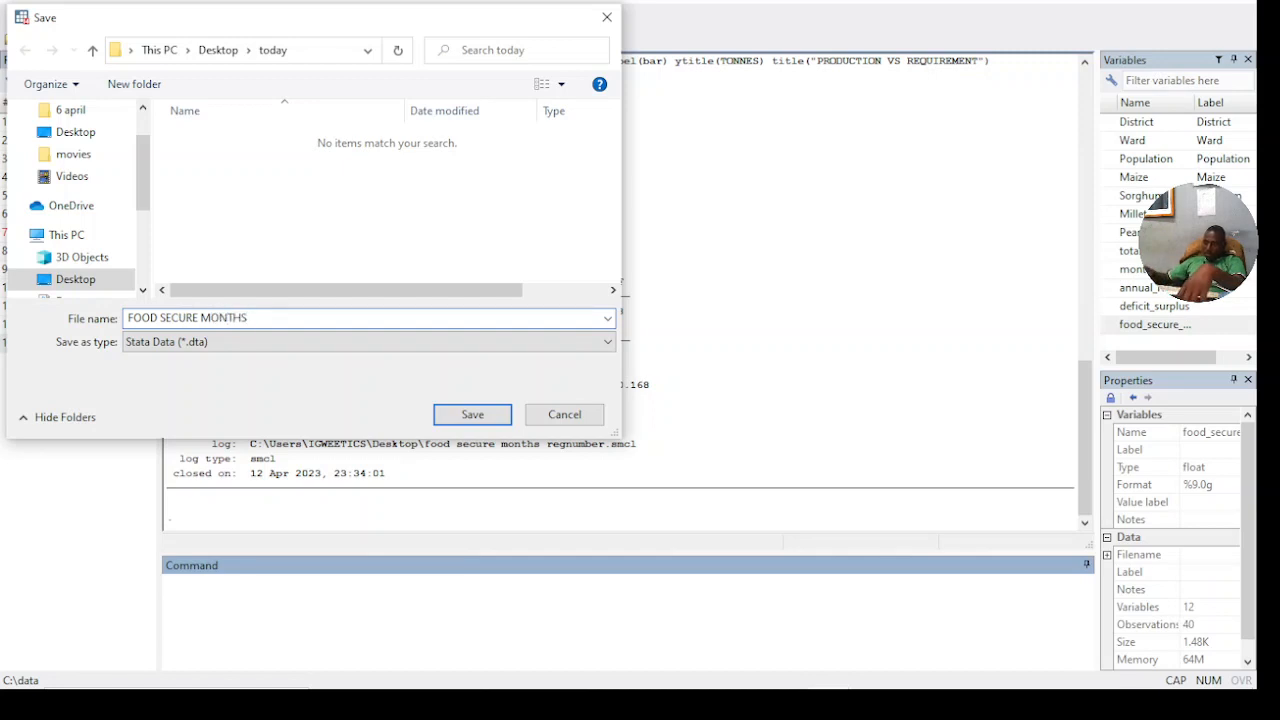
click(460, 415)
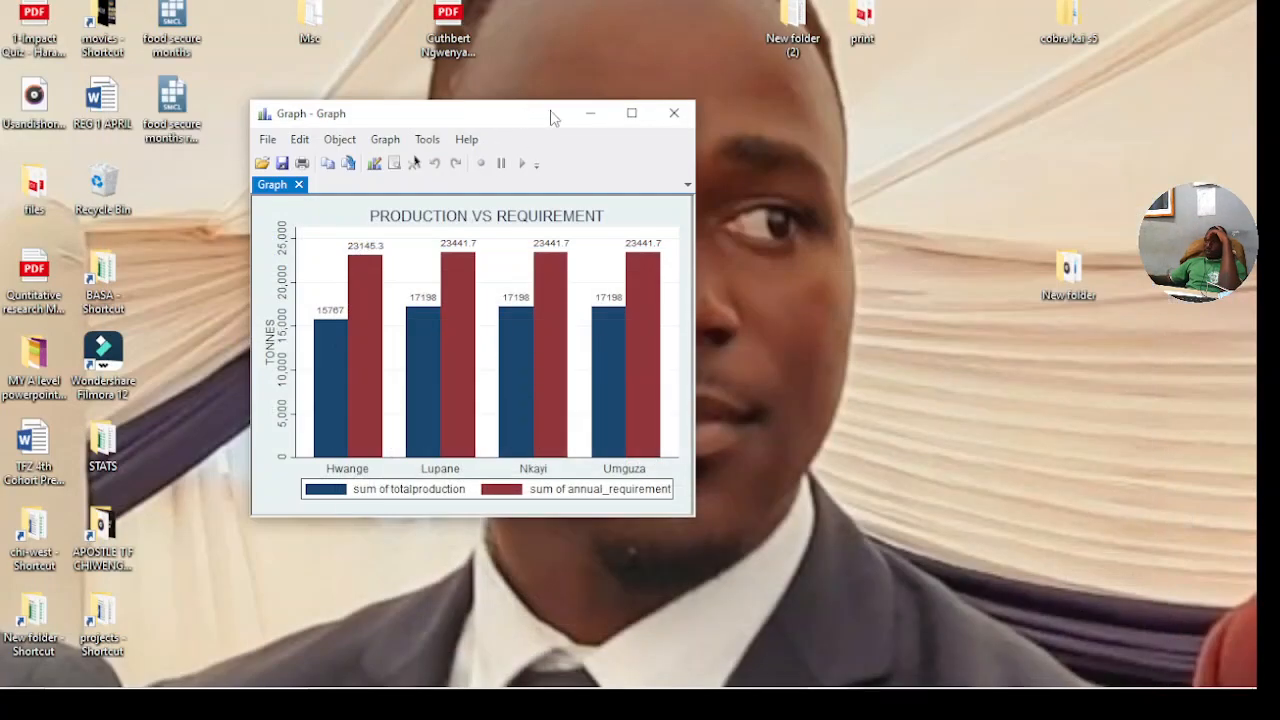
- Open the FOOD SECURE MONTHS dataset from the desktop's today folder in File Explorer and browse its data in Stata
click(589, 113)
double_click(512, 183)
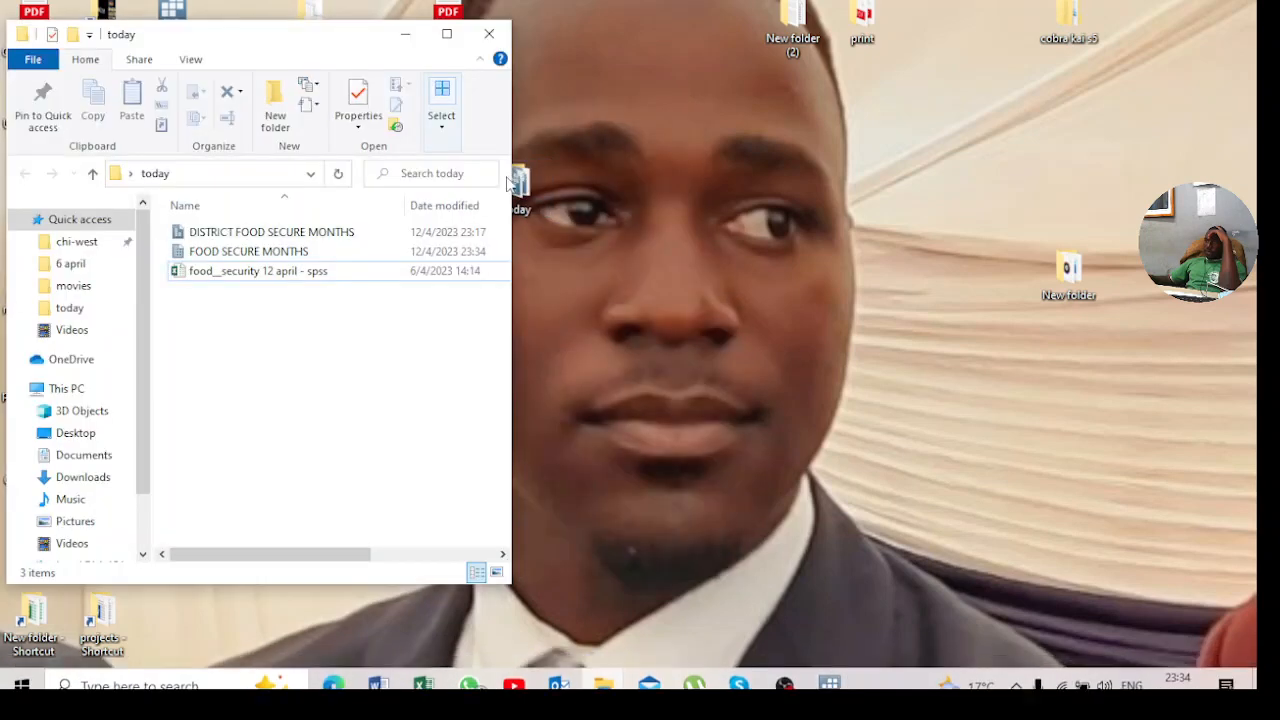
click(447, 34)
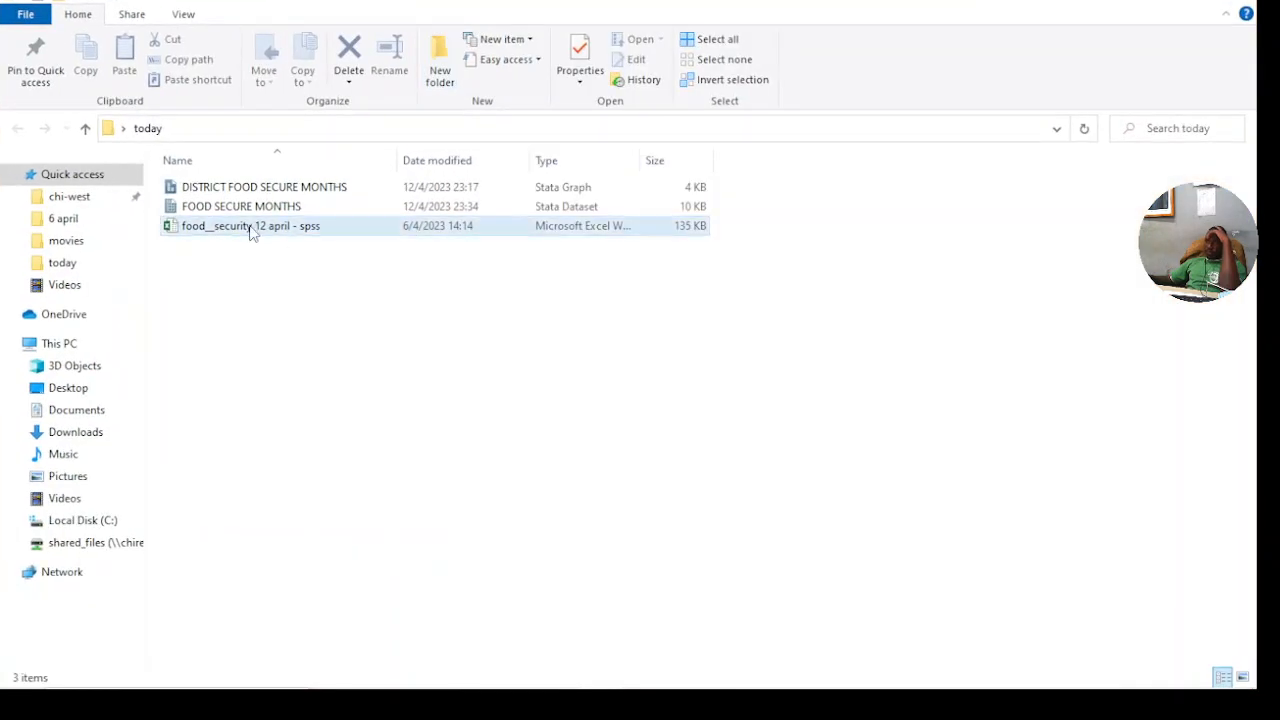
click(285, 210)
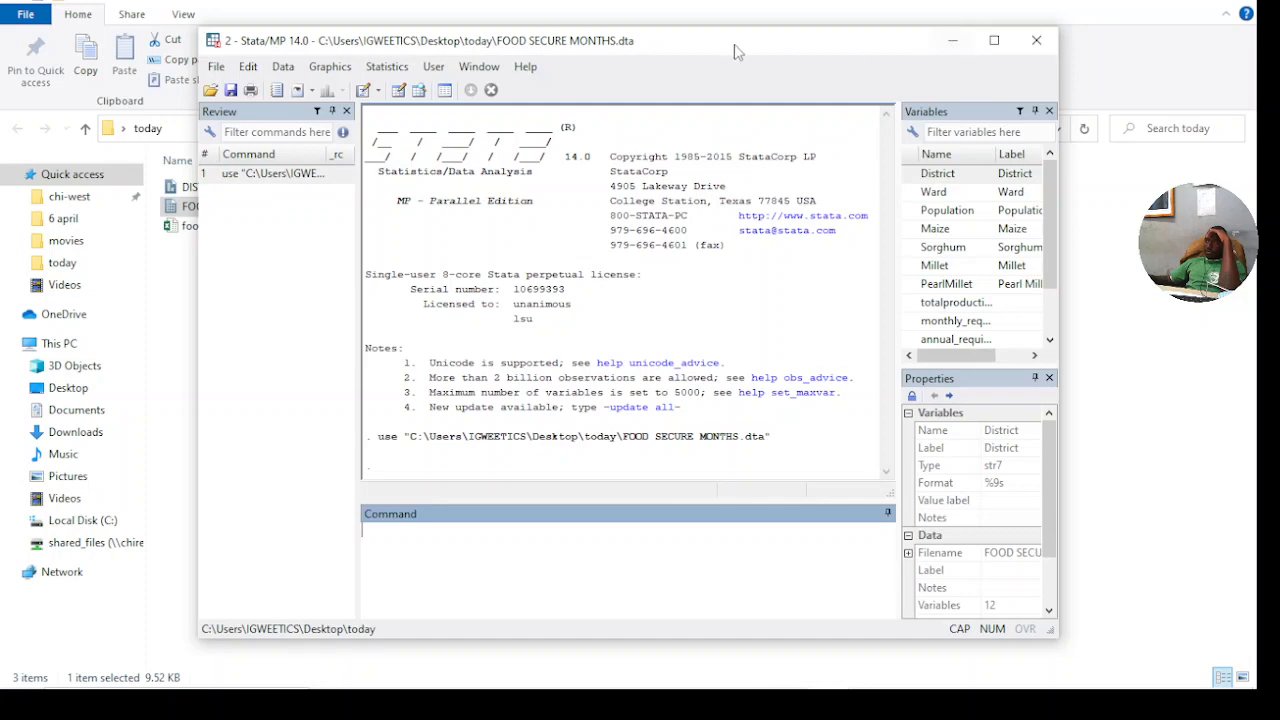
click(419, 90)
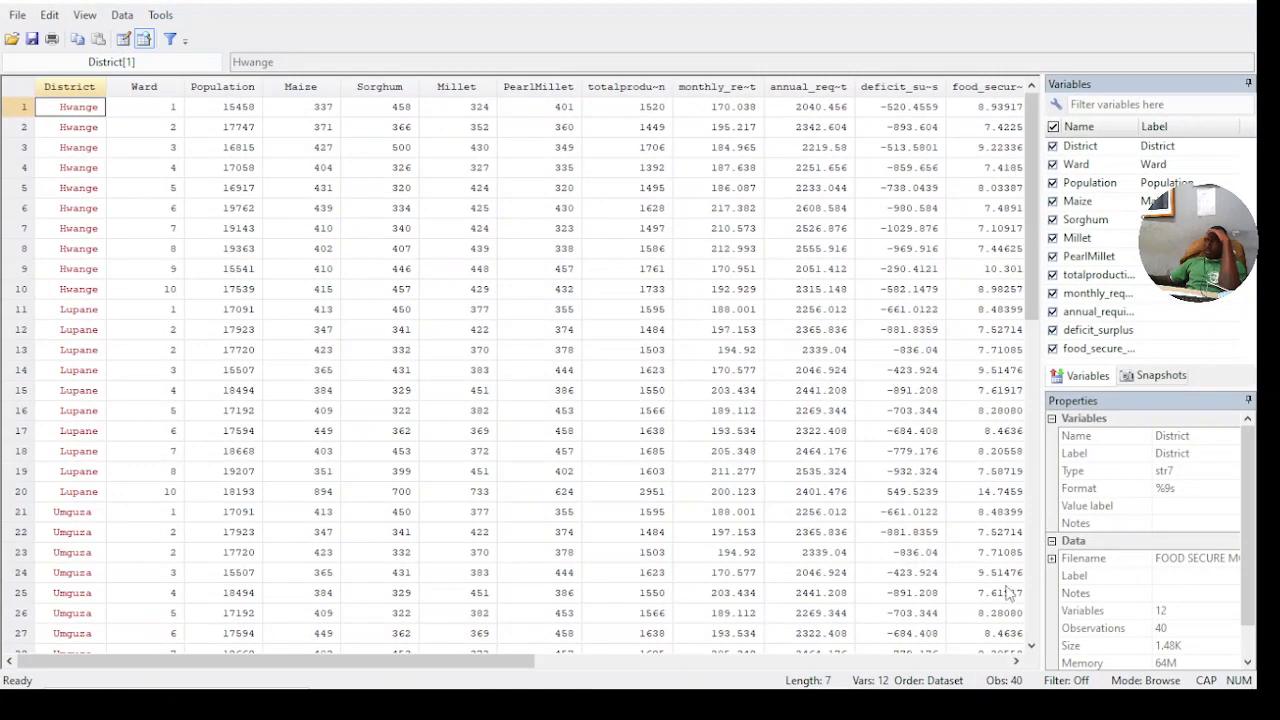
drag(1017, 660, 1017, 660)
click(1140, 2)
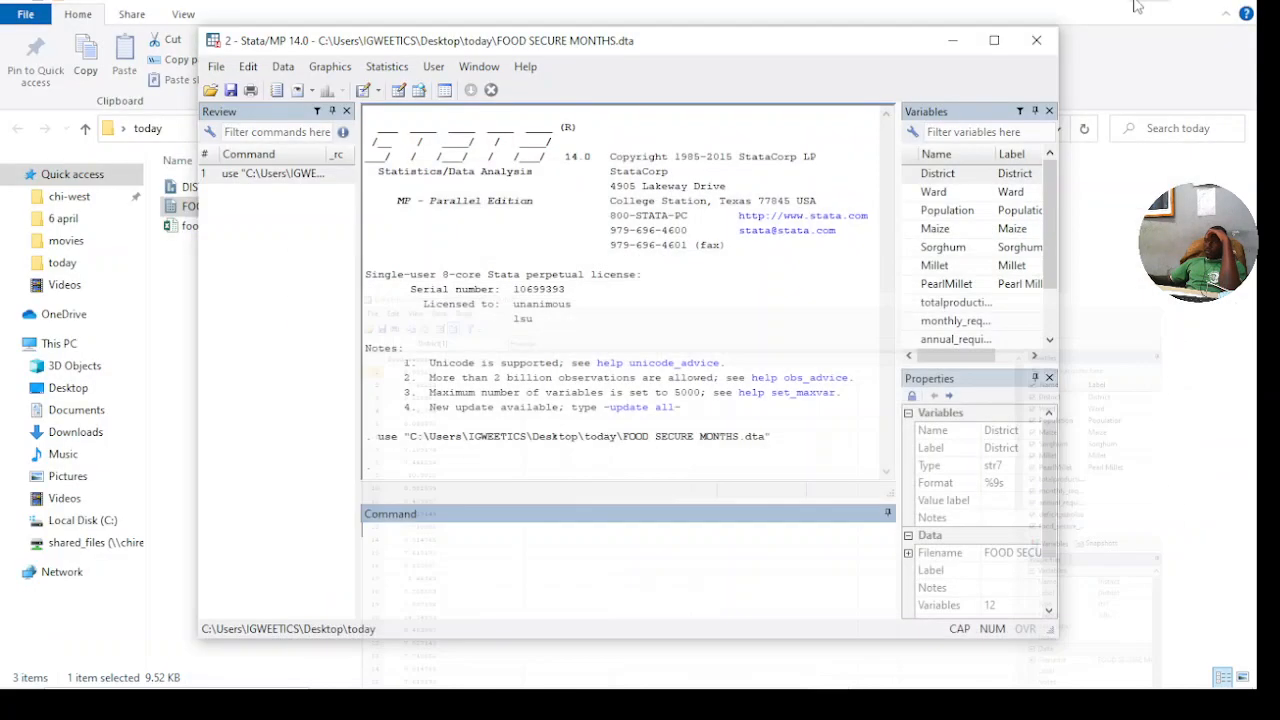
click(948, 44)
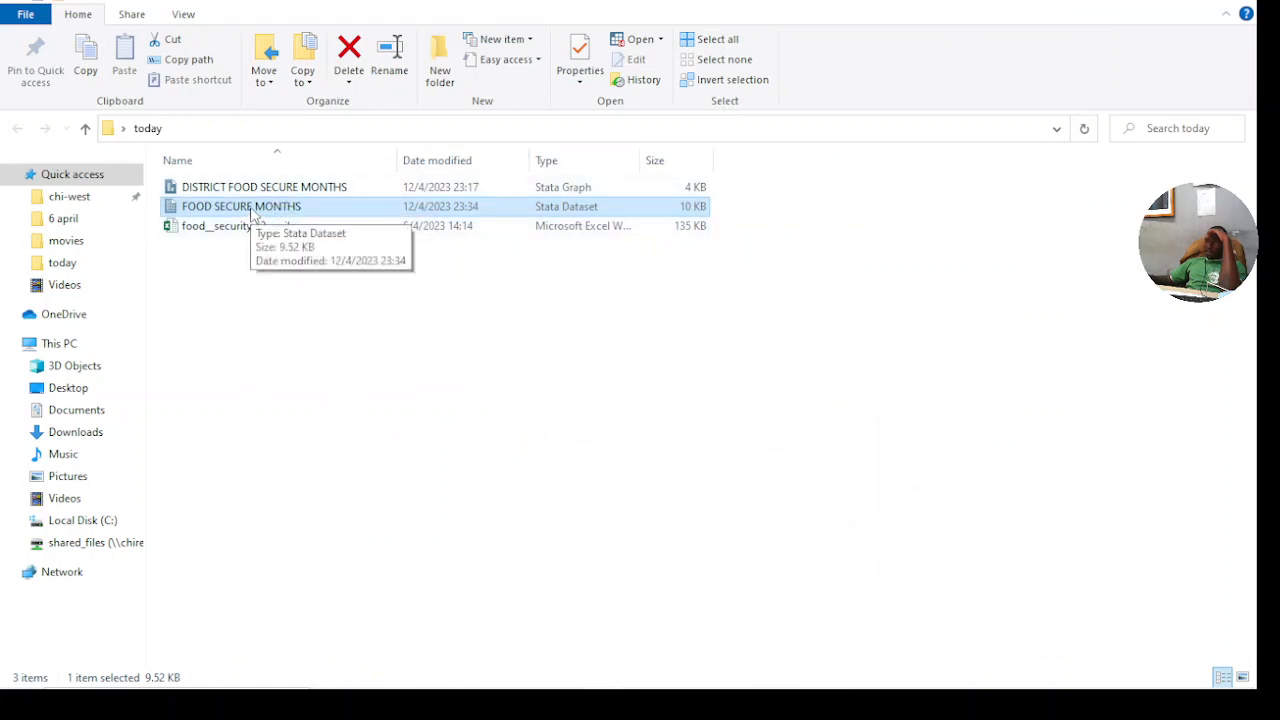
- Open the DISTRICT FOOD SECURE MONTHS graph file from the today folder and view its bar chart
double_click(333, 189)
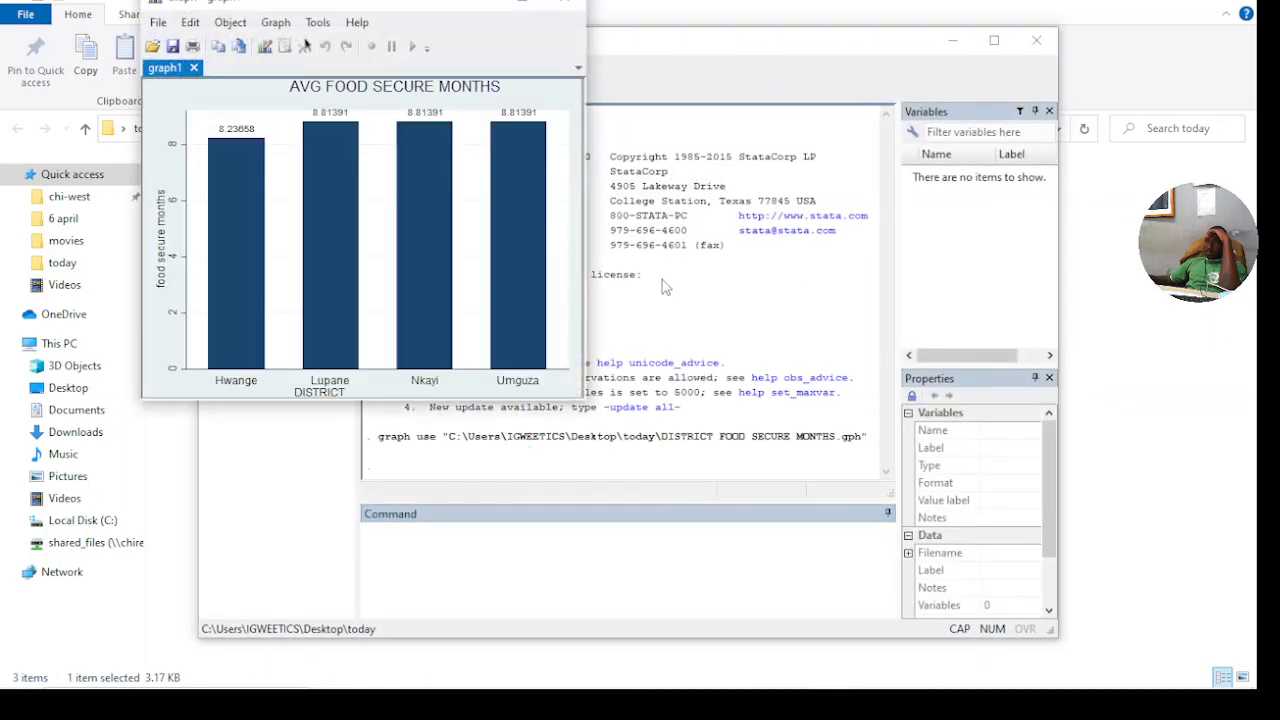
click(517, 3)
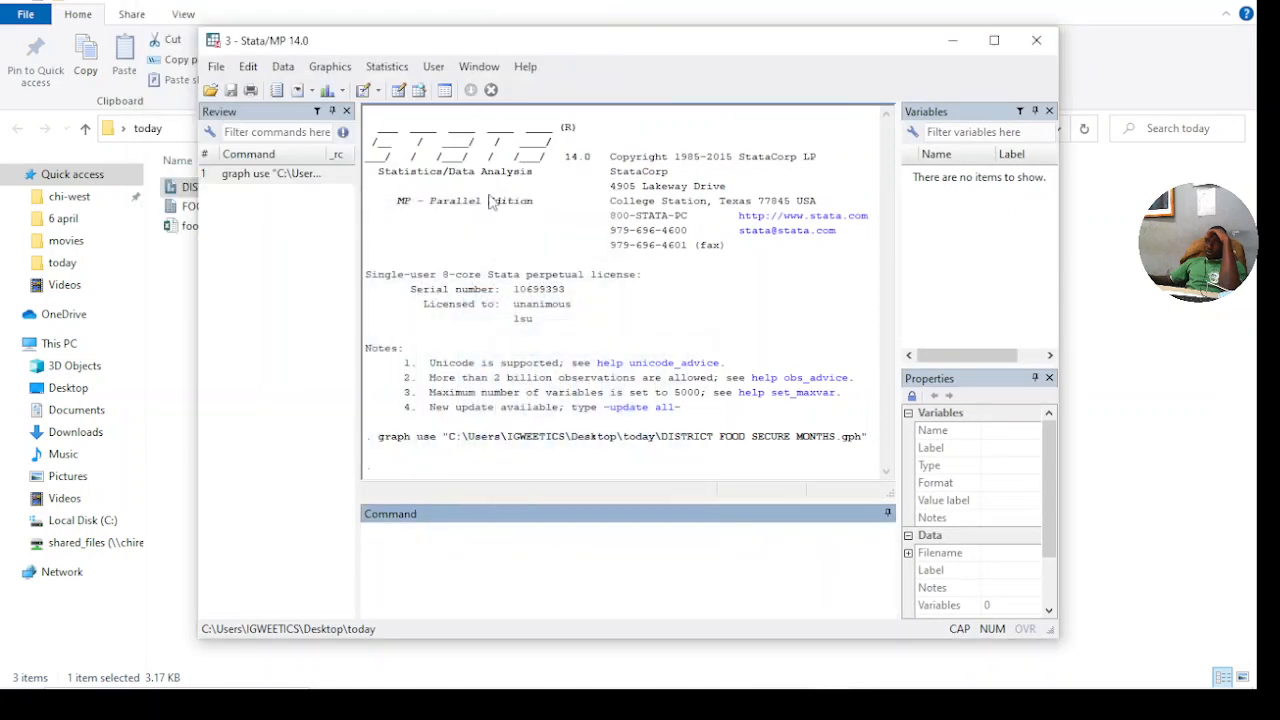
click(784, 671)
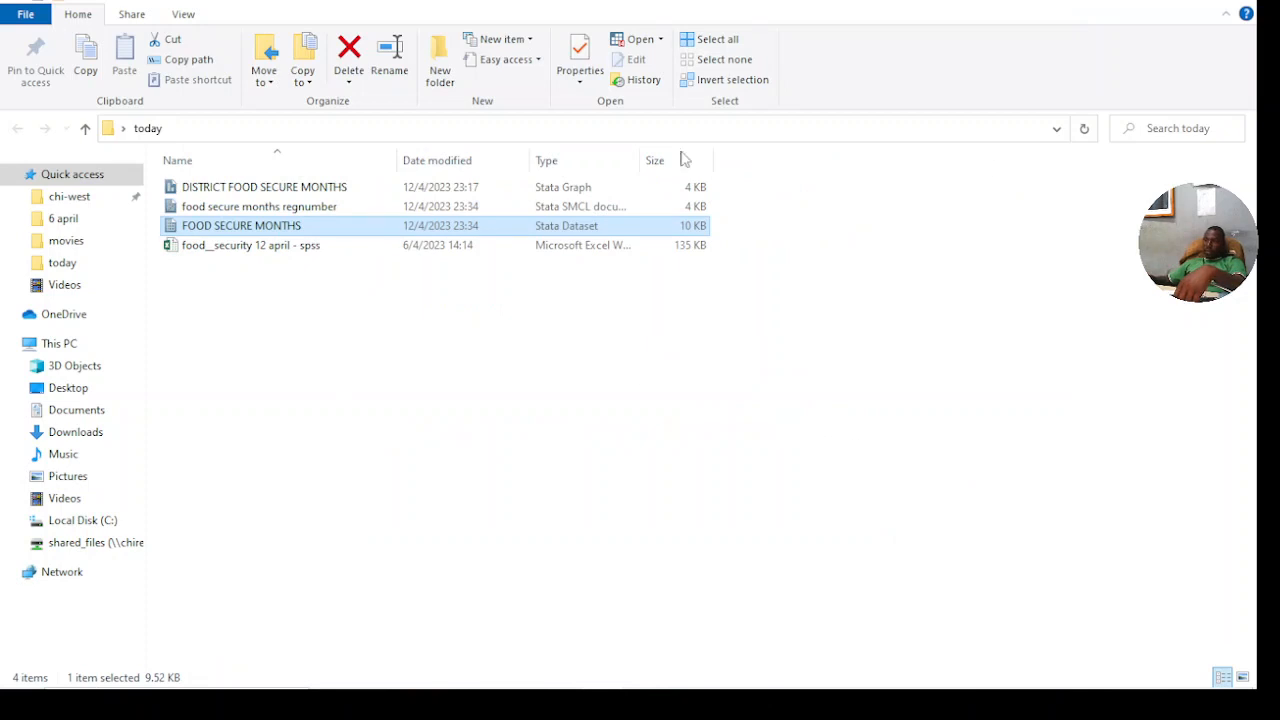
- Open the food secure months regnumber log from the today folder and examine its recorded commands, summary table and ANOVA results
click(226, 209)
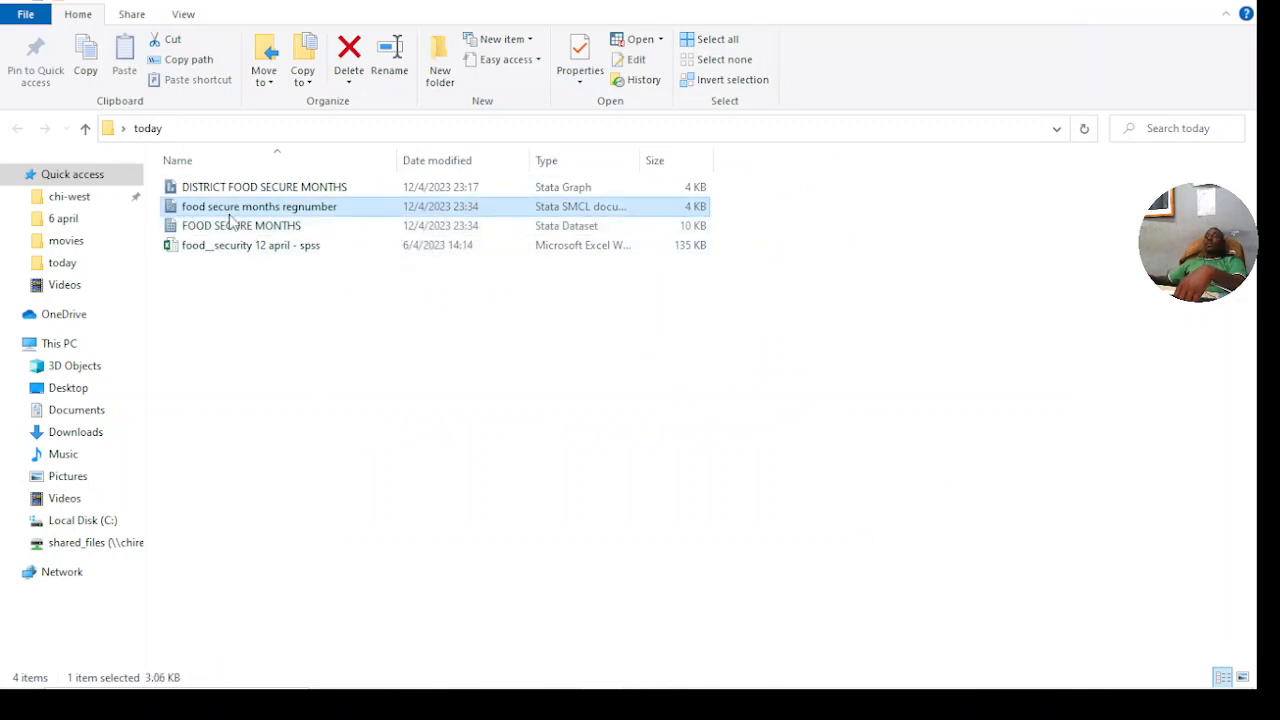
double_click(323, 210)
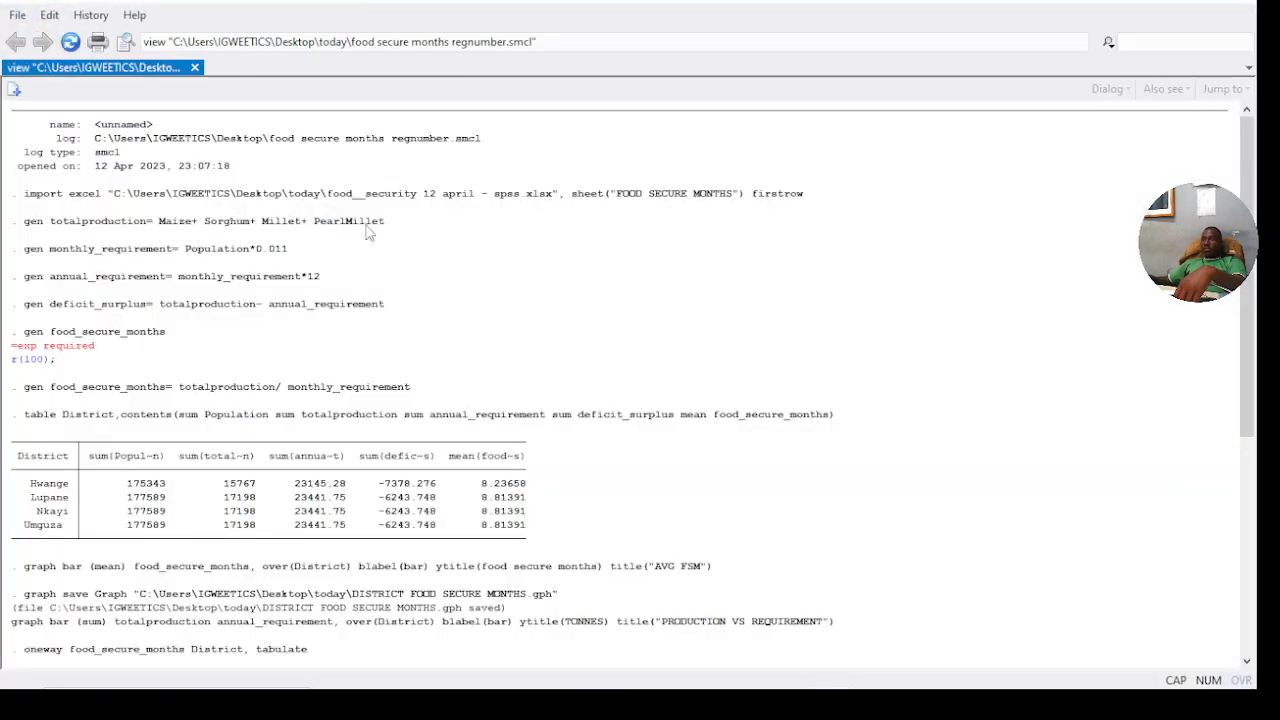
scroll(368, 232, down, 7)
scroll(300, 258, up, 3)
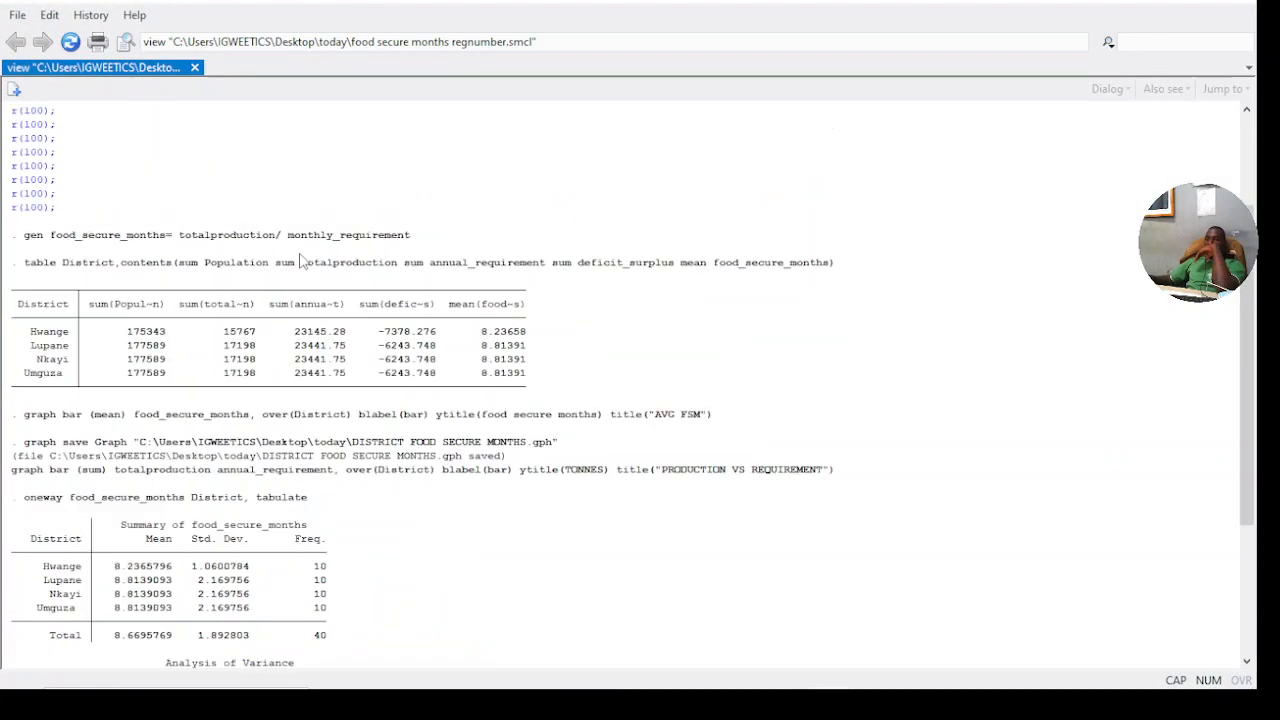
scroll(300, 258, up, 4)
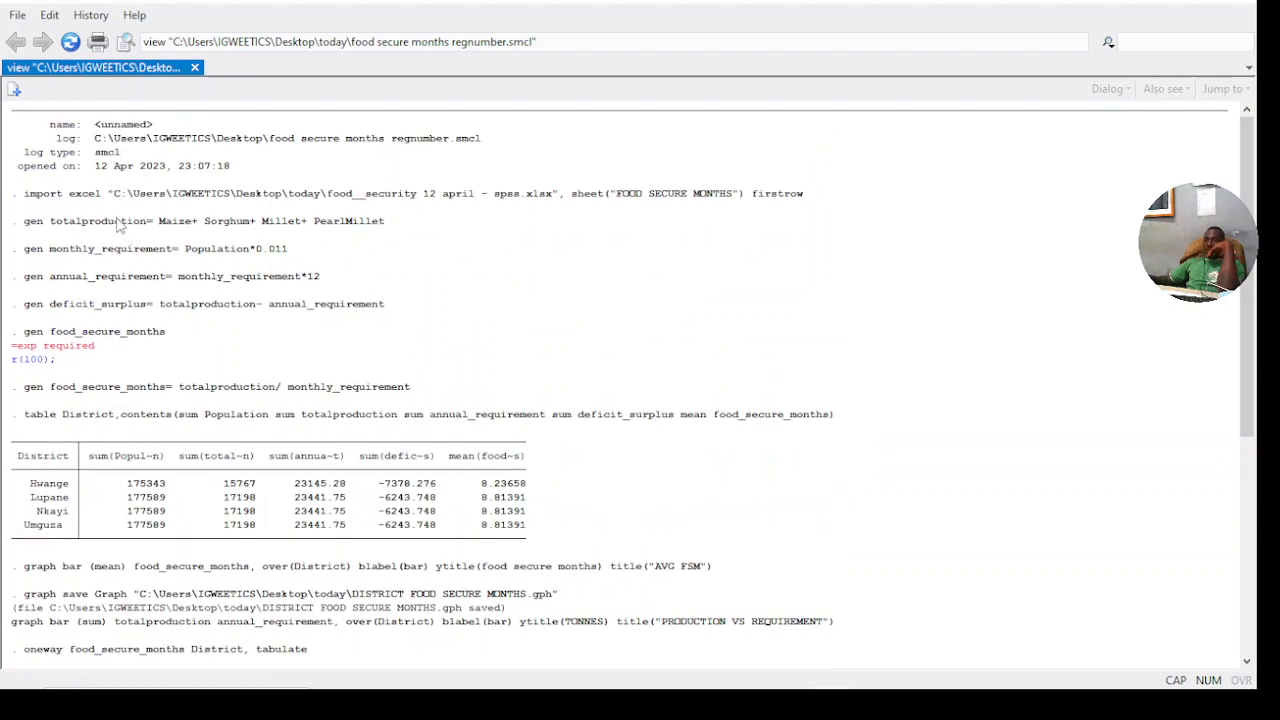
scroll(120, 240, down, 2)
scroll(110, 180, up, 3)
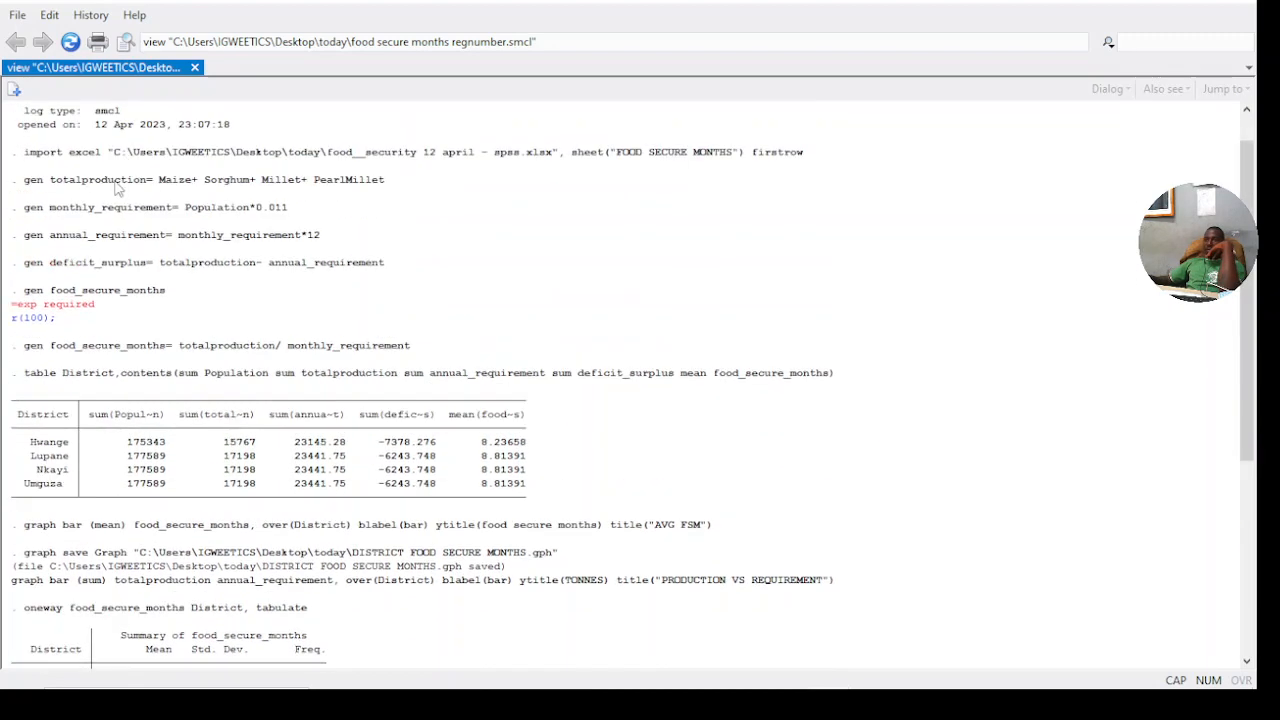
scroll(80, 192, down, 2)
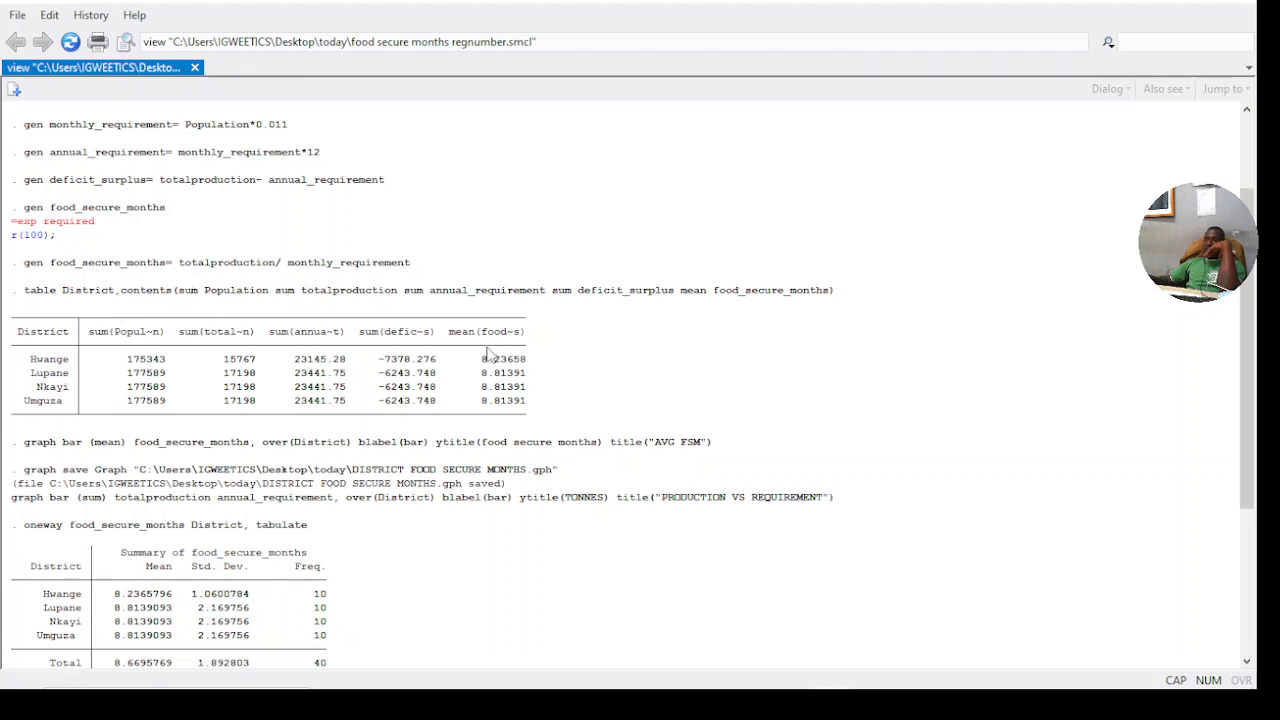
scroll(445, 388, down, 6)
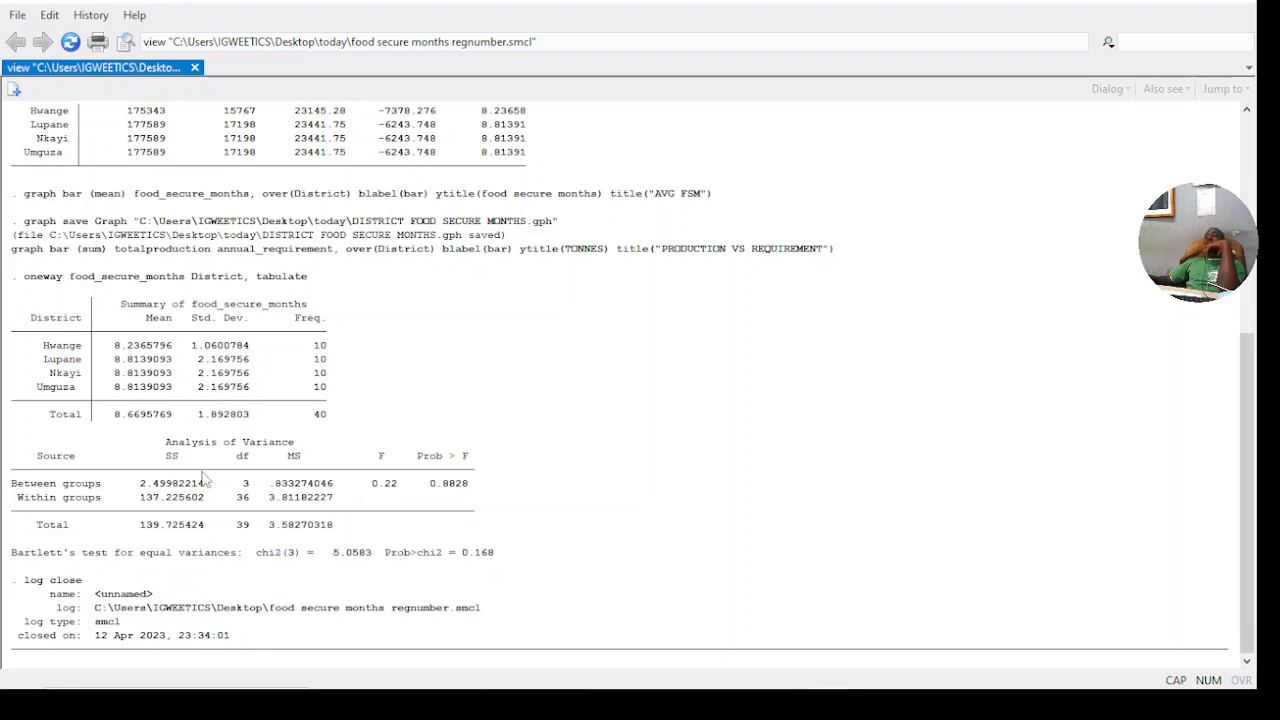
scroll(140, 512, up, 5)
scroll(140, 512, up, 3)
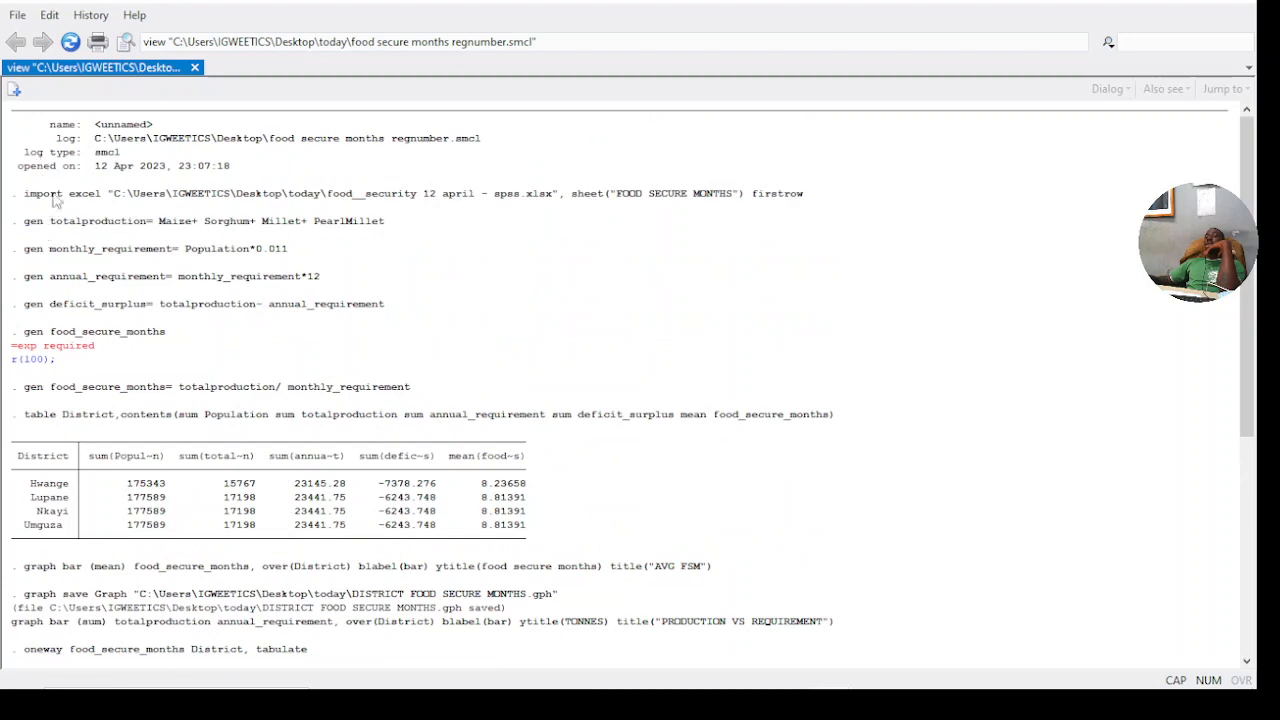
scroll(133, 175, down, 8)
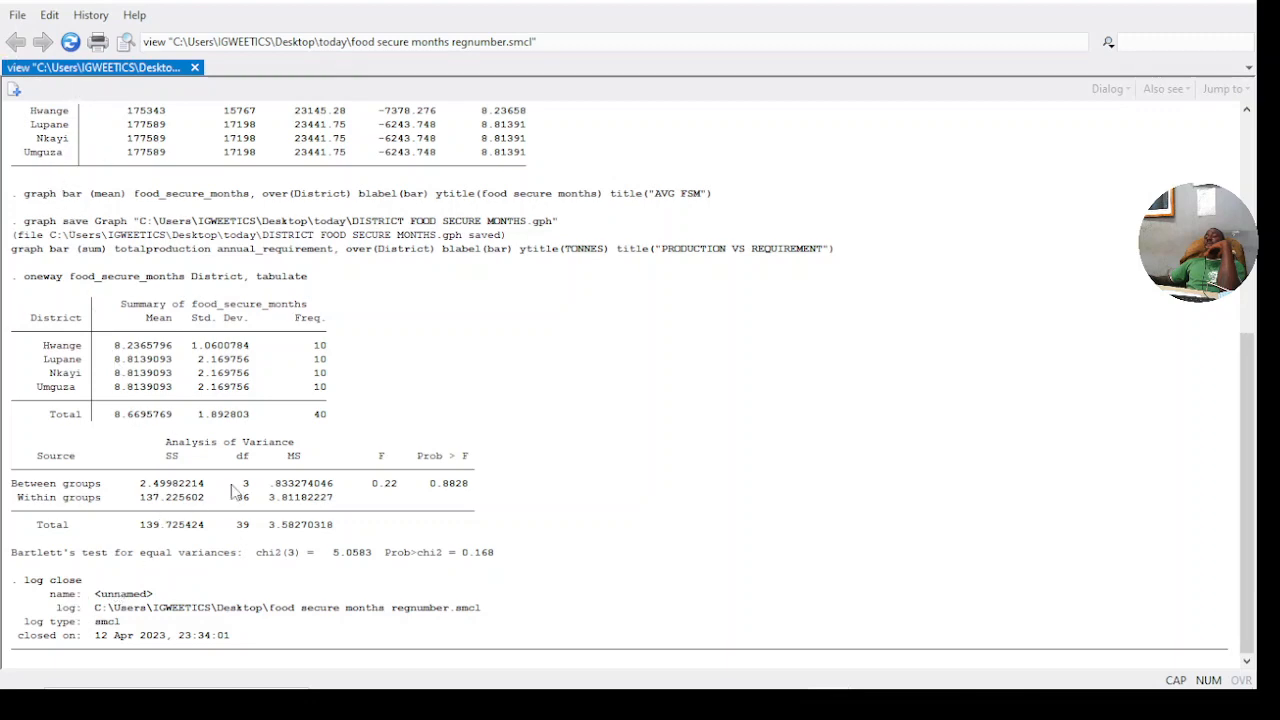
scroll(232, 490, up, 8)
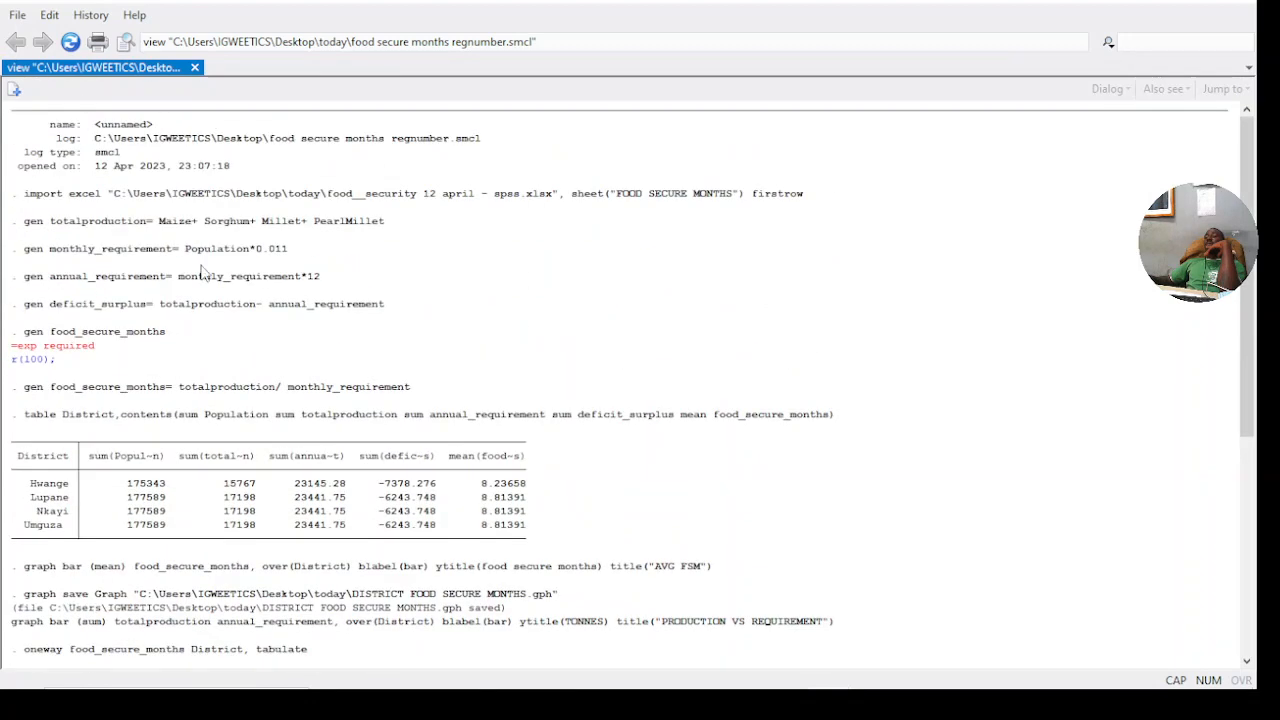
scroll(252, 200, down, 5)
scroll(250, 205, down, 3)
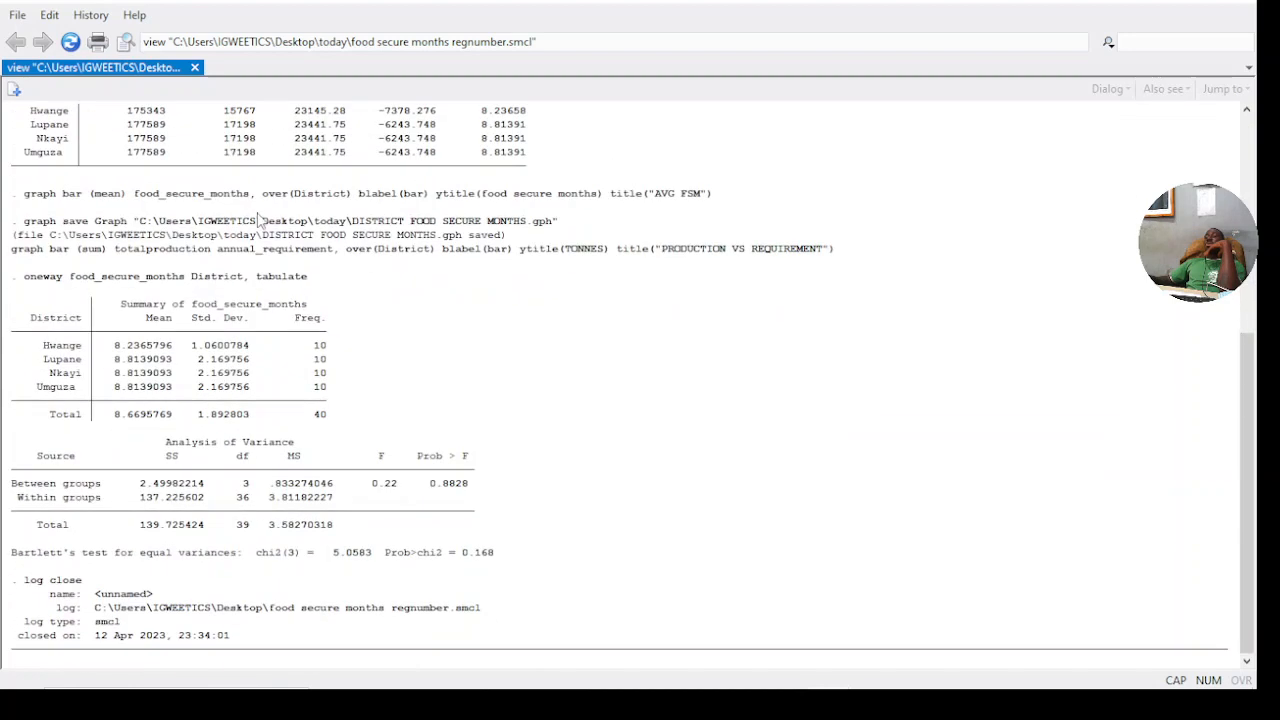
scroll(368, 436, up, 8)
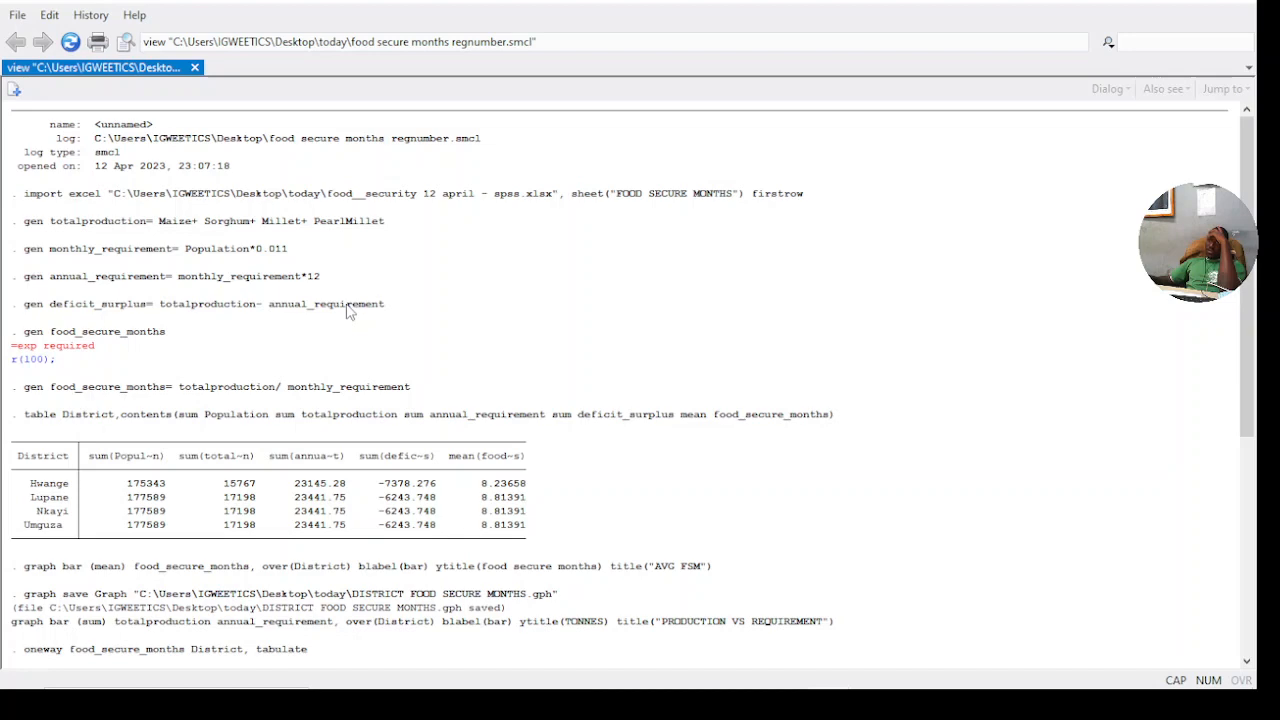
scroll(347, 292, down, 8)
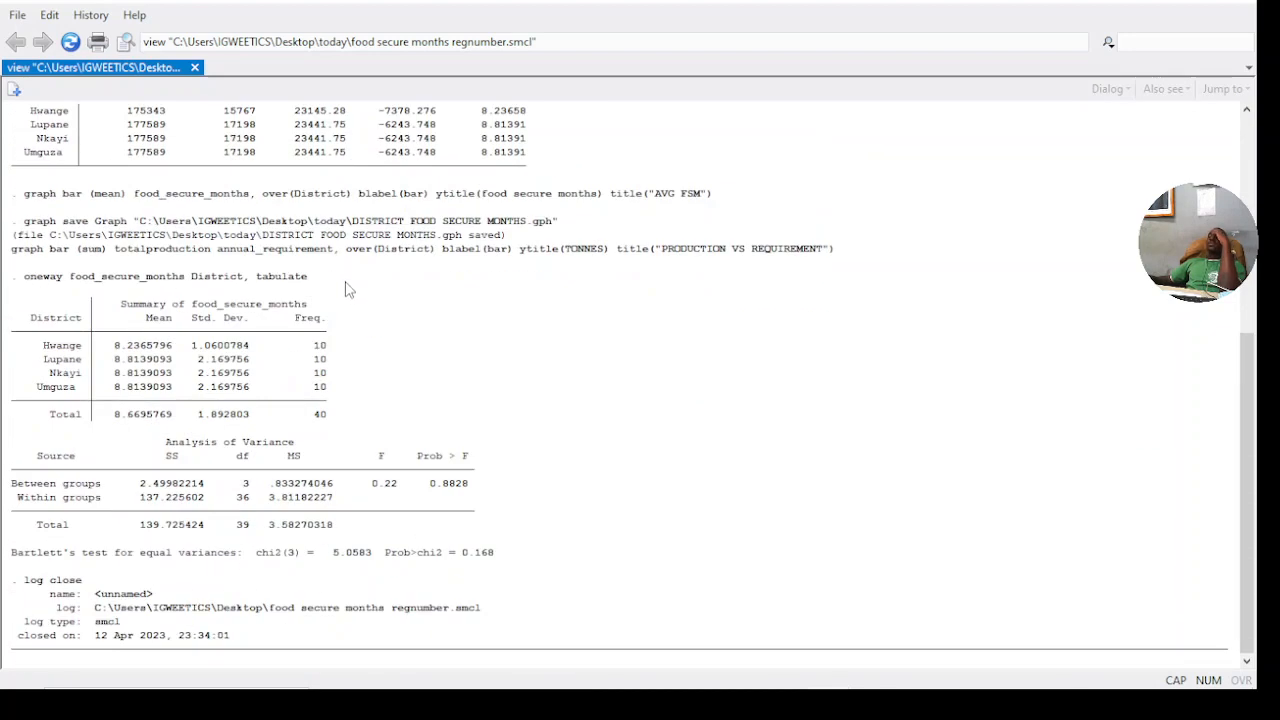
scroll(347, 290, up, 8)
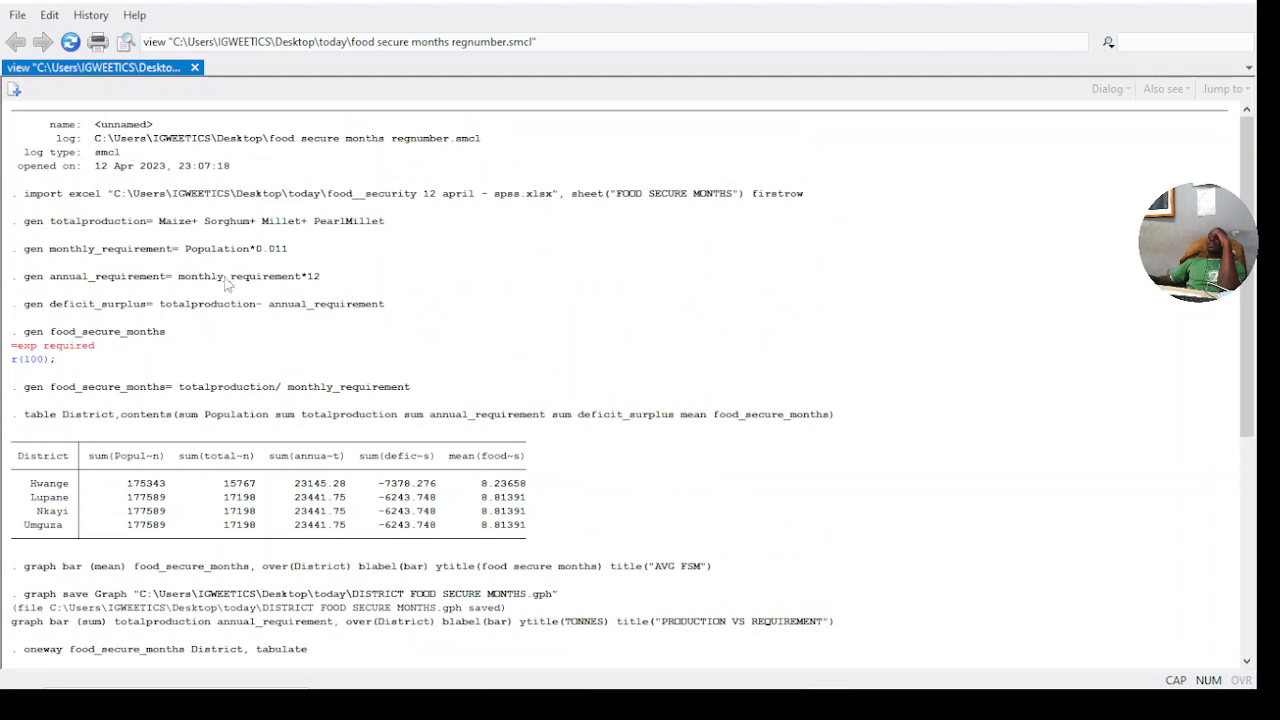
scroll(330, 222, down, 8)
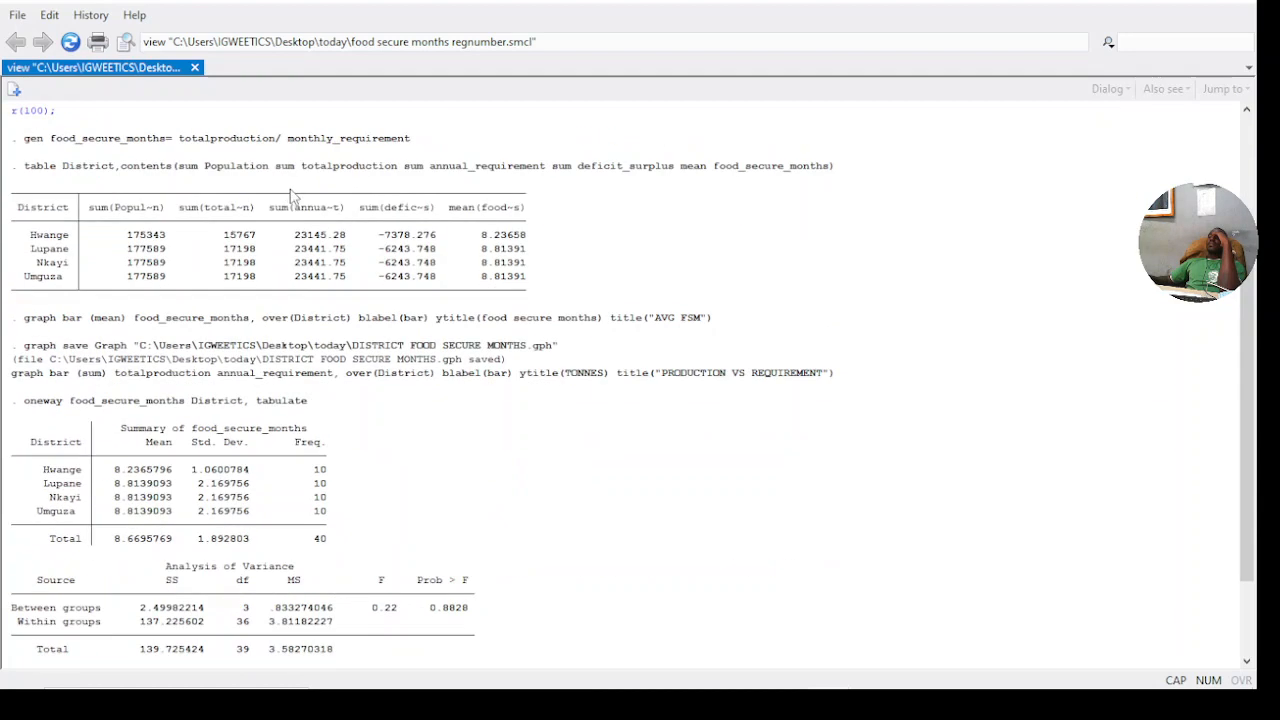